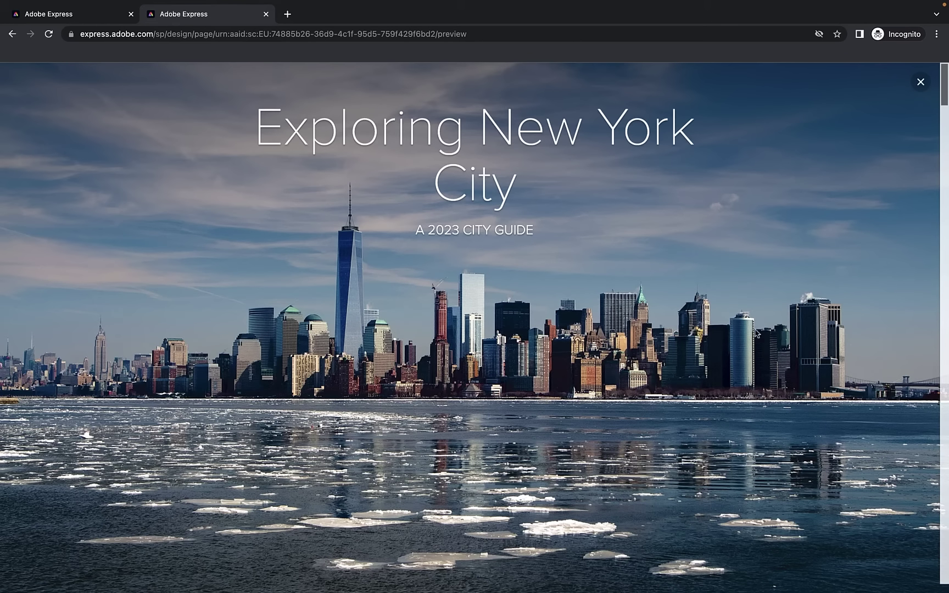
Test the 'Find out more about NYC' link, confirming it opens Wikipedia's New York City article, then close it
{"action": "scroll", "coordinate": [453, 199], "scroll_direction": "down", "scroll_amount": 1}
{"action": "scroll", "coordinate": [453, 200], "scroll_direction": "down", "scroll_amount": 8}
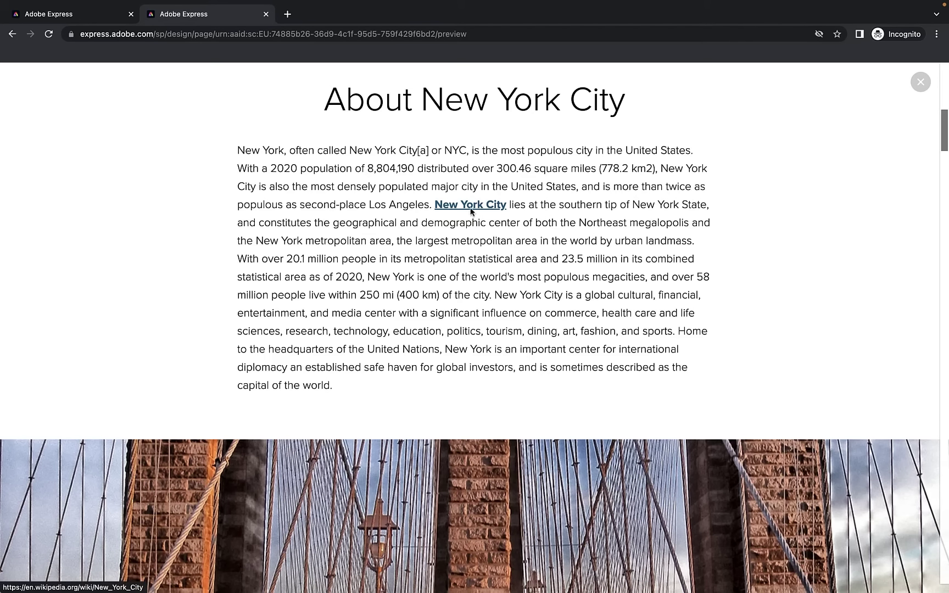
{"action": "scroll", "coordinate": [477, 214], "scroll_direction": "down", "scroll_amount": 6}
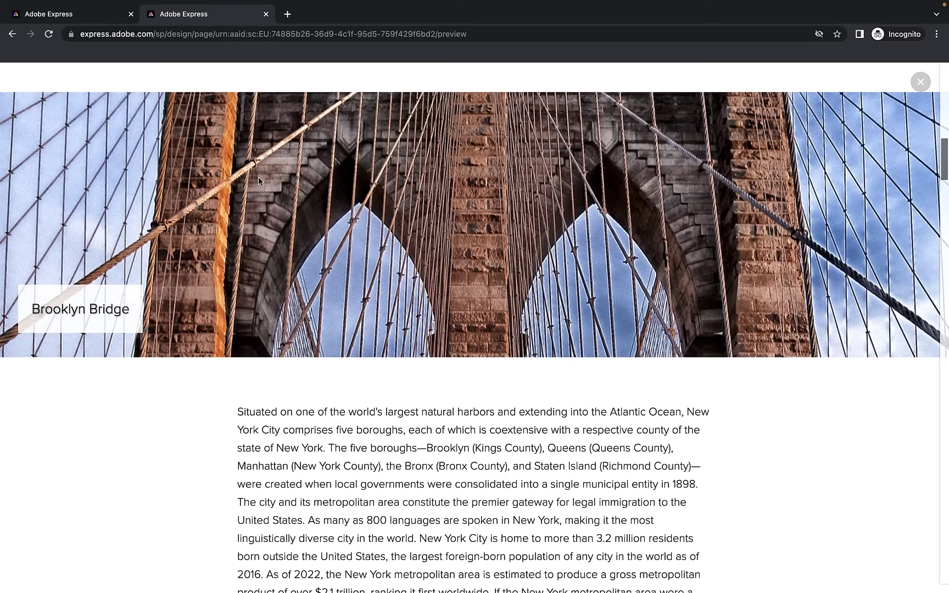
{"action": "scroll", "coordinate": [258, 177], "scroll_direction": "down", "scroll_amount": 5}
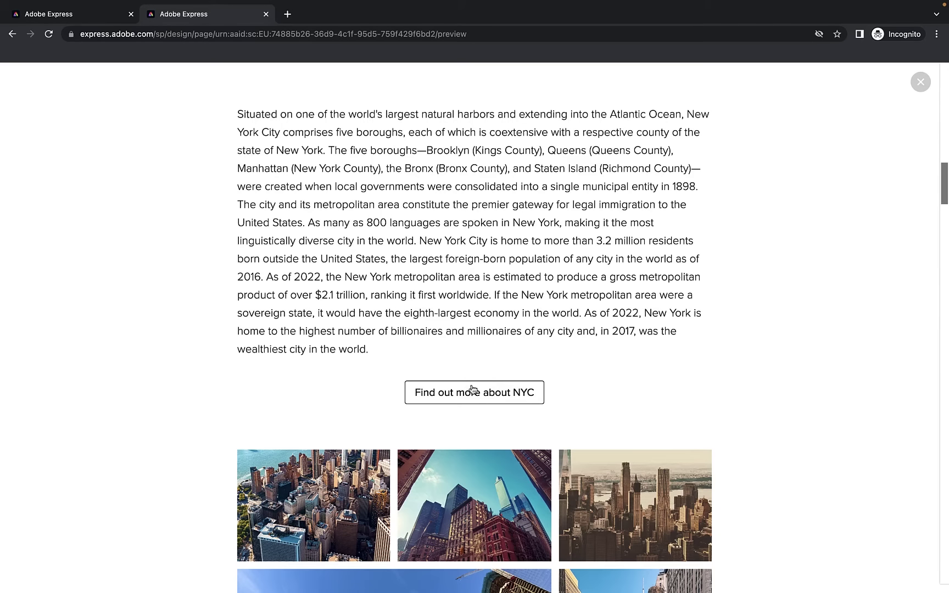
{"action": "left_click", "coordinate": [474, 385]}
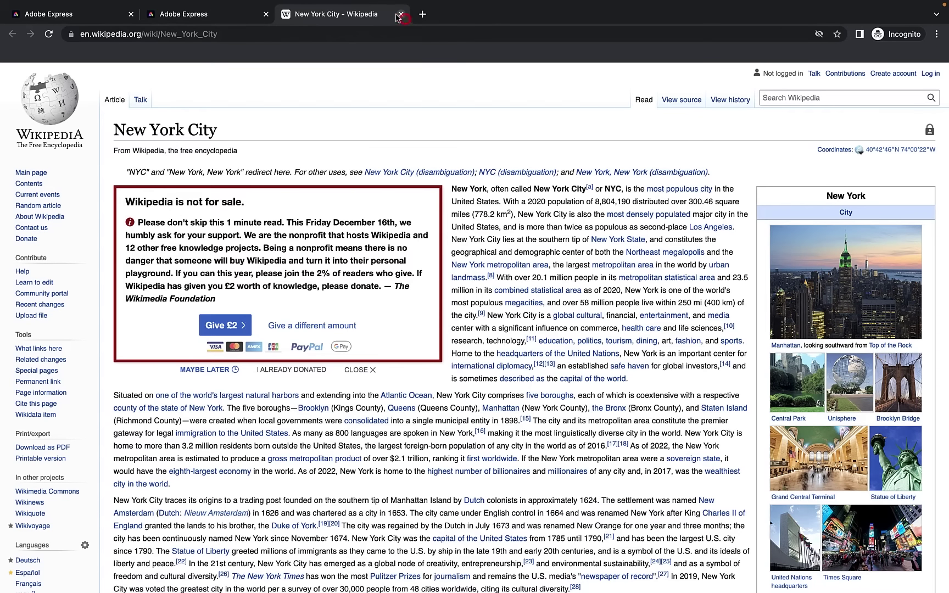
{"action": "left_click", "coordinate": [400, 14]}
View the large skyscraper photo full-screen, page forward through four gallery photos, then close the gallery
{"action": "scroll", "coordinate": [479, 313], "scroll_direction": "down", "scroll_amount": 7}
{"action": "scroll", "coordinate": [224, 253], "scroll_direction": "up", "scroll_amount": 3}
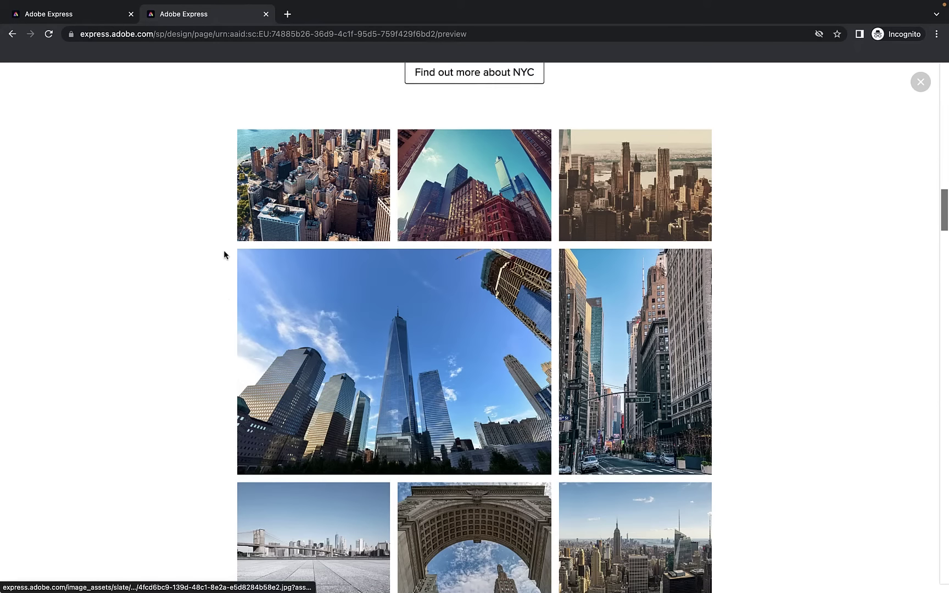
{"action": "scroll", "coordinate": [149, 242], "scroll_direction": "down", "scroll_amount": 2}
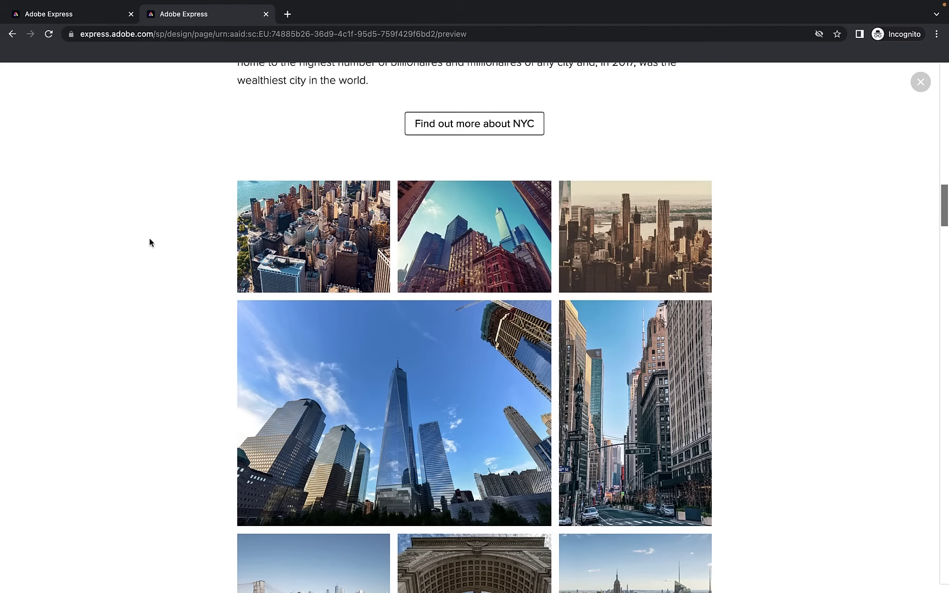
{"action": "scroll", "coordinate": [180, 293], "scroll_direction": "down", "scroll_amount": 5}
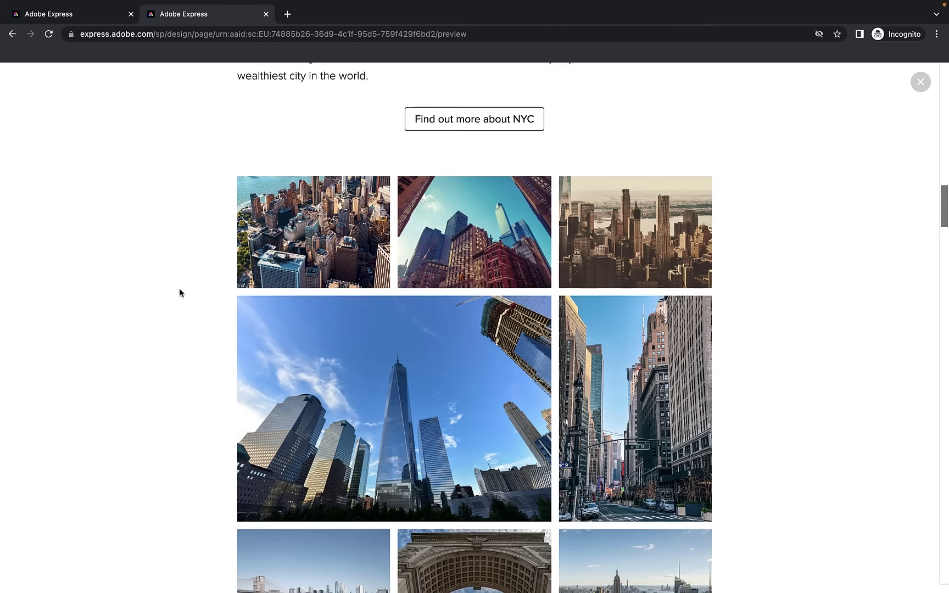
{"action": "left_click", "coordinate": [370, 284]}
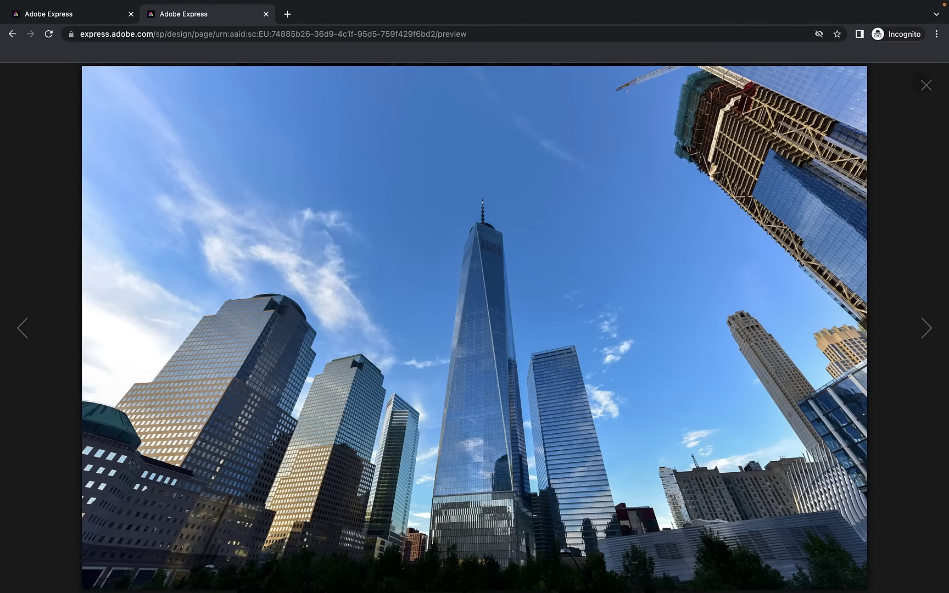
{"action": "left_click", "coordinate": [924, 327]}
{"action": "left_click", "coordinate": [924, 327]}
{"action": "left_click", "coordinate": [924, 327]}
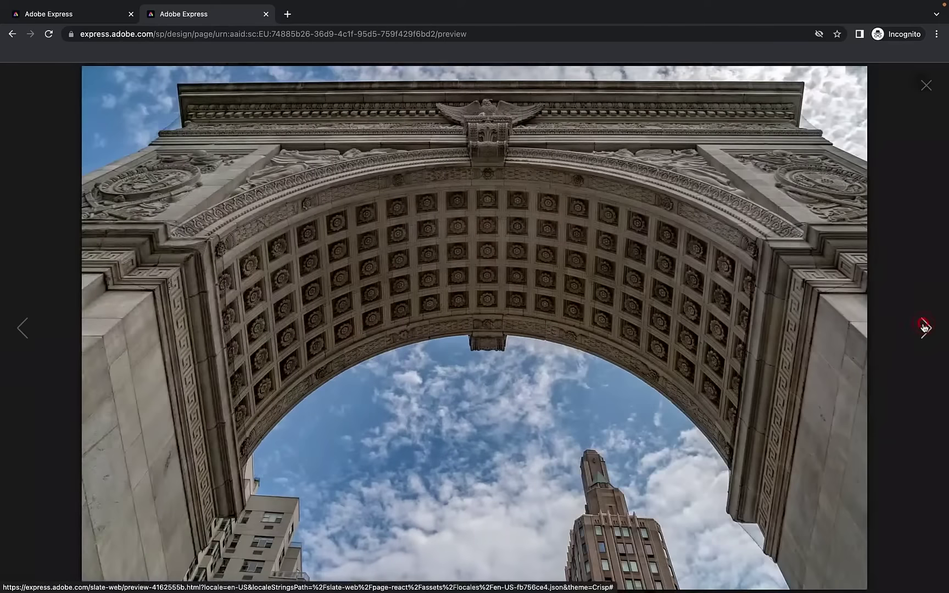
{"action": "left_click", "coordinate": [924, 327]}
{"action": "left_click", "coordinate": [927, 86]}
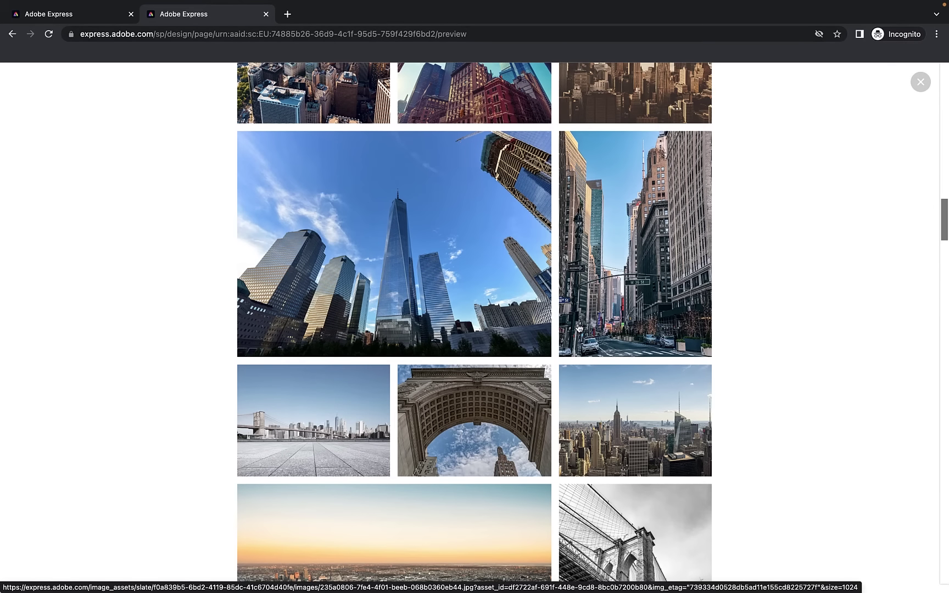
Read through the restaurants, subway and Things to do in NYC sections down to FIND OUT MORE
{"action": "scroll", "coordinate": [578, 328], "scroll_direction": "down", "scroll_amount": 8}
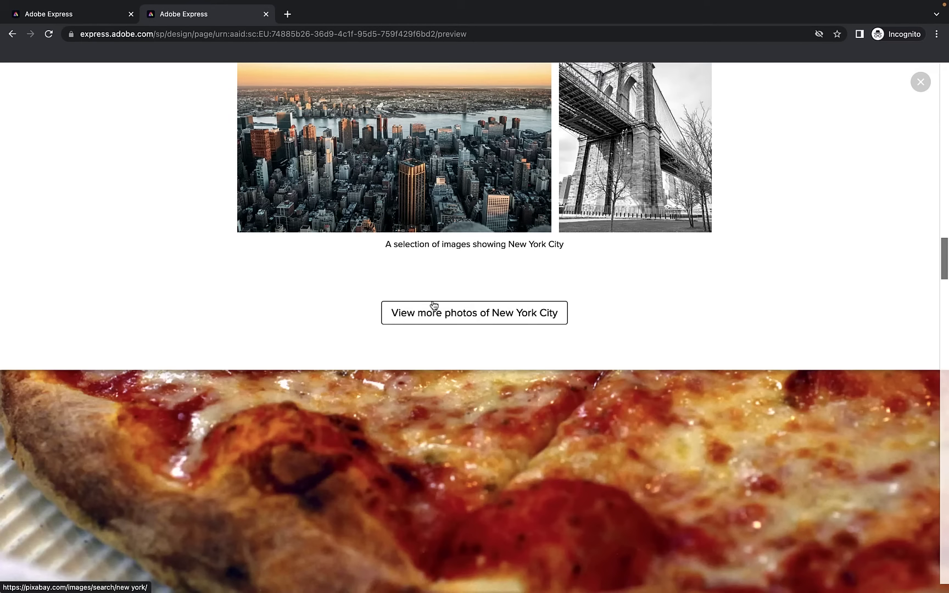
{"action": "scroll", "coordinate": [443, 311], "scroll_direction": "down", "scroll_amount": 3}
{"action": "scroll", "coordinate": [451, 314], "scroll_direction": "down", "scroll_amount": 5}
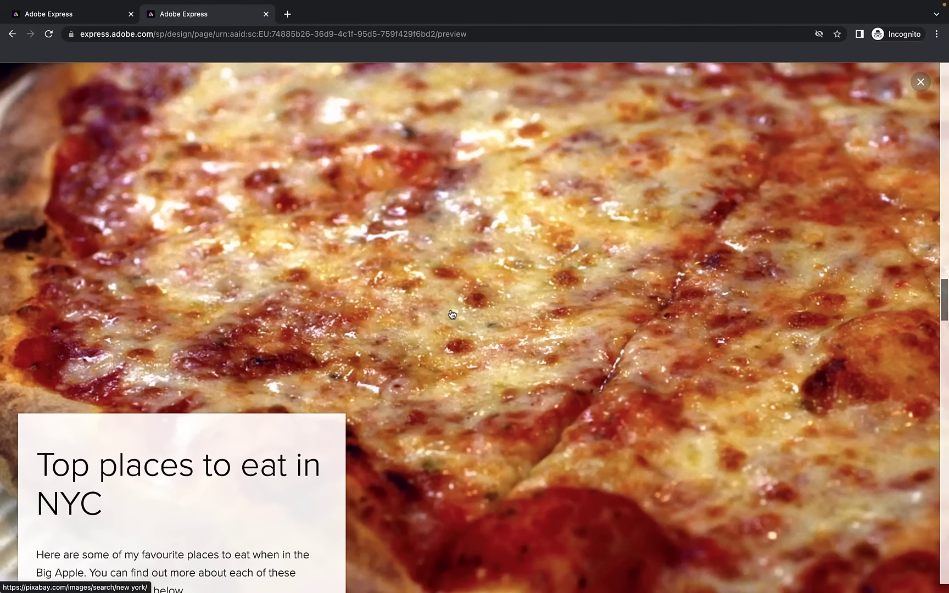
{"action": "scroll", "coordinate": [451, 314], "scroll_direction": "down", "scroll_amount": 2}
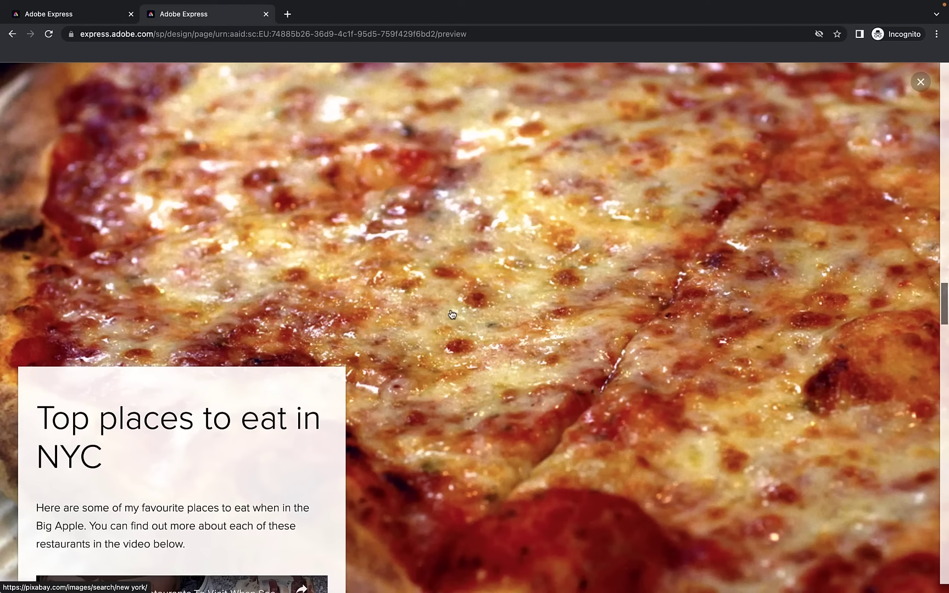
{"action": "scroll", "coordinate": [452, 314], "scroll_direction": "down", "scroll_amount": 5}
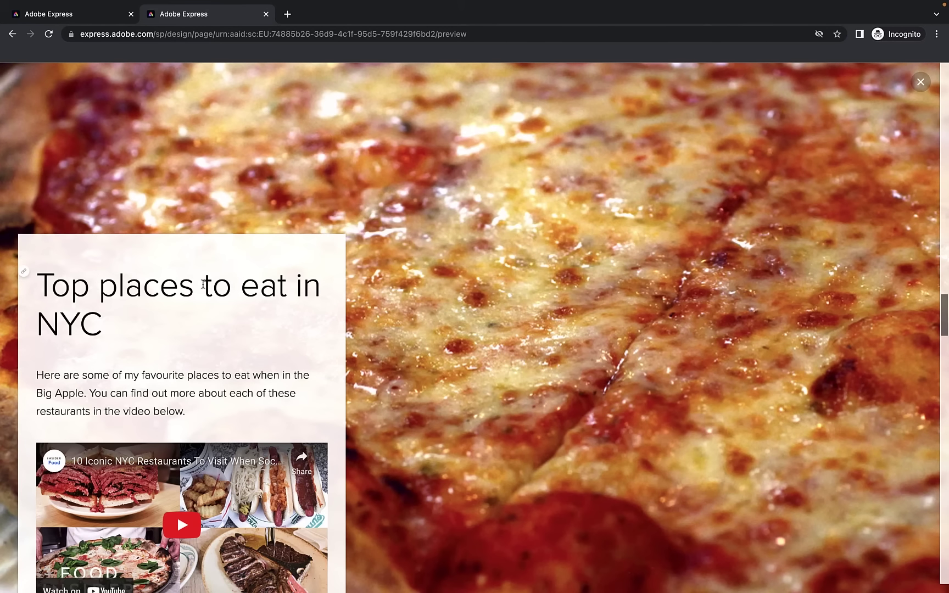
{"action": "scroll", "coordinate": [179, 397], "scroll_direction": "down", "scroll_amount": 6}
{"action": "scroll", "coordinate": [181, 396], "scroll_direction": "down", "scroll_amount": 5}
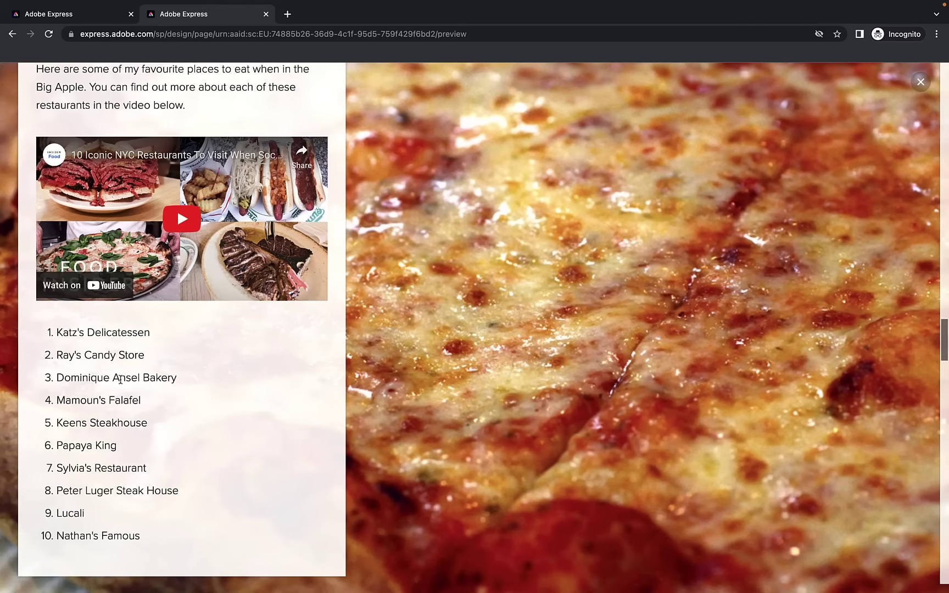
{"action": "scroll", "coordinate": [99, 330], "scroll_direction": "down", "scroll_amount": 7}
{"action": "scroll", "coordinate": [322, 349], "scroll_direction": "down", "scroll_amount": 7}
{"action": "scroll", "coordinate": [322, 350], "scroll_direction": "up", "scroll_amount": 6}
{"action": "scroll", "coordinate": [322, 349], "scroll_direction": "down", "scroll_amount": 3}
{"action": "scroll", "coordinate": [322, 346], "scroll_direction": "down", "scroll_amount": 5}
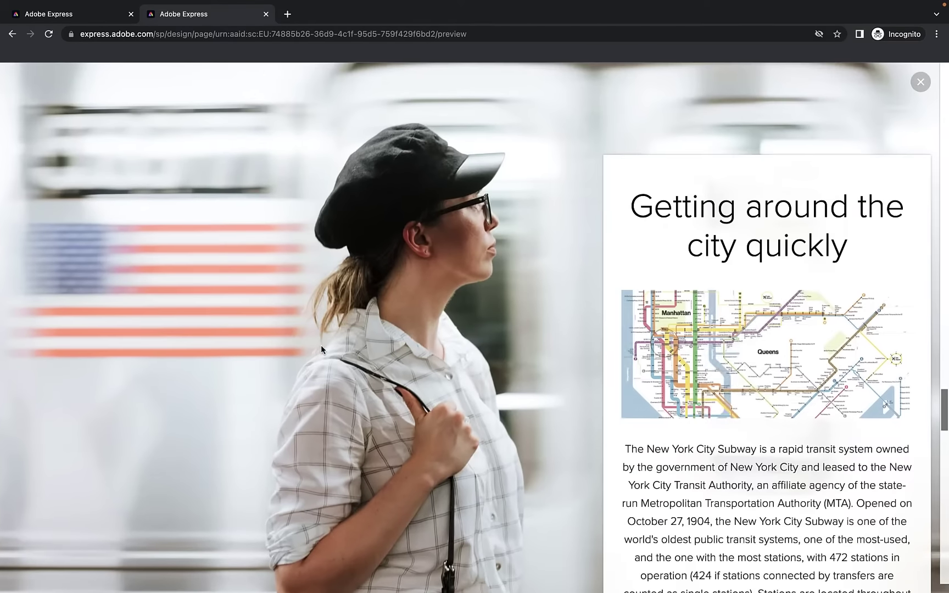
{"action": "scroll", "coordinate": [321, 345], "scroll_direction": "down", "scroll_amount": 3}
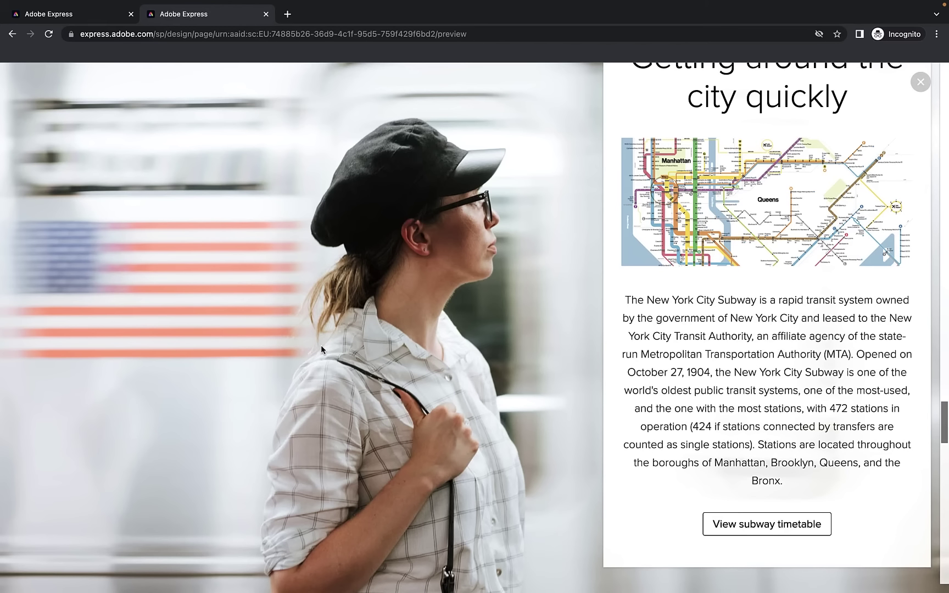
{"action": "scroll", "coordinate": [322, 345], "scroll_direction": "down", "scroll_amount": 8}
{"action": "scroll", "coordinate": [323, 280], "scroll_direction": "down", "scroll_amount": 1}
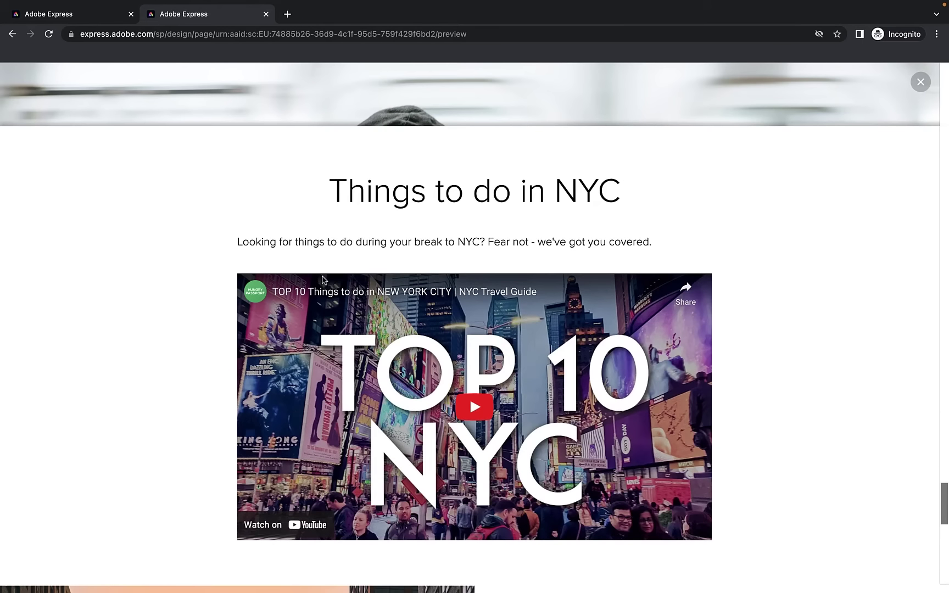
{"action": "scroll", "coordinate": [322, 279], "scroll_direction": "down", "scroll_amount": 10}
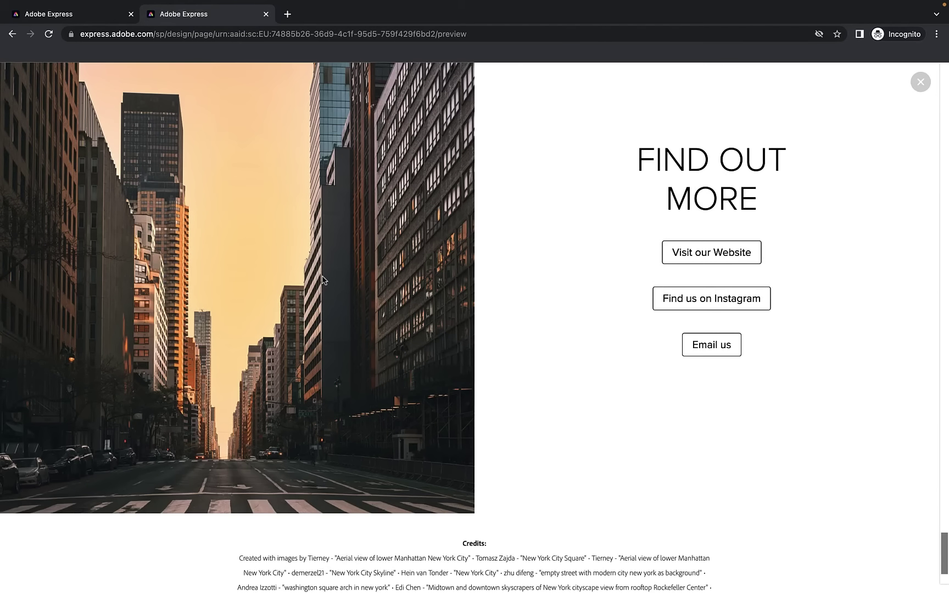
{"action": "scroll", "coordinate": [323, 280], "scroll_direction": "up", "scroll_amount": 1}
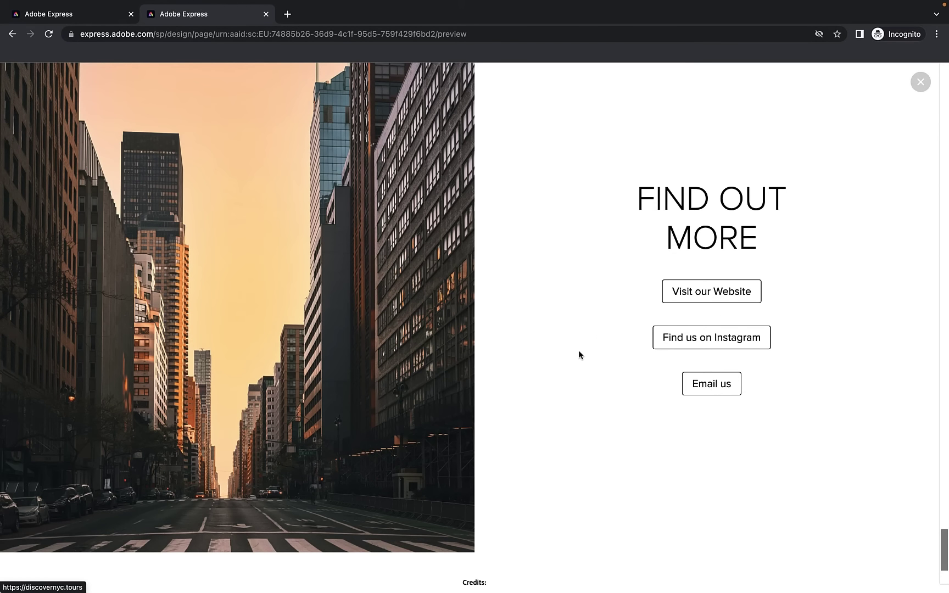
{"action": "scroll", "coordinate": [576, 352], "scroll_direction": "up", "scroll_amount": 20}
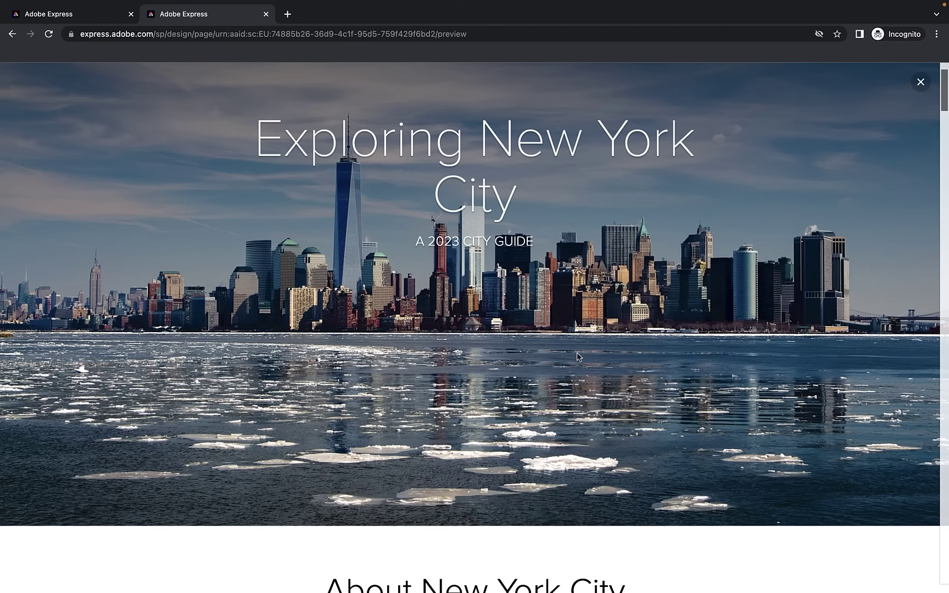
Leave the NYC guide preview and return to the Adobe Express home page tab
{"action": "scroll", "coordinate": [578, 357], "scroll_direction": "down", "scroll_amount": 20}
{"action": "scroll", "coordinate": [576, 352], "scroll_direction": "up", "scroll_amount": 20}
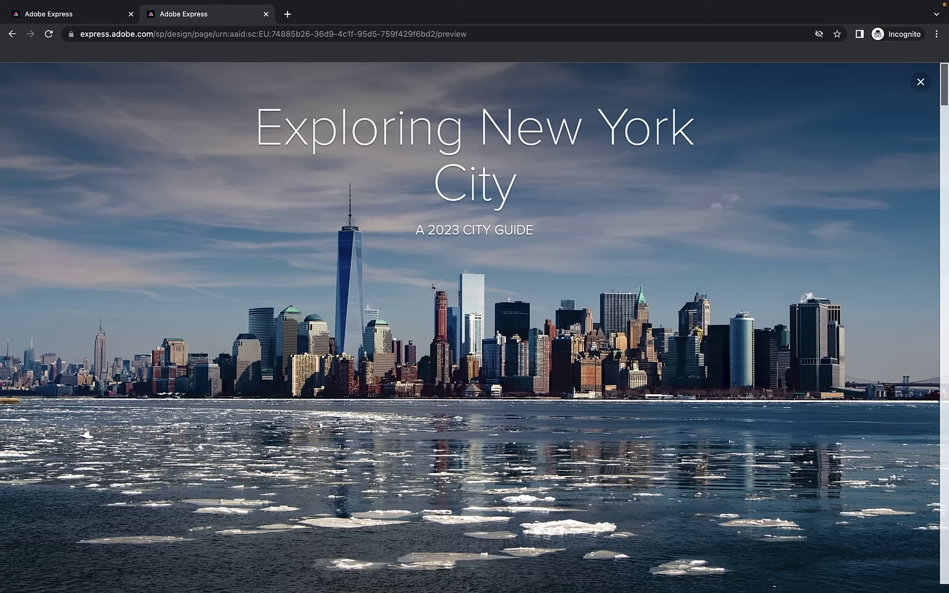
{"action": "left_click", "coordinate": [74, 13]}
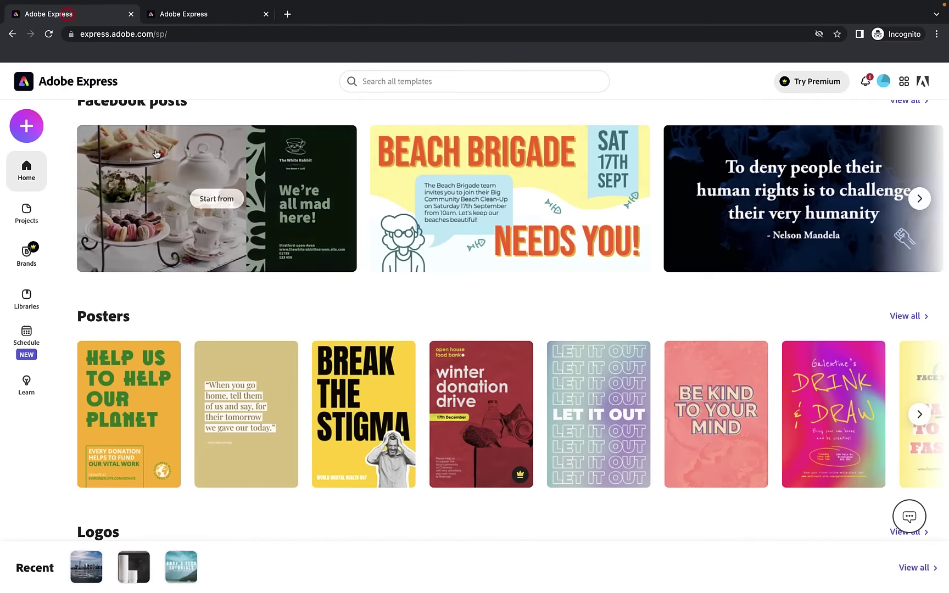
Bring up the sidebar's Create new list of project types and quick actions
{"action": "scroll", "coordinate": [211, 200], "scroll_direction": "up", "scroll_amount": 20}
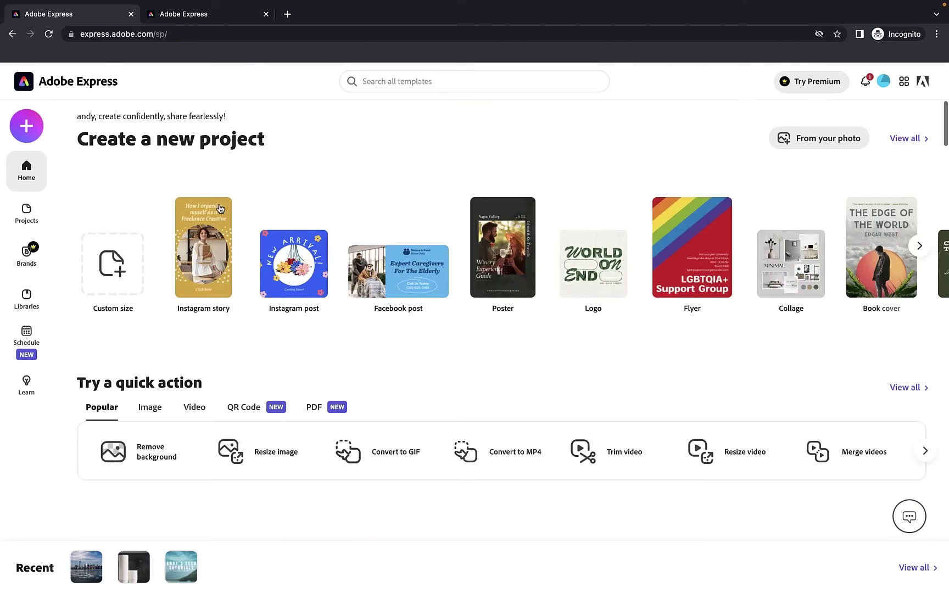
{"action": "mouse_move", "coordinate": [220, 208]}
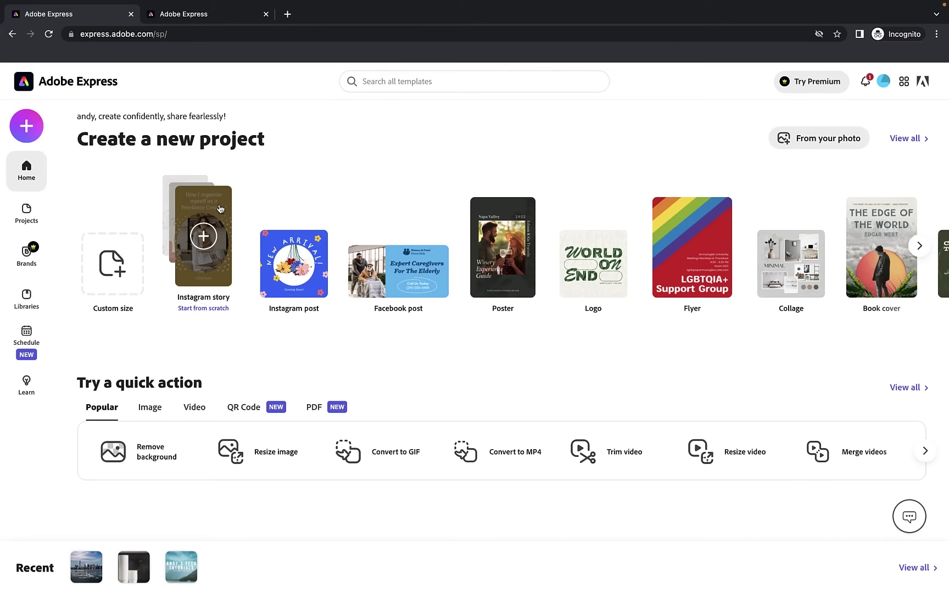
{"action": "left_click", "coordinate": [26, 126]}
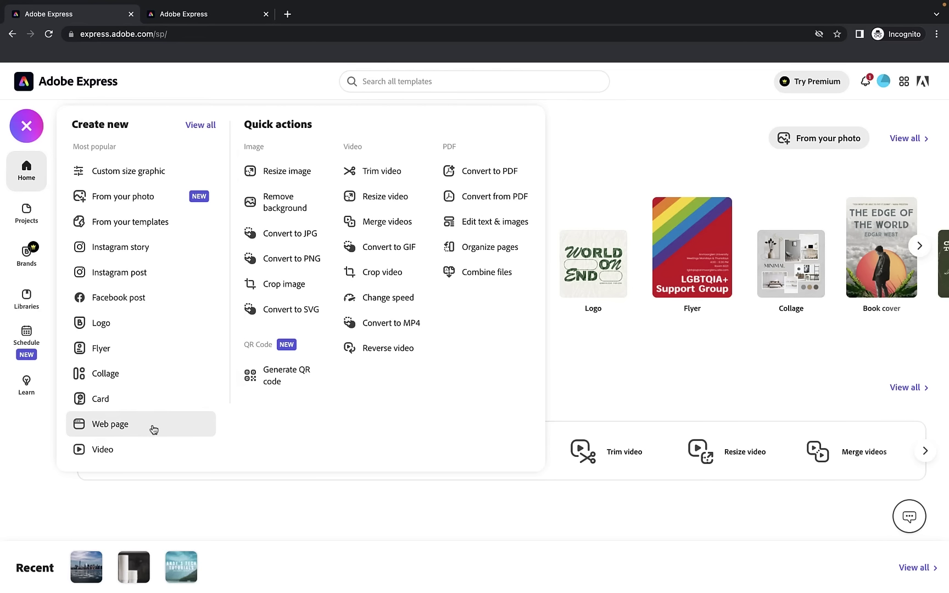
Start a new blank Web page project from the Create new list
{"action": "left_click", "coordinate": [113, 426]}
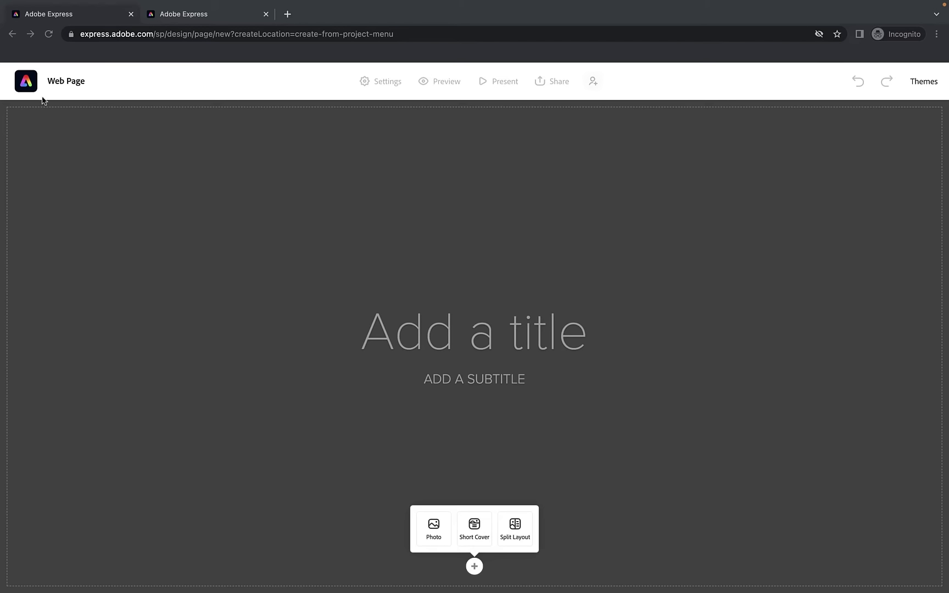
{"action": "left_click", "coordinate": [144, 92]}
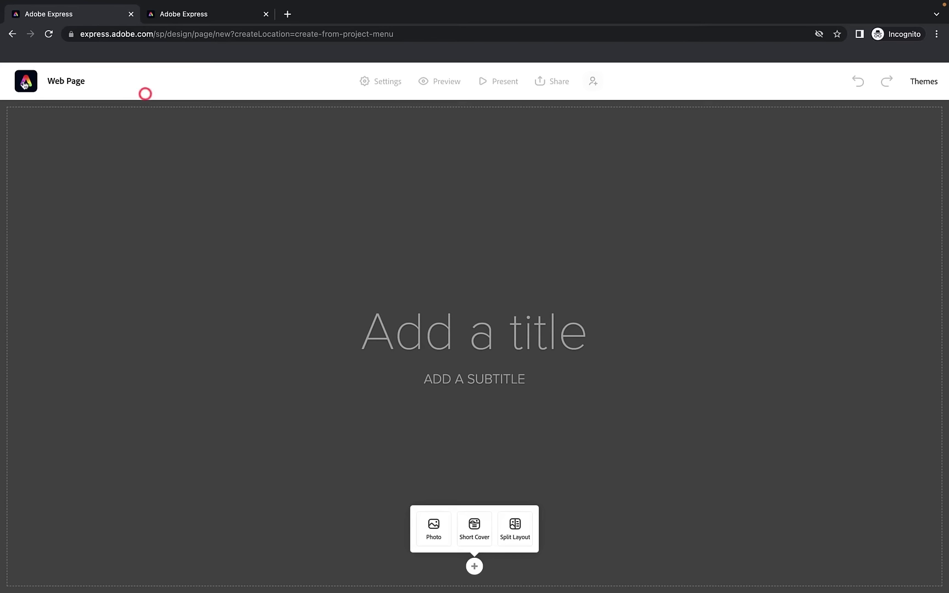
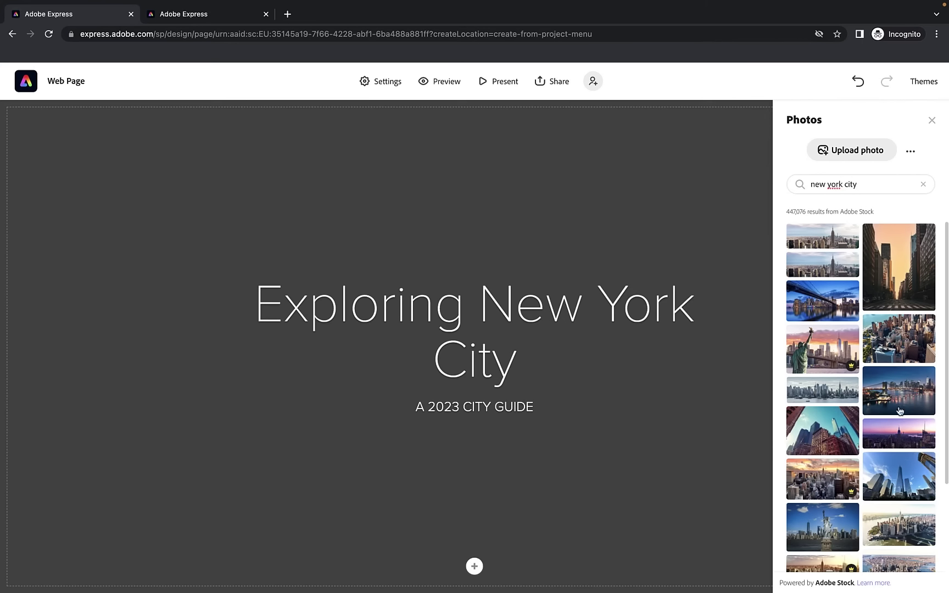
Use the purple sunset New York skyline stock photo as the full-page cover background
{"action": "left_click", "coordinate": [896, 433]}
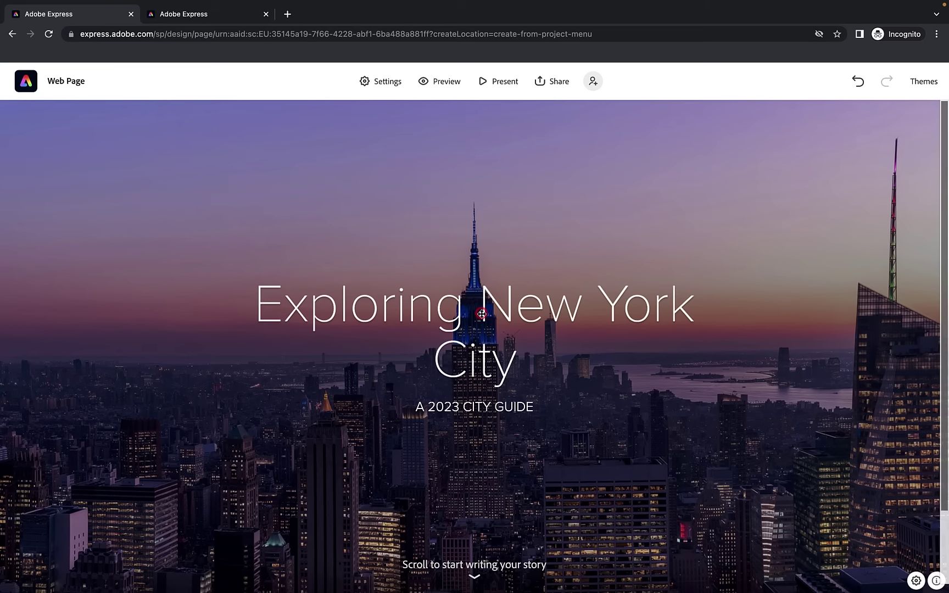
Move the 'Exploring New York City' title block to the cover's upper left, left-aligned
{"action": "left_click_drag", "start_coordinate": [481, 313], "coordinate": [207, 346]}
{"action": "left_click_drag", "start_coordinate": [412, 508], "coordinate": [742, 334]}
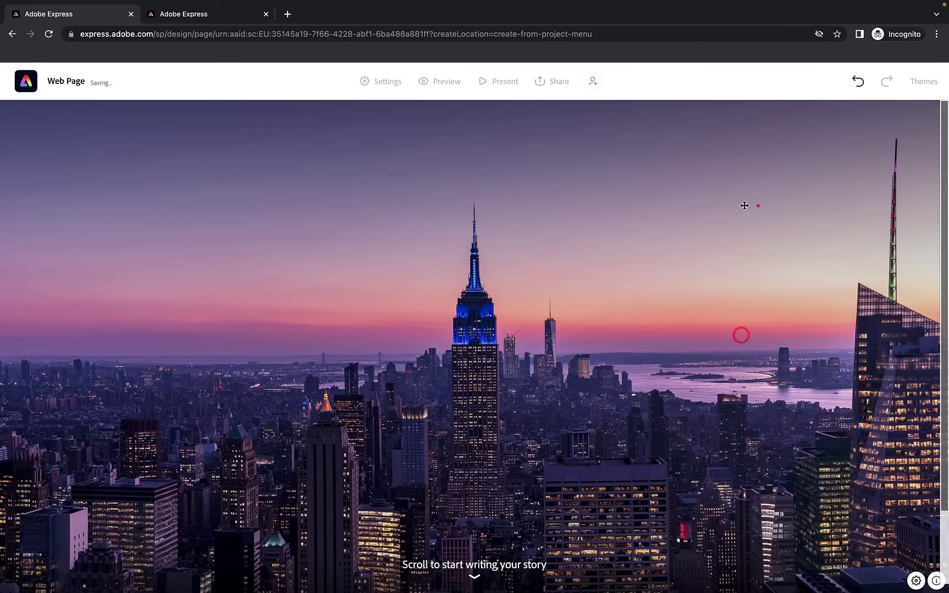
{"action": "left_click", "coordinate": [759, 205]}
{"action": "left_click_drag", "start_coordinate": [533, 200], "coordinate": [399, 193]}
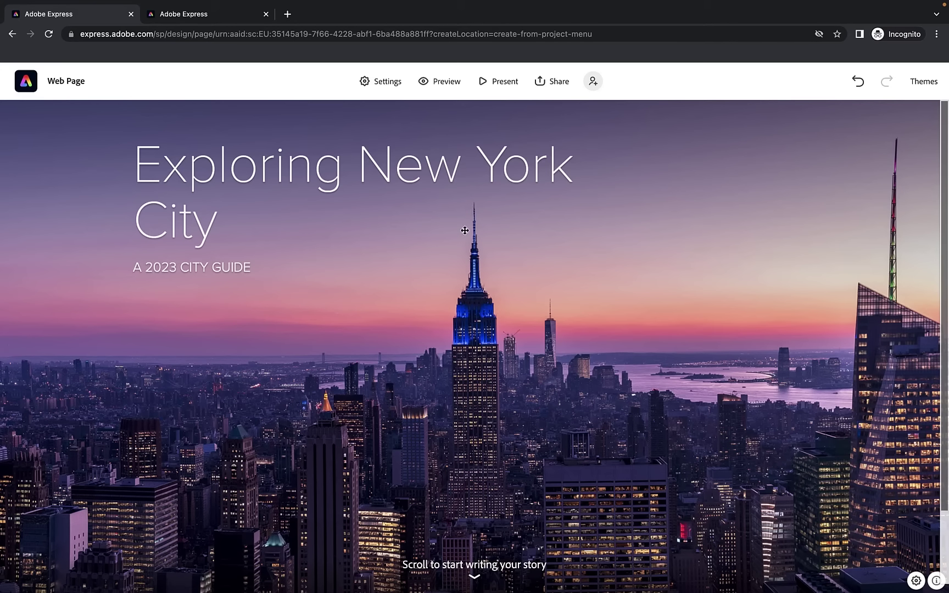
{"action": "left_click", "coordinate": [571, 373]}
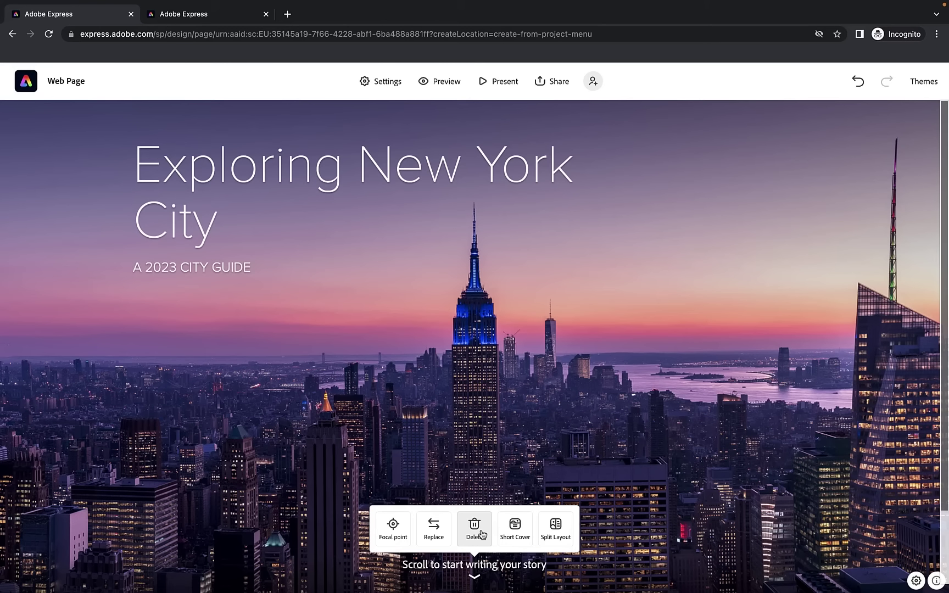
Replace the cover photo with the Statue of Liberty and Manhattan skyline stock image
{"action": "left_click", "coordinate": [433, 529]}
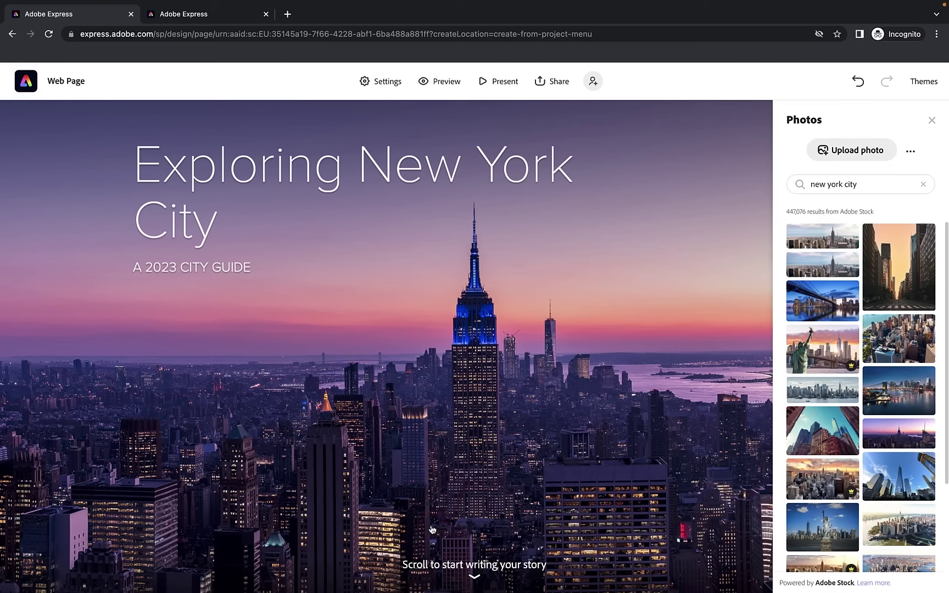
{"action": "scroll", "coordinate": [829, 400], "scroll_direction": "down", "scroll_amount": 3}
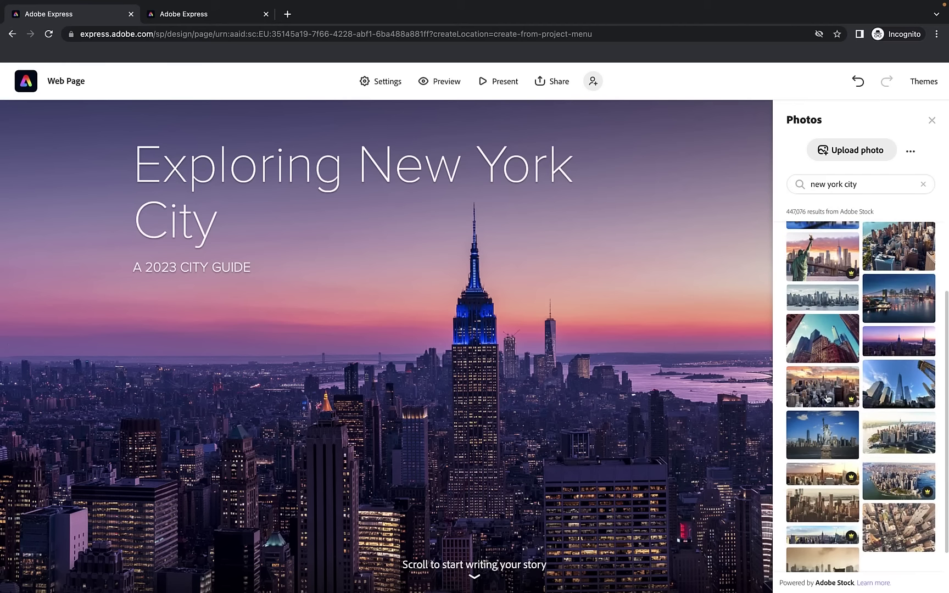
{"action": "left_click", "coordinate": [814, 409]}
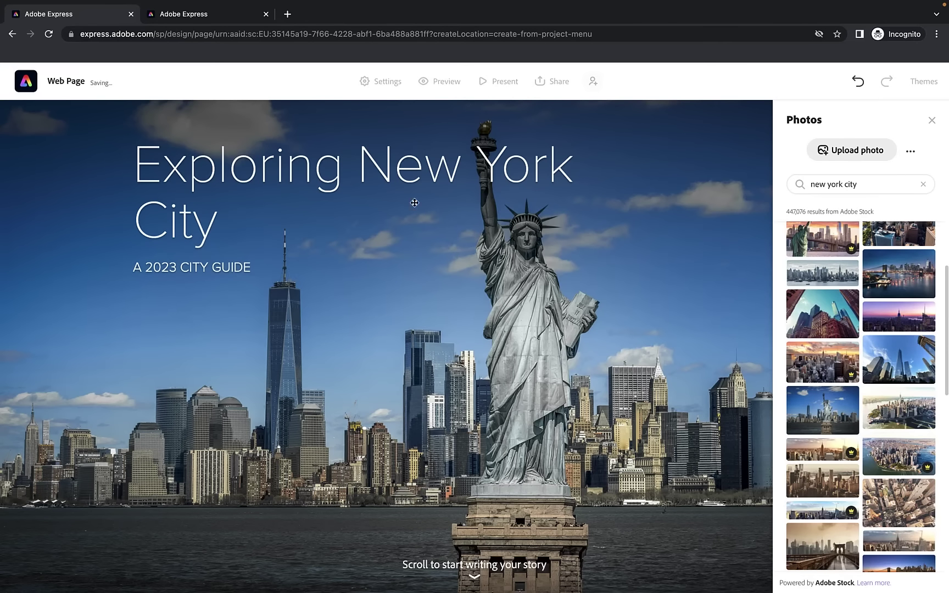
{"action": "left_click", "coordinate": [933, 121]}
Drag the title block to the right, then back to the cover's centre
{"action": "left_click_drag", "start_coordinate": [411, 176], "coordinate": [557, 299]}
{"action": "left_click_drag", "start_coordinate": [516, 162], "coordinate": [519, 291]}
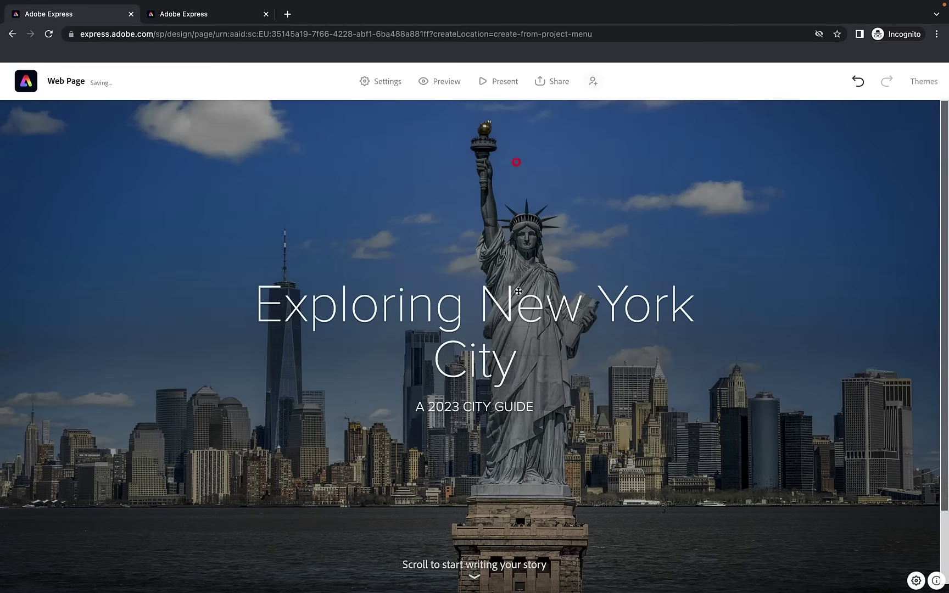
{"action": "left_click", "coordinate": [669, 366]}
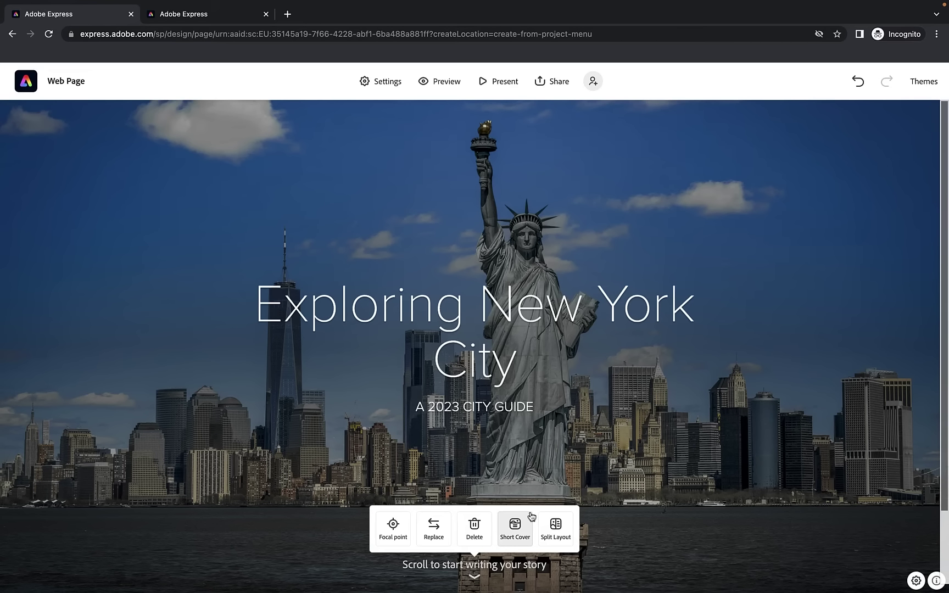
{"action": "left_click", "coordinate": [515, 527]}
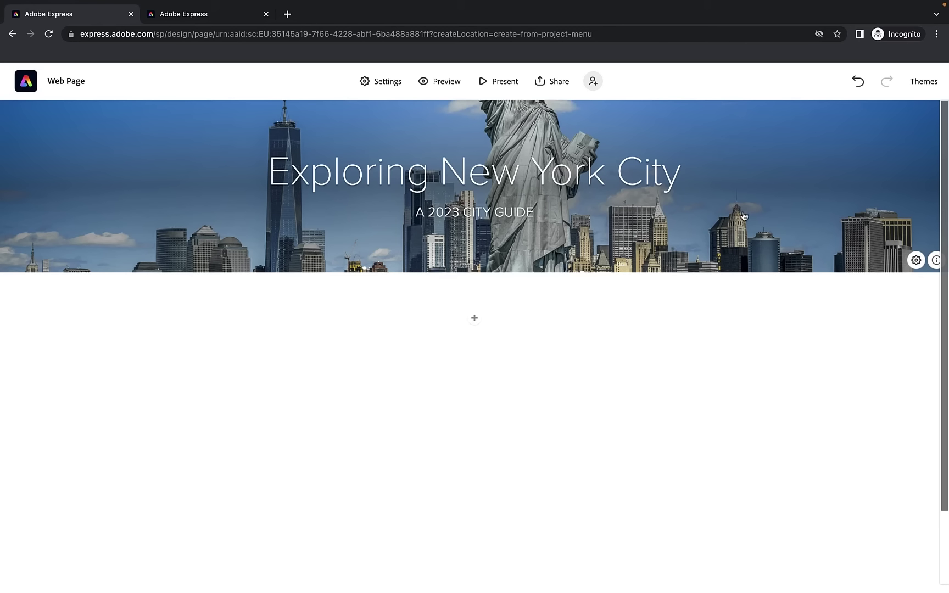
{"action": "left_click", "coordinate": [742, 212]}
{"action": "left_click", "coordinate": [554, 209]}
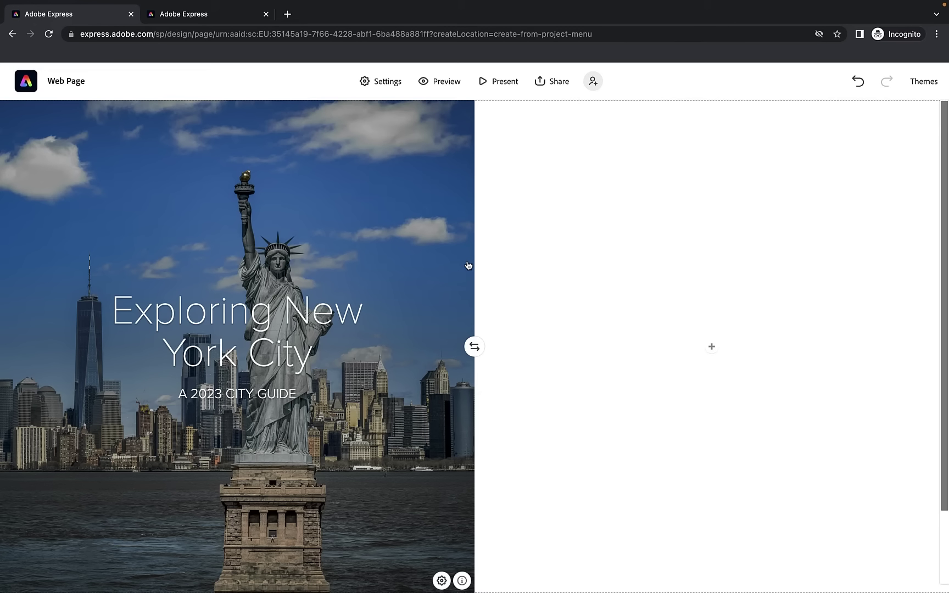
{"action": "left_click", "coordinate": [385, 191]}
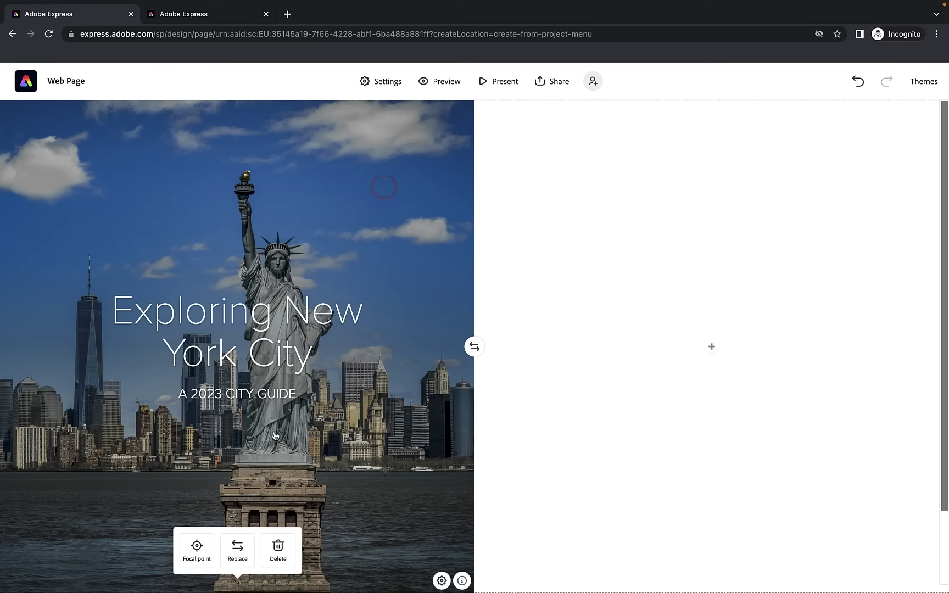
{"action": "left_click", "coordinate": [856, 86]}
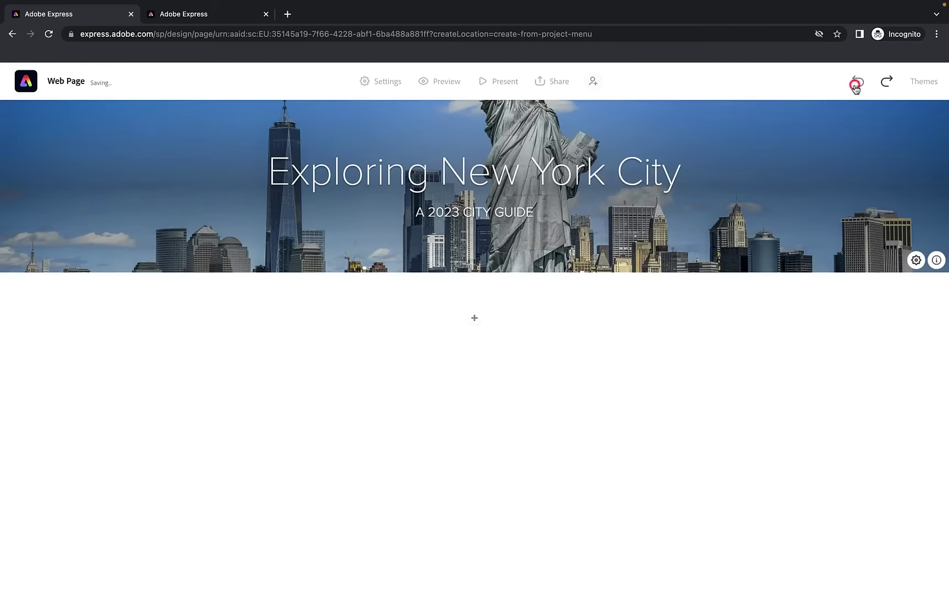
{"action": "left_click", "coordinate": [856, 86]}
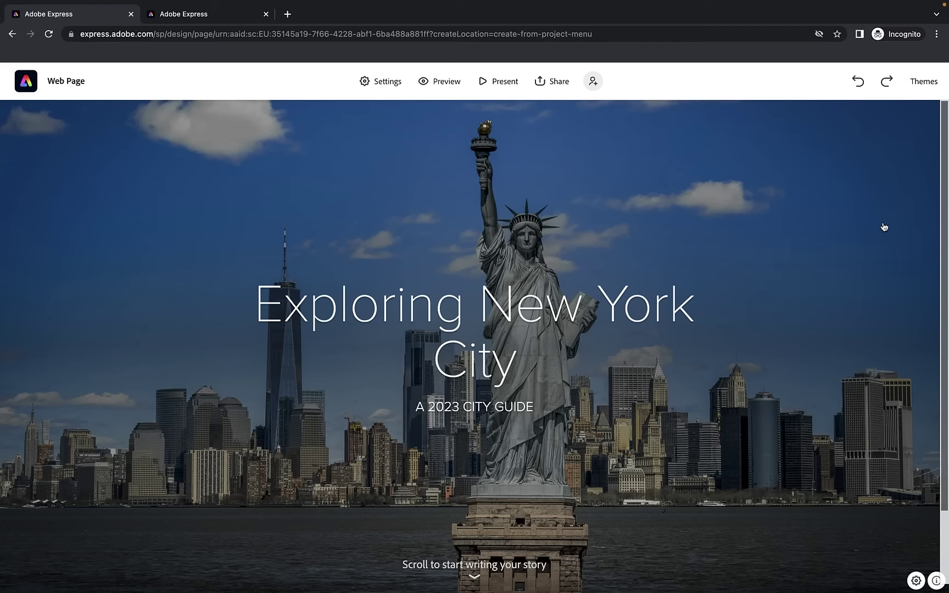
{"action": "left_click", "coordinate": [826, 227]}
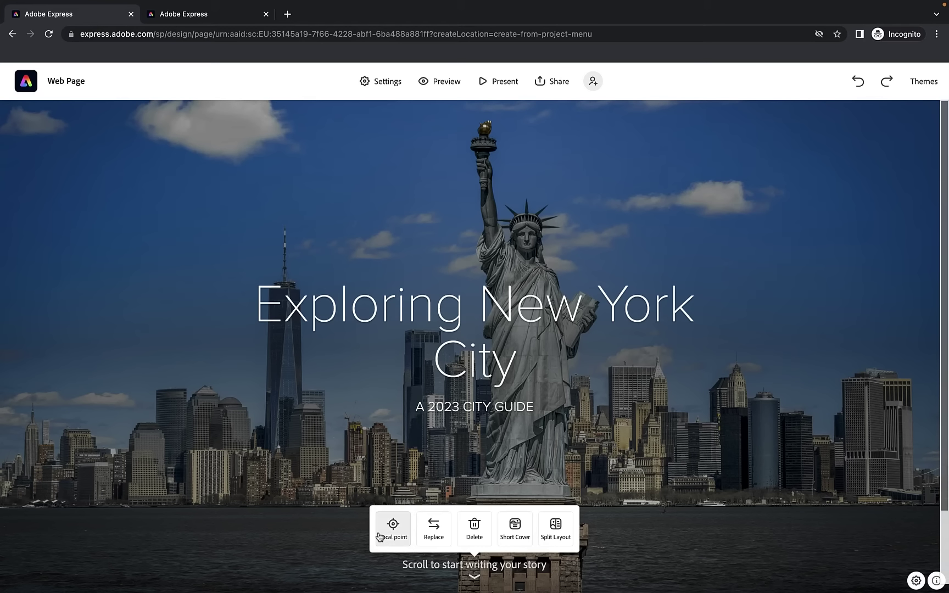
Set the cover photo's focal point just above the Statue of Liberty's crown and save it
{"action": "left_click", "coordinate": [390, 532]}
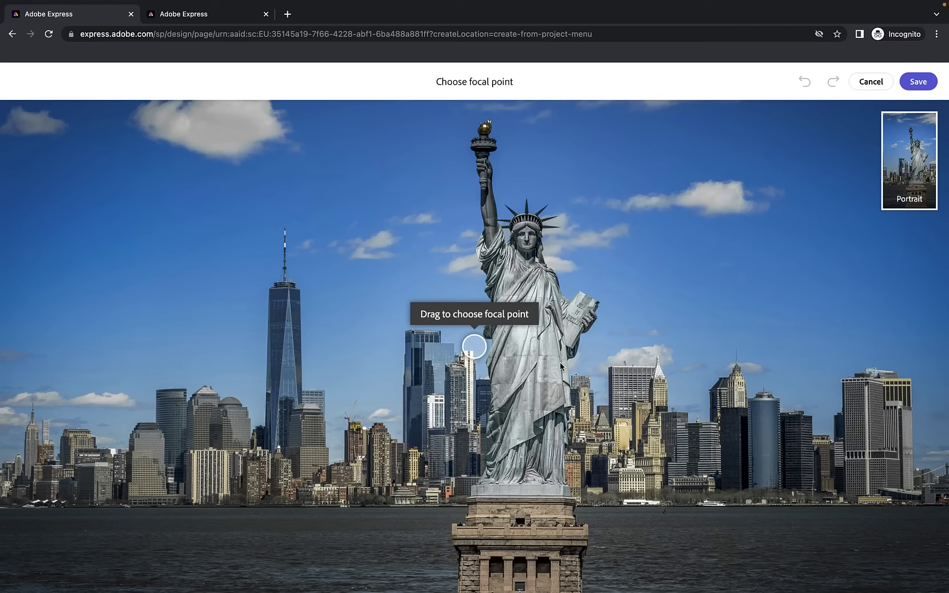
{"action": "left_click_drag", "start_coordinate": [476, 347], "coordinate": [520, 337]}
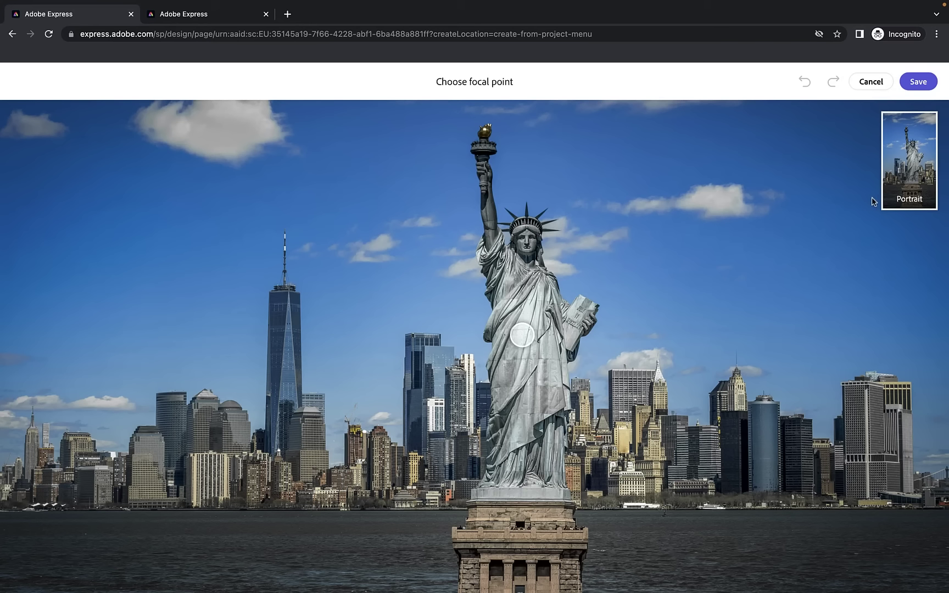
{"action": "left_click_drag", "start_coordinate": [521, 337], "coordinate": [41, 333]}
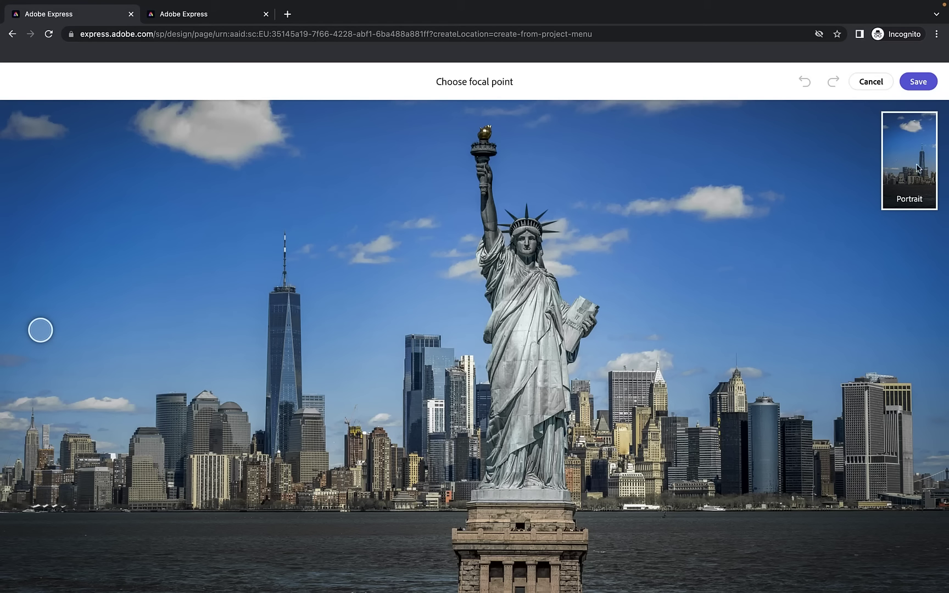
{"action": "left_click_drag", "start_coordinate": [42, 330], "coordinate": [527, 346]}
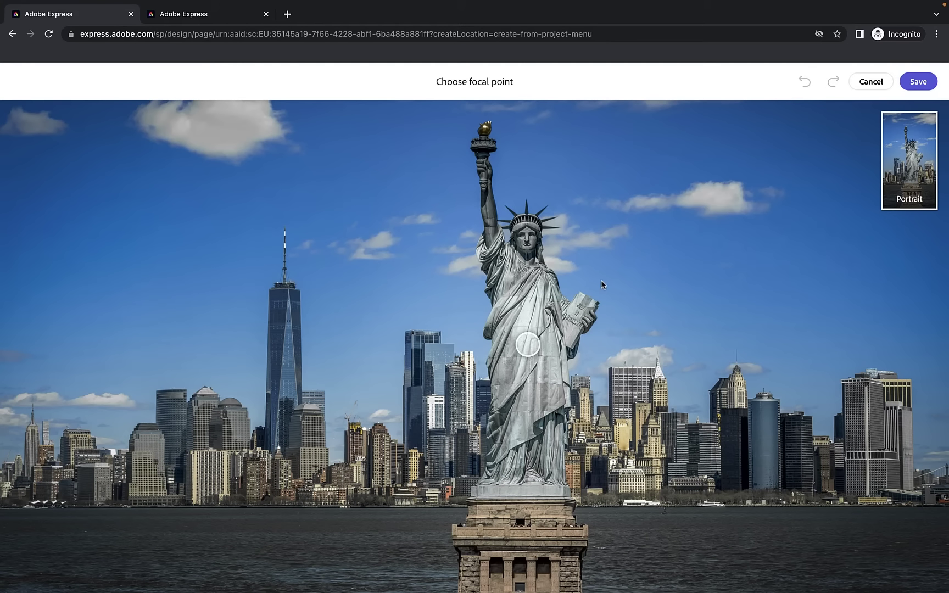
{"action": "left_click_drag", "start_coordinate": [537, 350], "coordinate": [540, 221]}
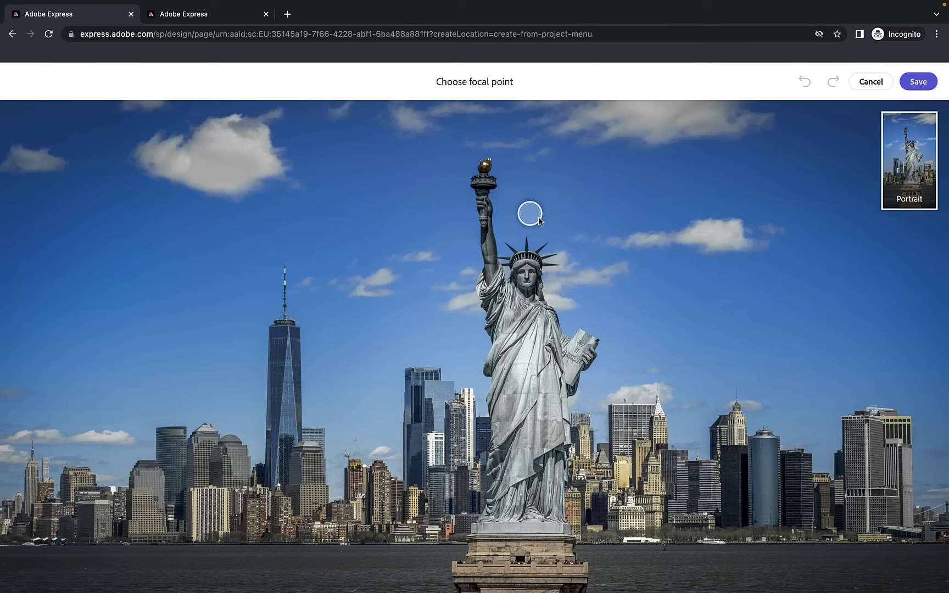
{"action": "left_click", "coordinate": [920, 83]}
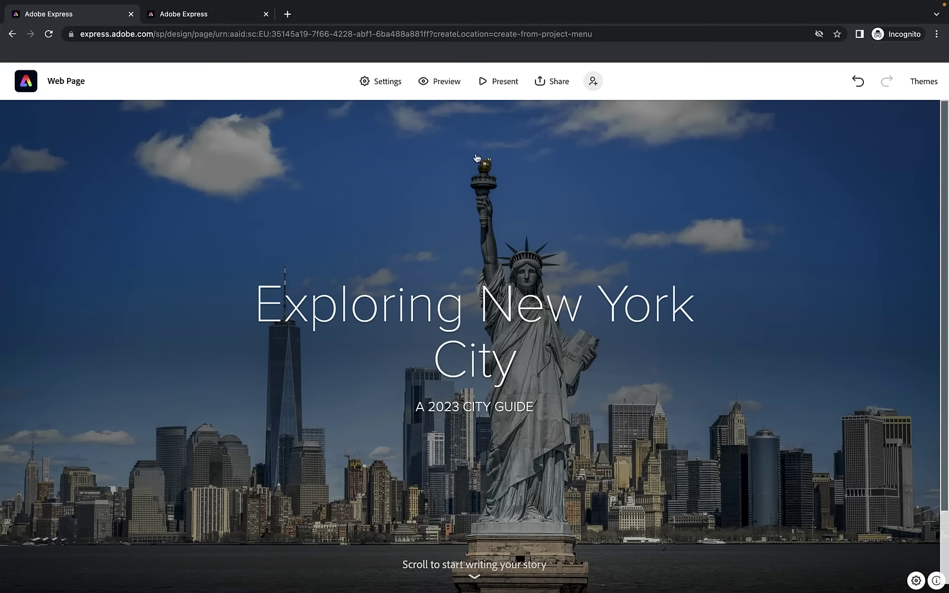
{"action": "left_click", "coordinate": [802, 388]}
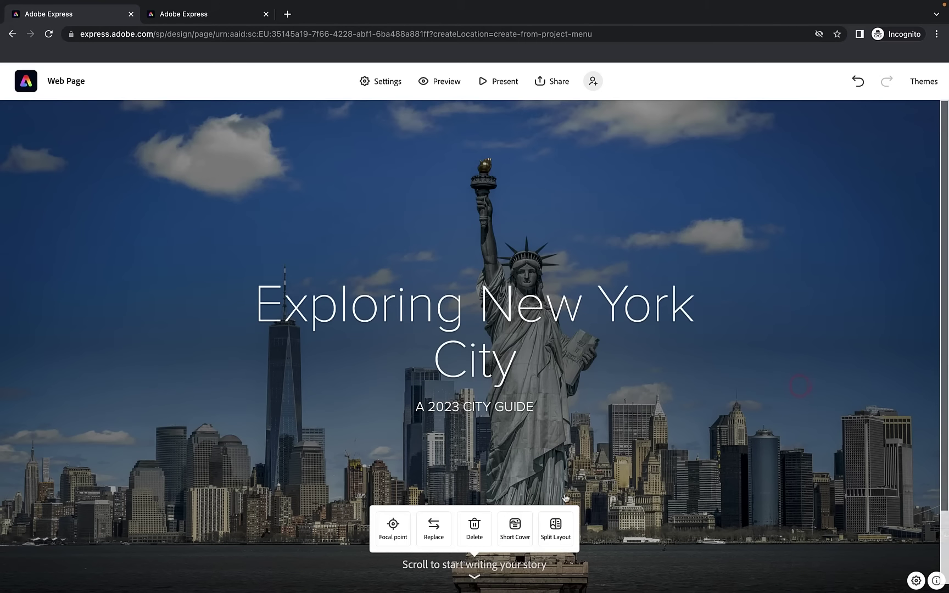
Shrink the cover into a short banner and move its focal point up into the sky
{"action": "left_click", "coordinate": [522, 519]}
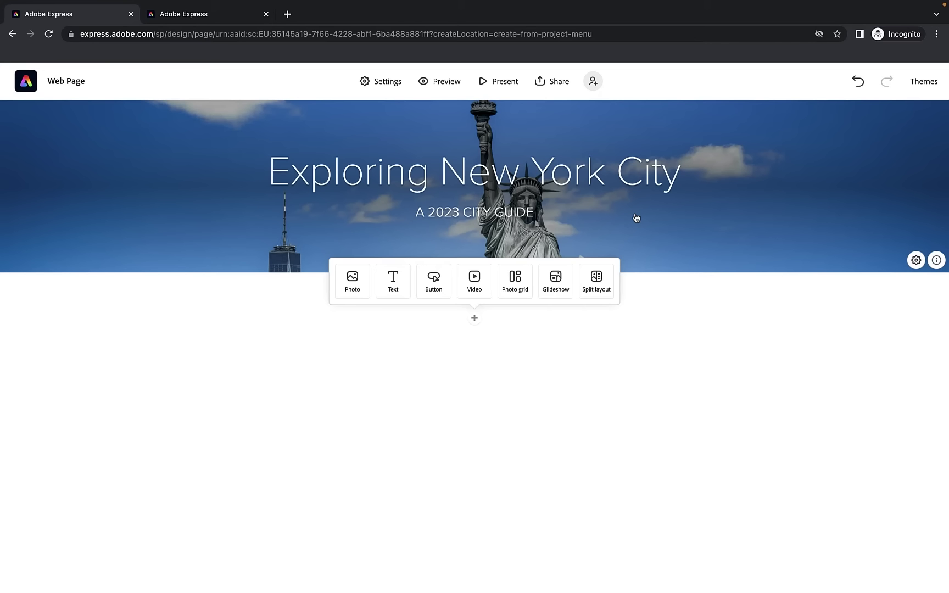
{"action": "left_click", "coordinate": [773, 237]}
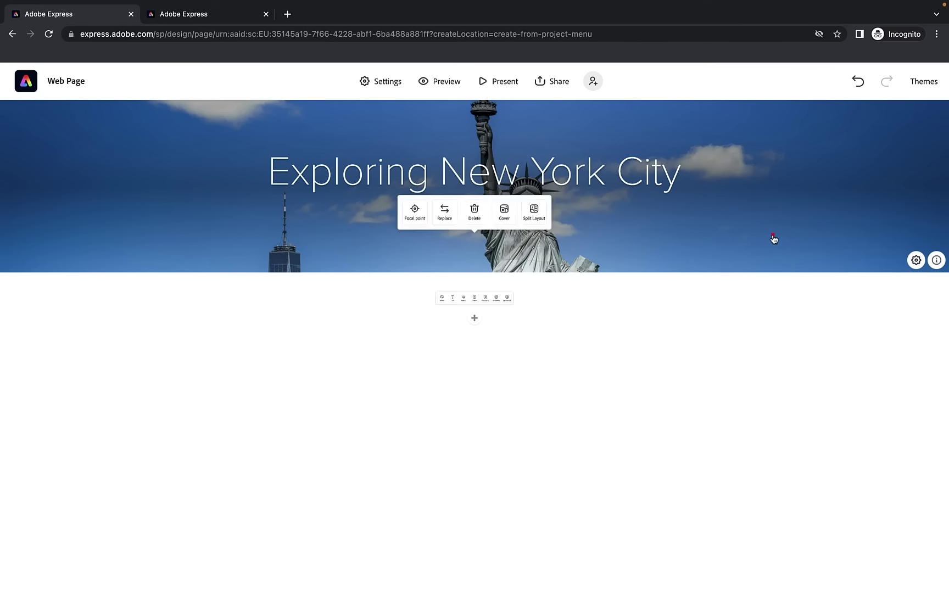
{"action": "left_click", "coordinate": [393, 206]}
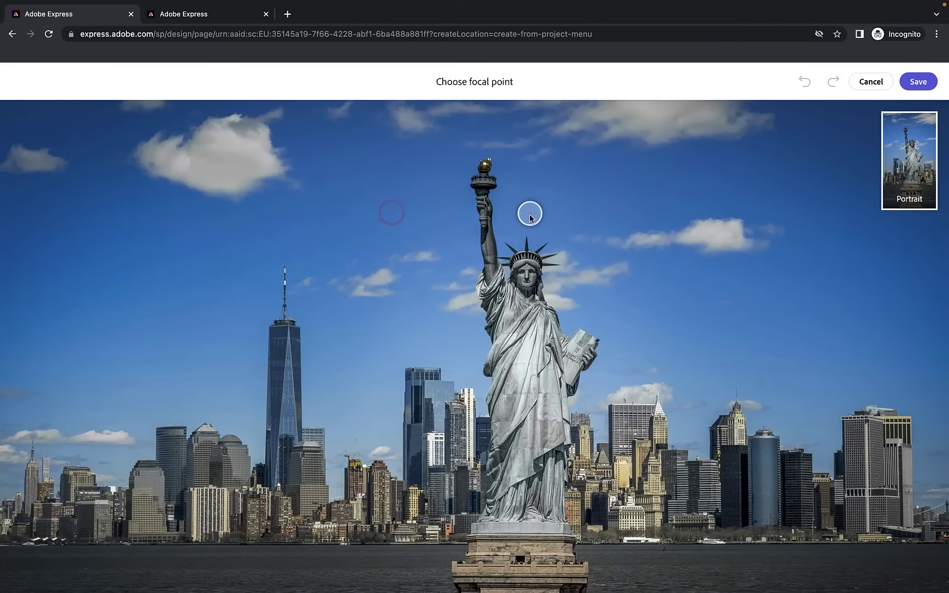
{"action": "left_click_drag", "start_coordinate": [530, 214], "coordinate": [528, 114]}
{"action": "left_click", "coordinate": [928, 84]}
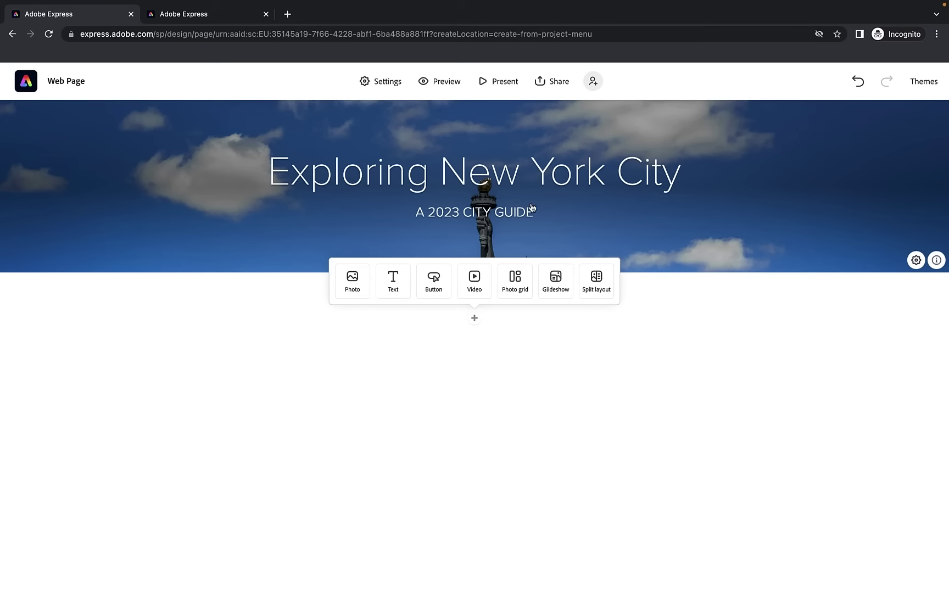
Lower the banner image's focal point to near the statue's torch
{"action": "left_click", "coordinate": [769, 186]}
{"action": "left_click", "coordinate": [391, 205]}
{"action": "left_click_drag", "start_coordinate": [519, 117], "coordinate": [511, 144]}
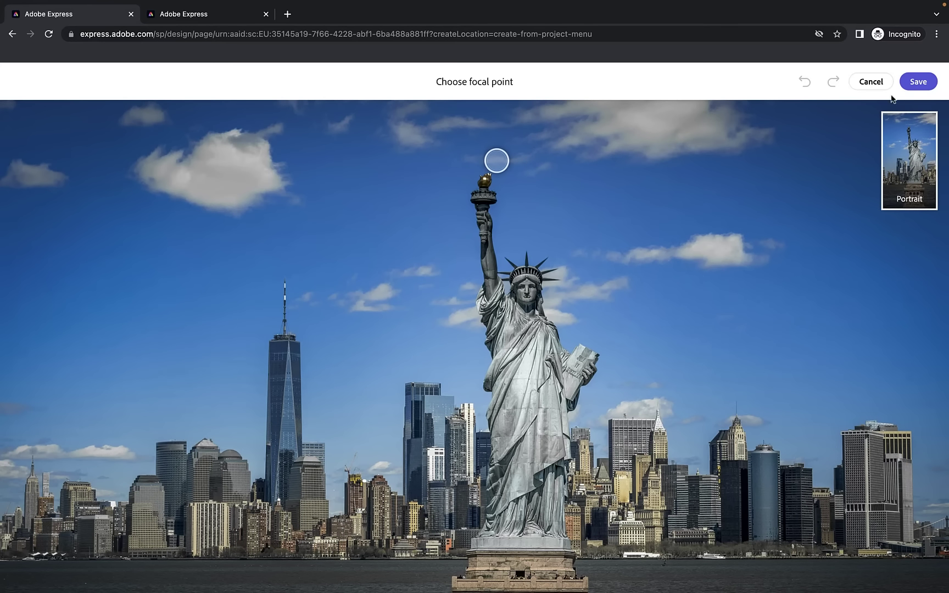
{"action": "left_click", "coordinate": [925, 82]}
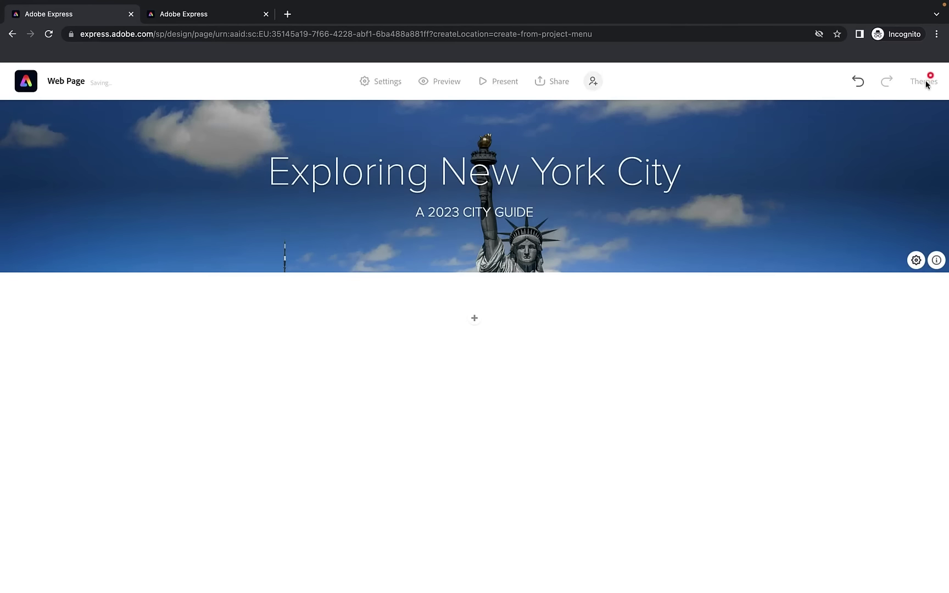
Switch the banner back to a full-screen cover with the focal point on the Statue of Liberty
{"action": "left_click", "coordinate": [787, 190]}
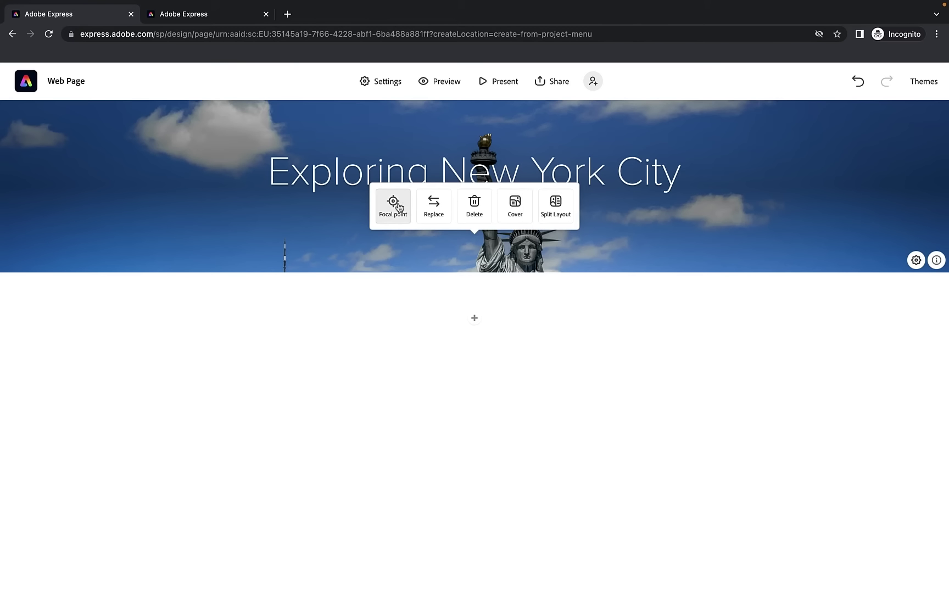
{"action": "left_click", "coordinate": [513, 216]}
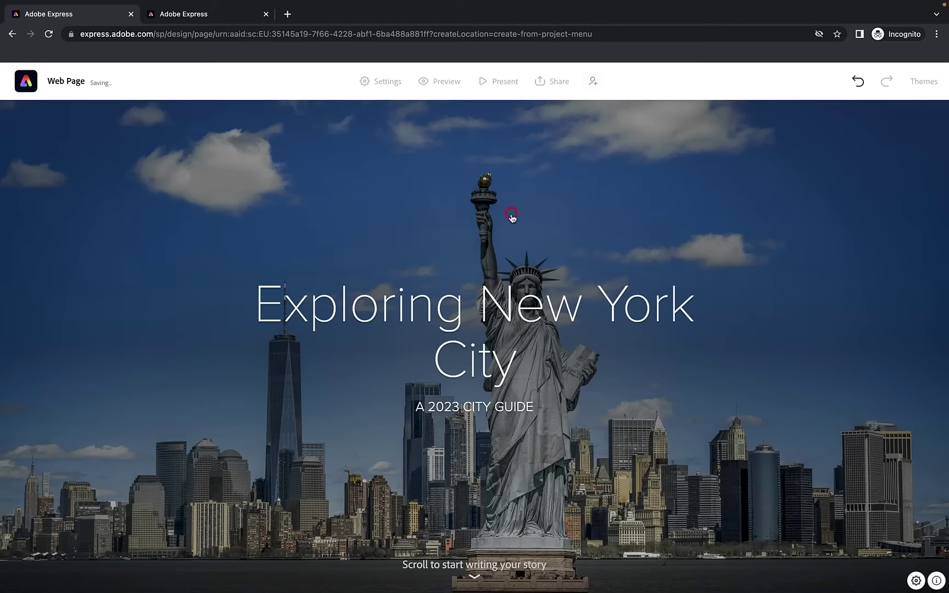
{"action": "left_click", "coordinate": [635, 210]}
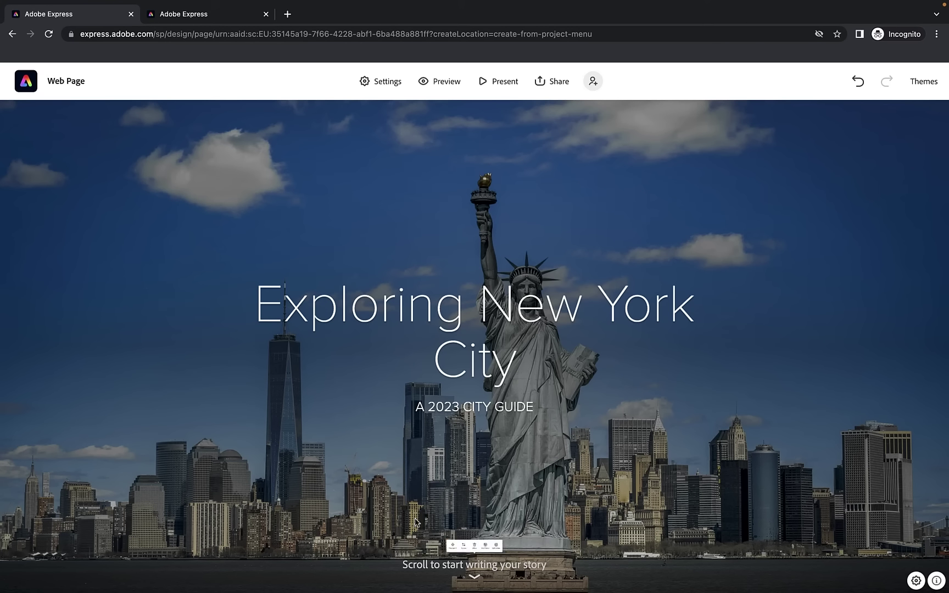
{"action": "left_click", "coordinate": [394, 524]}
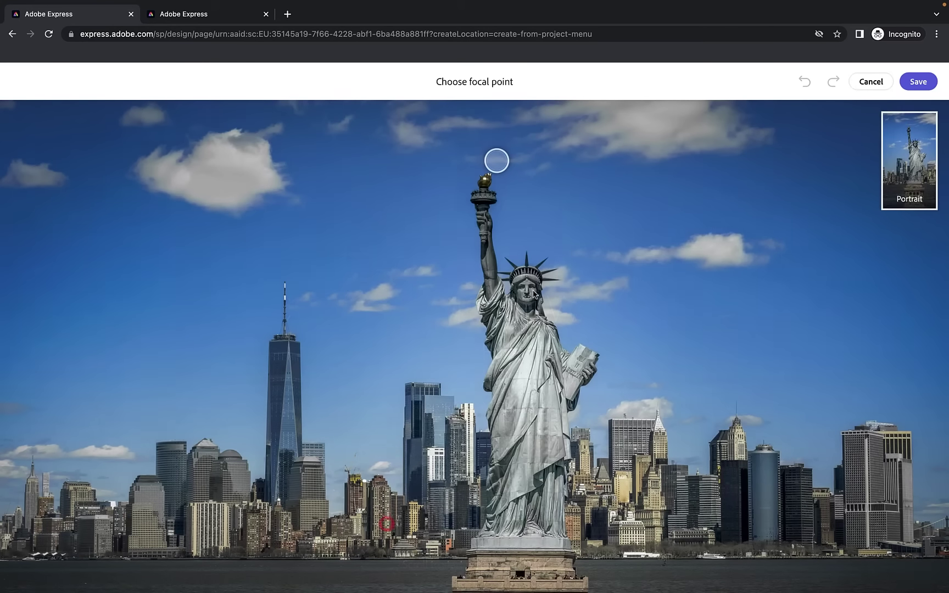
{"action": "left_click", "coordinate": [495, 165]}
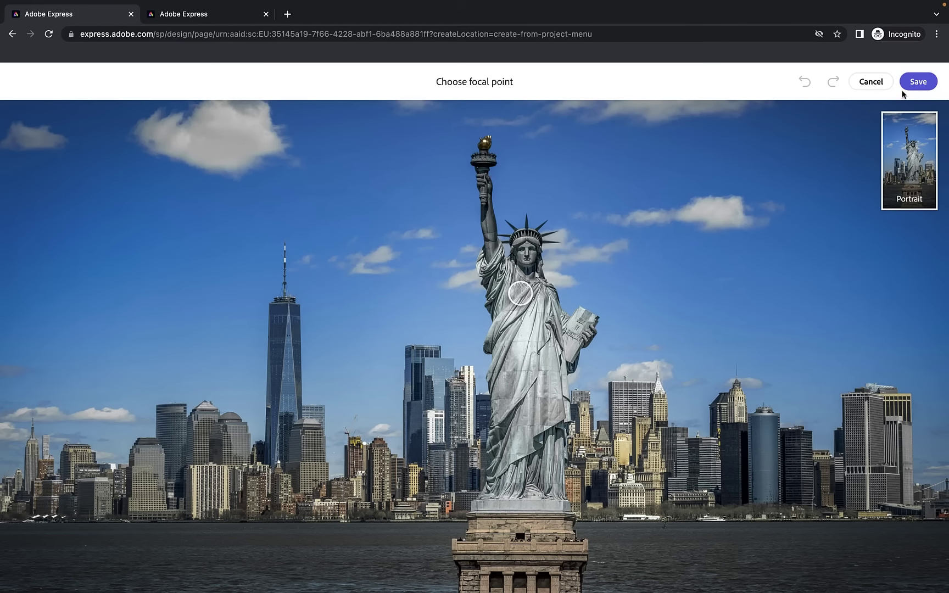
{"action": "left_click", "coordinate": [918, 81]}
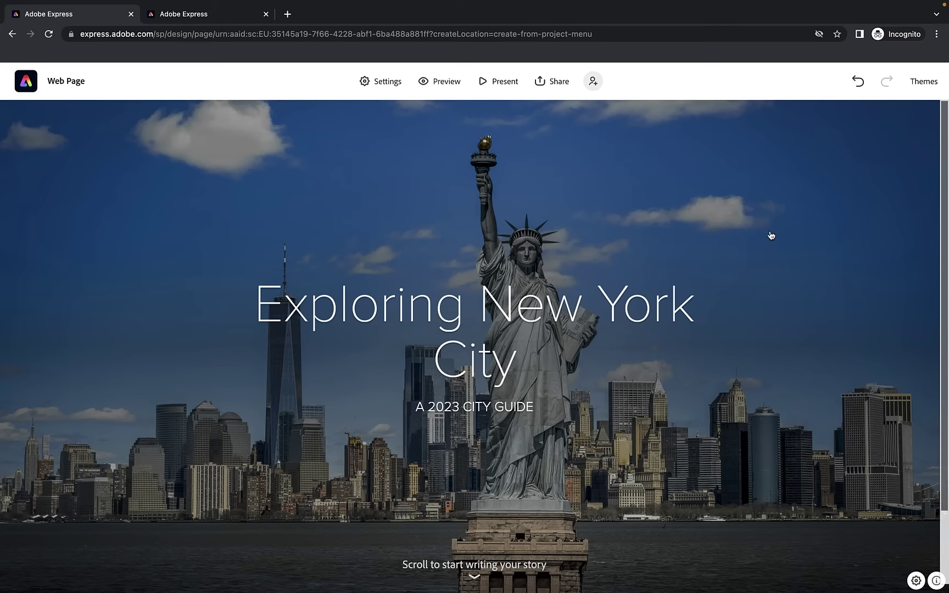
{"action": "scroll", "coordinate": [783, 261], "scroll_direction": "down", "scroll_amount": 3}
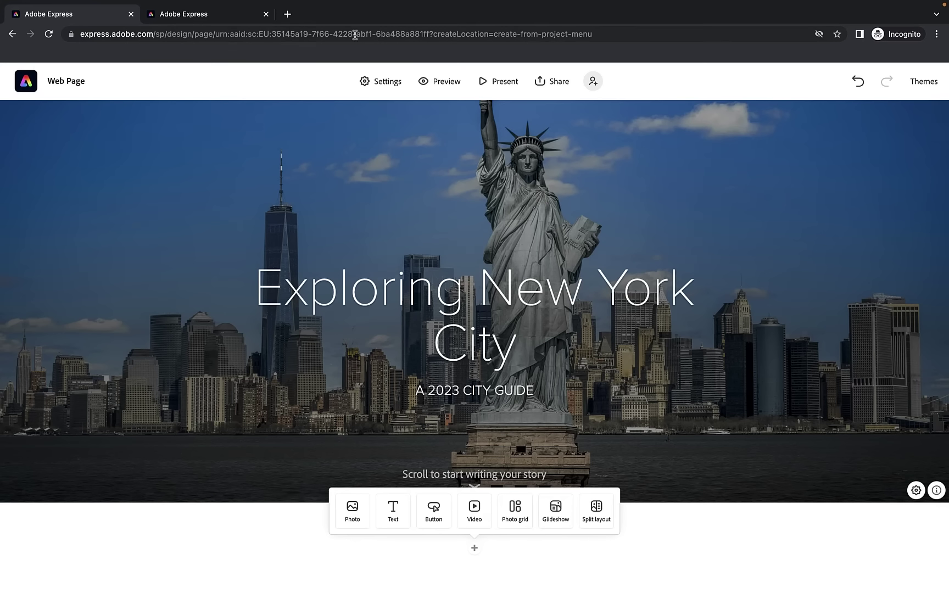
{"action": "left_click", "coordinate": [193, 15]}
{"action": "scroll", "coordinate": [425, 193], "scroll_direction": "down", "scroll_amount": 5}
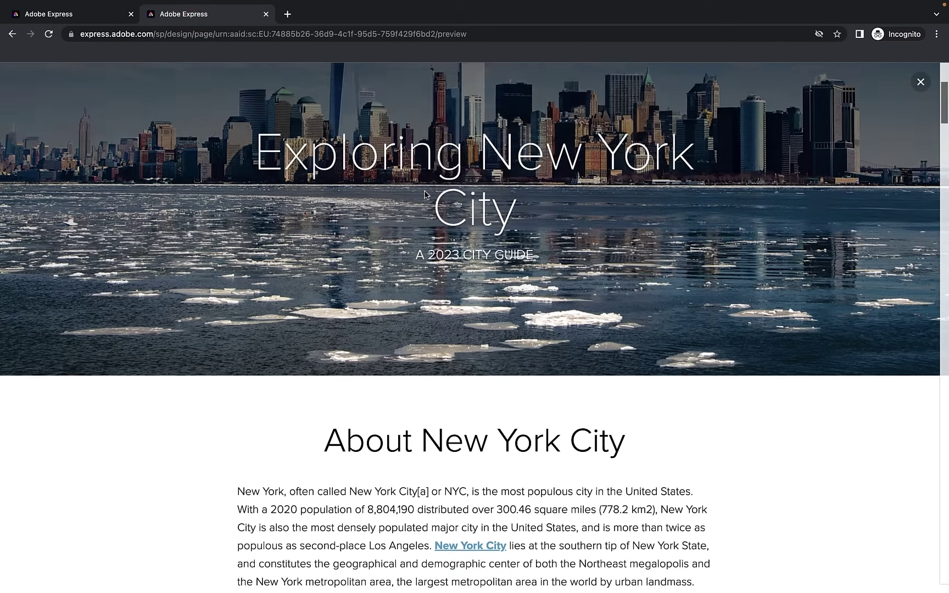
{"action": "left_click_drag", "start_coordinate": [324, 230], "coordinate": [629, 247]}
{"action": "key", "text": "ctrl+c"}
{"action": "left_click_drag", "start_coordinate": [238, 280], "coordinate": [780, 516]}
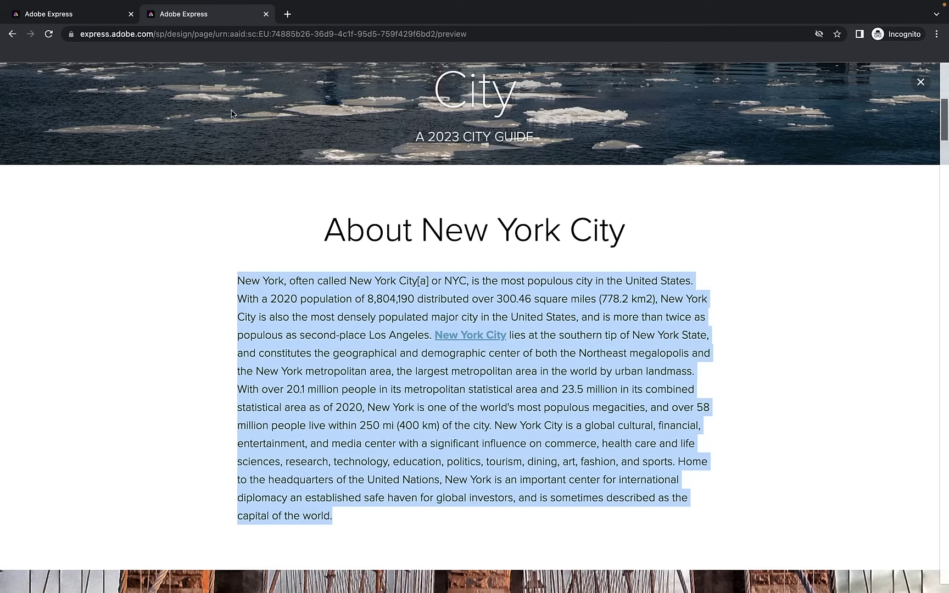
{"action": "left_click", "coordinate": [93, 16]}
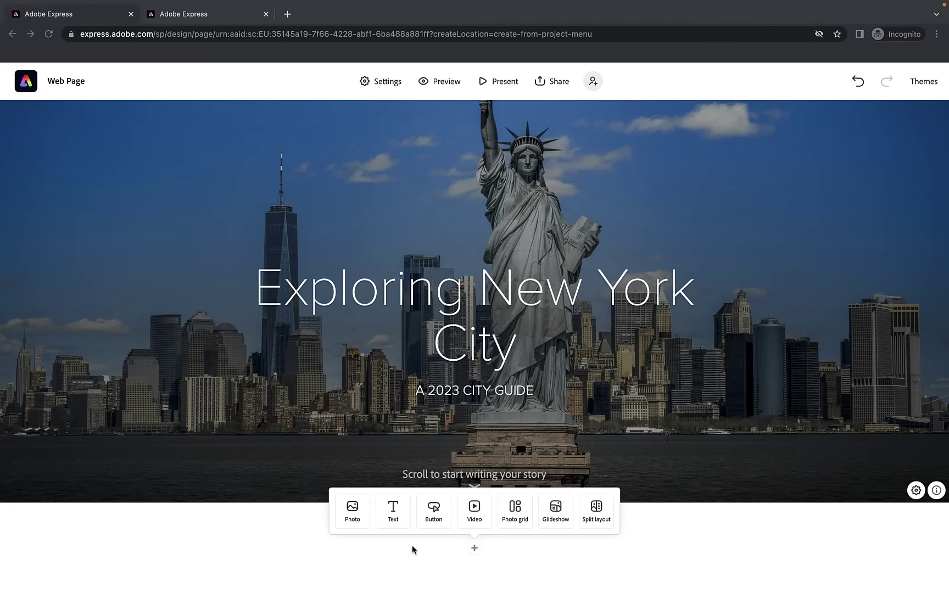
Add an 'About New York City' text line styled as a centered H1 heading
{"action": "left_click", "coordinate": [395, 513]}
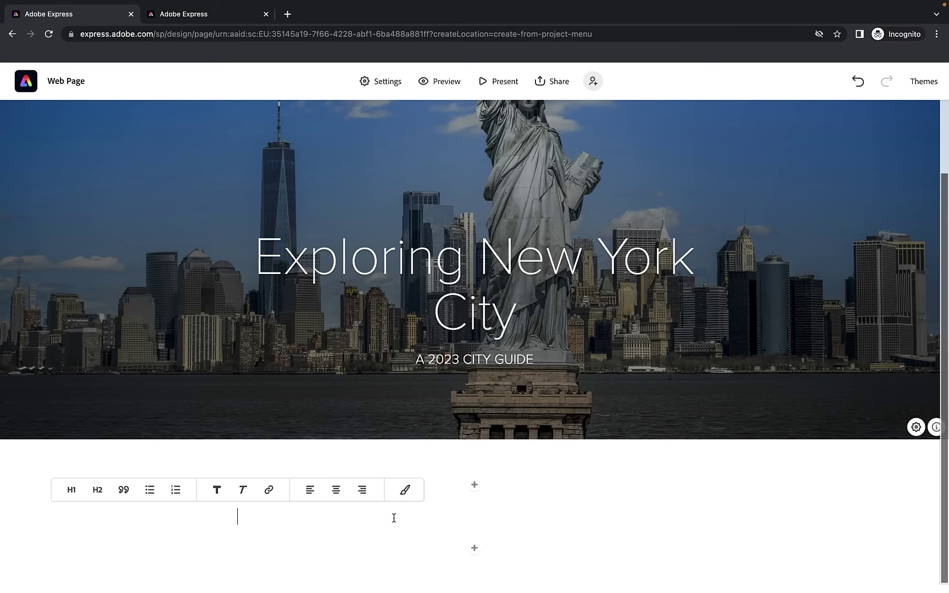
{"action": "key", "text": "ctrl+v"}
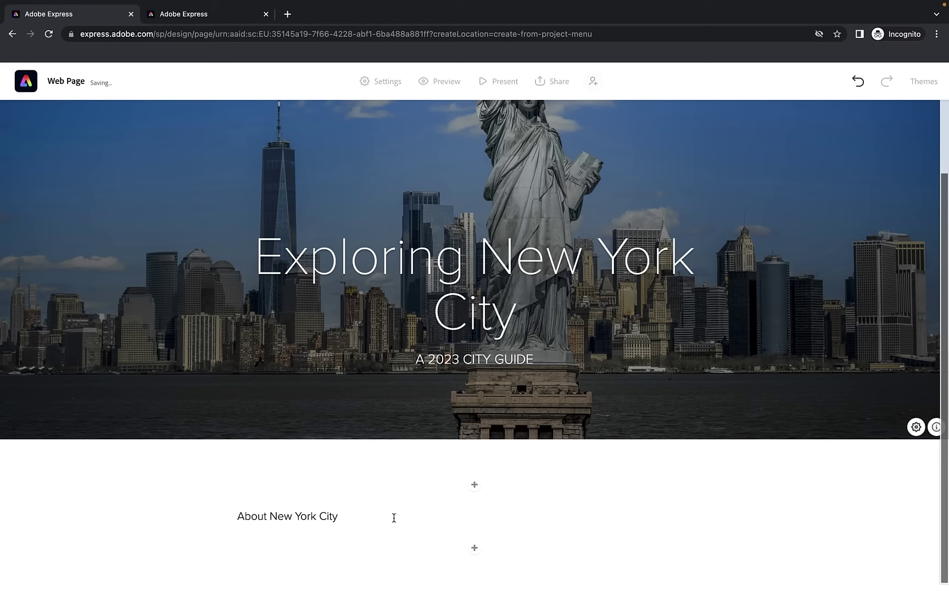
{"action": "left_click", "coordinate": [321, 517]}
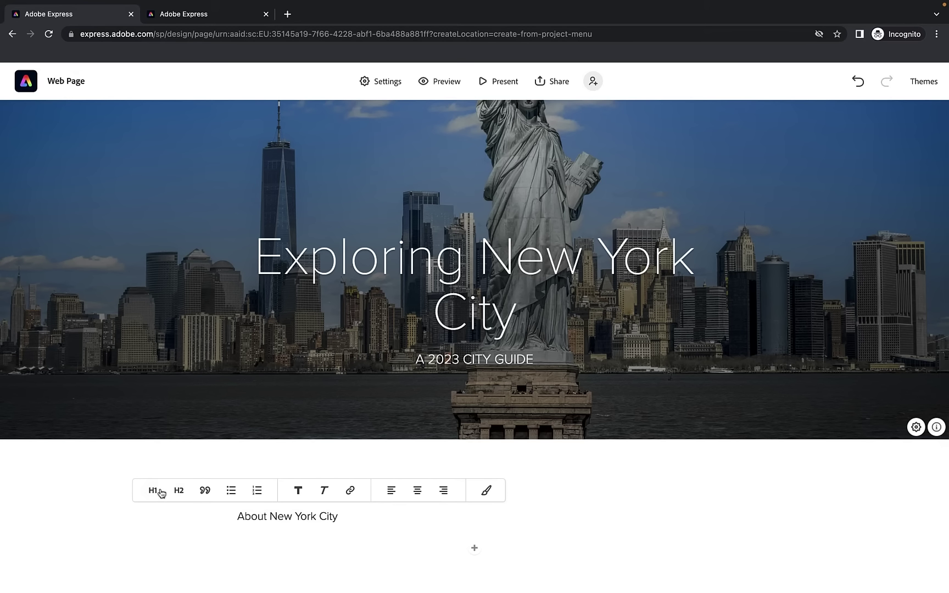
{"action": "left_click", "coordinate": [279, 515]}
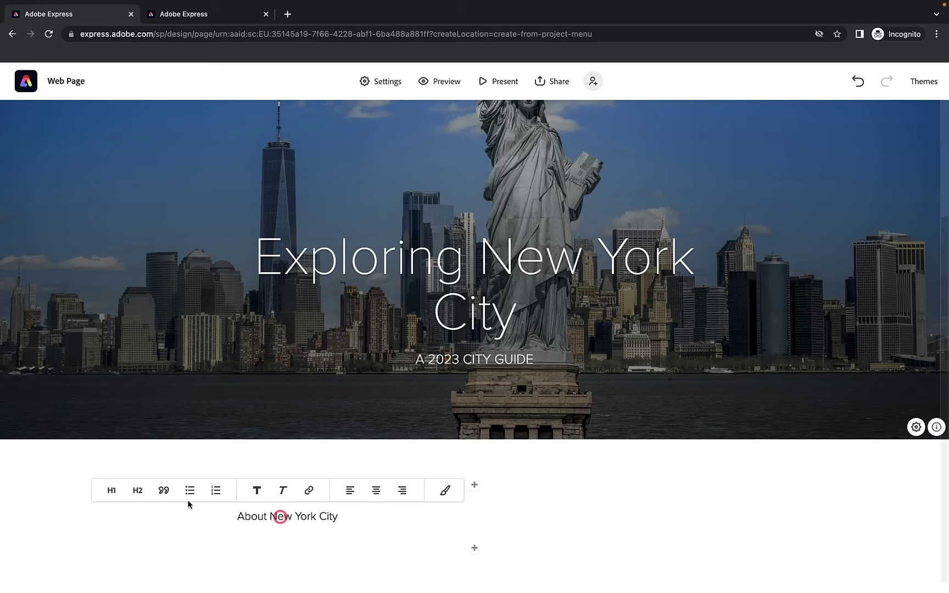
{"action": "left_click", "coordinate": [115, 492]}
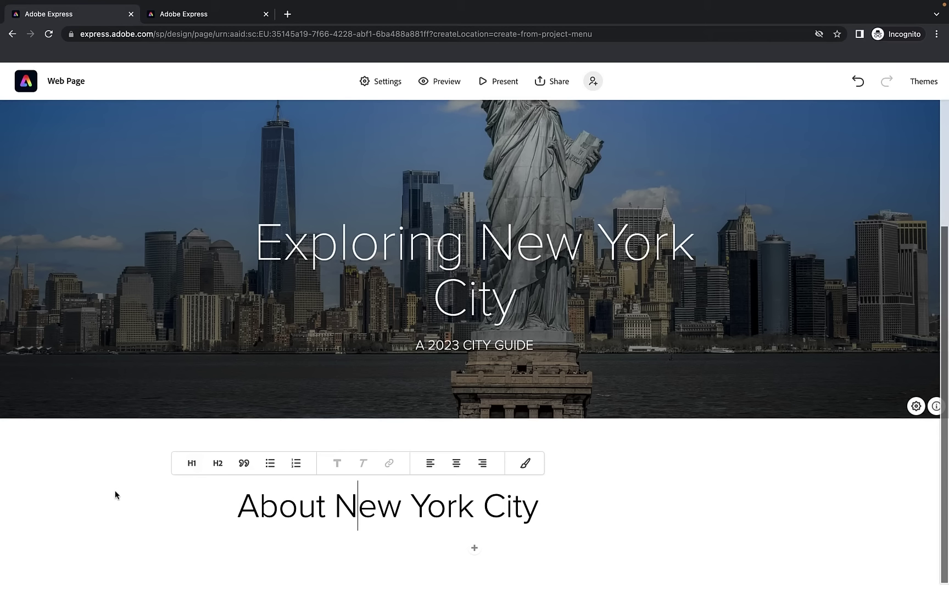
{"action": "left_click", "coordinate": [223, 468]}
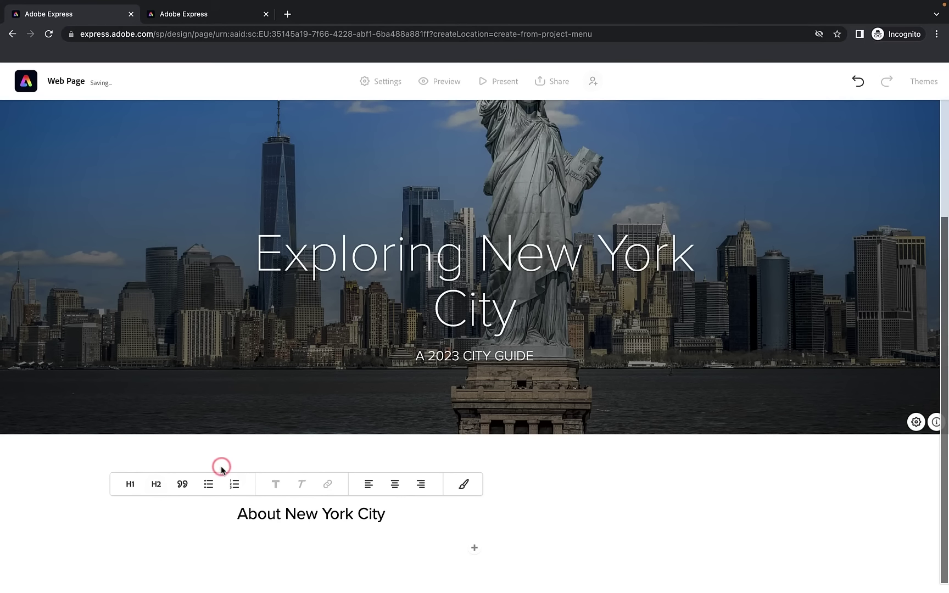
{"action": "left_click", "coordinate": [158, 491]}
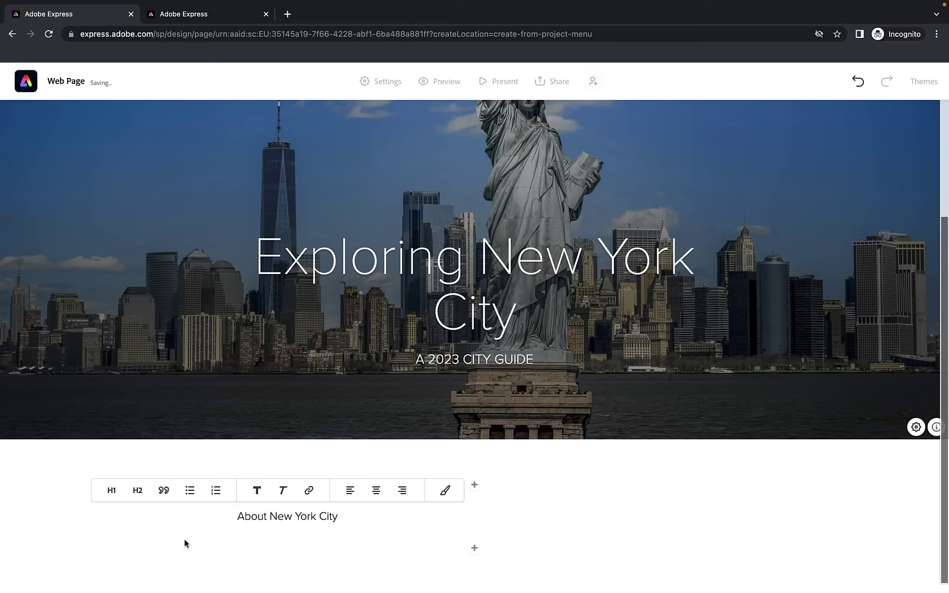
{"action": "left_click", "coordinate": [111, 491]}
{"action": "left_click", "coordinate": [456, 463]}
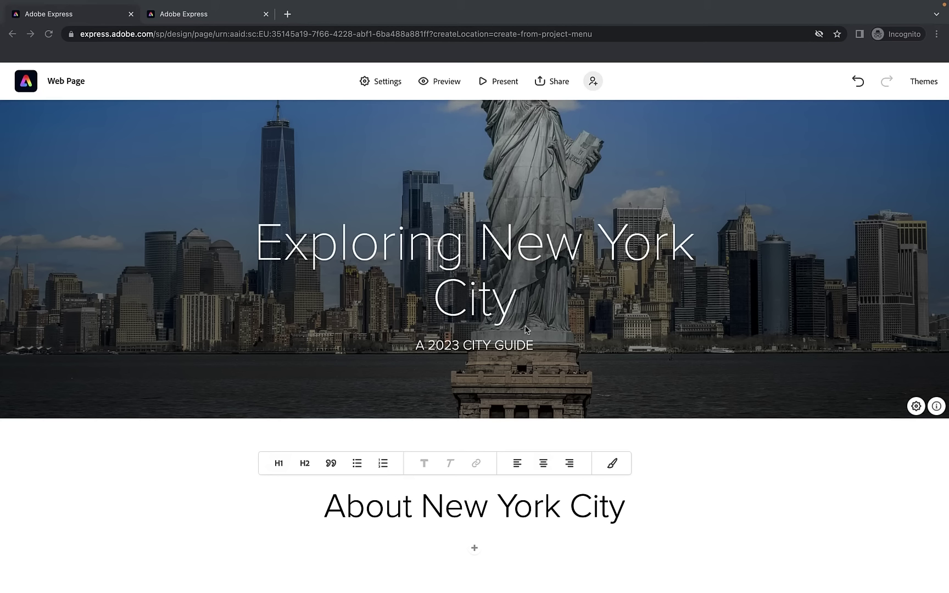
{"action": "left_click", "coordinate": [473, 549]}
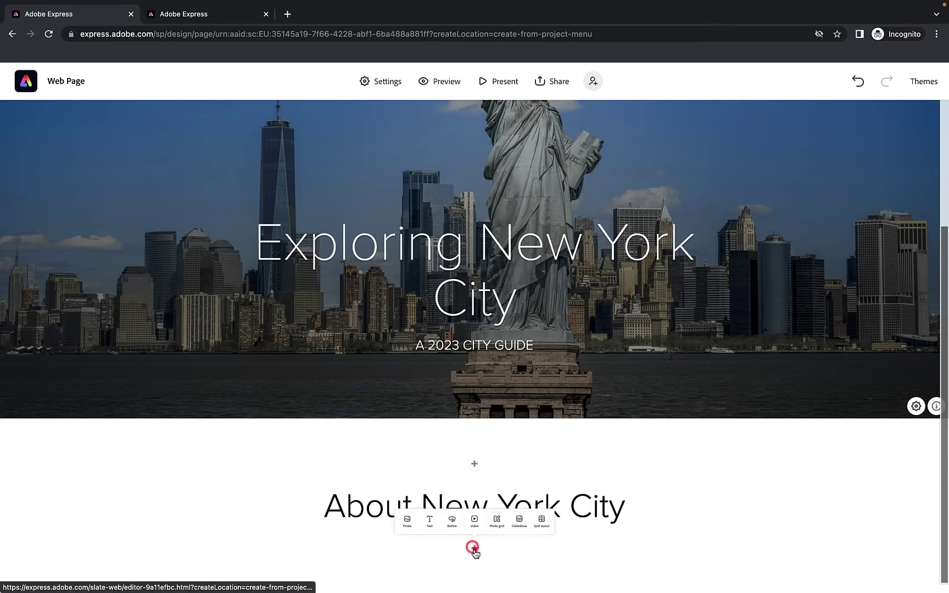
Paste the copied New York City paragraph under the heading and delete the stray [a] reference
{"action": "left_click", "coordinate": [473, 550]}
{"action": "left_click", "coordinate": [394, 523]}
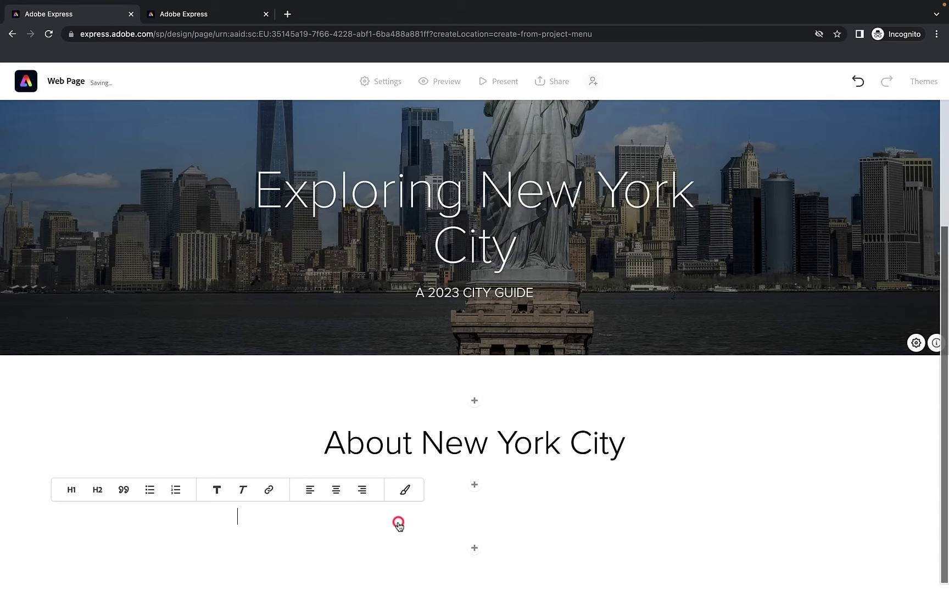
{"action": "right_click", "coordinate": [291, 521]}
{"action": "left_click", "coordinate": [329, 512]}
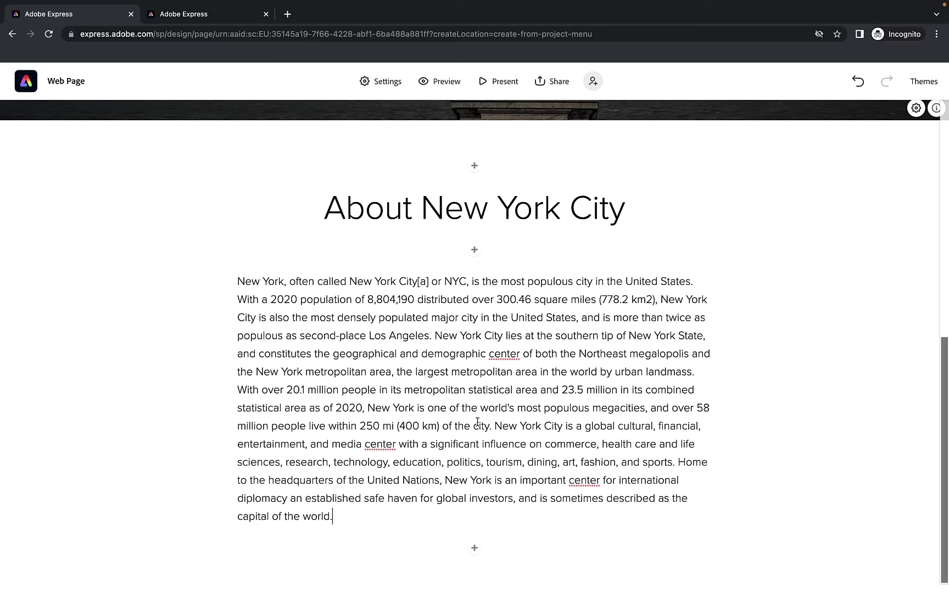
{"action": "left_click", "coordinate": [430, 283]}
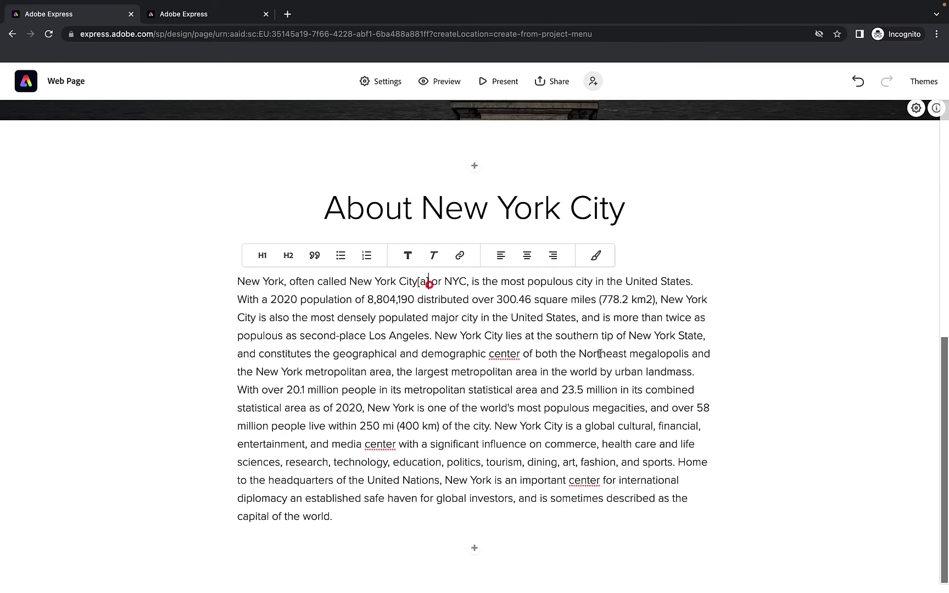
{"action": "left_click", "coordinate": [427, 283]}
{"action": "key", "text": "BackSpace"}
{"action": "key", "text": "BackSpace"}
{"action": "key", "text": "BackSpace"}
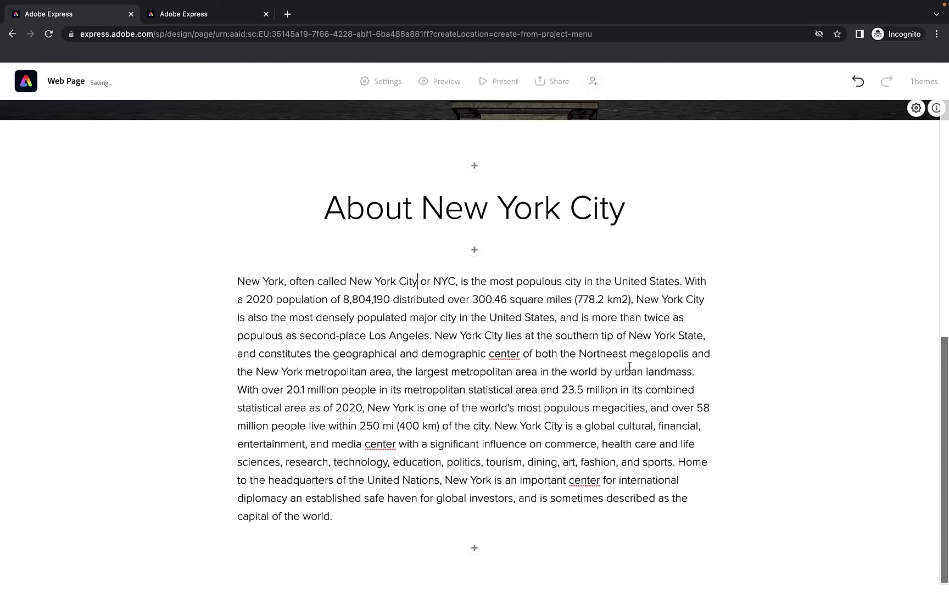
{"action": "left_click_drag", "start_coordinate": [434, 335], "coordinate": [503, 335]}
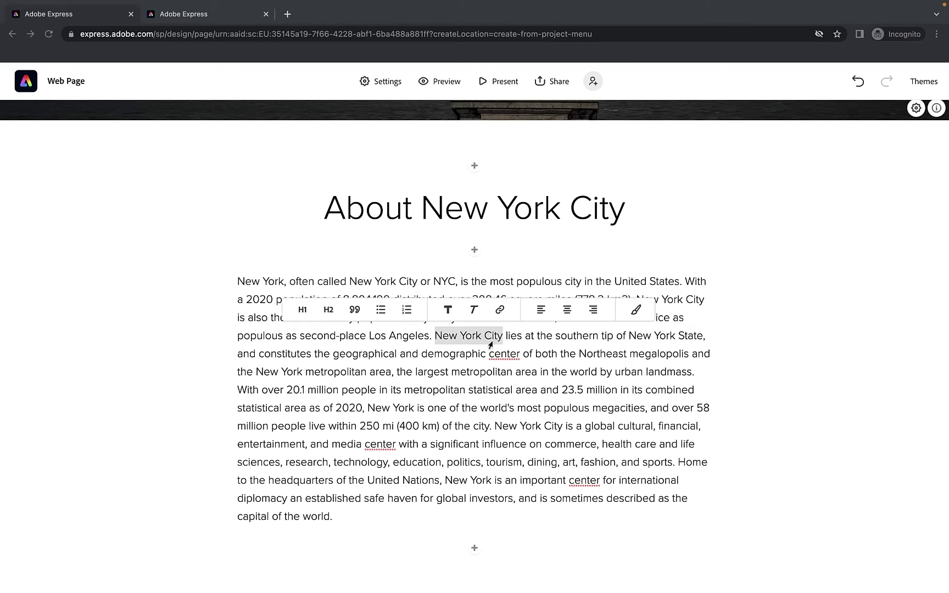
Link the words 'New York City' to the Wikipedia article on New York City
{"action": "left_click", "coordinate": [500, 312]}
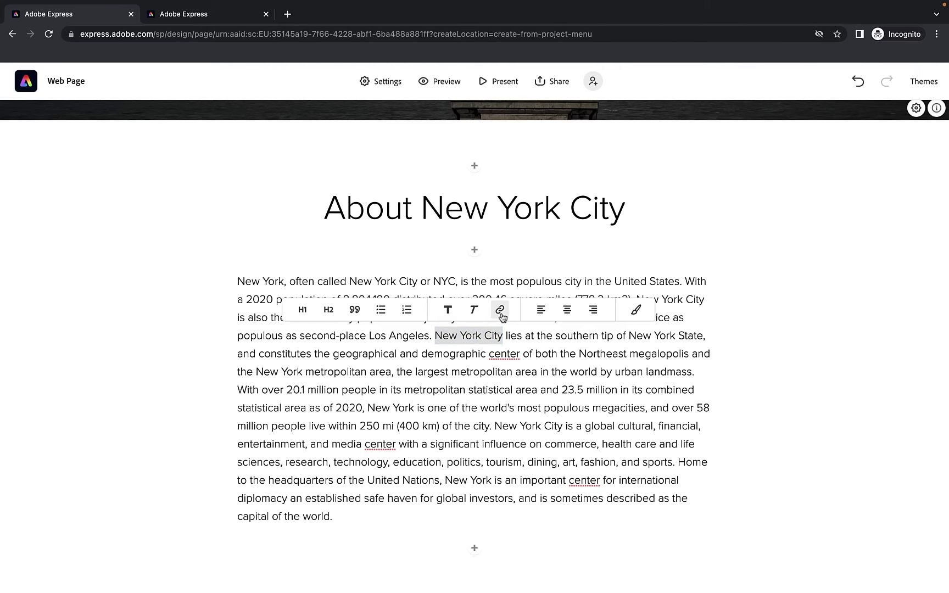
{"action": "left_click", "coordinate": [501, 312]}
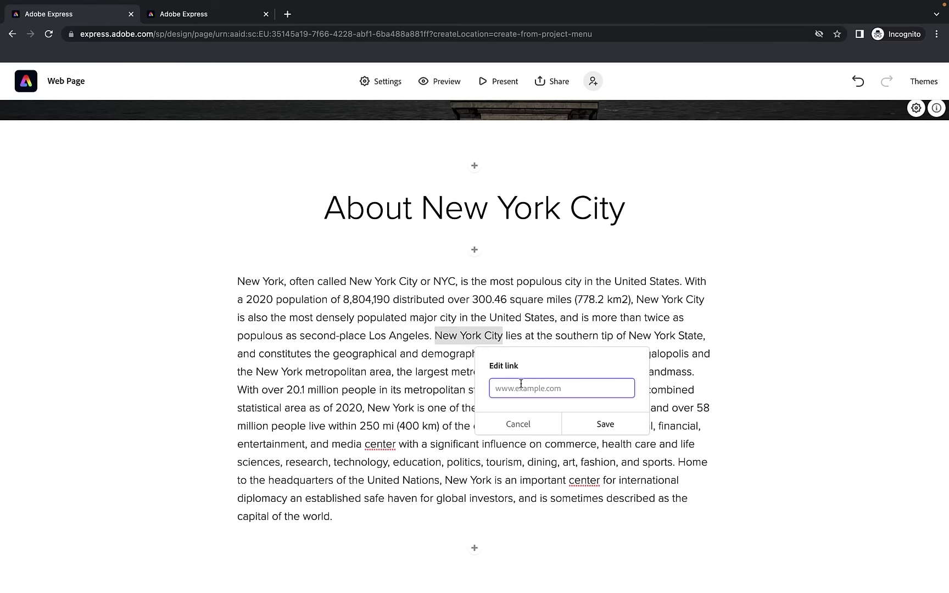
{"action": "key", "text": "super+v"}
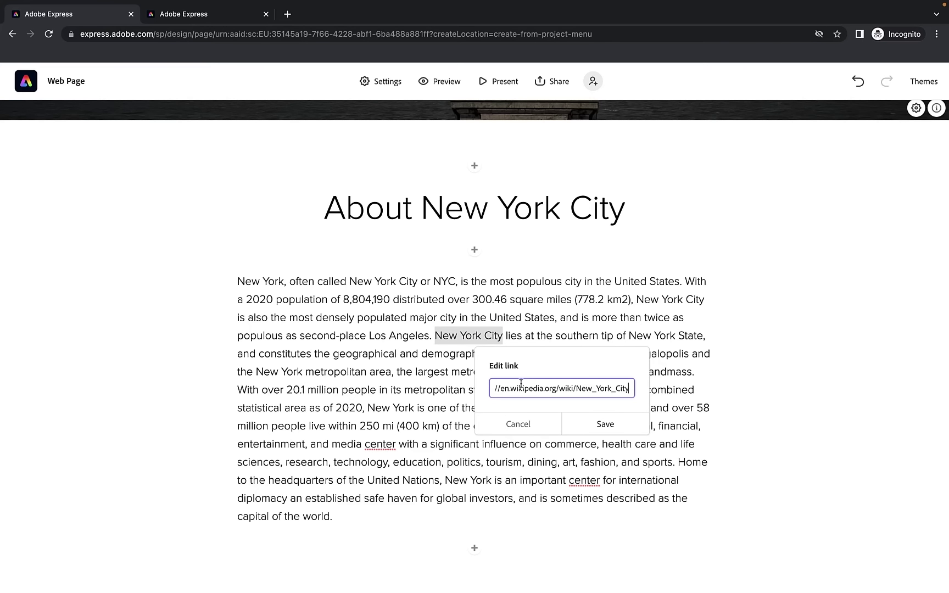
{"action": "left_click", "coordinate": [616, 429]}
{"action": "left_click", "coordinate": [541, 355]}
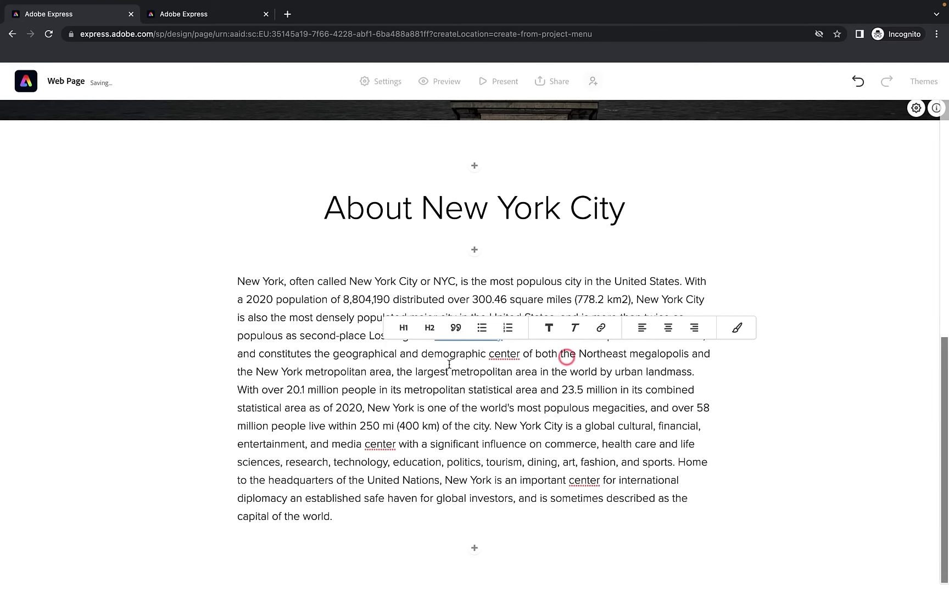
Make the 'New York City' link text bold
{"action": "left_click_drag", "start_coordinate": [506, 335], "coordinate": [434, 336]}
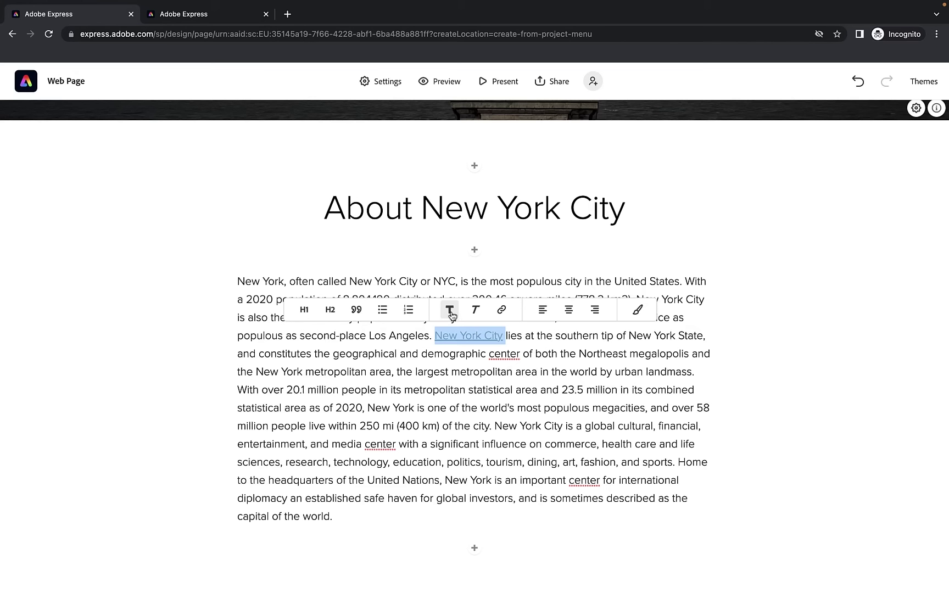
{"action": "left_click", "coordinate": [451, 315]}
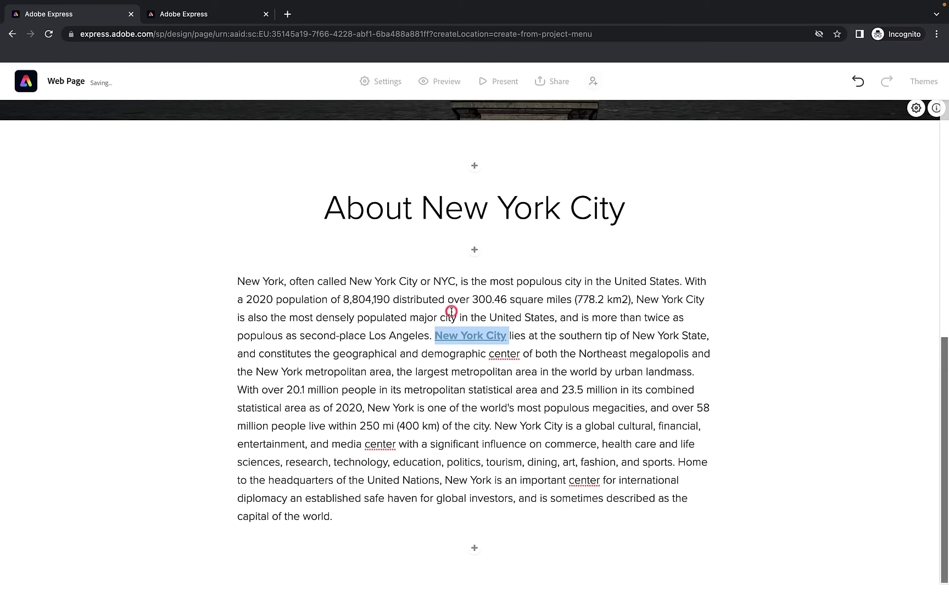
{"action": "left_click", "coordinate": [430, 388]}
{"action": "left_click", "coordinate": [460, 336]}
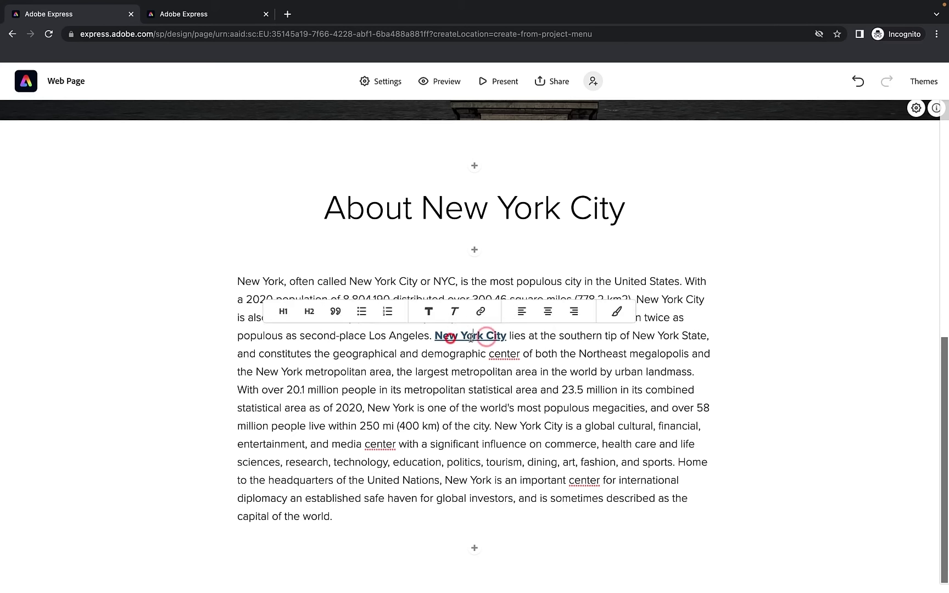
{"action": "left_click", "coordinate": [466, 338]}
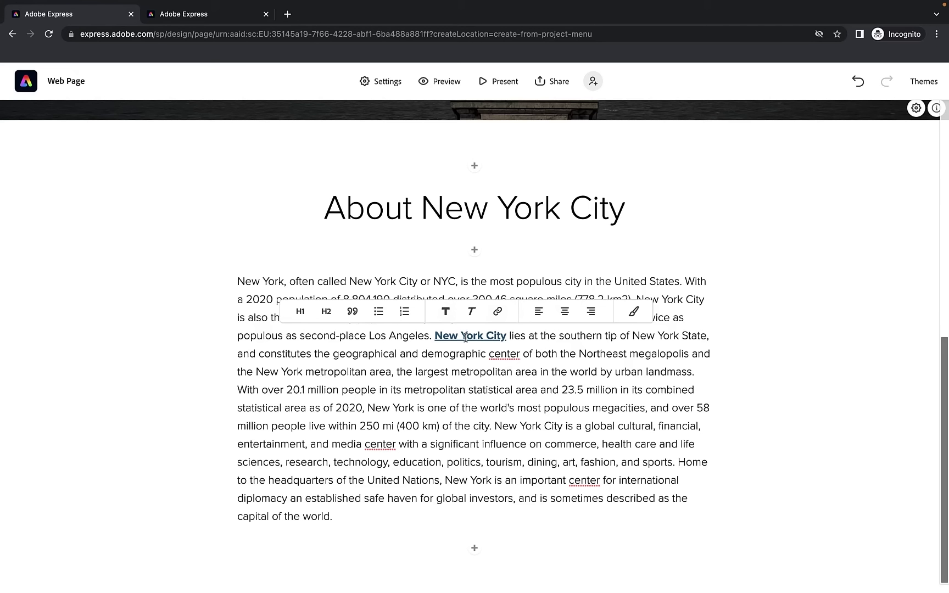
Preview the page and test that the New York City link opens its Wikipedia article
{"action": "left_click", "coordinate": [438, 85]}
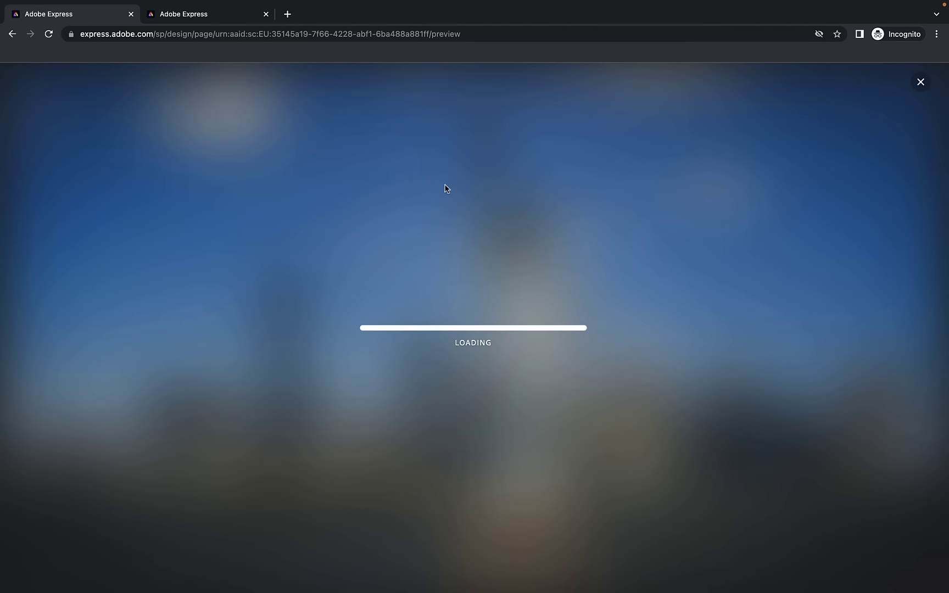
{"action": "scroll", "coordinate": [445, 185], "scroll_direction": "up", "scroll_amount": 10}
{"action": "scroll", "coordinate": [445, 201], "scroll_direction": "down", "scroll_amount": 9}
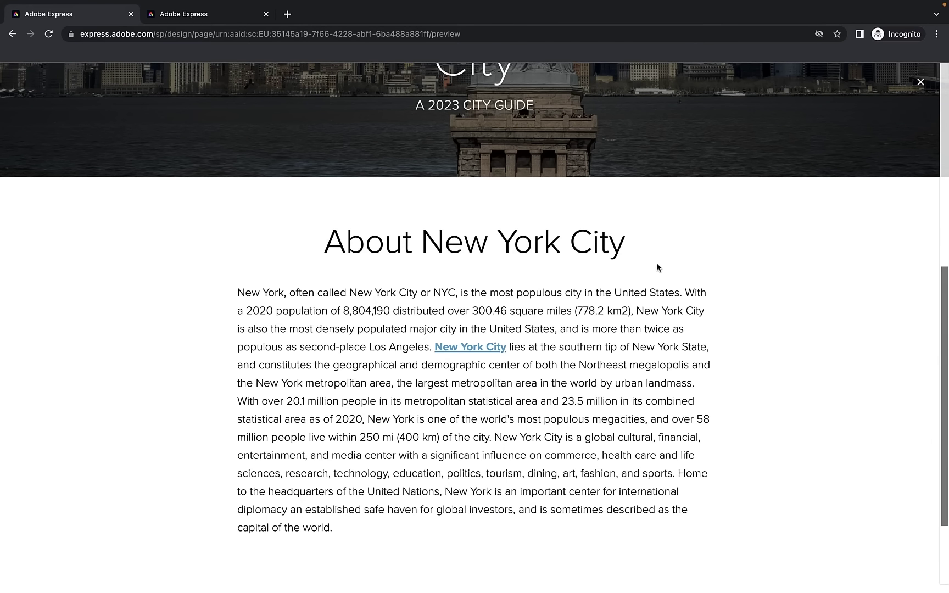
{"action": "scroll", "coordinate": [656, 264], "scroll_direction": "up", "scroll_amount": 5}
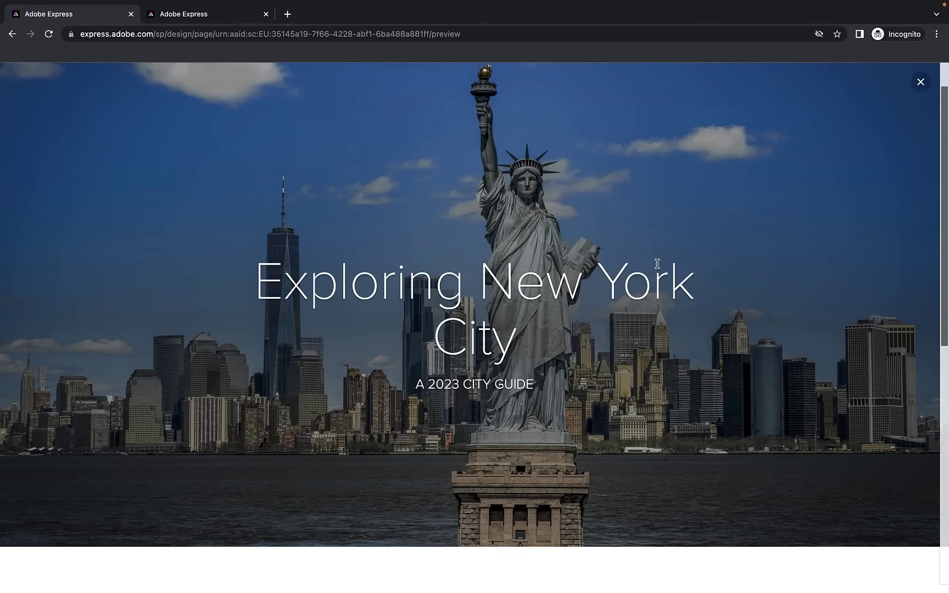
{"action": "scroll", "coordinate": [657, 263], "scroll_direction": "down", "scroll_amount": 5}
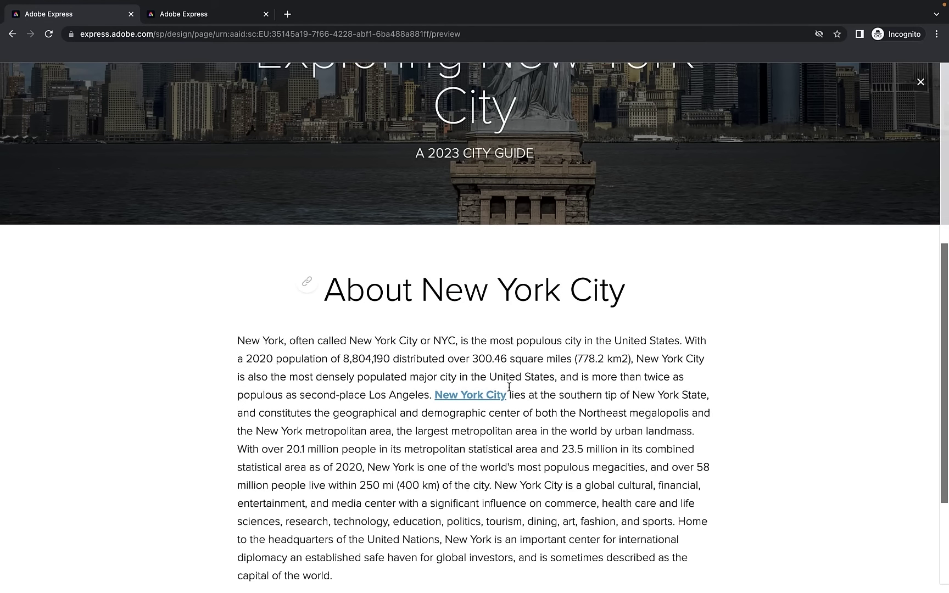
{"action": "left_click", "coordinate": [471, 398]}
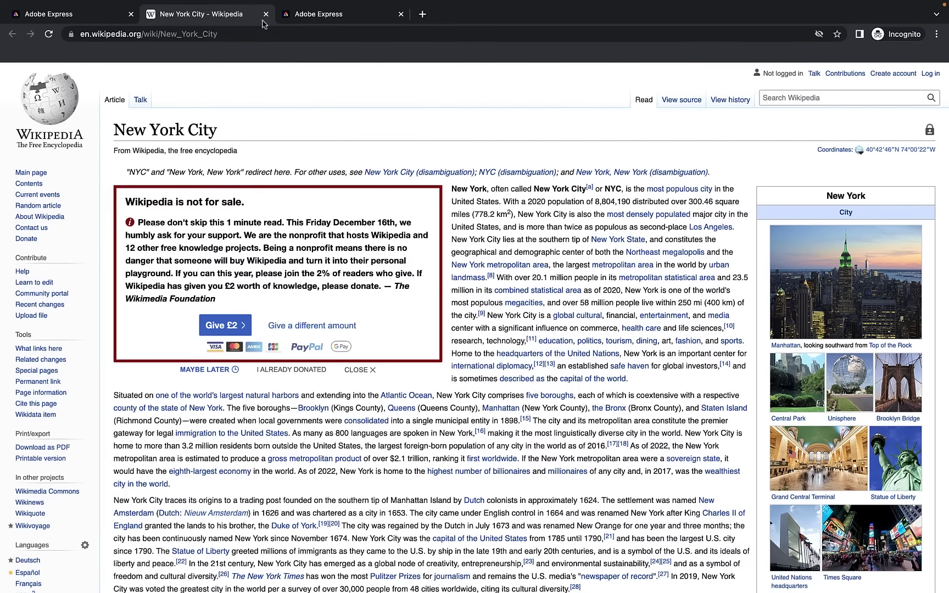
{"action": "left_click", "coordinate": [266, 14]}
Close the preview, glance at the other page's preview, and return to the web page editor
{"action": "scroll", "coordinate": [256, 215], "scroll_direction": "up", "scroll_amount": 5}
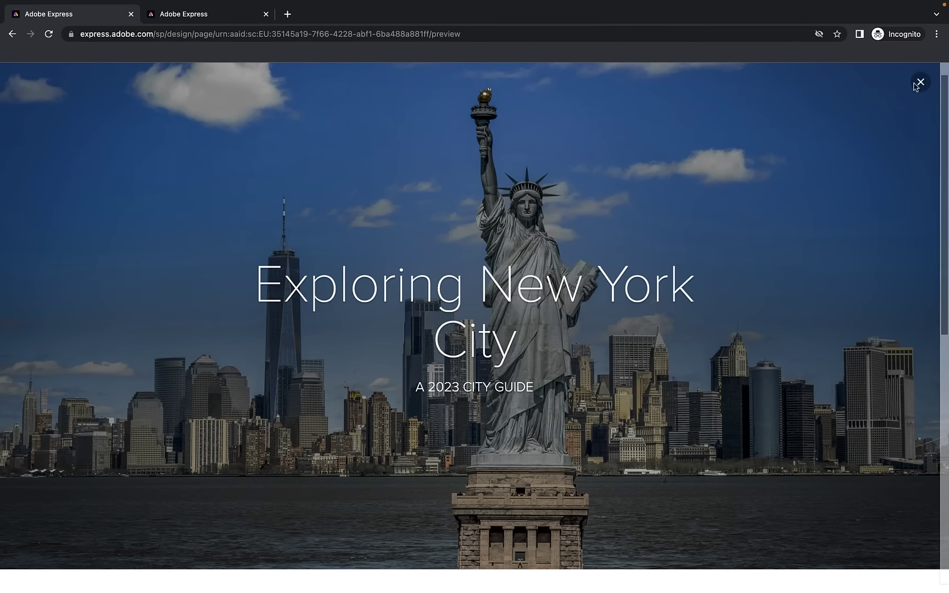
{"action": "left_click", "coordinate": [921, 83]}
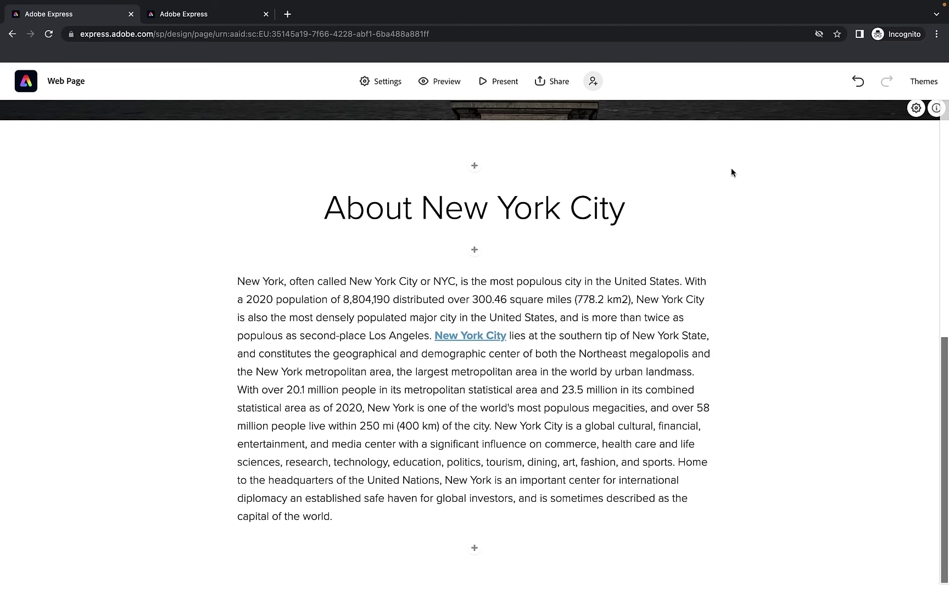
{"action": "mouse_move", "coordinate": [209, 77]}
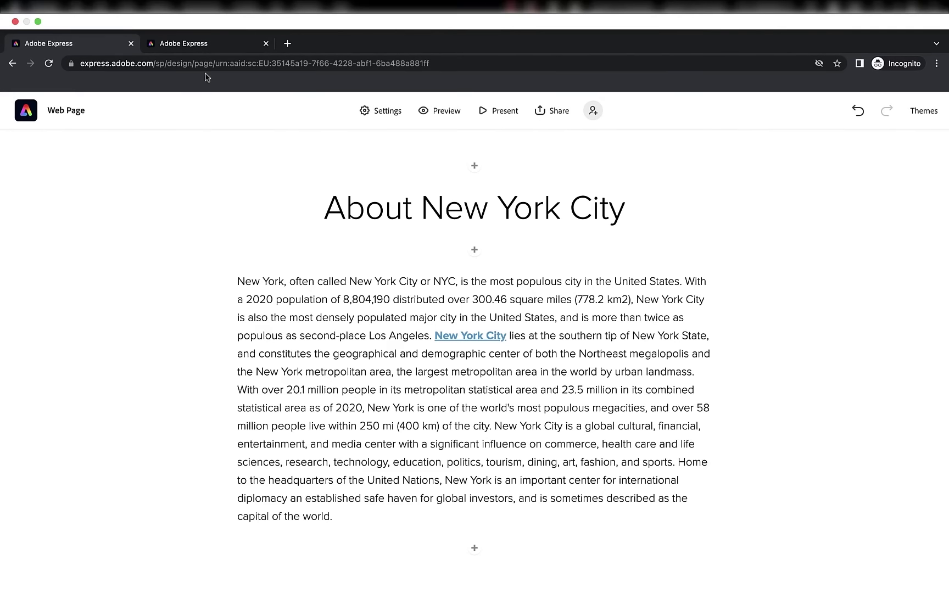
{"action": "left_click", "coordinate": [212, 41]}
{"action": "scroll", "coordinate": [204, 206], "scroll_direction": "down", "scroll_amount": 10}
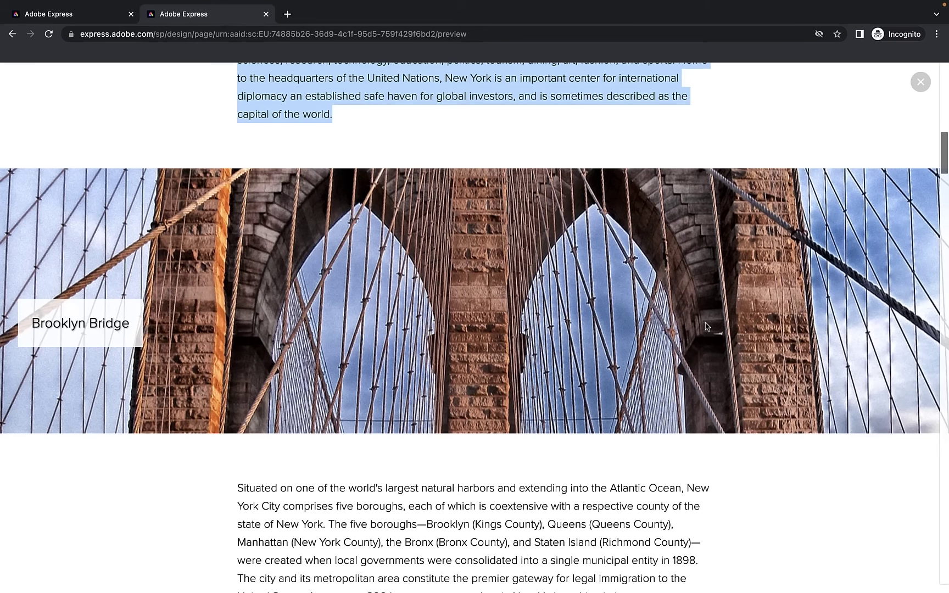
{"action": "left_click", "coordinate": [81, 16]}
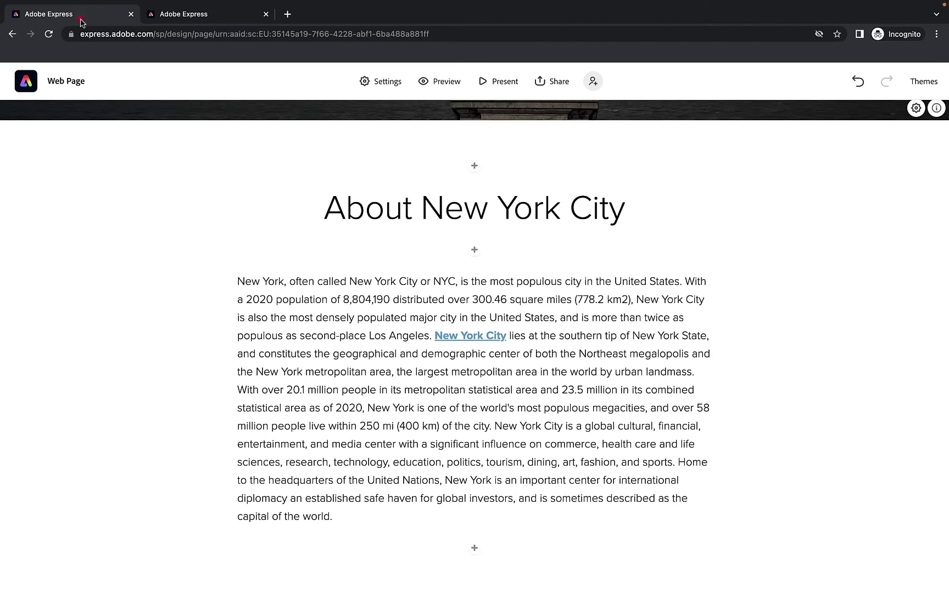
Add a photo block below the About New York City paragraph
{"action": "left_click", "coordinate": [474, 547]}
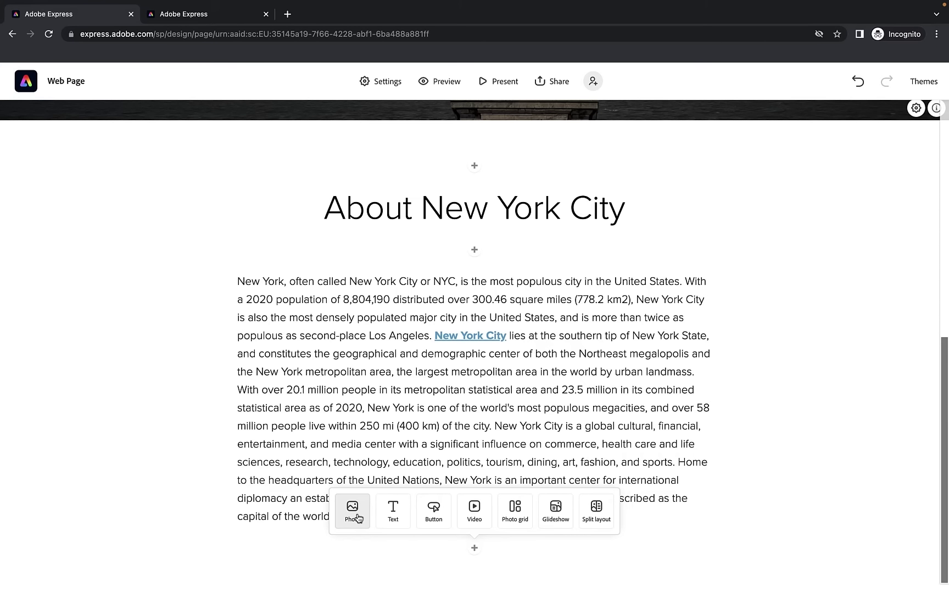
{"action": "left_click", "coordinate": [354, 514]}
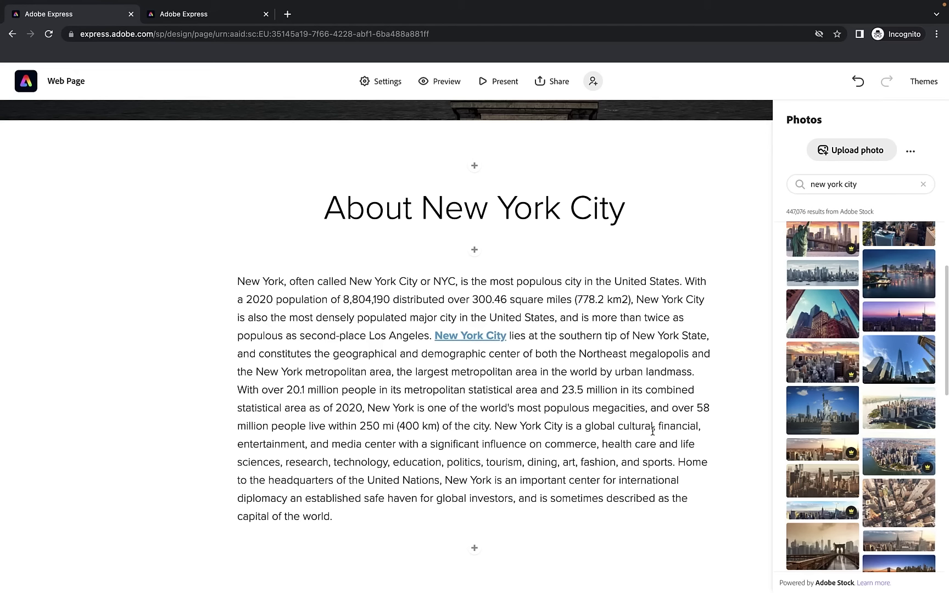
{"action": "scroll", "coordinate": [867, 302], "scroll_direction": "down", "scroll_amount": 10}
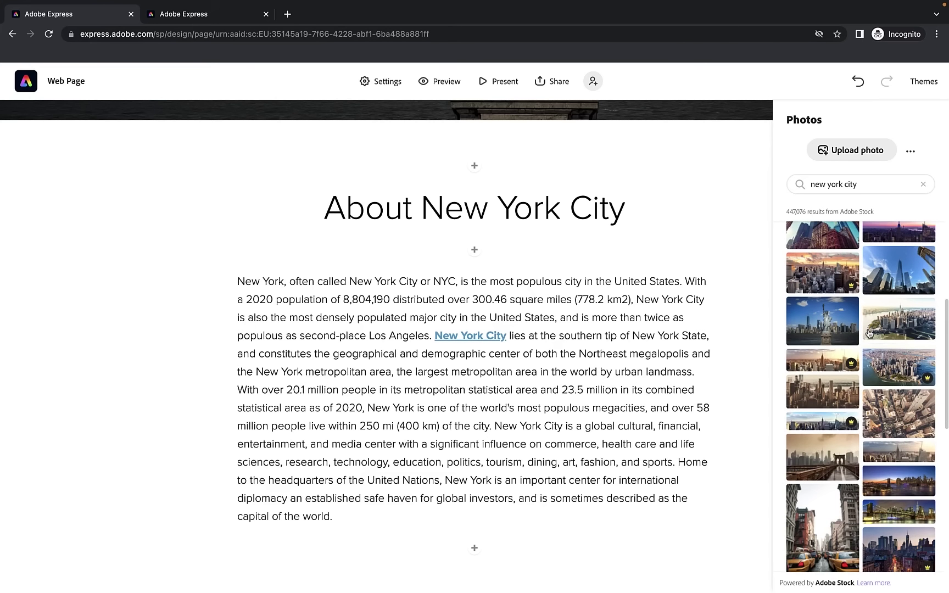
{"action": "scroll", "coordinate": [869, 333], "scroll_direction": "up", "scroll_amount": 10}
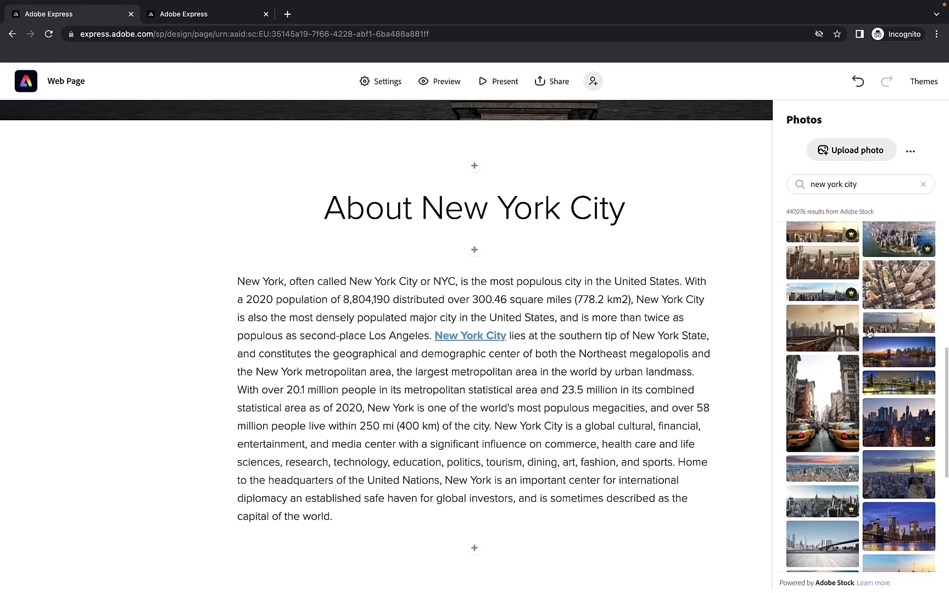
Search Adobe Stock for Brooklyn Bridge and insert the black-and-white bridge photo
{"action": "left_click_drag", "start_coordinate": [881, 188], "coordinate": [809, 184]}
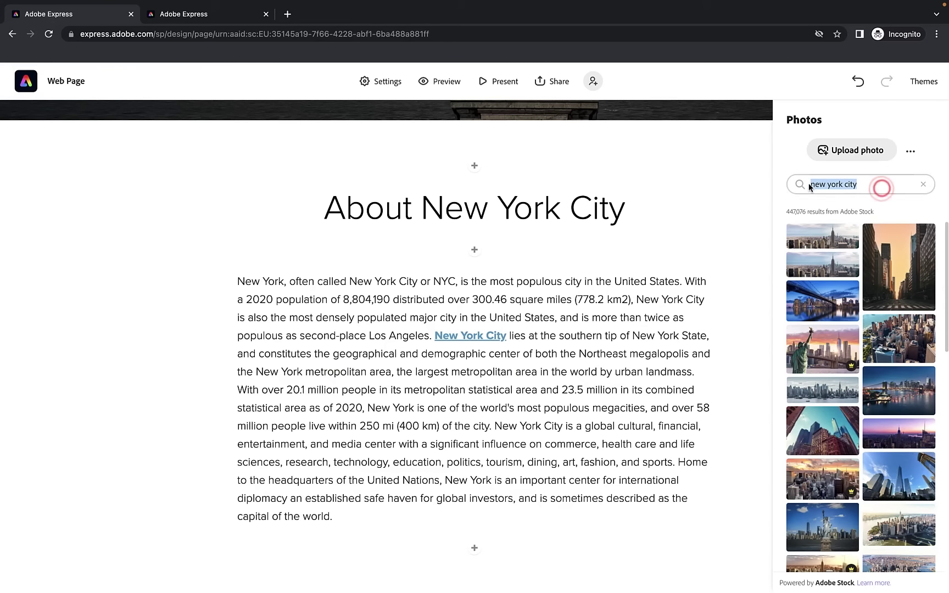
{"action": "type", "text": "brooklyn bridge"}
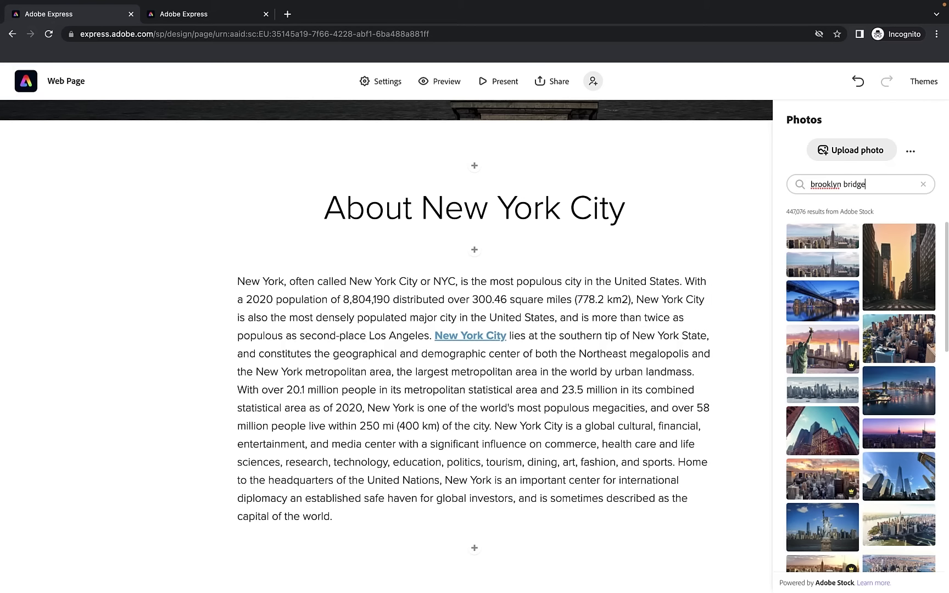
{"action": "key", "text": "Return"}
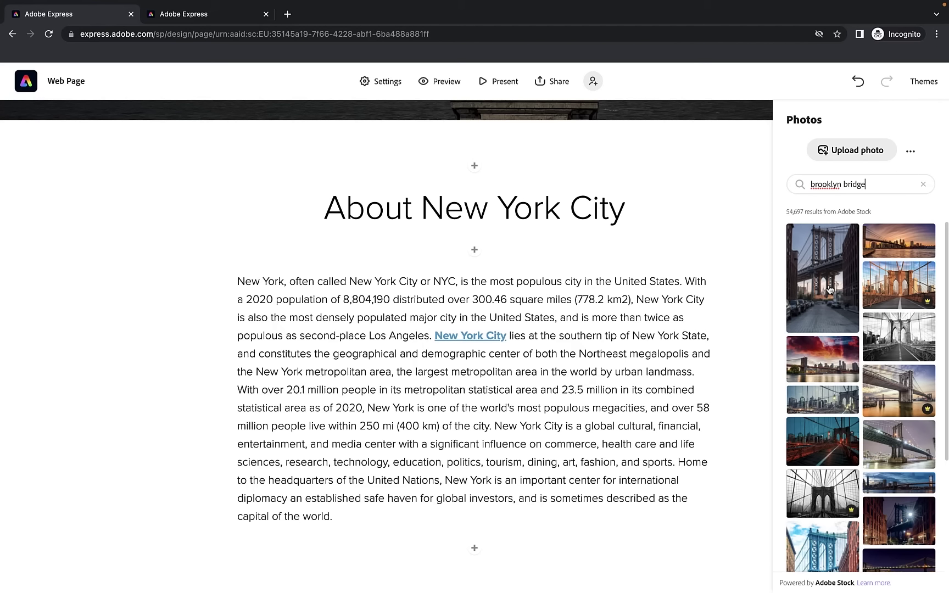
{"action": "left_click", "coordinate": [907, 332]}
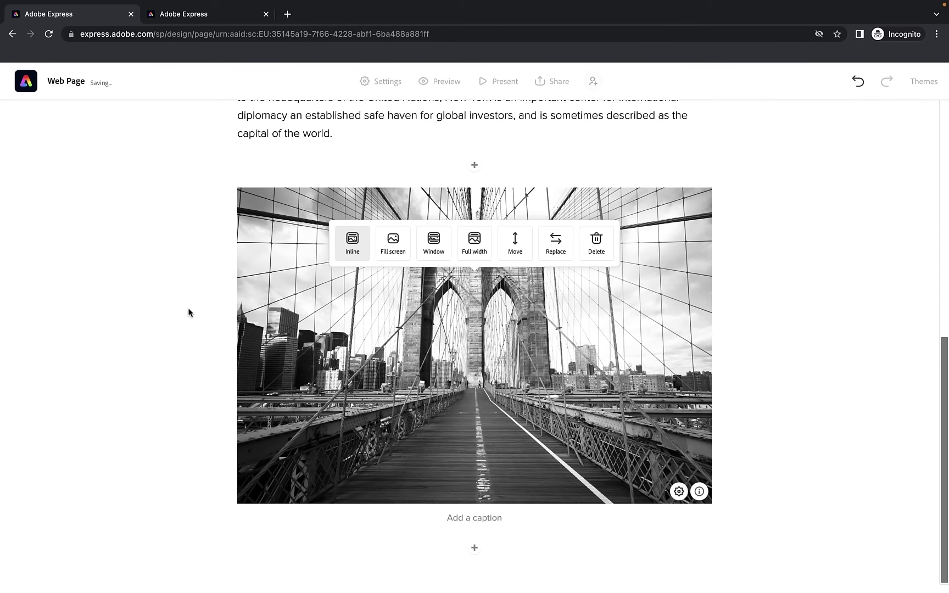
{"action": "scroll", "coordinate": [188, 312], "scroll_direction": "up", "scroll_amount": 3}
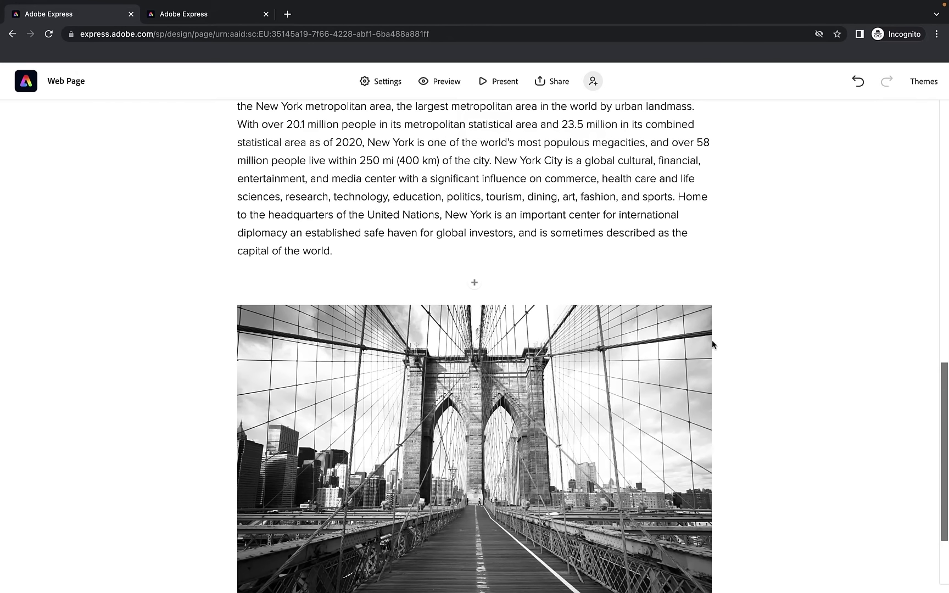
{"action": "scroll", "coordinate": [712, 341], "scroll_direction": "down", "scroll_amount": 3}
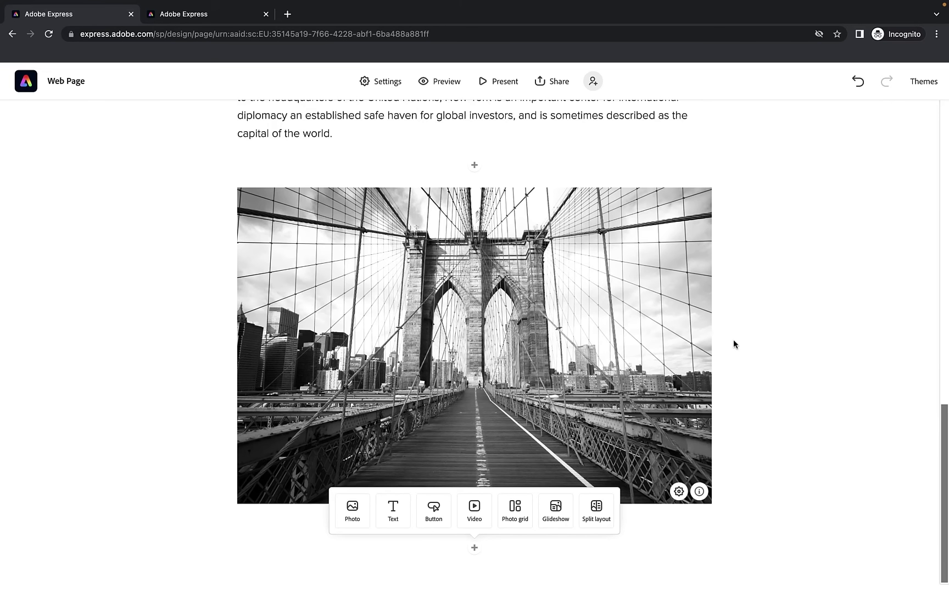
{"action": "scroll", "coordinate": [734, 341], "scroll_direction": "up", "scroll_amount": 5}
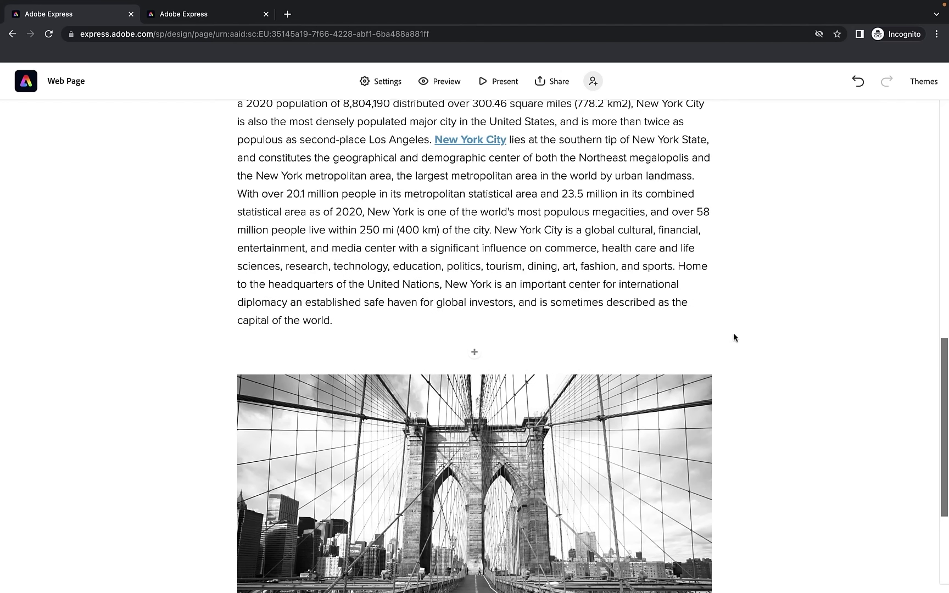
{"action": "scroll", "coordinate": [219, 228], "scroll_direction": "up", "scroll_amount": 1}
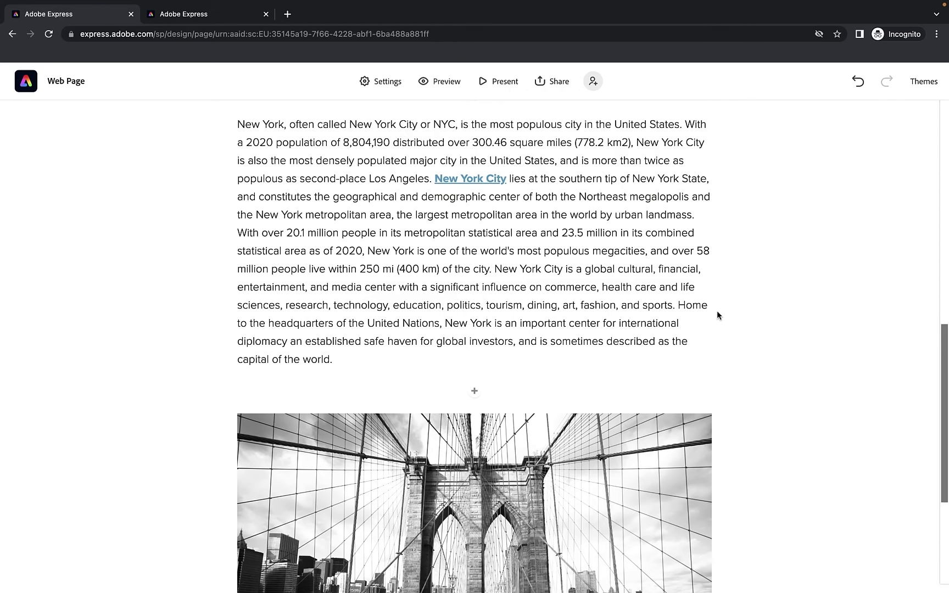
{"action": "scroll", "coordinate": [635, 312], "scroll_direction": "down", "scroll_amount": 1}
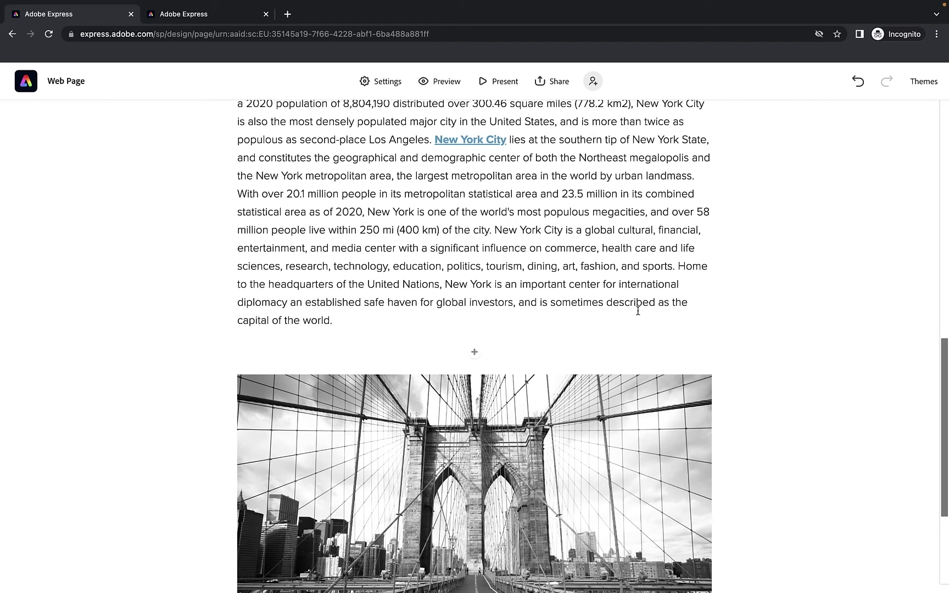
{"action": "scroll", "coordinate": [638, 312], "scroll_direction": "down", "scroll_amount": 5}
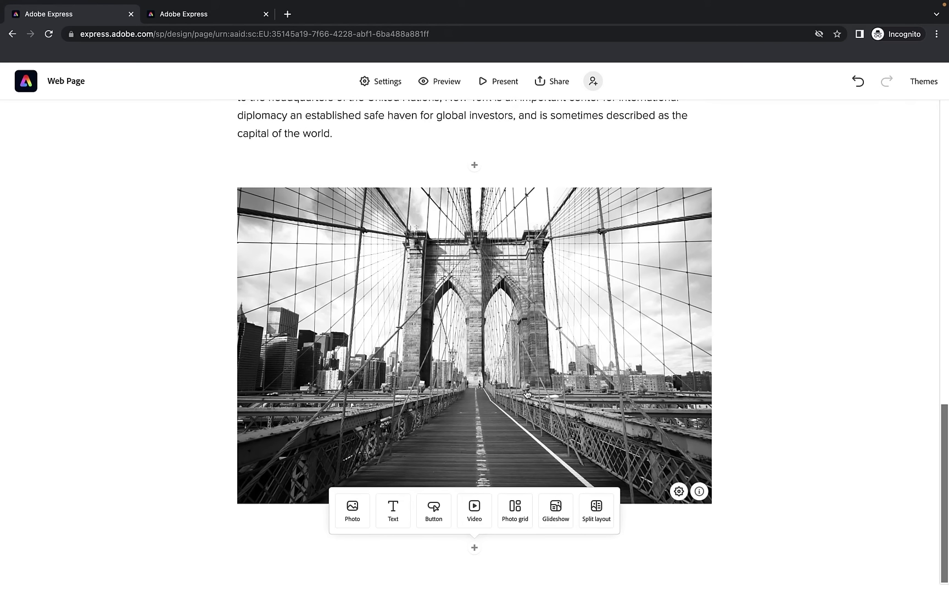
Try the bridge photo as fill-screen, then switch it to the Window layout
{"action": "left_click", "coordinate": [456, 351]}
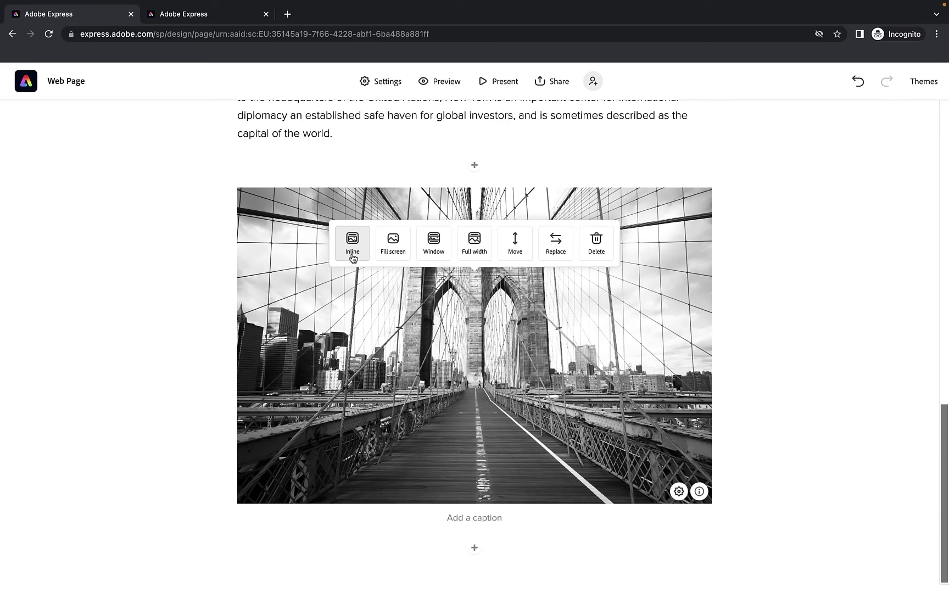
{"action": "left_click", "coordinate": [394, 248]}
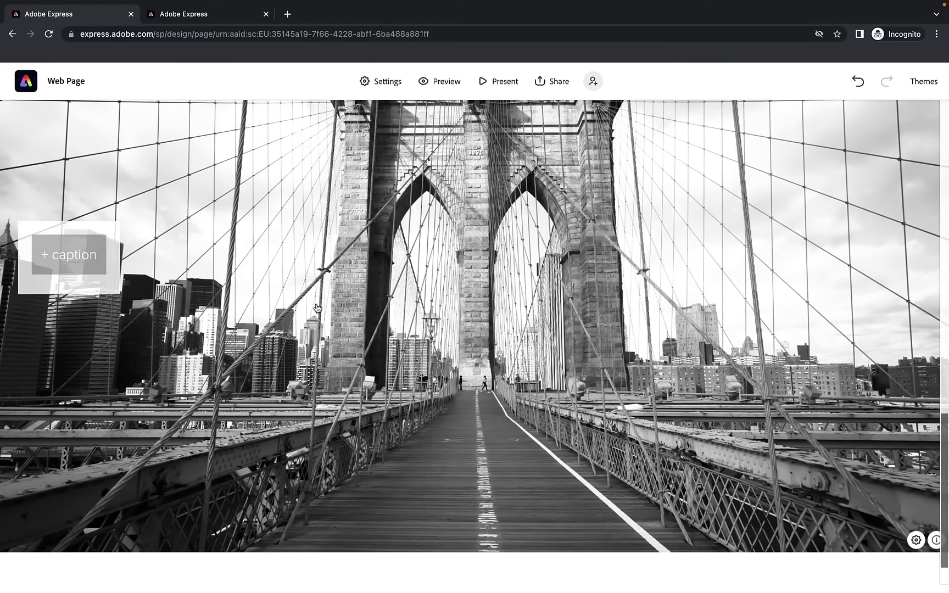
{"action": "scroll", "coordinate": [317, 308], "scroll_direction": "down", "scroll_amount": 2}
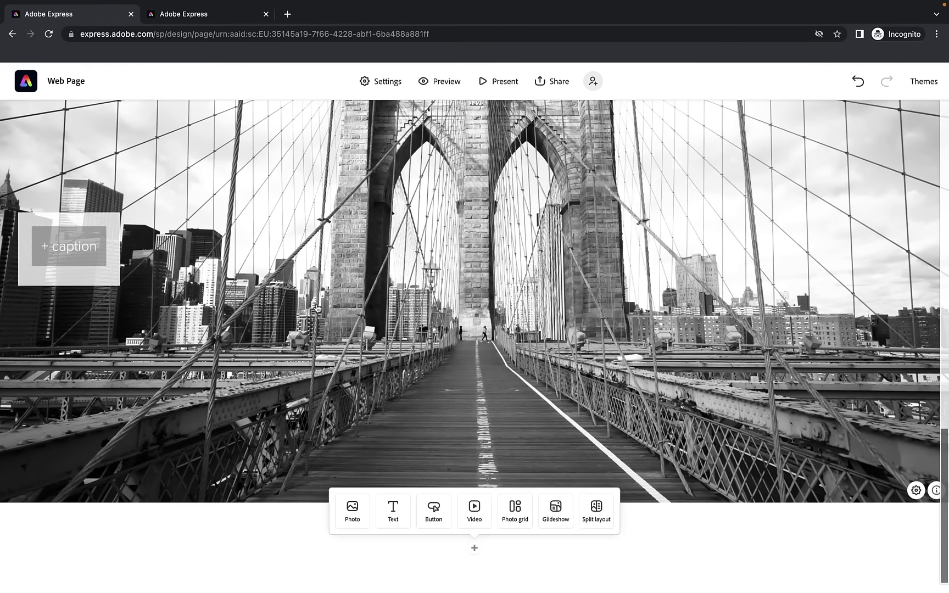
{"action": "scroll", "coordinate": [317, 307], "scroll_direction": "up", "scroll_amount": 3}
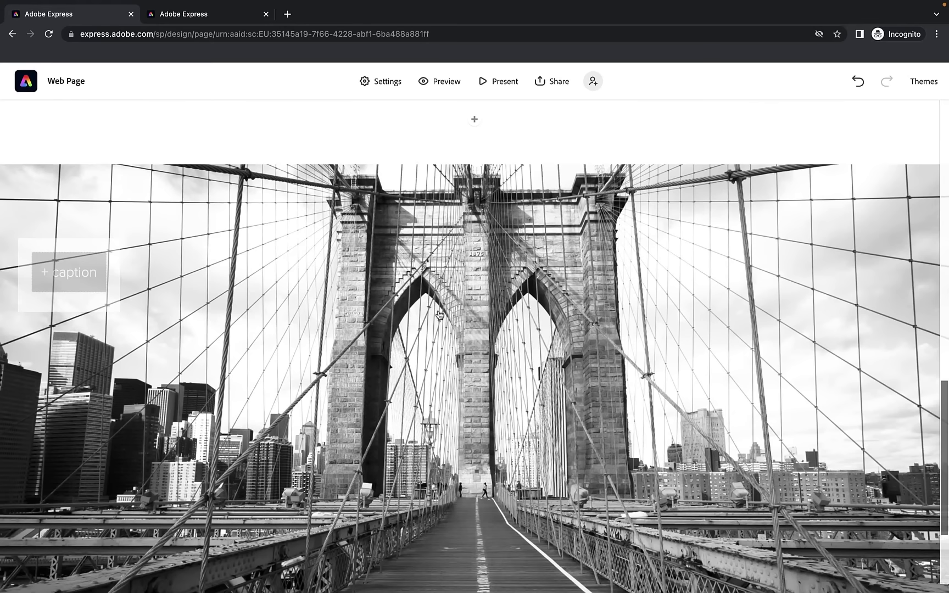
{"action": "left_click", "coordinate": [439, 315]}
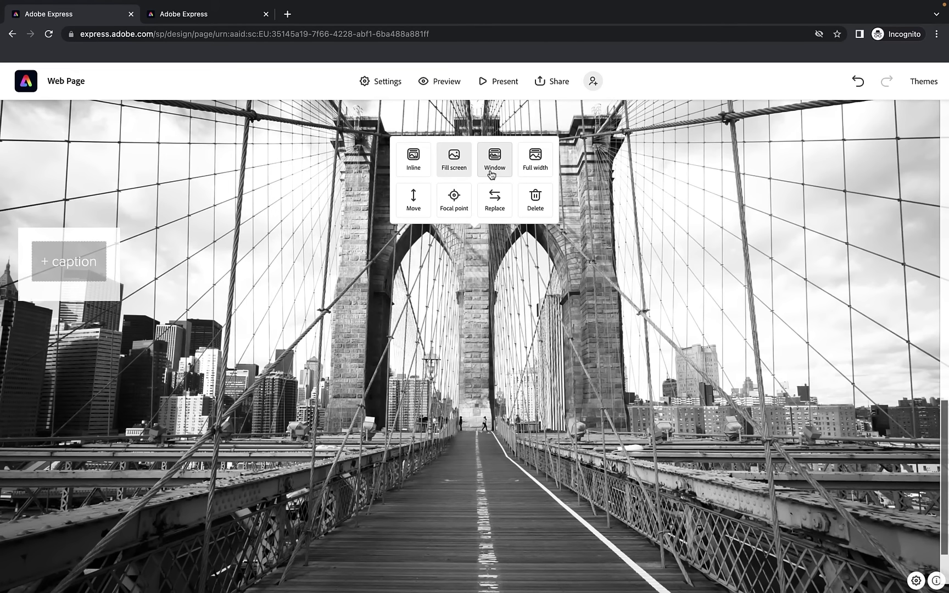
{"action": "left_click", "coordinate": [498, 163]}
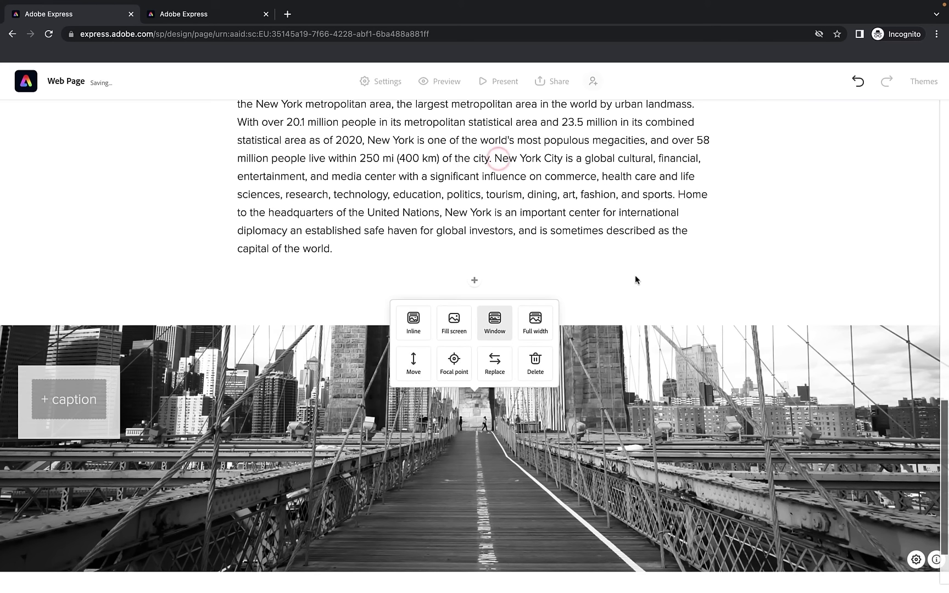
{"action": "scroll", "coordinate": [633, 266], "scroll_direction": "down", "scroll_amount": 2}
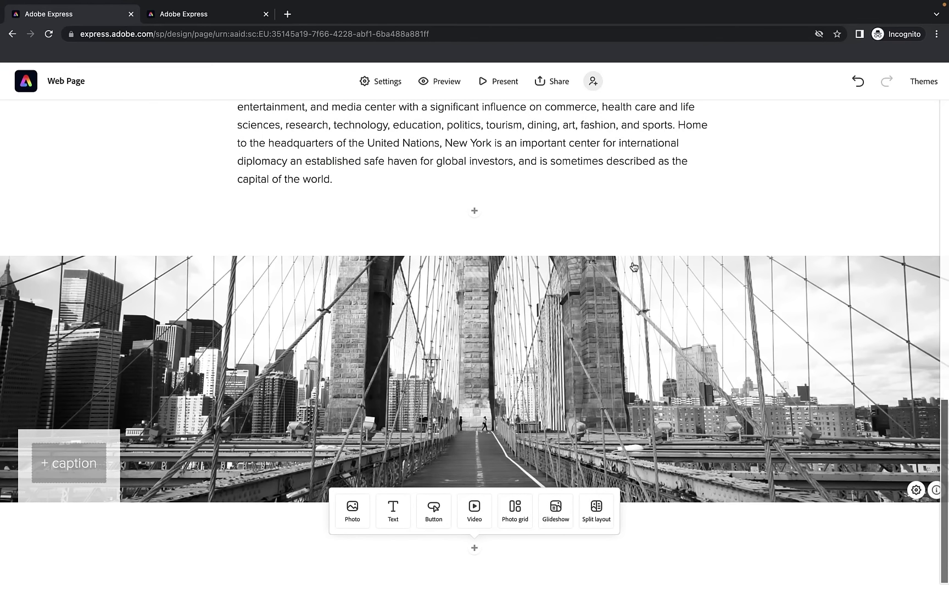
{"action": "scroll", "coordinate": [633, 267], "scroll_direction": "up", "scroll_amount": 4}
{"action": "scroll", "coordinate": [632, 262], "scroll_direction": "down", "scroll_amount": 4}
Try a full-width bridge photo, then settle back on the Window layout band
{"action": "left_click", "coordinate": [456, 367]}
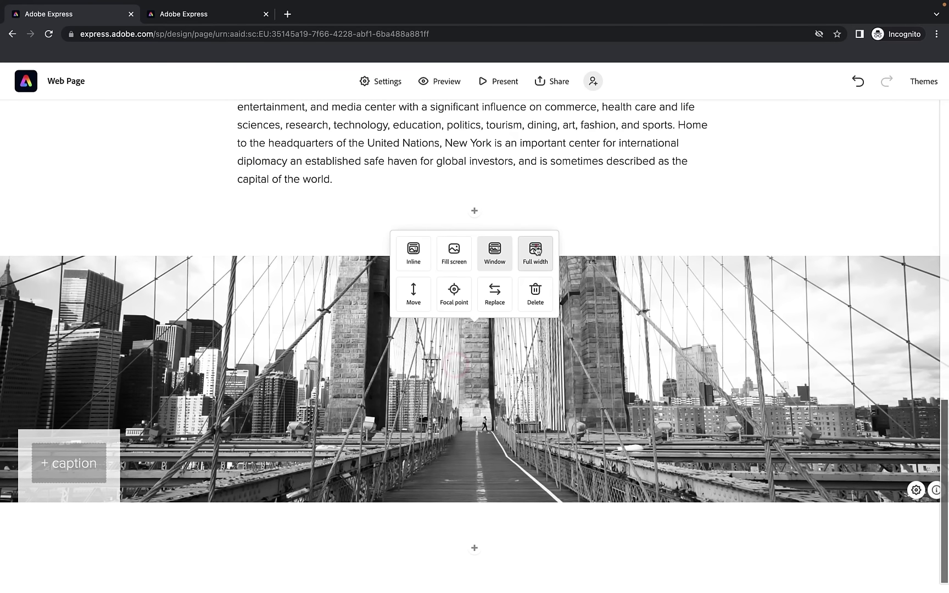
{"action": "left_click", "coordinate": [536, 251]}
{"action": "scroll", "coordinate": [324, 260], "scroll_direction": "up", "scroll_amount": 3}
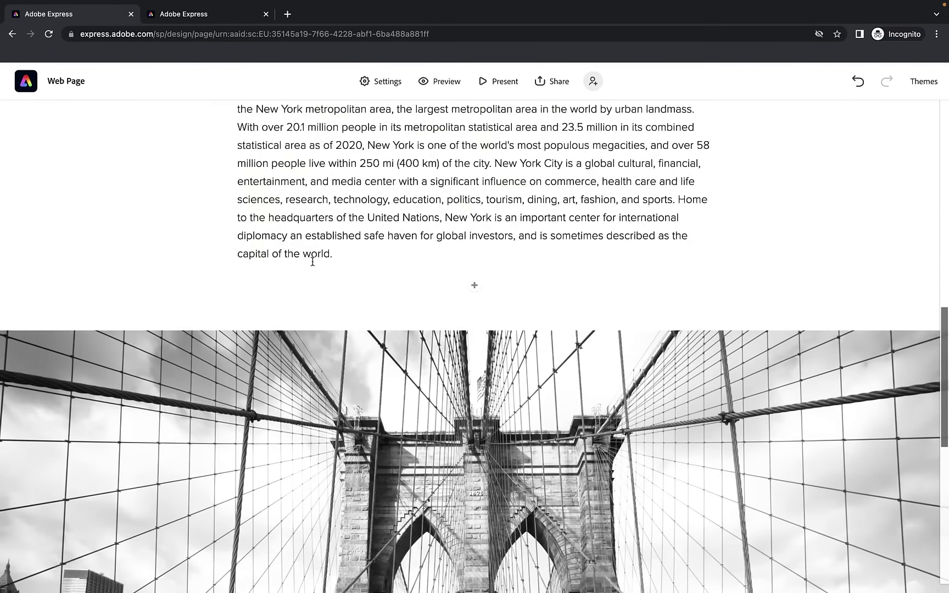
{"action": "scroll", "coordinate": [312, 261], "scroll_direction": "down", "scroll_amount": 5}
{"action": "scroll", "coordinate": [312, 262], "scroll_direction": "up", "scroll_amount": 9}
{"action": "scroll", "coordinate": [313, 261], "scroll_direction": "down", "scroll_amount": 8}
{"action": "scroll", "coordinate": [313, 261], "scroll_direction": "down", "scroll_amount": 4}
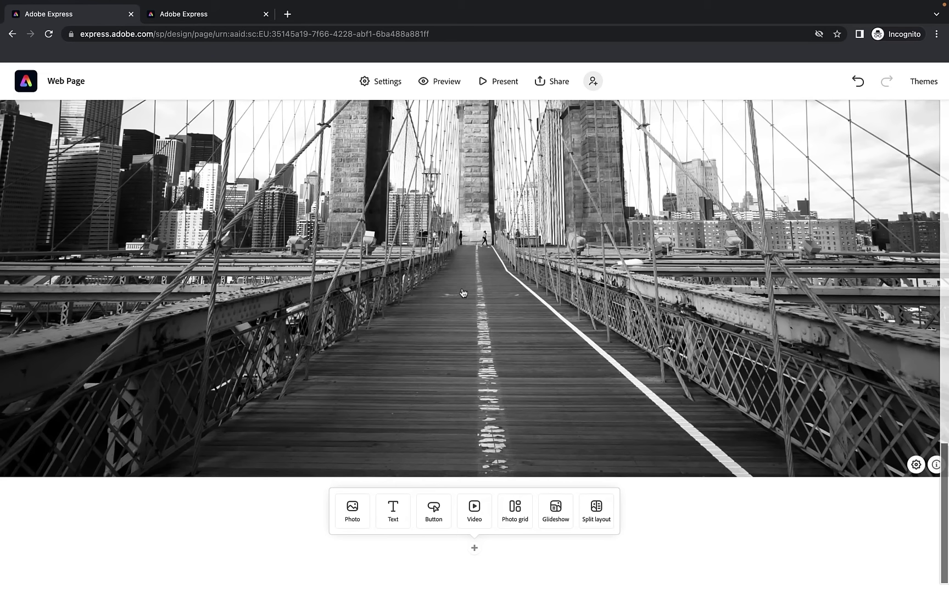
{"action": "left_click", "coordinate": [483, 332]}
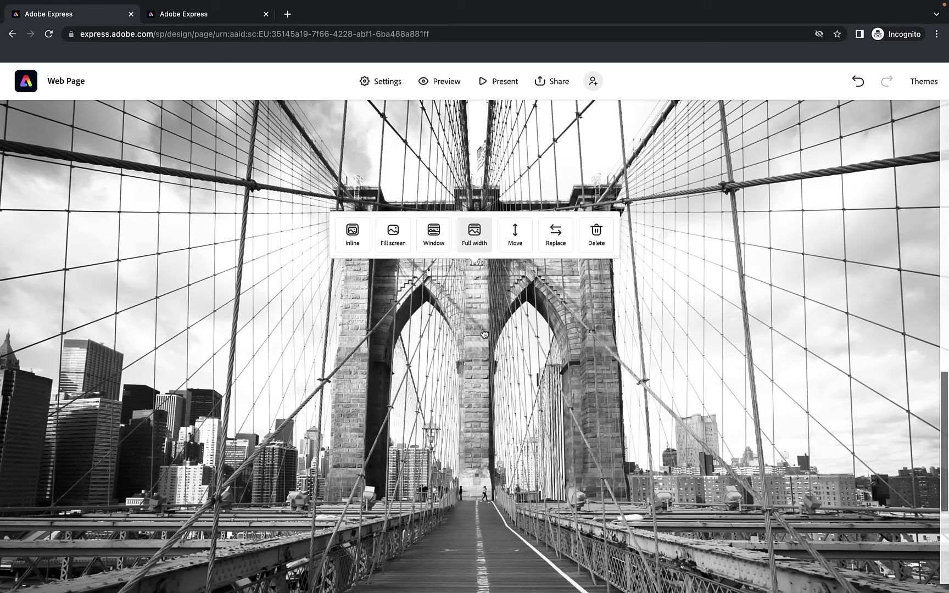
{"action": "left_click", "coordinate": [439, 239]}
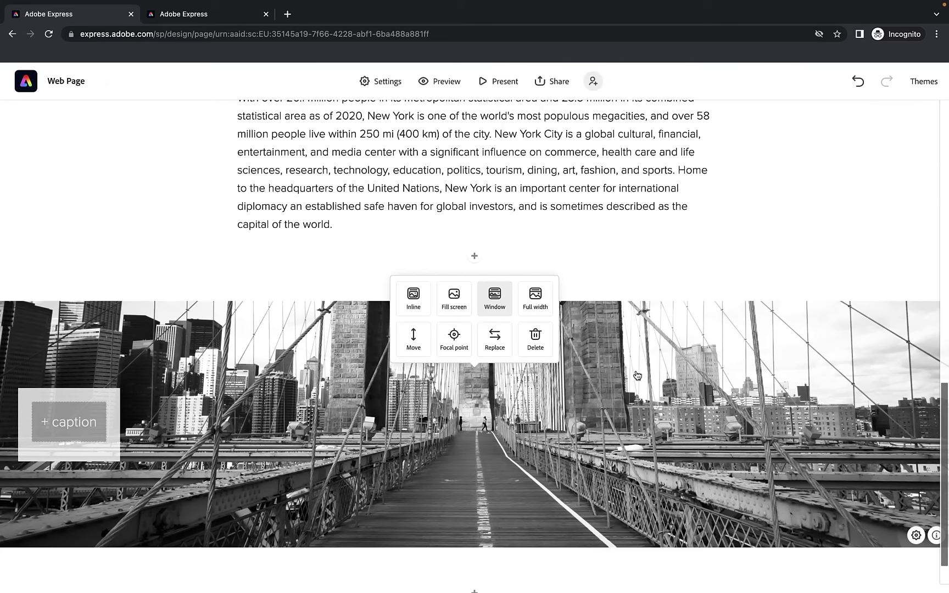
{"action": "scroll", "coordinate": [637, 376], "scroll_direction": "up", "scroll_amount": 1}
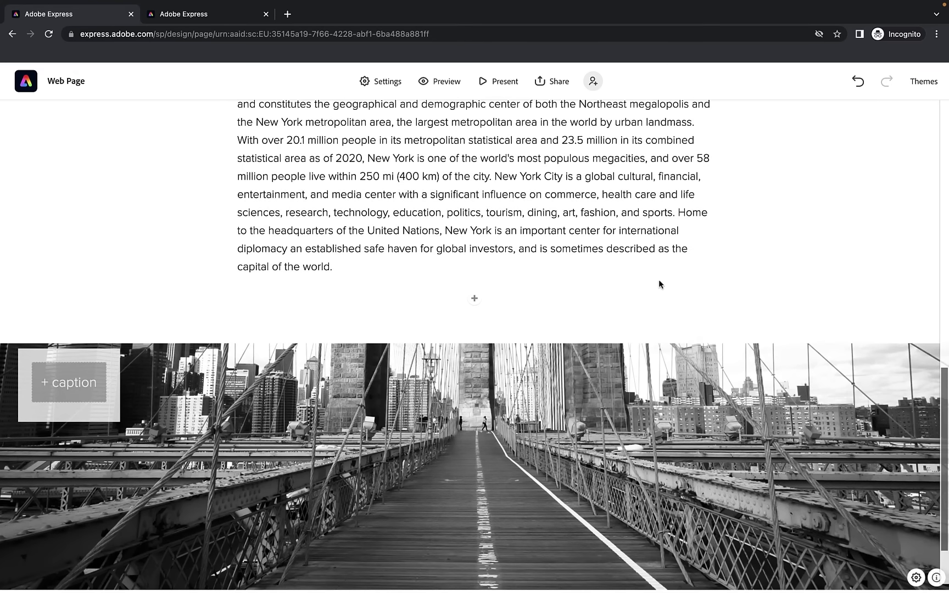
{"action": "scroll", "coordinate": [659, 282], "scroll_direction": "down", "scroll_amount": 2}
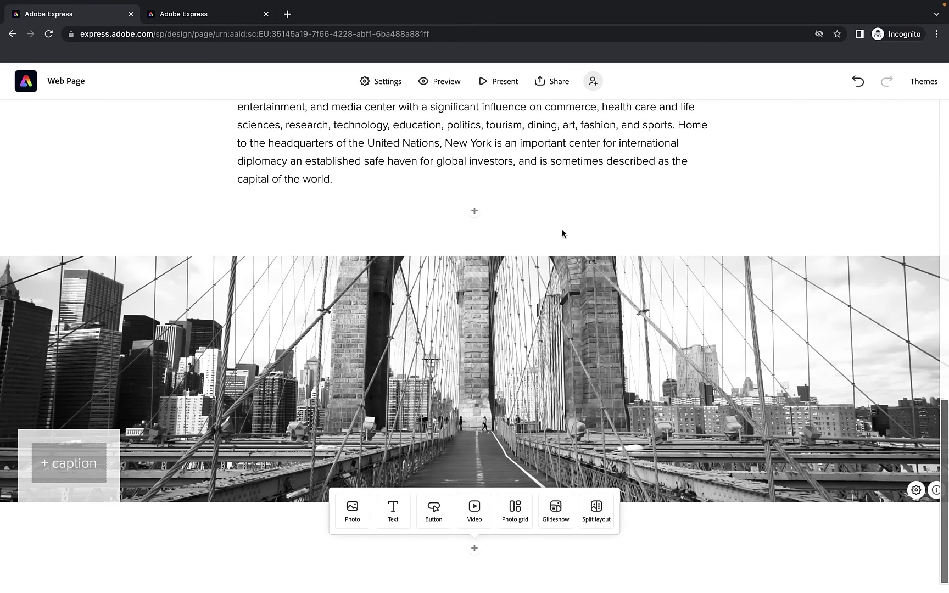
{"action": "scroll", "coordinate": [563, 336], "scroll_direction": "up", "scroll_amount": 5}
{"action": "scroll", "coordinate": [563, 336], "scroll_direction": "down", "scroll_amount": 5}
{"action": "left_click", "coordinate": [396, 347]}
Move the bridge photo's focal point up onto the stone tower and save it
{"action": "left_click", "coordinate": [454, 294]}
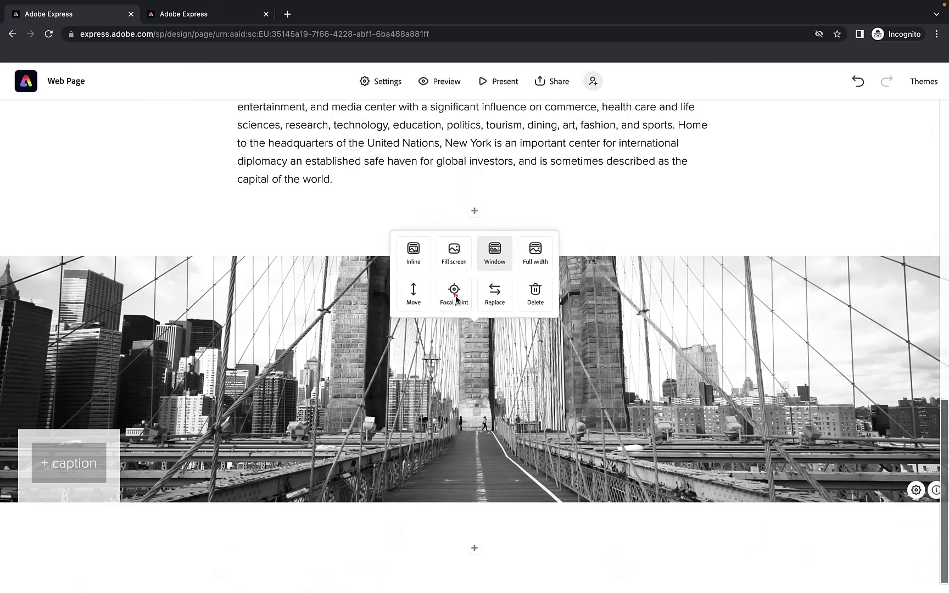
{"action": "left_click_drag", "start_coordinate": [472, 339], "coordinate": [476, 242]}
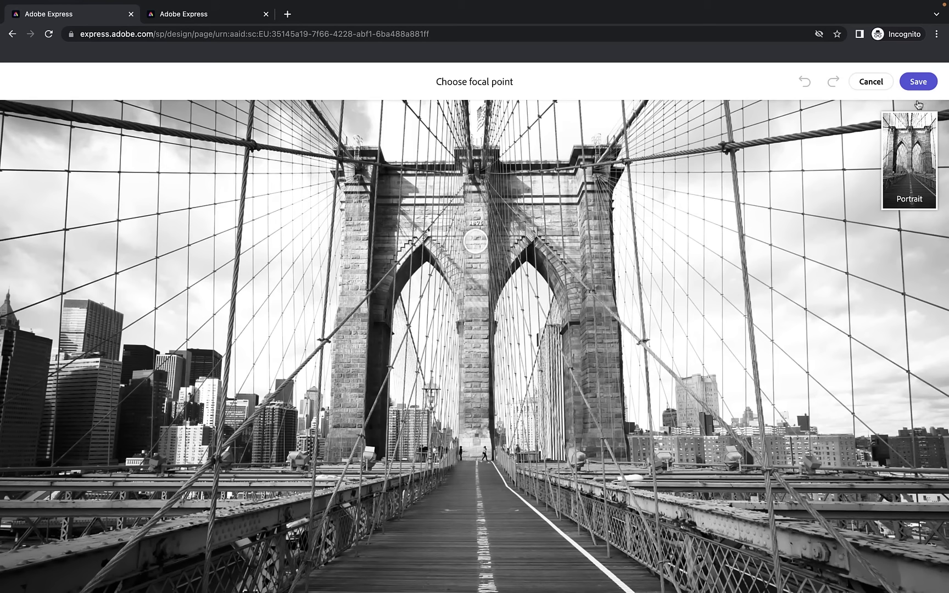
{"action": "left_click", "coordinate": [919, 81]}
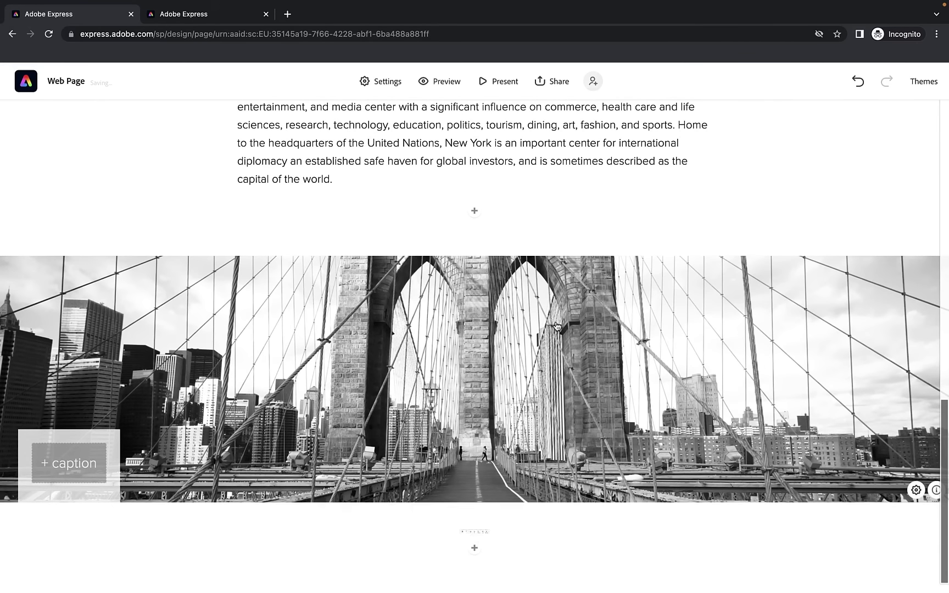
Add a 'Brooklyn Bridge' caption to the bridge photo band
{"action": "scroll", "coordinate": [556, 326], "scroll_direction": "up", "scroll_amount": 1}
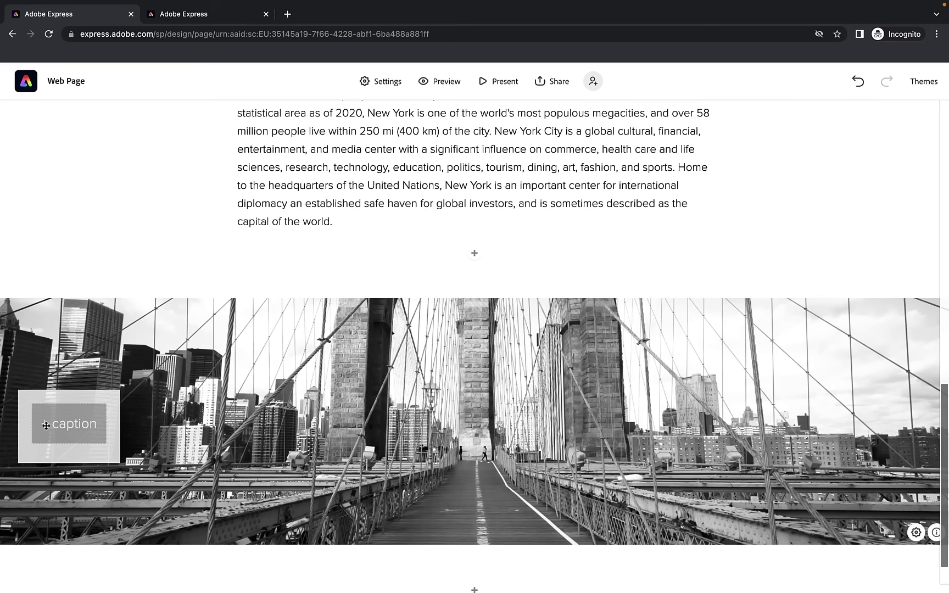
{"action": "left_click", "coordinate": [89, 428]}
{"action": "type", "text": "B"}
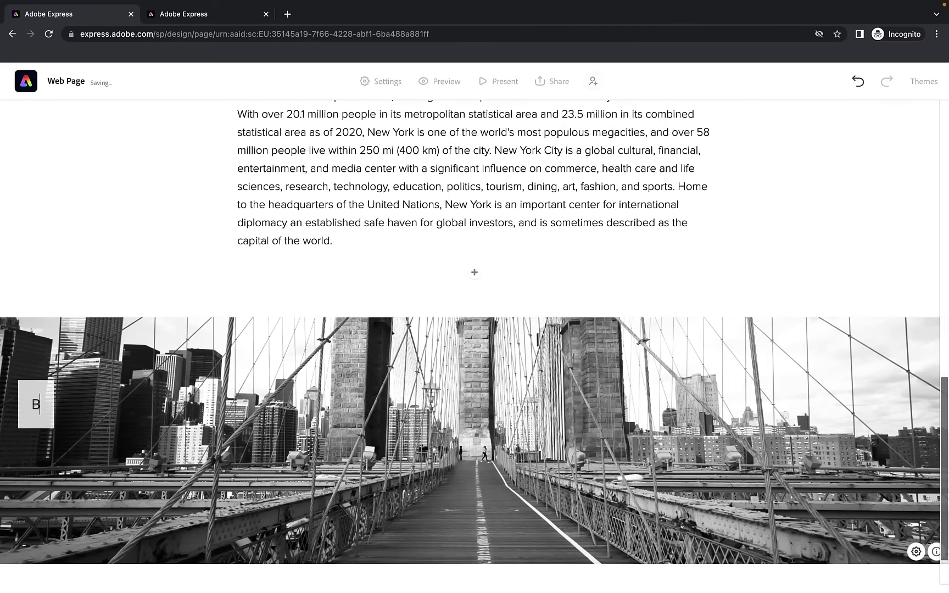
{"action": "type", "text": "rooklyn Bridg"}
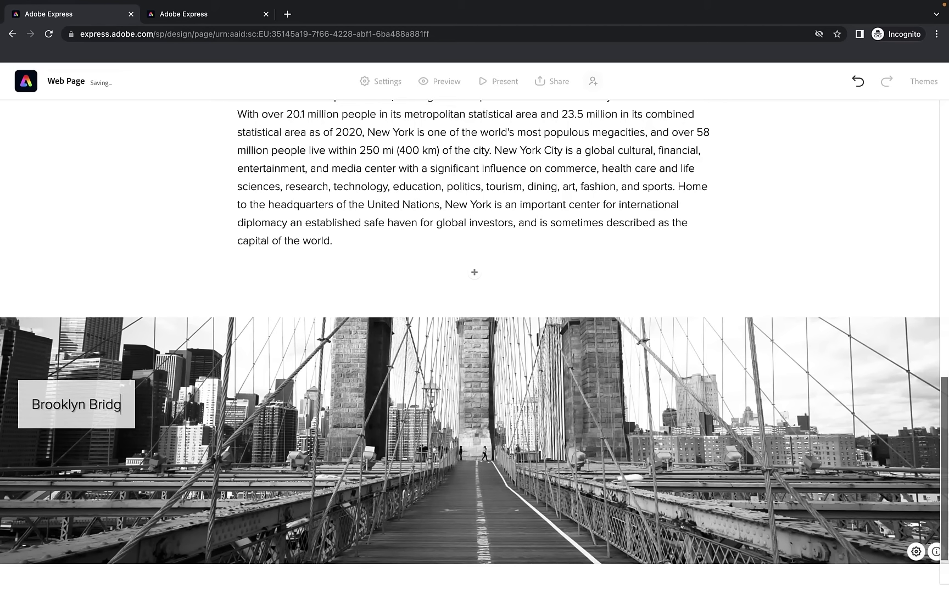
{"action": "type", "text": "e"}
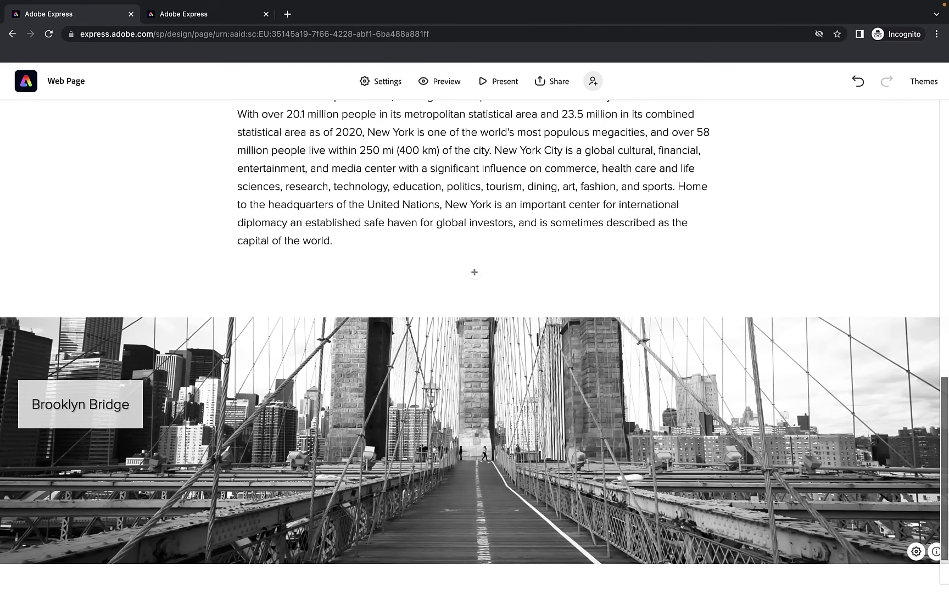
{"action": "scroll", "coordinate": [225, 360], "scroll_direction": "down", "scroll_amount": 2}
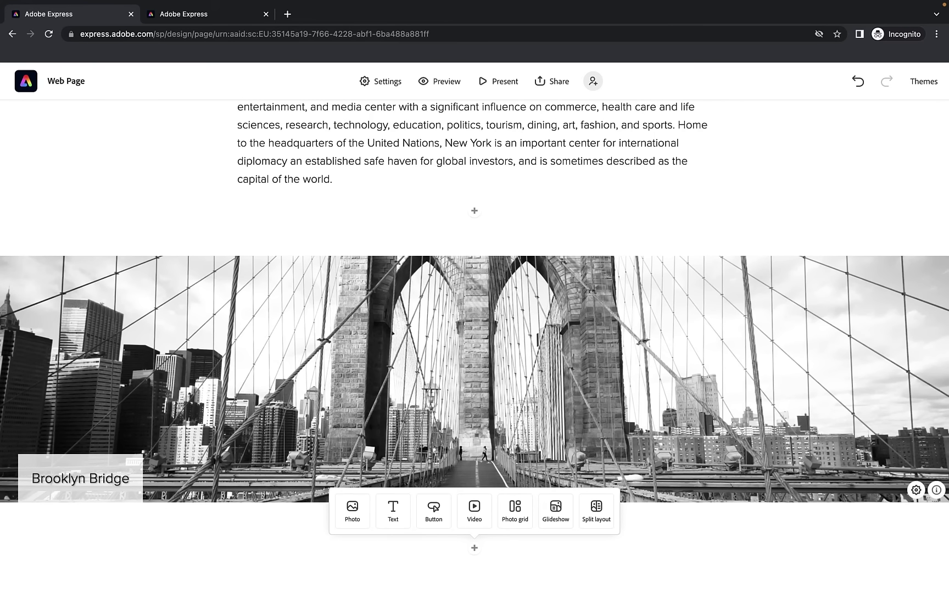
Paste the harbor paragraph below the bridge photo, then delete that misplaced copy
{"action": "left_click", "coordinate": [475, 547]}
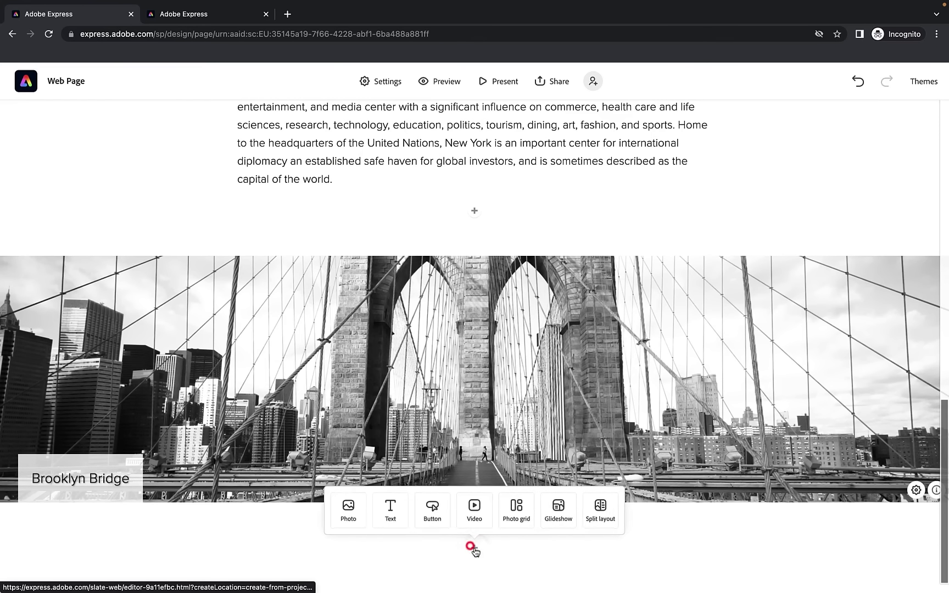
{"action": "left_click", "coordinate": [393, 509]}
{"action": "type", "text": "Situated on one of the world's largest natural harbors and extending into the Atlantic Ocean, New York City comprises five boroughs, each of which is coextensive with a respective county of the state of New York. The five boroughs—Brooklyn (Kings County), Queens (Queens County), Manhattan (New York County), the Bronx (Bronx County), and Staten Island (Richmond County)—were created when local governments were consolidated into a single municipal entity in 1898. The city and its metropolitan area constitute the premier gateway for legal immigration to the United States. As many as 800 languages are spoken in New York, making it the most linguistically diverse city in the world. New York City is home to more than 3.2 million residents born outside the United States, the largest foreign-born population of any city in the world as of 2016. As of 2022, the New York metropolitan area is estimated to produce a gross metropolitan product of over $2.1 trillion, ranking it first worldwide. If the New York metropolitan area were a sovereign state, it would have the eighth-largest economy in the world. As of 2022, New York is home to the highest number of billionaires and millionaires of any city and, in 2017, was the wealthiest city in the world."}
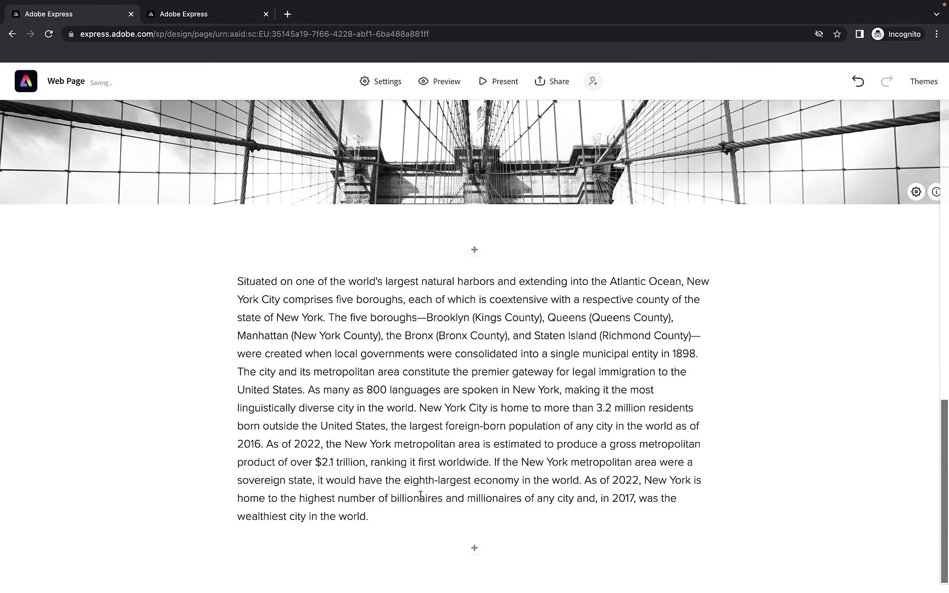
{"action": "scroll", "coordinate": [463, 430], "scroll_direction": "up", "scroll_amount": 7}
{"action": "scroll", "coordinate": [463, 430], "scroll_direction": "down", "scroll_amount": 10}
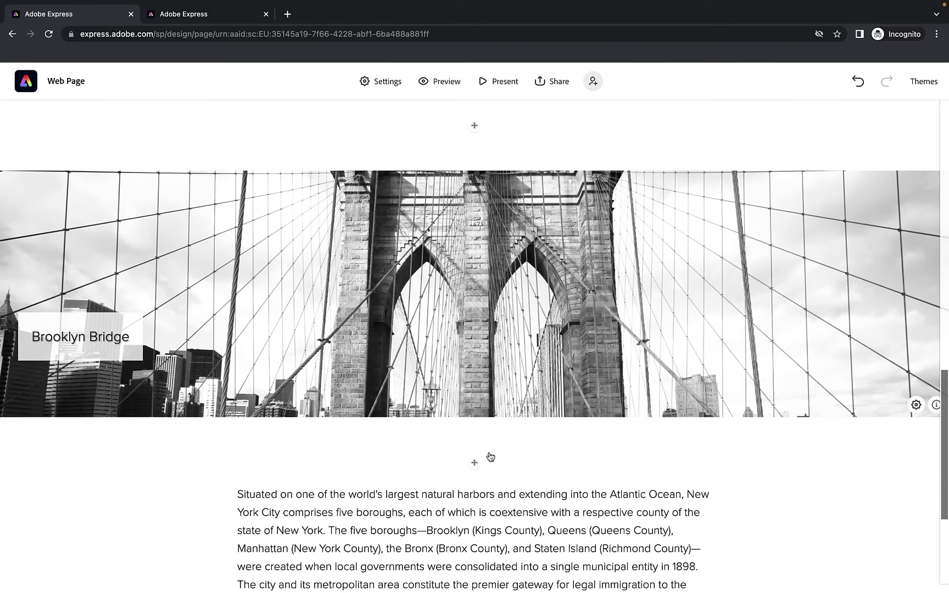
{"action": "scroll", "coordinate": [490, 453], "scroll_direction": "down", "scroll_amount": 3}
{"action": "triple_click", "coordinate": [450, 453]}
{"action": "key", "text": "ctrl+c"}
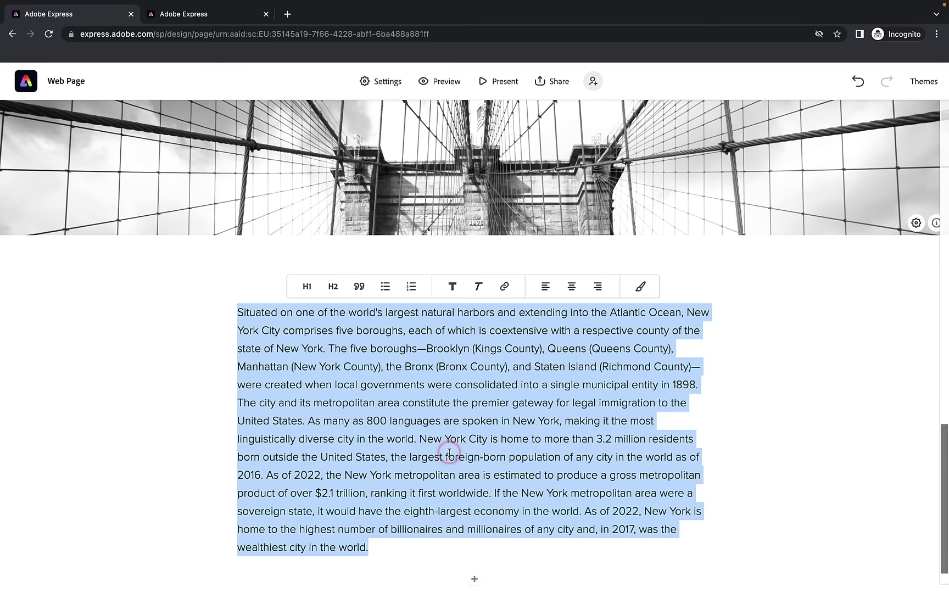
{"action": "key", "text": "BackSpace"}
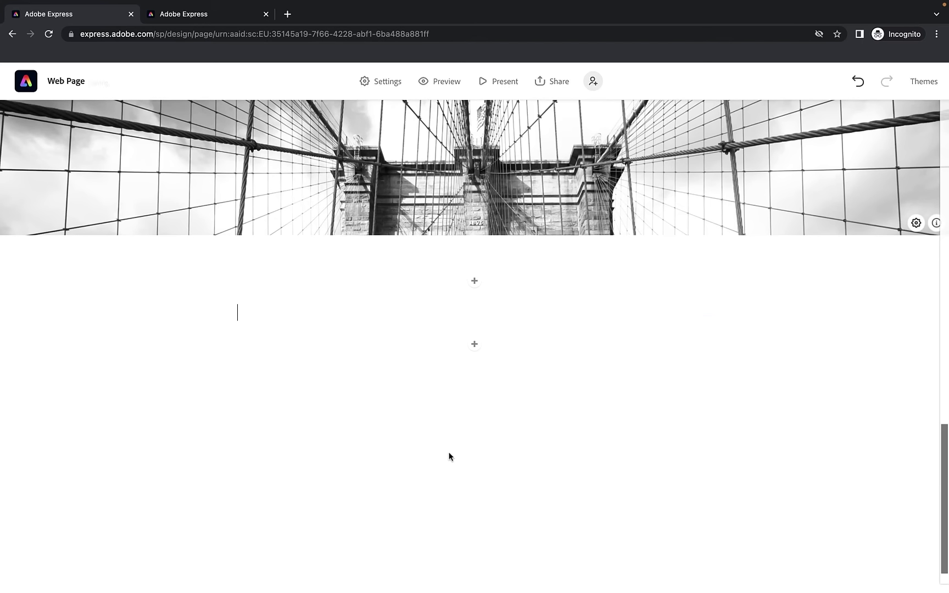
Paste the harbor paragraph as a new text block right after the first About paragraph
{"action": "scroll", "coordinate": [449, 447], "scroll_direction": "up", "scroll_amount": 5}
{"action": "scroll", "coordinate": [449, 446], "scroll_direction": "down", "scroll_amount": 2}
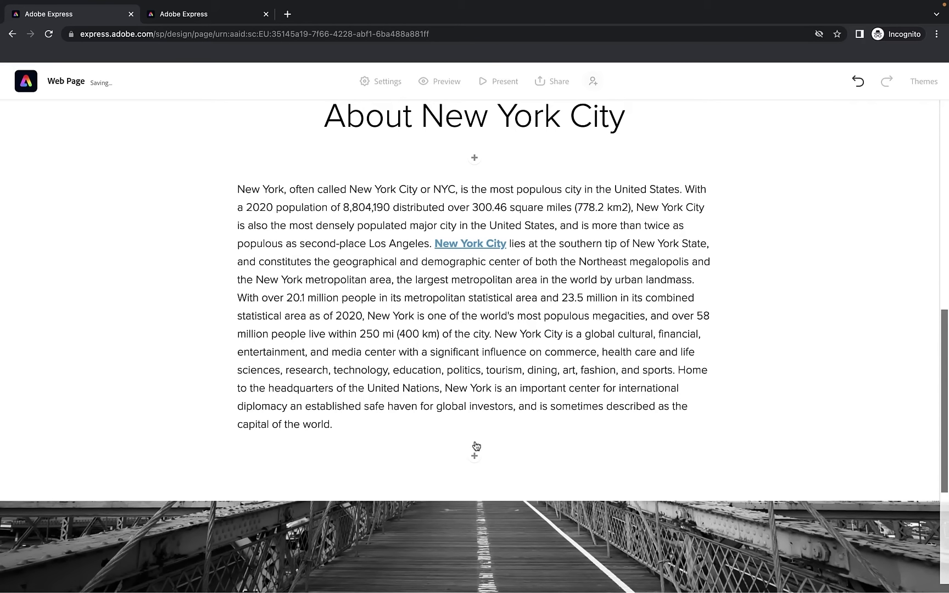
{"action": "left_click", "coordinate": [475, 456]}
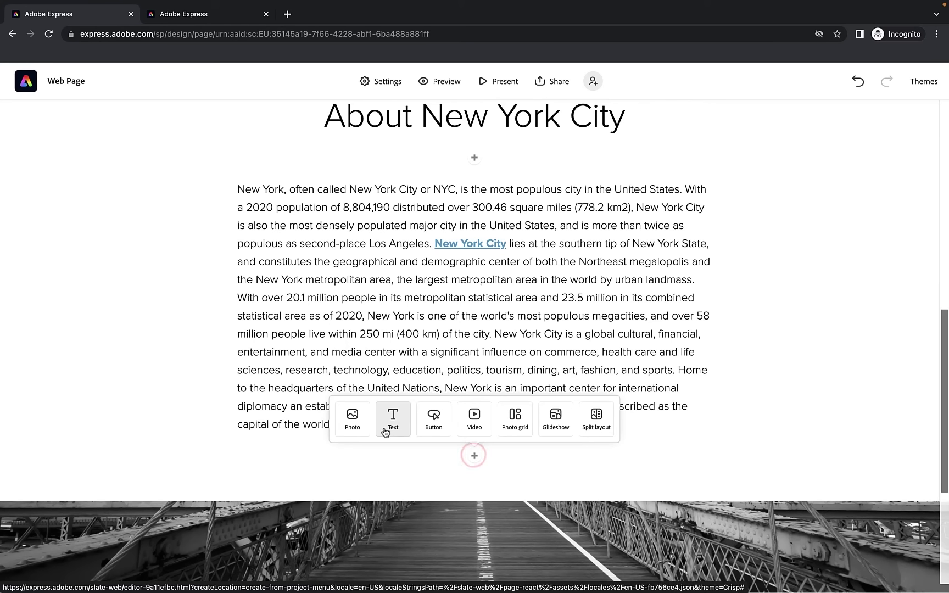
{"action": "left_click", "coordinate": [397, 433]}
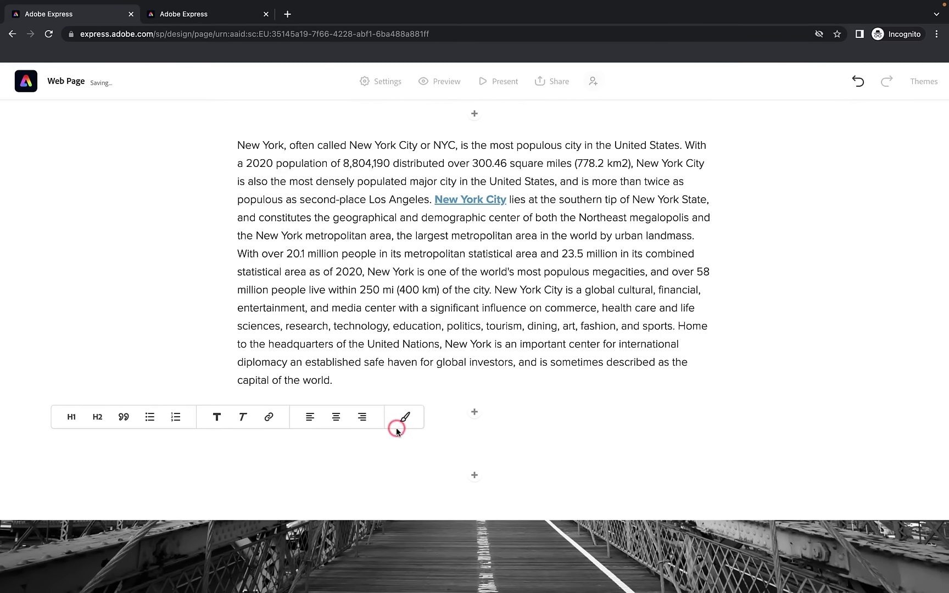
{"action": "key", "text": "ctrl+v"}
{"action": "scroll", "coordinate": [397, 429], "scroll_direction": "down", "scroll_amount": 1}
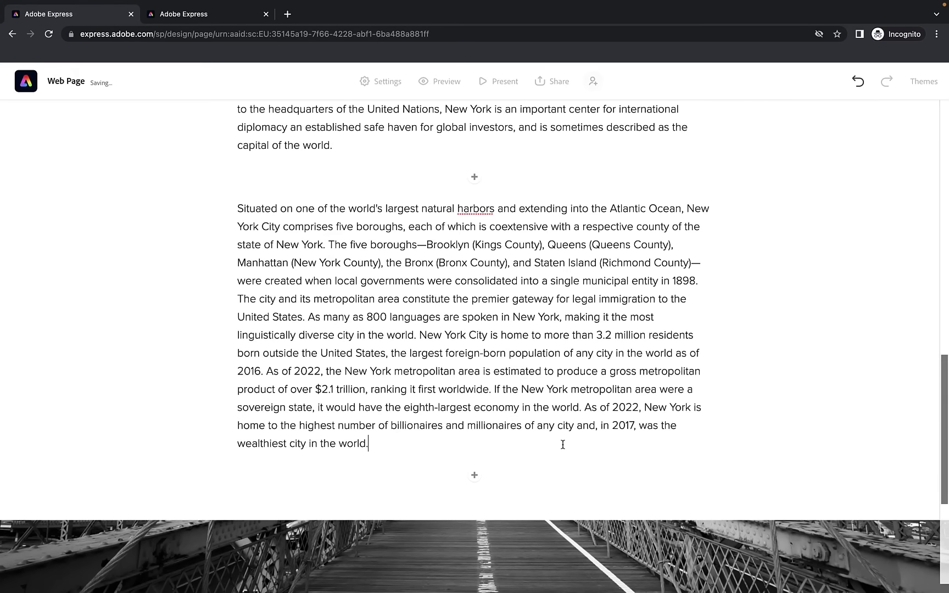
{"action": "scroll", "coordinate": [563, 445], "scroll_direction": "down", "scroll_amount": 3}
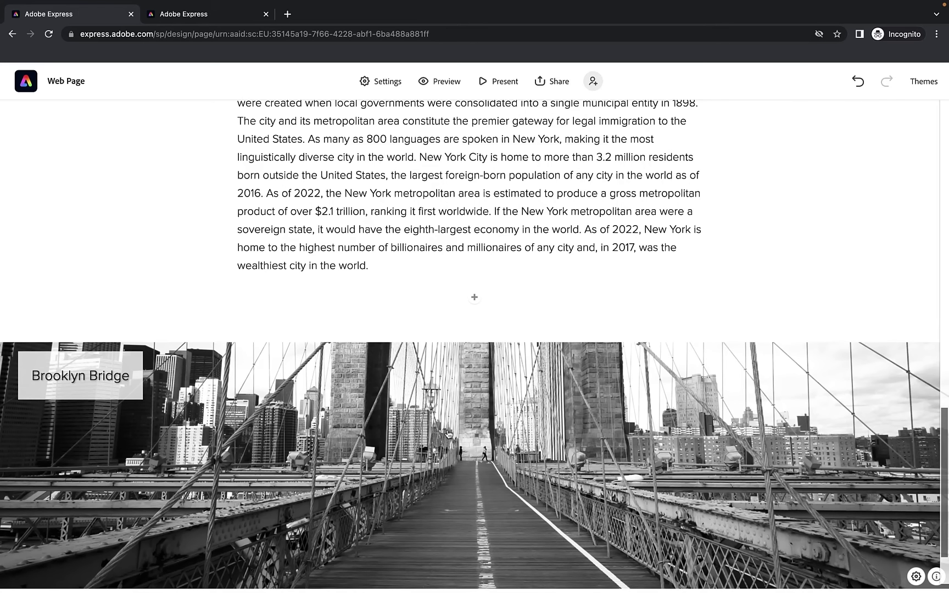
Nudge the Brooklyn Bridge photo up and down until it sits between the two paragraphs
{"action": "left_click", "coordinate": [767, 389]}
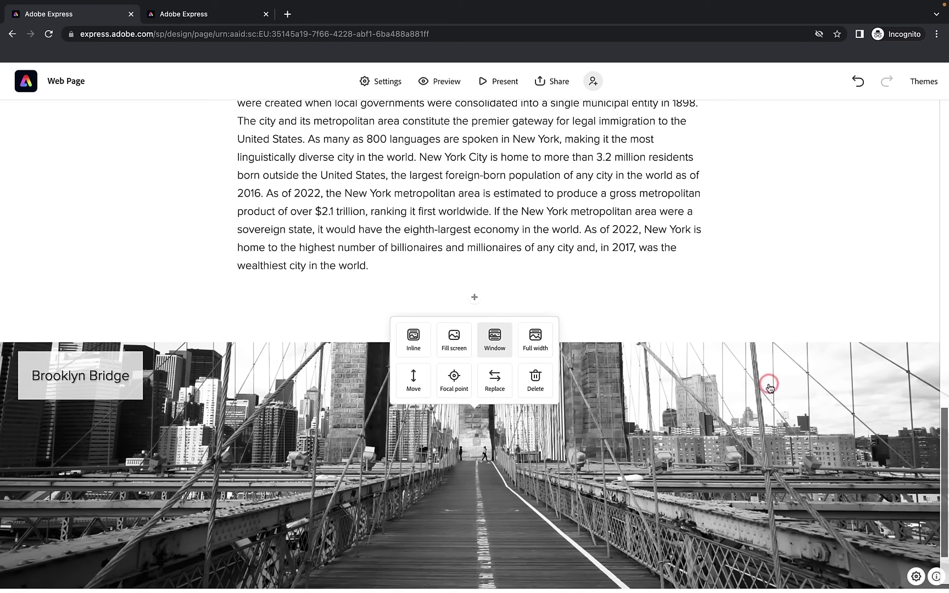
{"action": "left_click", "coordinate": [420, 386]}
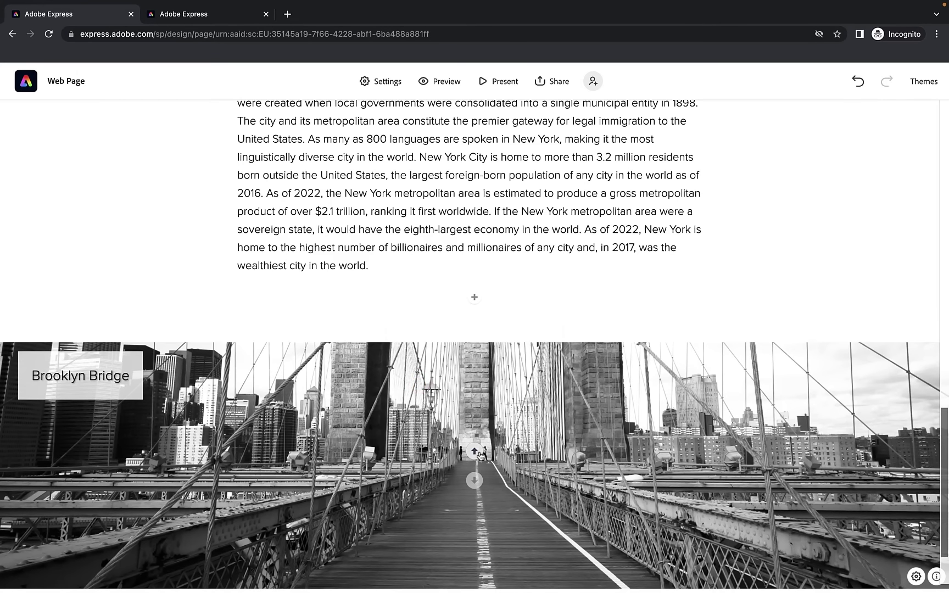
{"action": "left_click", "coordinate": [478, 451]}
{"action": "left_click", "coordinate": [474, 332]}
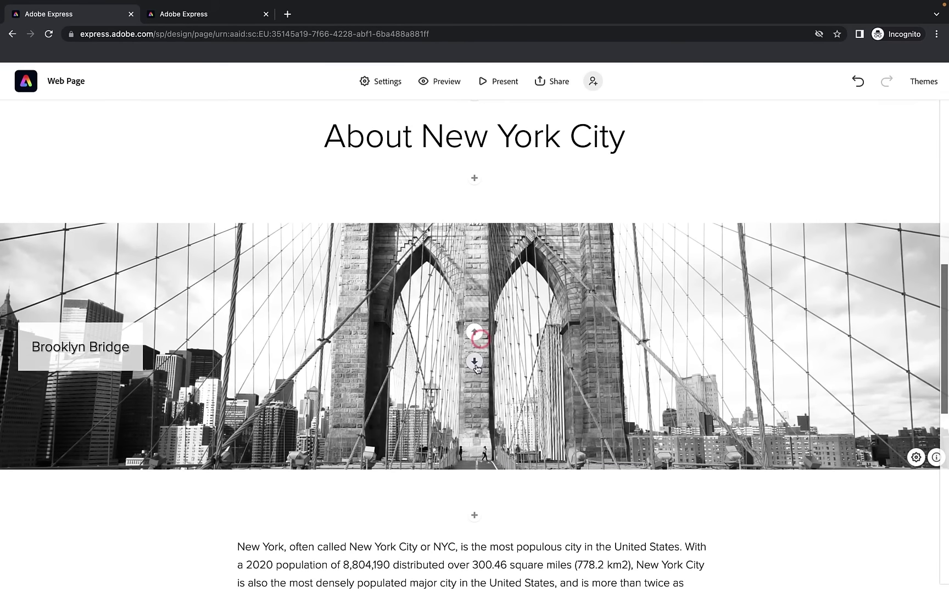
{"action": "left_click", "coordinate": [475, 362]}
{"action": "left_click", "coordinate": [475, 362]}
{"action": "left_click", "coordinate": [475, 408]}
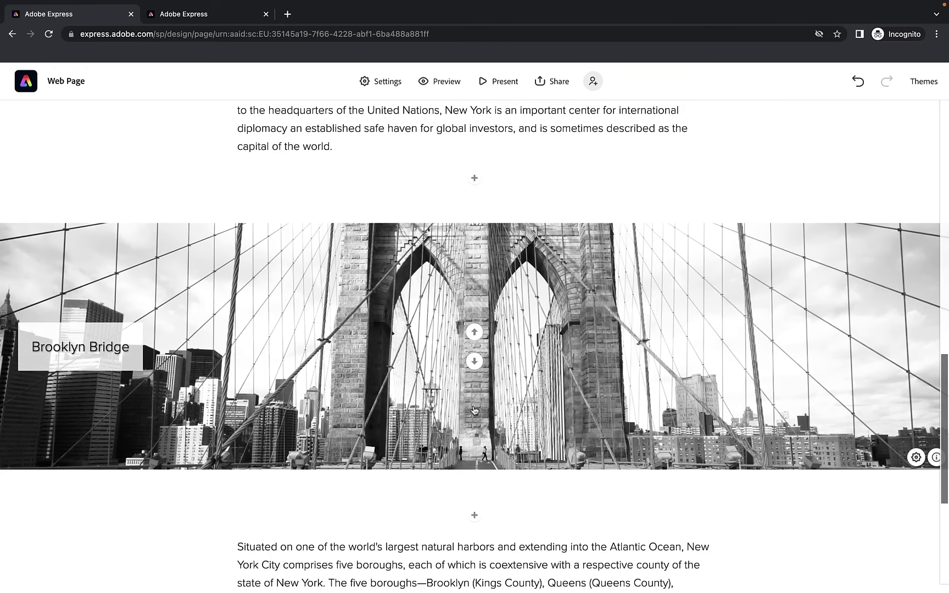
{"action": "scroll", "coordinate": [498, 395], "scroll_direction": "up", "scroll_amount": 1}
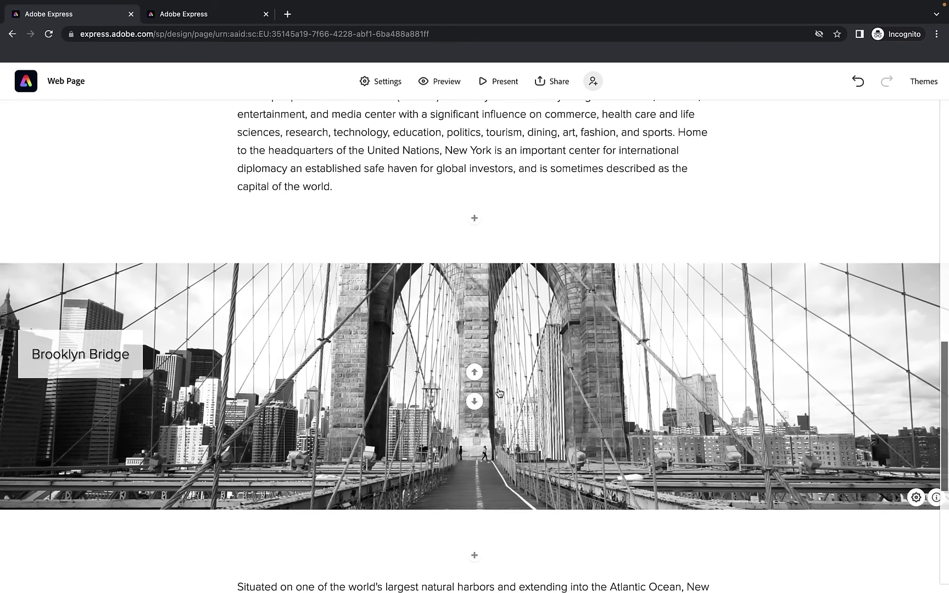
{"action": "scroll", "coordinate": [498, 392], "scroll_direction": "down", "scroll_amount": 6}
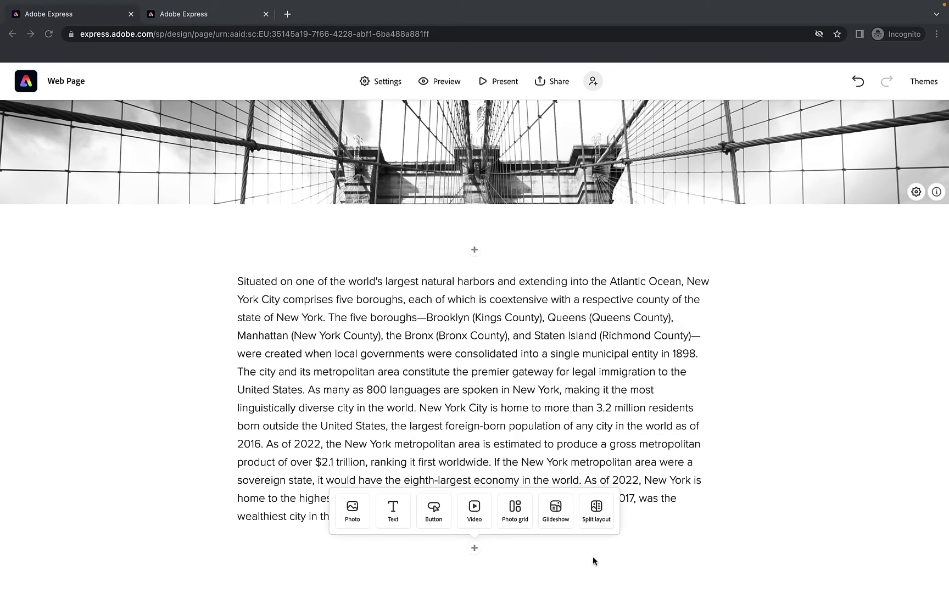
Add a button reading 'Find out more about New York City's history' linking to Wikipedia's NYC article
{"action": "left_click", "coordinate": [475, 549]}
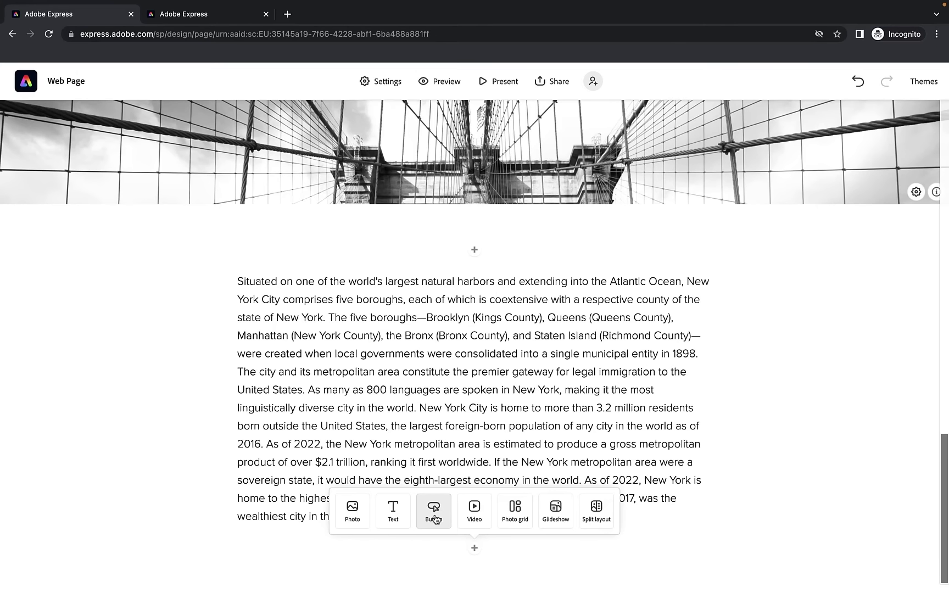
{"action": "left_click", "coordinate": [434, 519]}
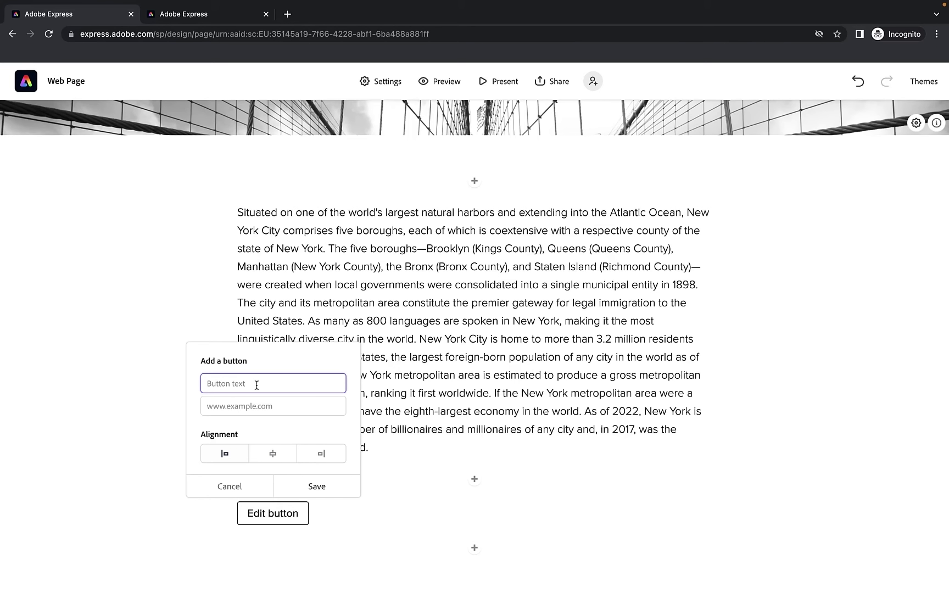
{"action": "type", "text": "Find out more about New York City's history"}
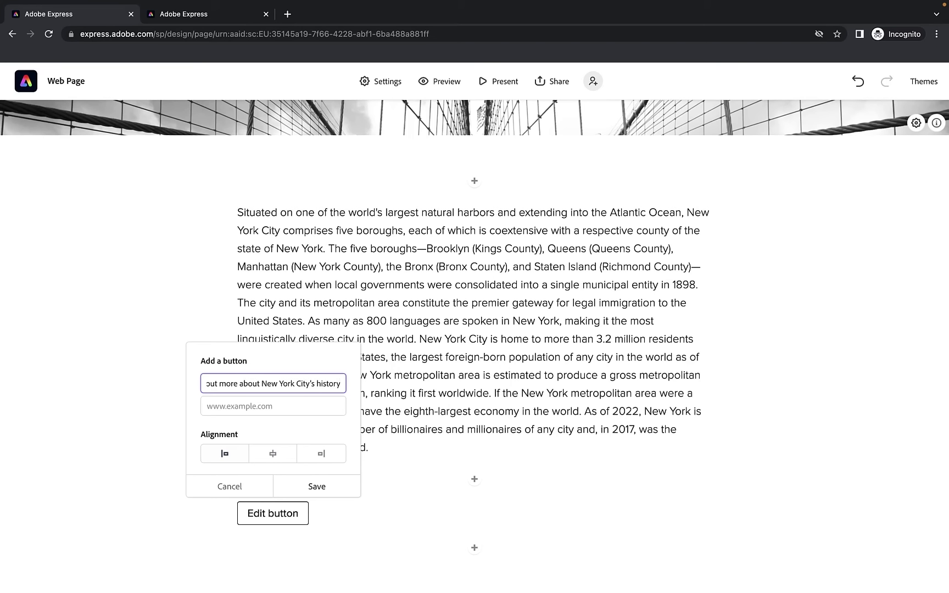
{"action": "left_click", "coordinate": [249, 404]}
{"action": "type", "text": "https://en.wikipedia.org/wiki/New_York_City"}
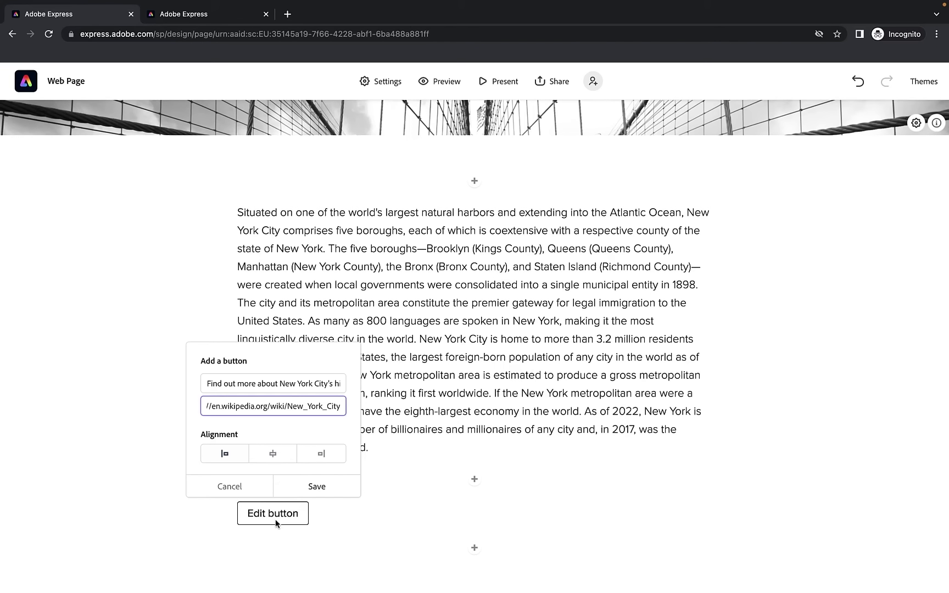
Try centre, right and left alignments for the button, then save it
{"action": "left_click", "coordinate": [273, 455]}
{"action": "left_click", "coordinate": [331, 456]}
{"action": "left_click", "coordinate": [283, 458]}
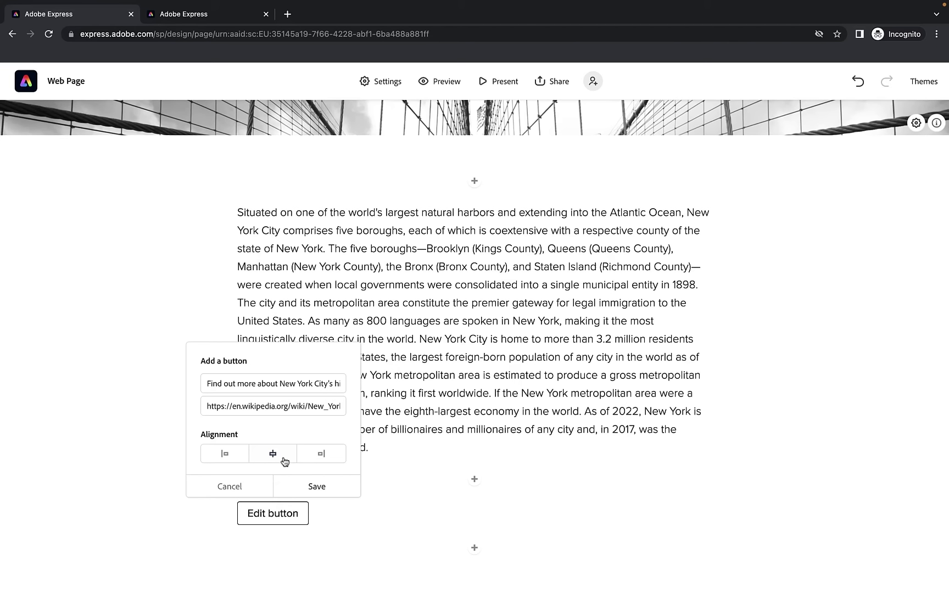
{"action": "left_click", "coordinate": [206, 464]}
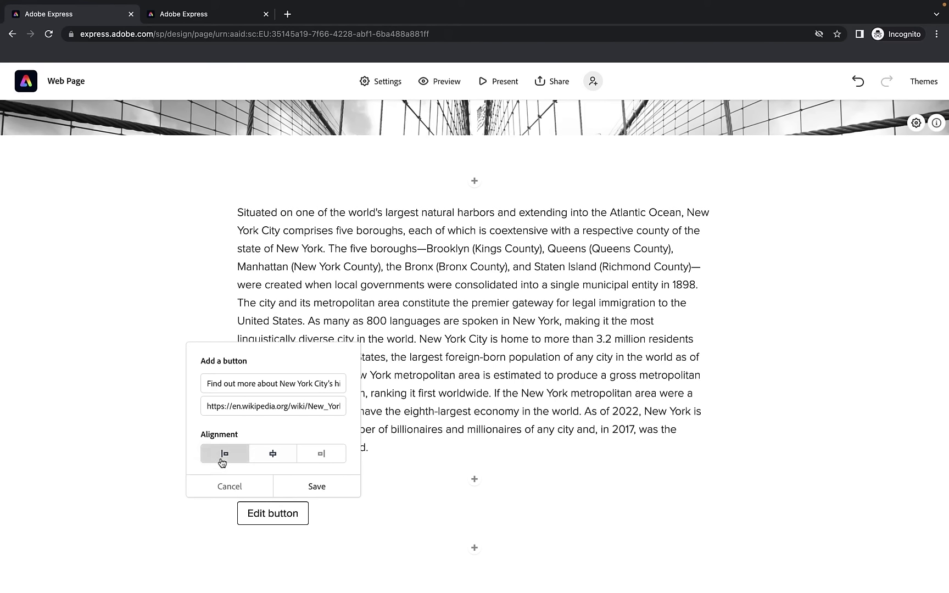
{"action": "left_click", "coordinate": [321, 462]}
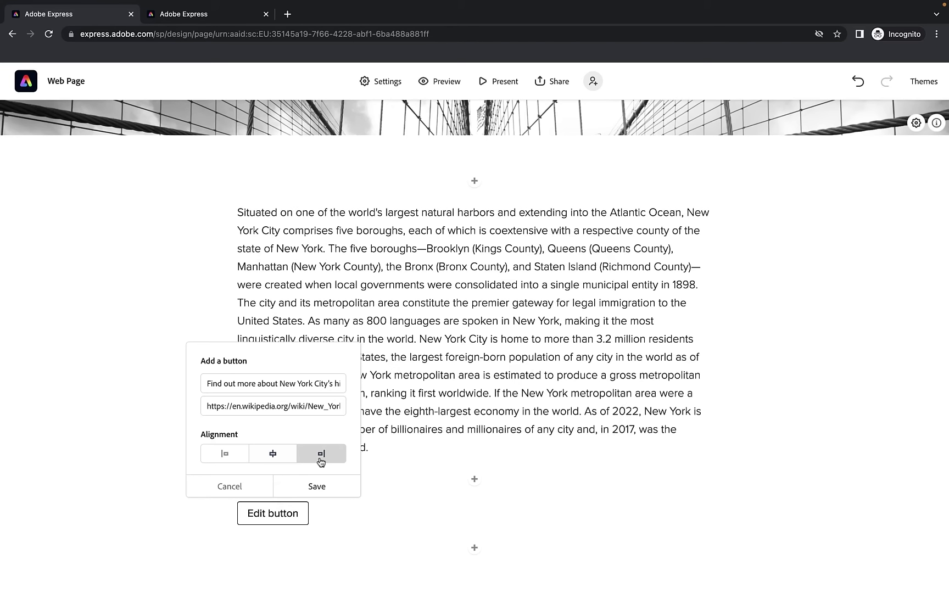
{"action": "left_click", "coordinate": [322, 487]}
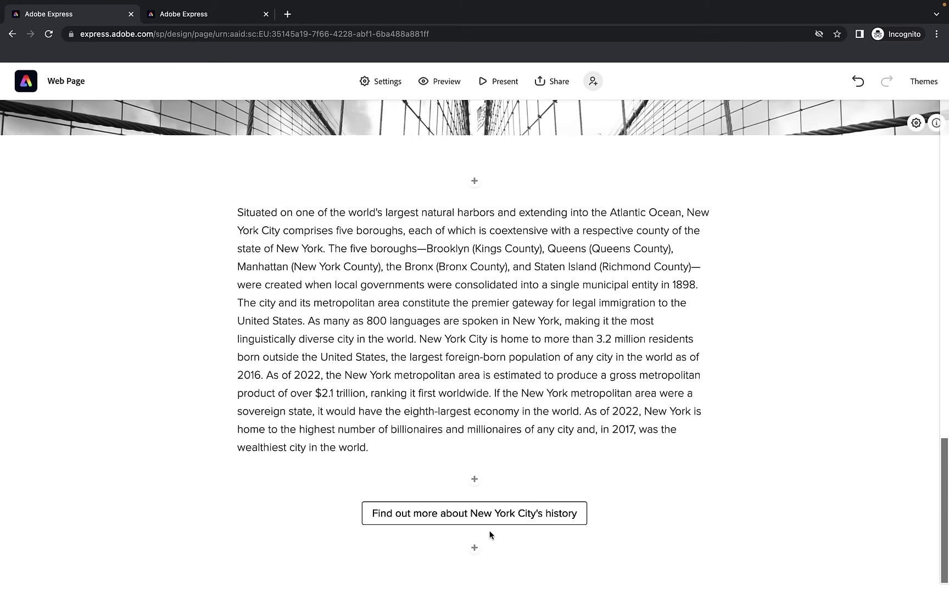
{"action": "left_click", "coordinate": [434, 84]}
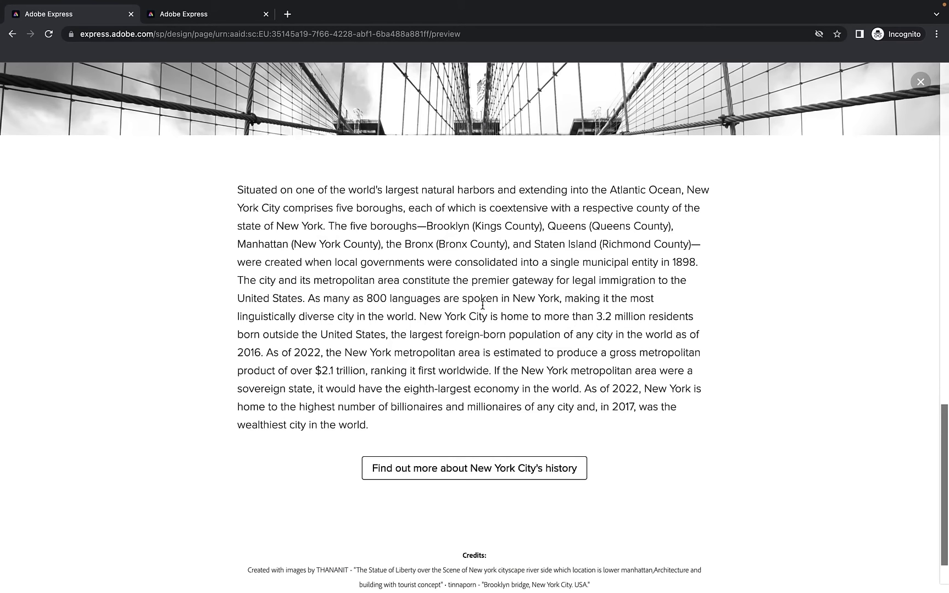
{"action": "left_click", "coordinate": [471, 464]}
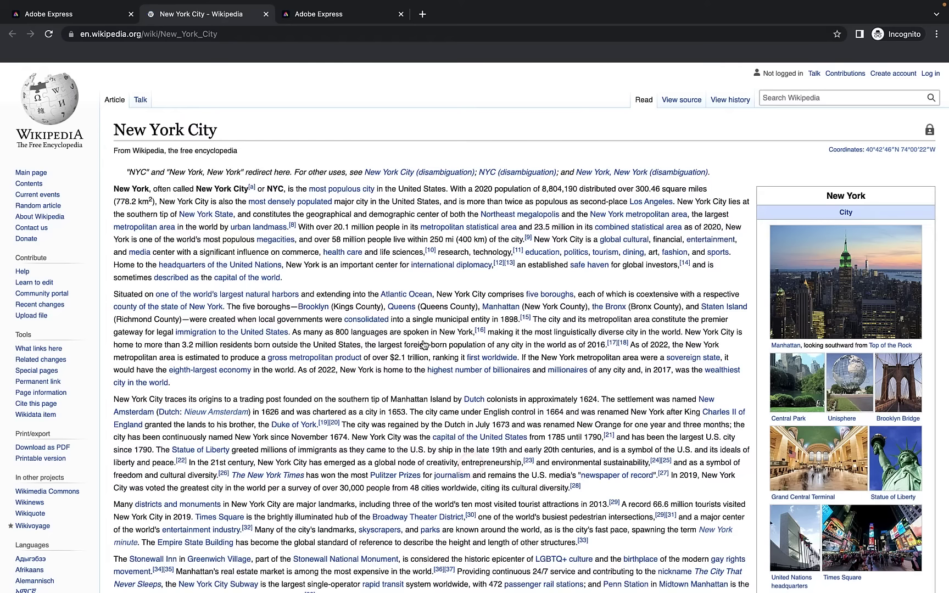
{"action": "left_click", "coordinate": [286, 14]}
{"action": "left_click", "coordinate": [265, 14]}
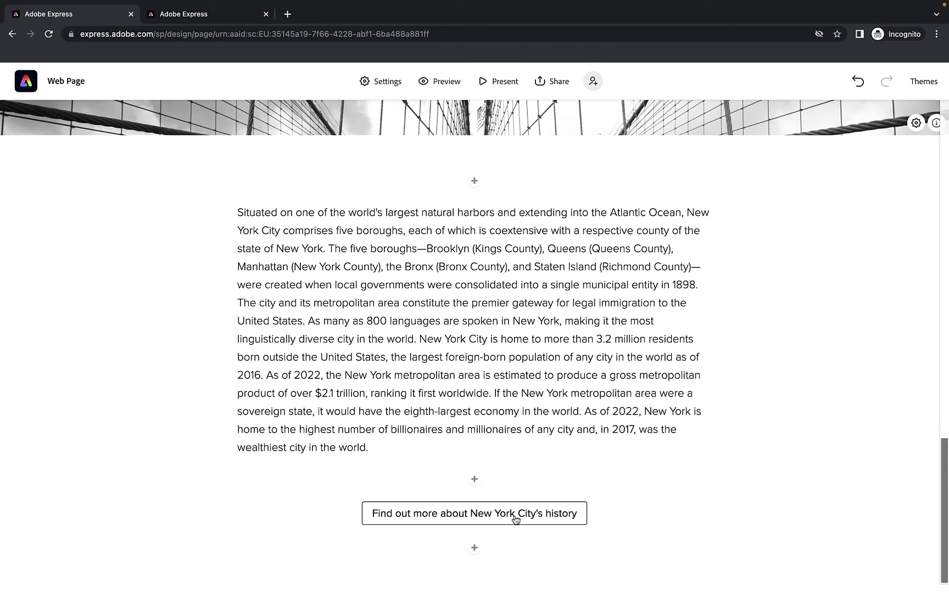
Open the history button's settings and close them without changes
{"action": "left_click", "coordinate": [512, 520]}
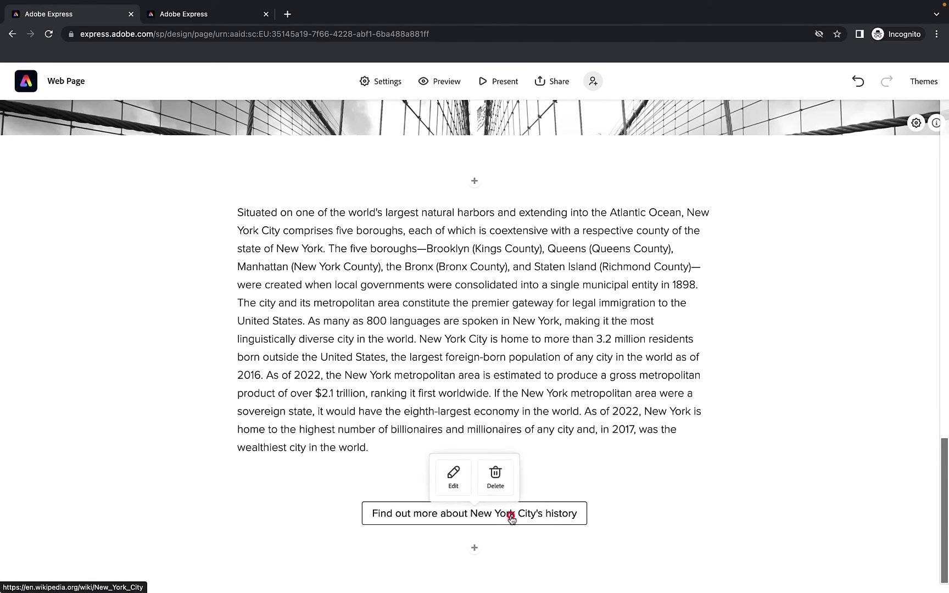
{"action": "left_click", "coordinate": [449, 484]}
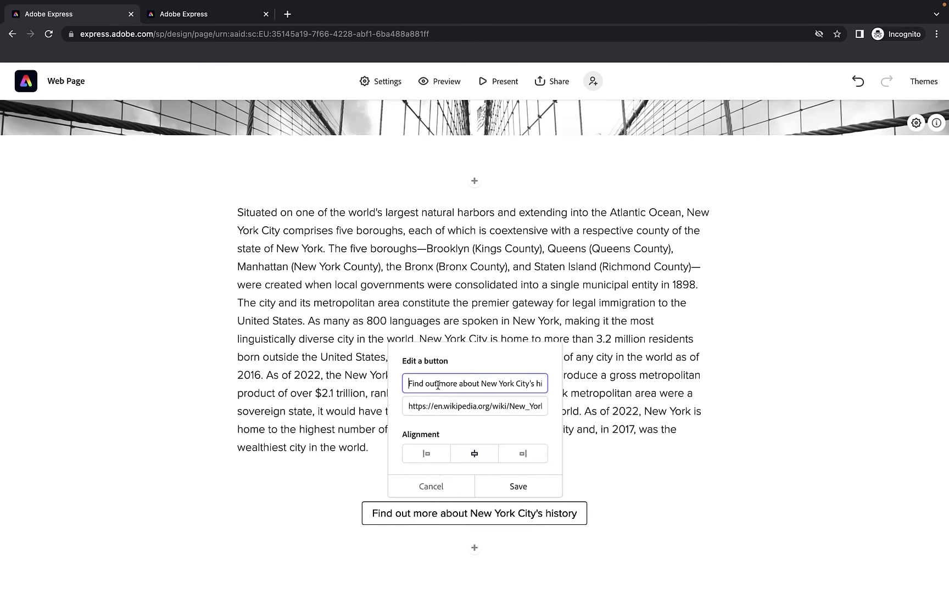
{"action": "left_click_drag", "start_coordinate": [407, 405], "coordinate": [556, 417]}
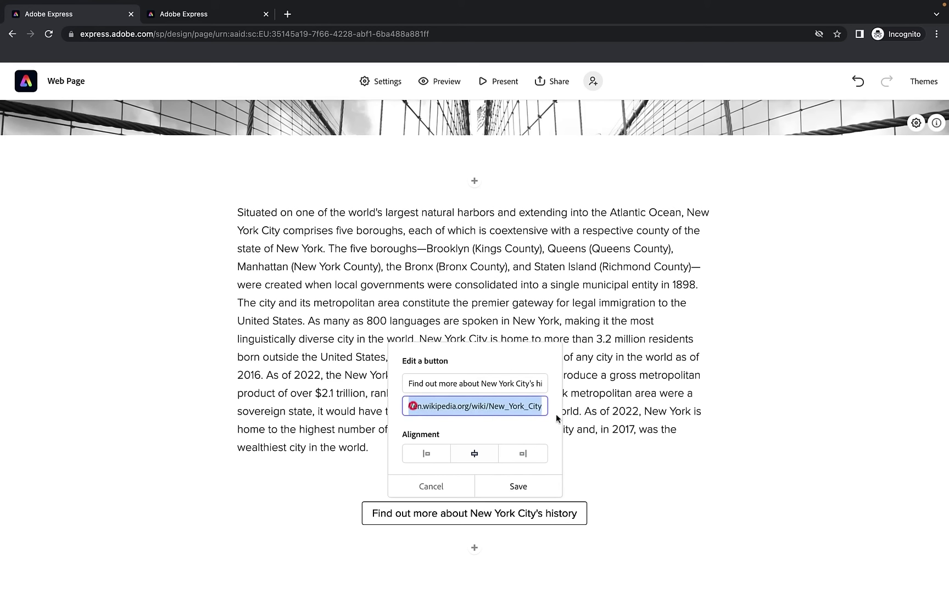
{"action": "left_click", "coordinate": [431, 486]}
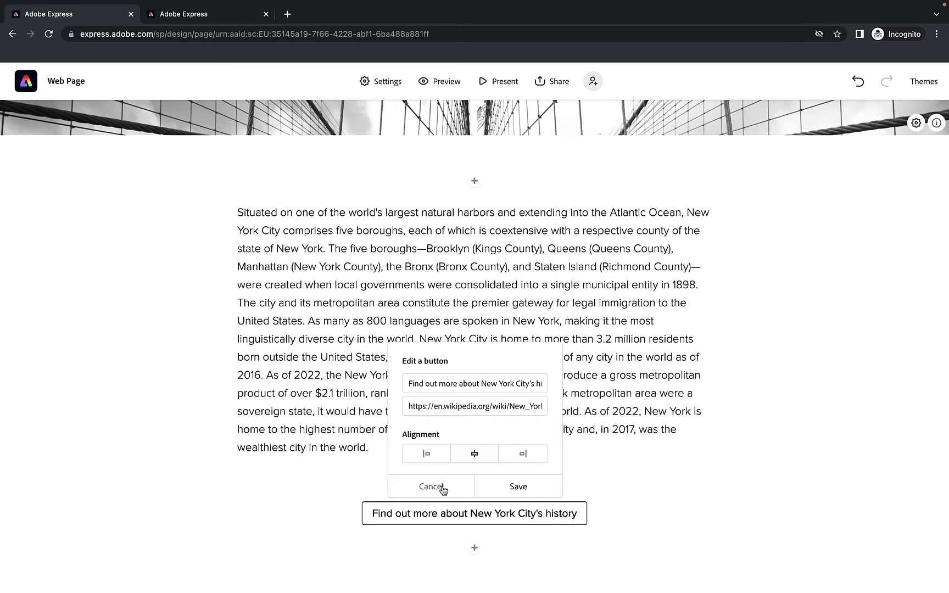
Delete the history button, restore it with Undo, and switch to the reference page tab
{"action": "left_click", "coordinate": [471, 511]}
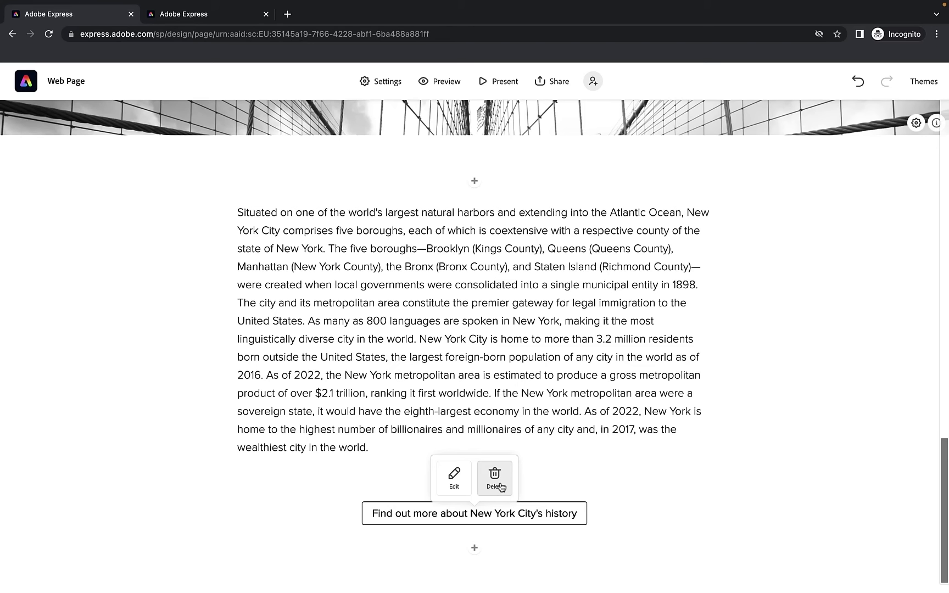
{"action": "left_click", "coordinate": [496, 479]}
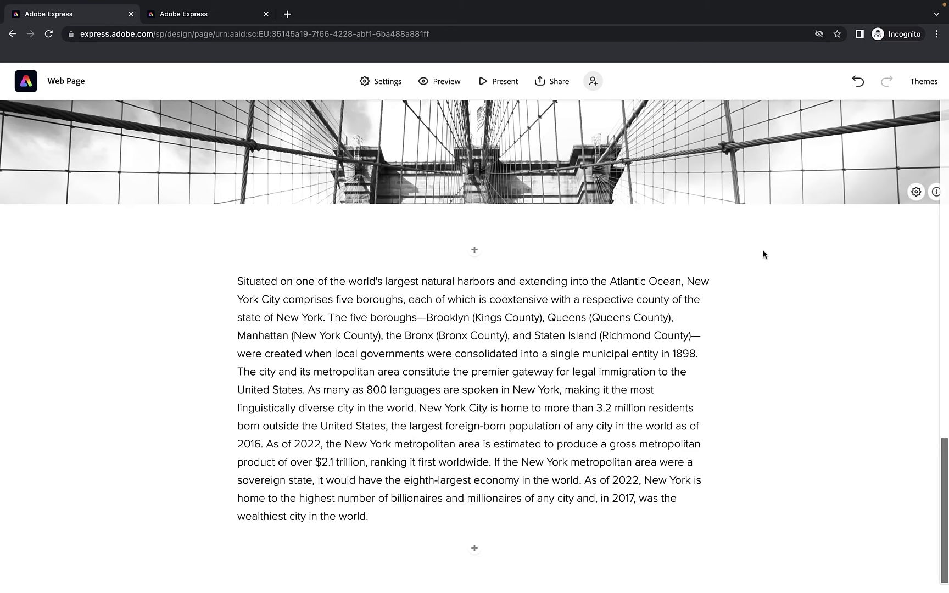
{"action": "left_click", "coordinate": [857, 81]}
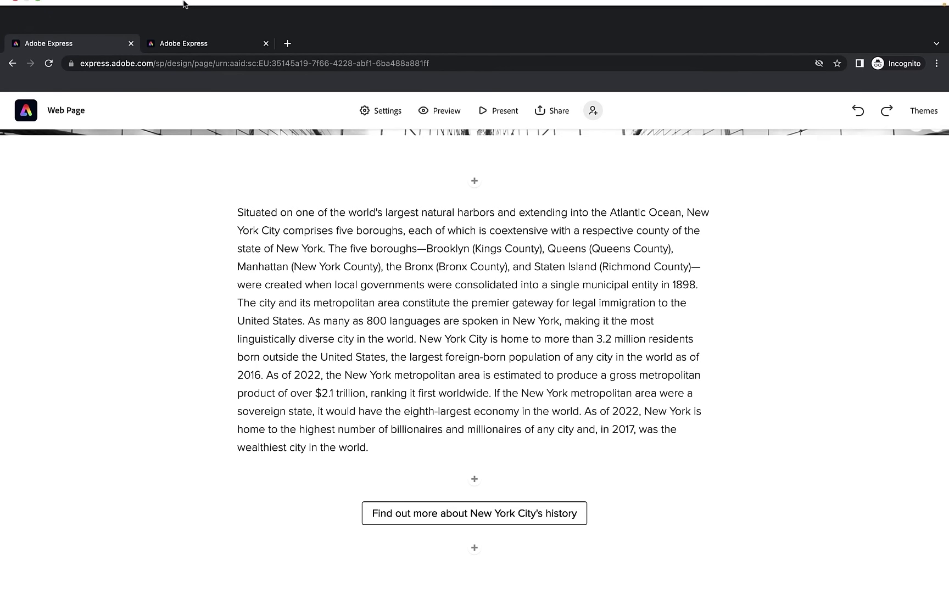
{"action": "left_click", "coordinate": [214, 16]}
Return to the Web Page editor and bring up the insert choices below the history button
{"action": "scroll", "coordinate": [373, 301], "scroll_direction": "down", "scroll_amount": 10}
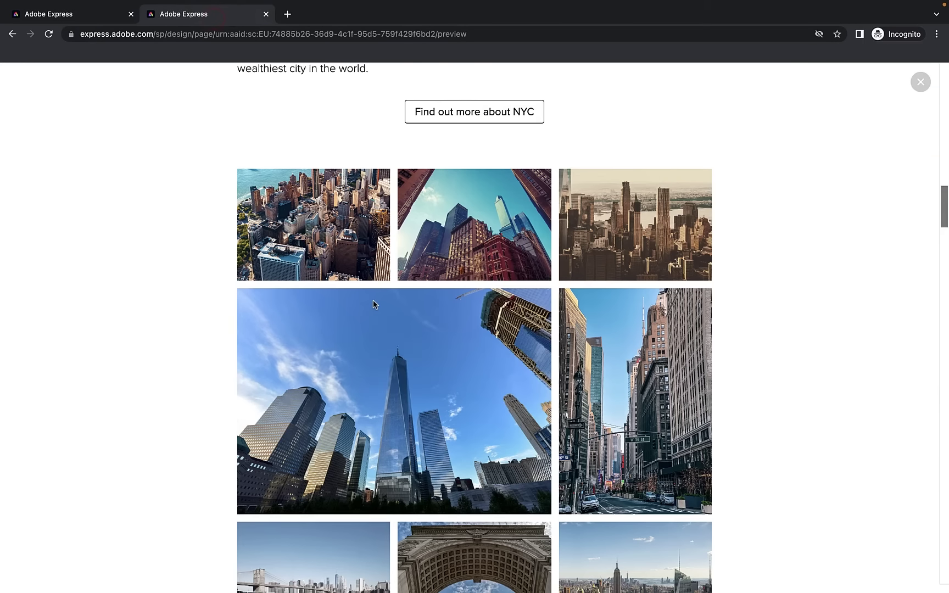
{"action": "scroll", "coordinate": [373, 299], "scroll_direction": "down", "scroll_amount": 1}
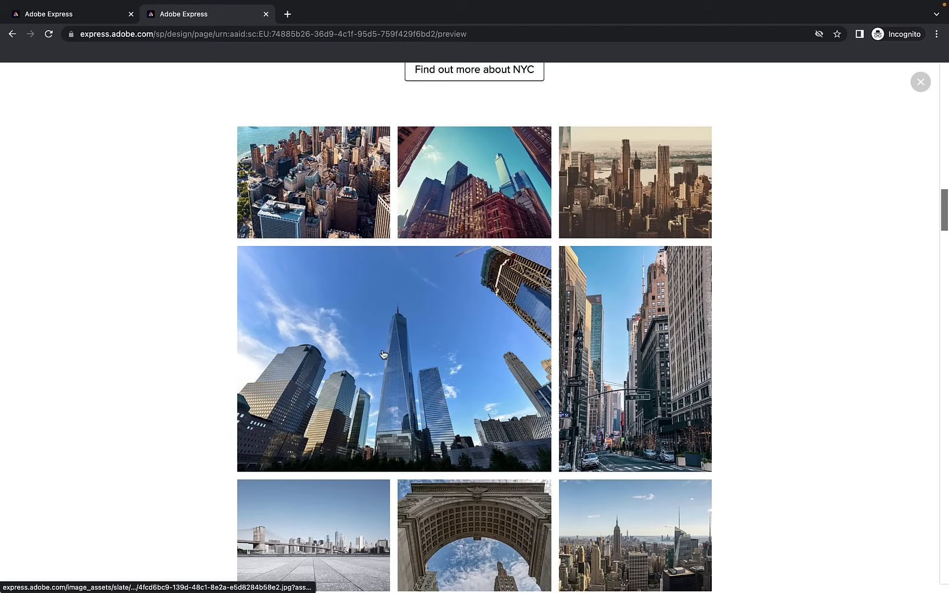
{"action": "left_click", "coordinate": [85, 18]}
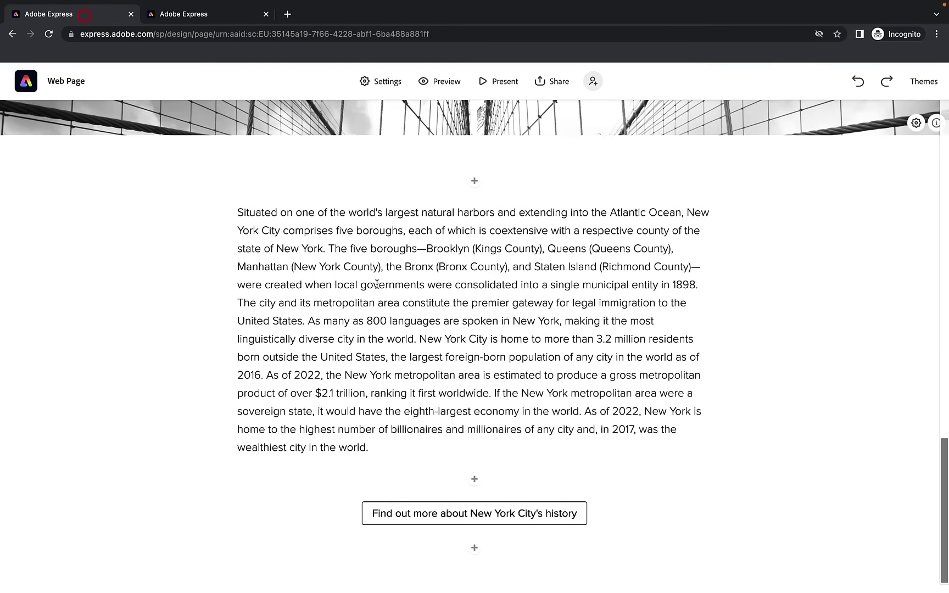
{"action": "left_click", "coordinate": [475, 548]}
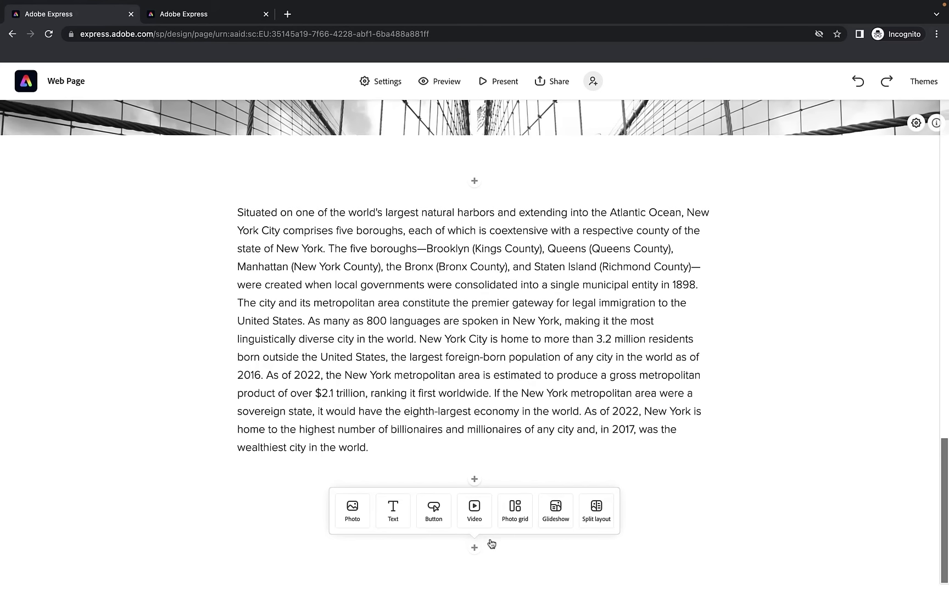
Insert a photo grid and search its stock photos for 'new york city'
{"action": "left_click", "coordinate": [516, 519]}
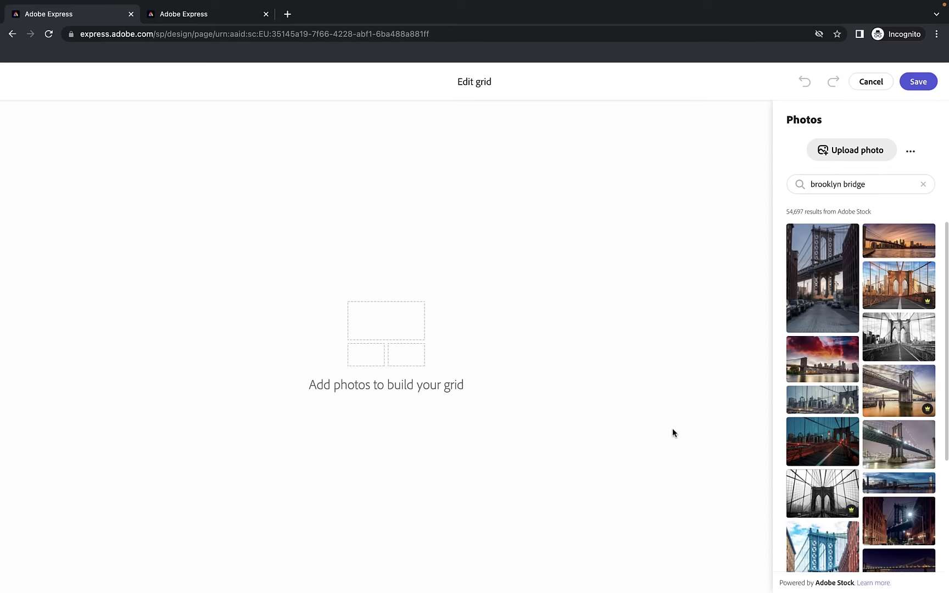
{"action": "left_click_drag", "start_coordinate": [901, 188], "coordinate": [811, 184]}
{"action": "type", "text": "new "}
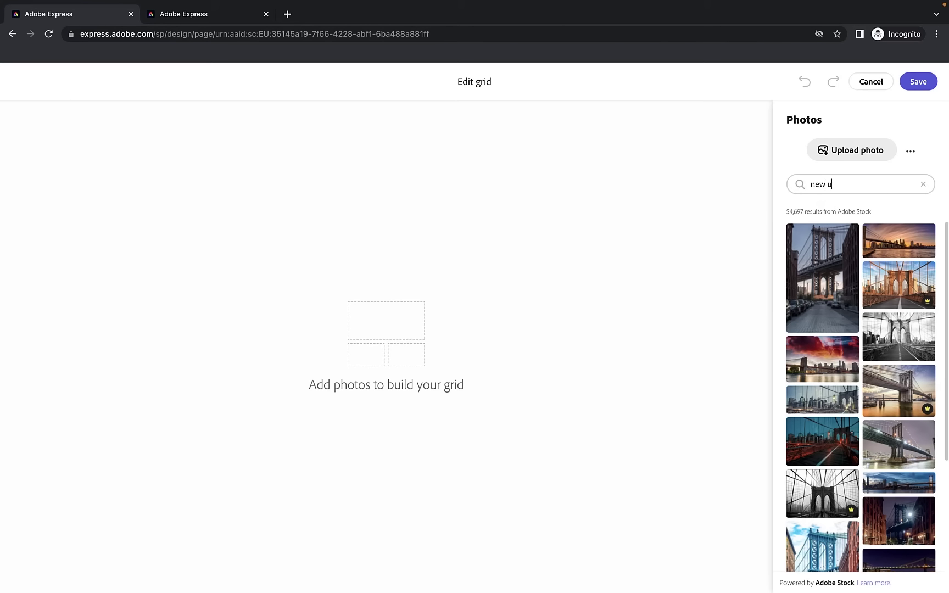
{"action": "type", "text": "york city"}
Add Statue of Liberty, One WTC, aerial Manhattan, Empire State, Brooklyn Bridge, taxi and skyline photos
{"action": "scroll", "coordinate": [855, 330], "scroll_direction": "down", "scroll_amount": 4}
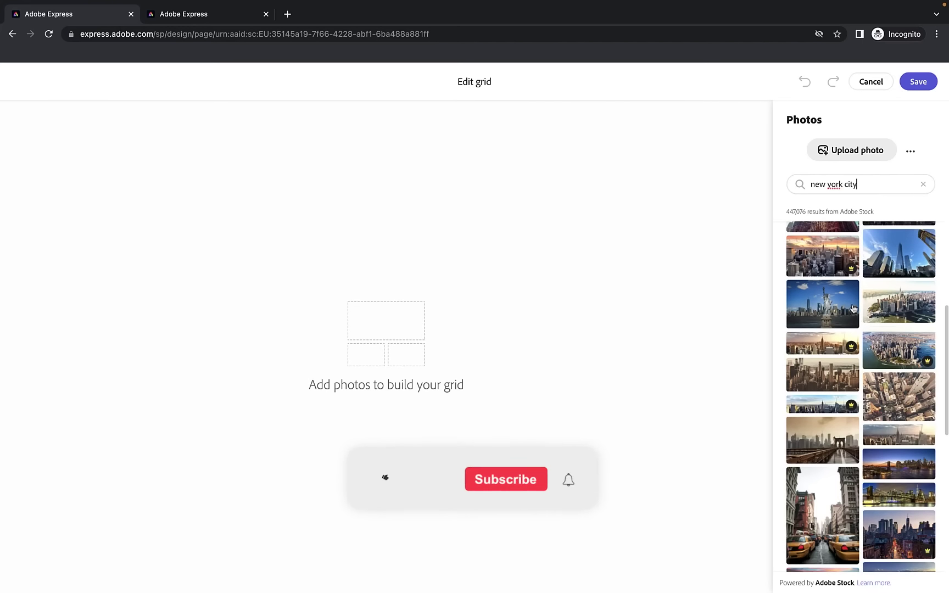
{"action": "left_click", "coordinate": [832, 312]}
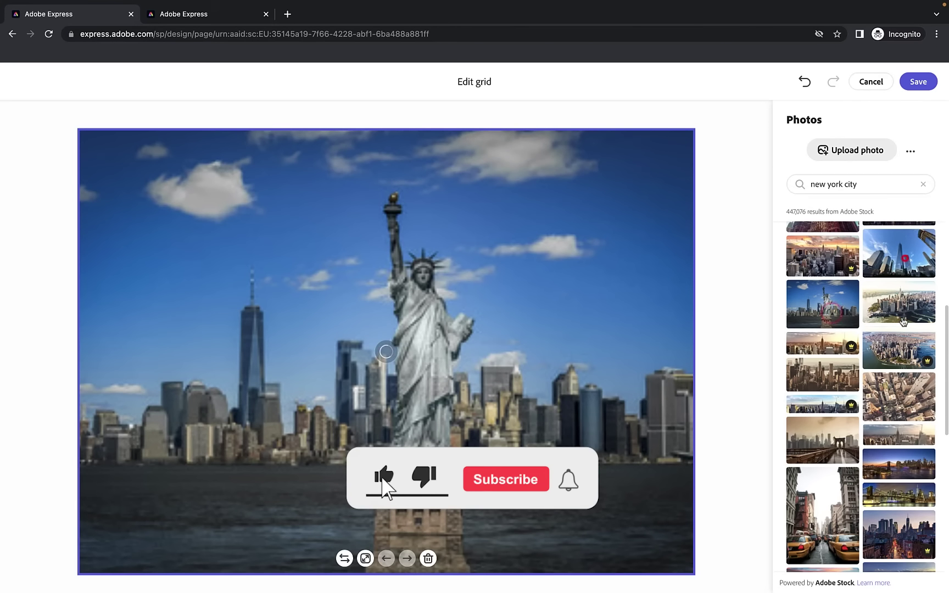
{"action": "left_click", "coordinate": [900, 253]}
{"action": "left_click", "coordinate": [909, 306]}
{"action": "left_click", "coordinate": [907, 435]}
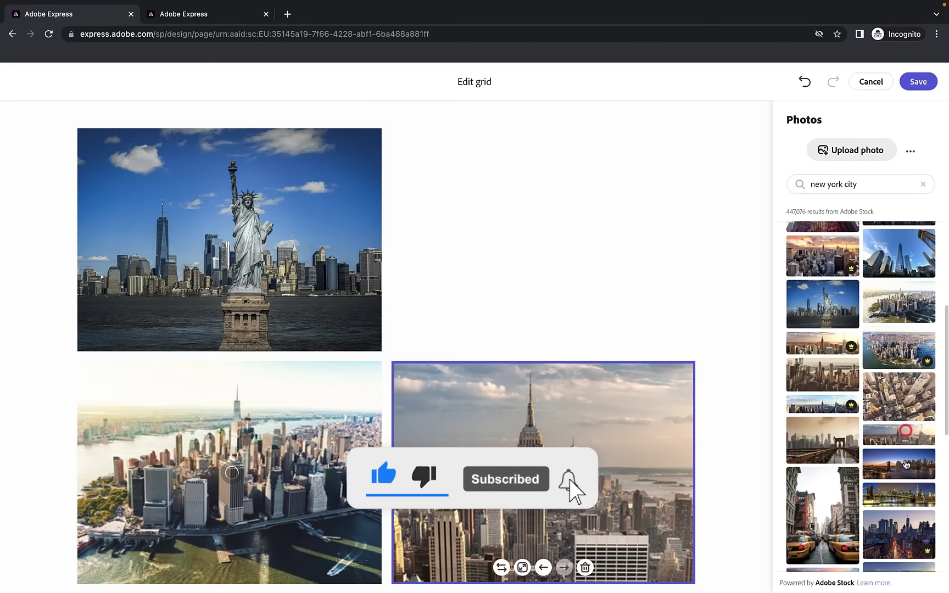
{"action": "left_click", "coordinate": [899, 462]}
{"action": "left_click", "coordinate": [830, 502]}
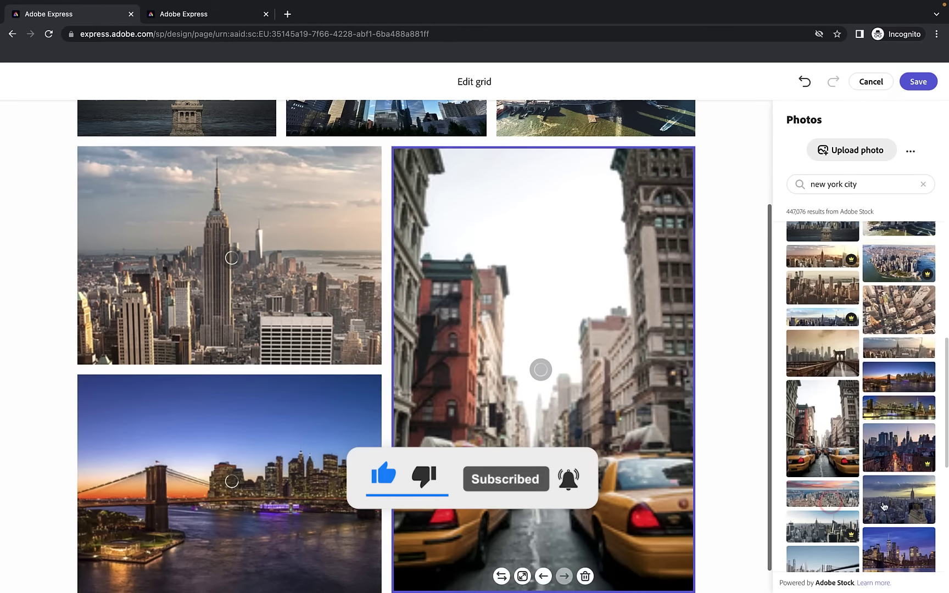
{"action": "left_click", "coordinate": [868, 434]}
{"action": "scroll", "coordinate": [879, 467], "scroll_direction": "down", "scroll_amount": 3}
{"action": "left_click", "coordinate": [894, 516]}
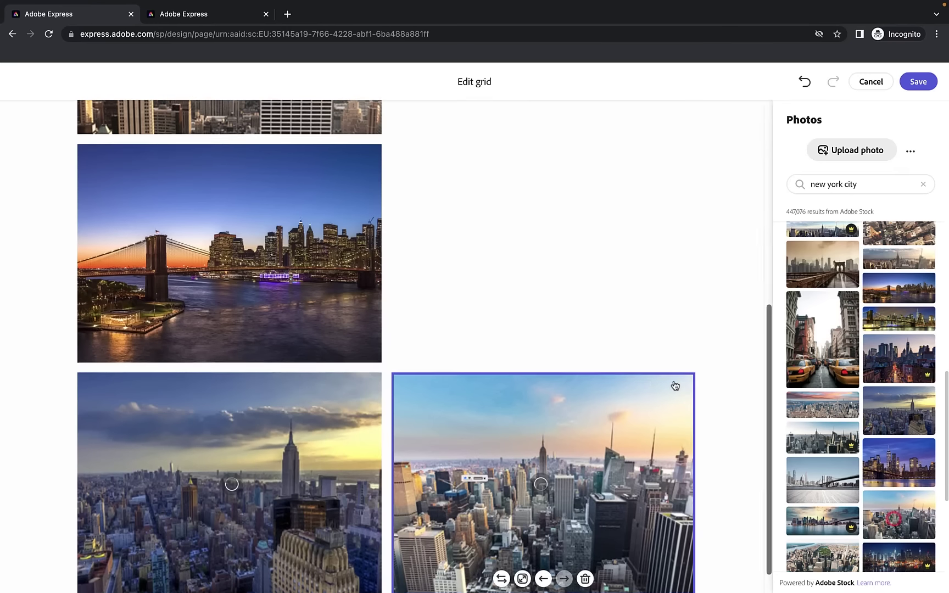
{"action": "scroll", "coordinate": [579, 361], "scroll_direction": "up", "scroll_amount": 5}
{"action": "scroll", "coordinate": [579, 361], "scroll_direction": "up", "scroll_amount": 2}
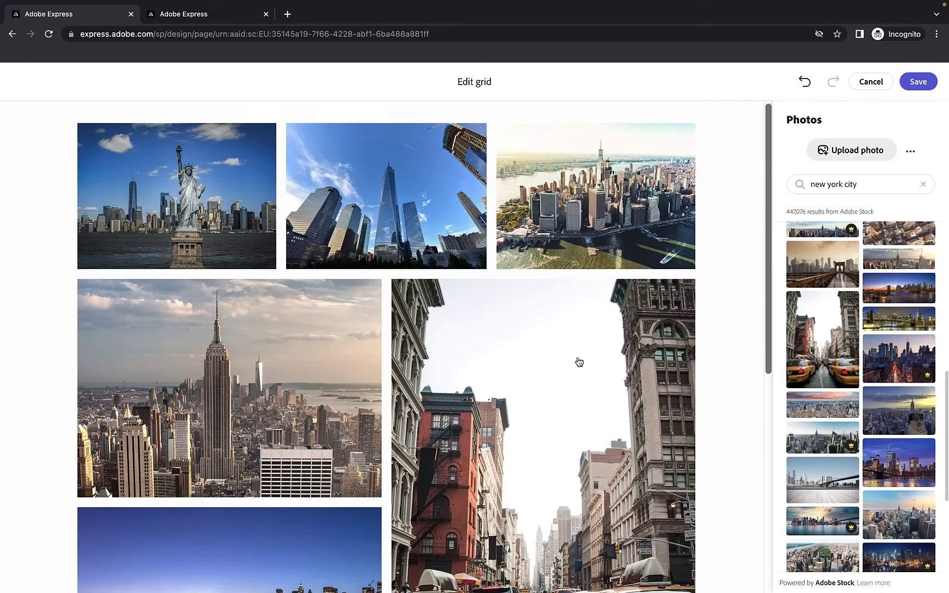
{"action": "scroll", "coordinate": [366, 257], "scroll_direction": "down", "scroll_amount": 2}
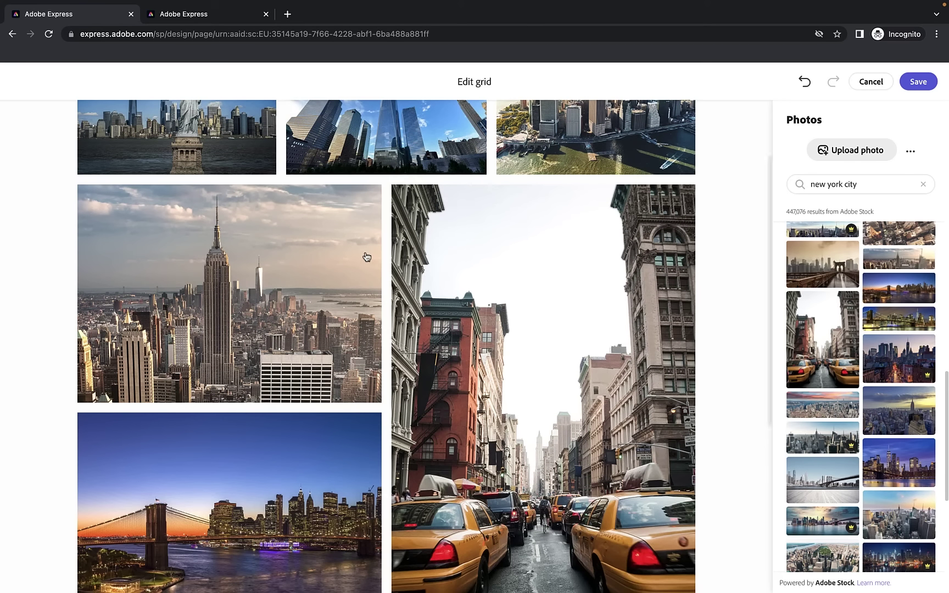
Upload the NYC Photos files to the grid, leaving out NYPizzaPie.jpeg and NYC Map
{"action": "left_click", "coordinate": [845, 152]}
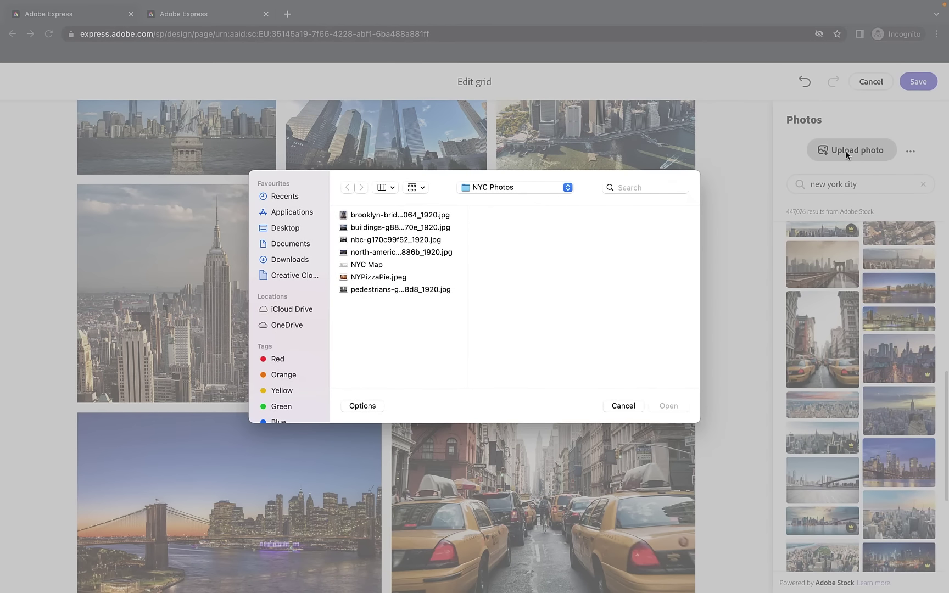
{"action": "left_click", "coordinate": [393, 213]}
{"action": "left_click", "coordinate": [383, 290], "text": "shift"}
{"action": "left_click", "coordinate": [369, 277], "text": "super"}
{"action": "left_click", "coordinate": [370, 266], "text": "super"}
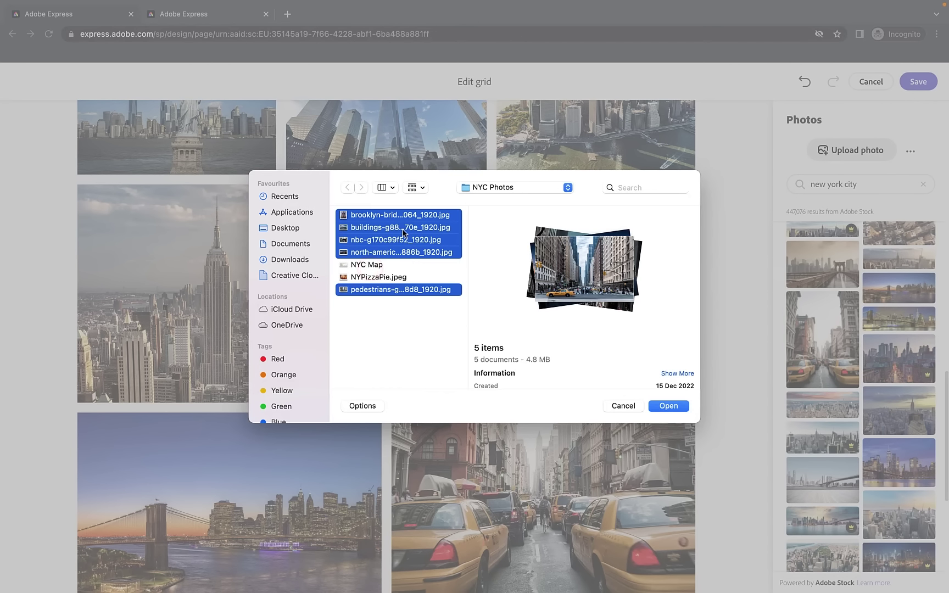
{"action": "left_click", "coordinate": [669, 406]}
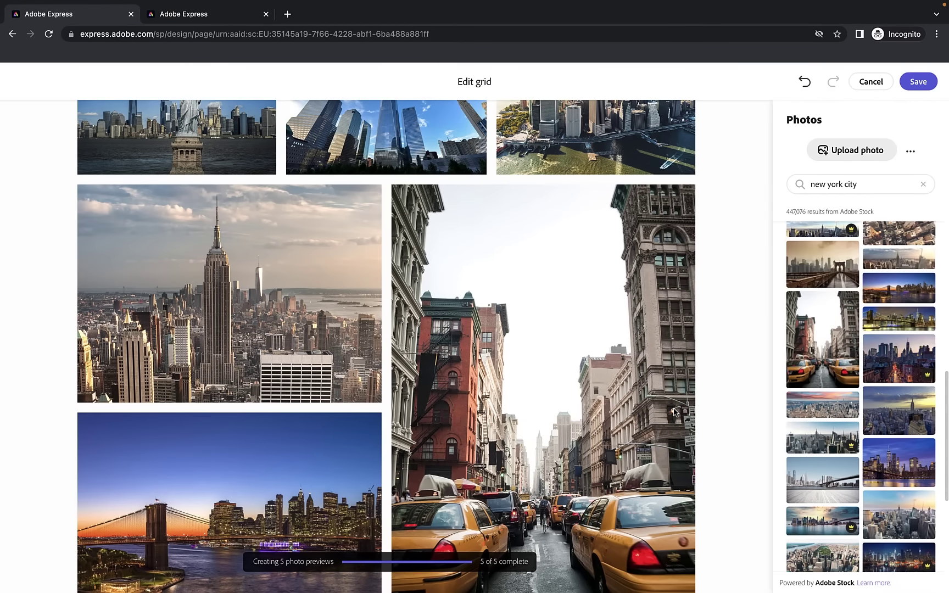
{"action": "scroll", "coordinate": [675, 413], "scroll_direction": "down", "scroll_amount": 10}
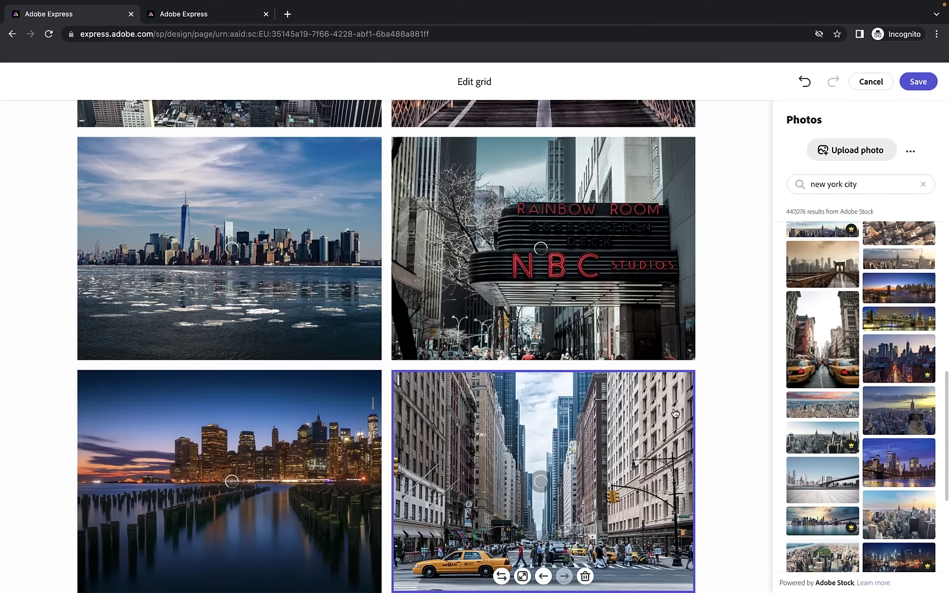
{"action": "scroll", "coordinate": [467, 340], "scroll_direction": "up", "scroll_amount": 5}
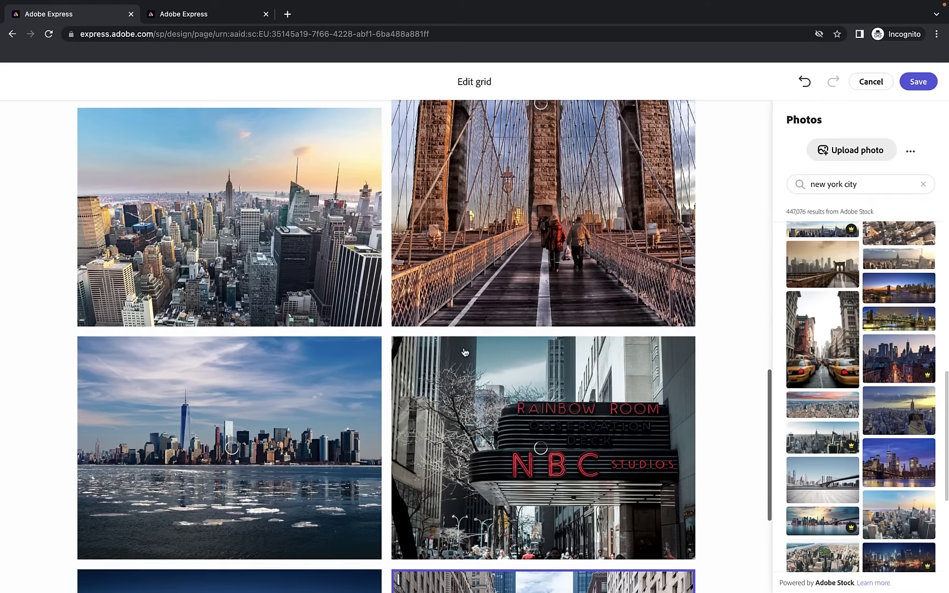
{"action": "scroll", "coordinate": [477, 334], "scroll_direction": "down", "scroll_amount": 5}
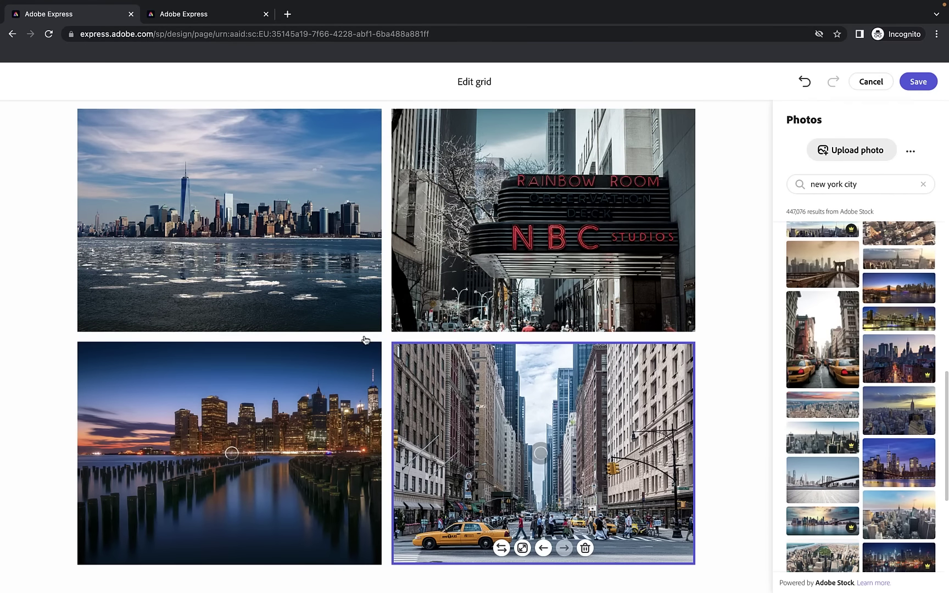
{"action": "scroll", "coordinate": [475, 361], "scroll_direction": "up", "scroll_amount": 5}
{"action": "scroll", "coordinate": [456, 357], "scroll_direction": "up", "scroll_amount": 10}
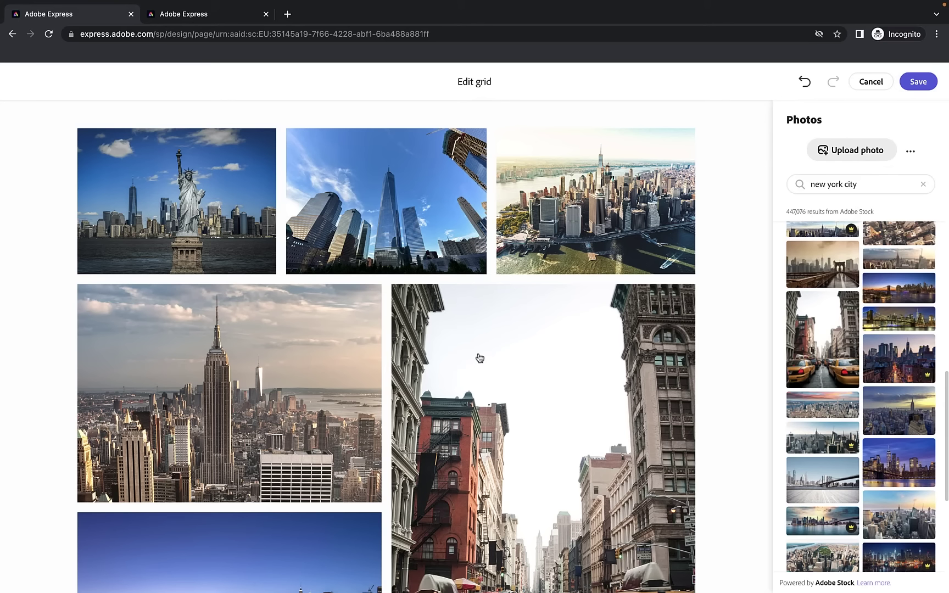
Make the One World Trade Center photo a full-width large photo in the grid
{"action": "left_click", "coordinate": [407, 194]}
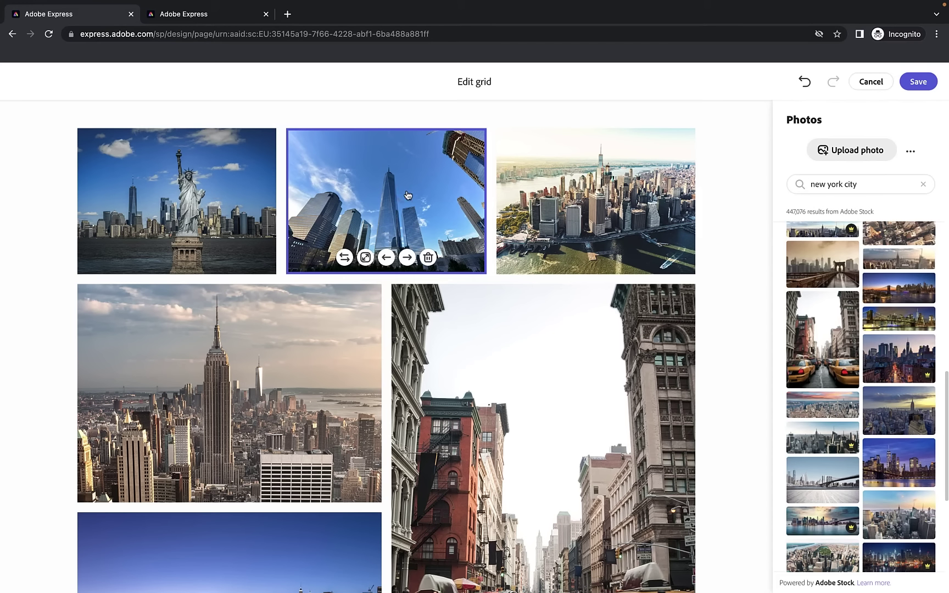
{"action": "left_click", "coordinate": [365, 258]}
{"action": "scroll", "coordinate": [366, 303], "scroll_direction": "up", "scroll_amount": 5}
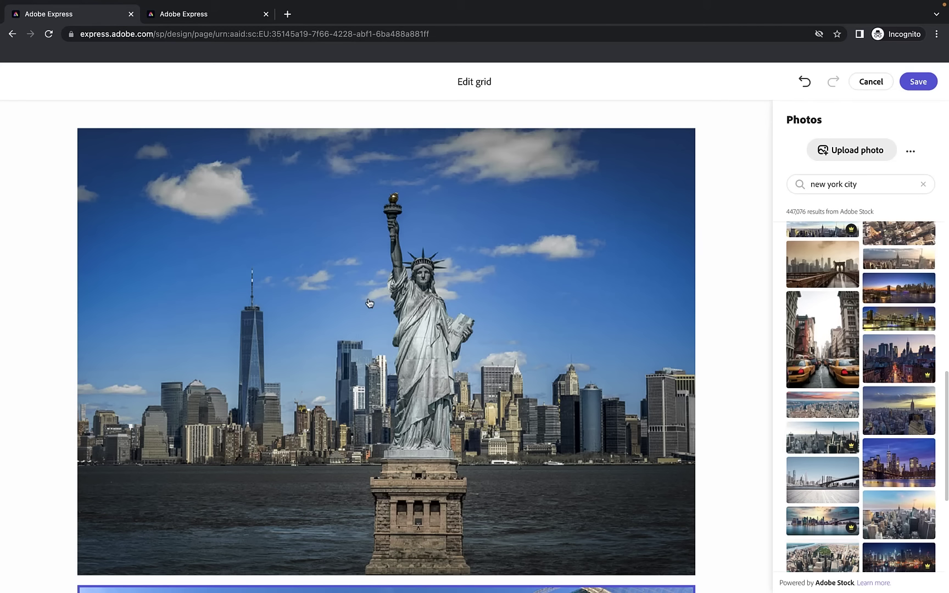
{"action": "scroll", "coordinate": [369, 302], "scroll_direction": "down", "scroll_amount": 10}
{"action": "scroll", "coordinate": [369, 302], "scroll_direction": "up", "scroll_amount": 2}
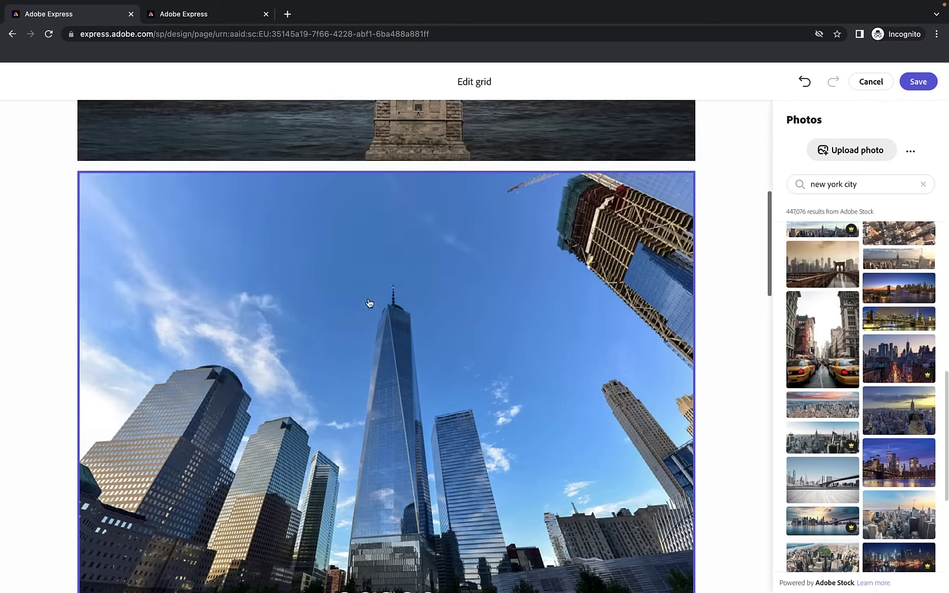
{"action": "scroll", "coordinate": [370, 303], "scroll_direction": "up", "scroll_amount": 6}
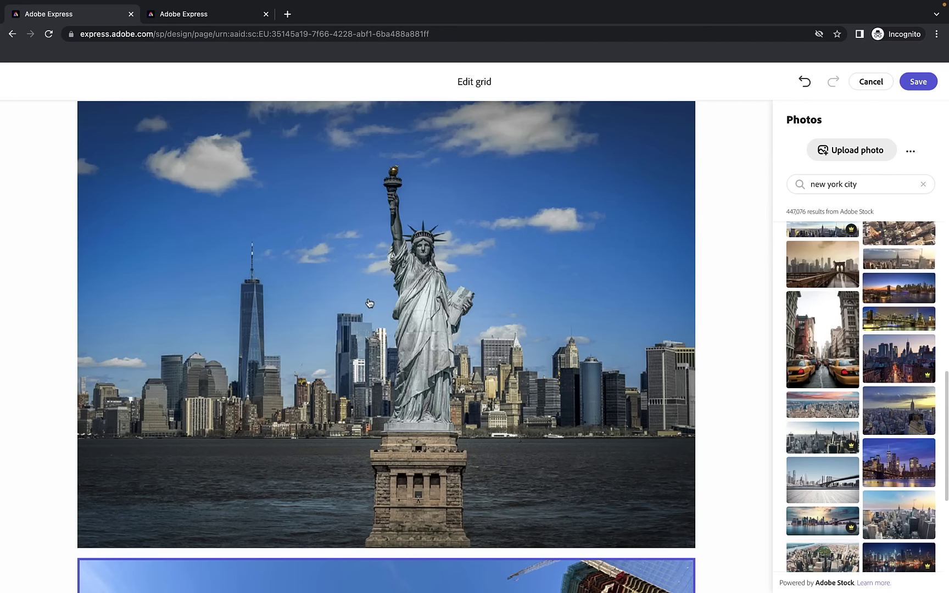
{"action": "scroll", "coordinate": [369, 302], "scroll_direction": "down", "scroll_amount": 12}
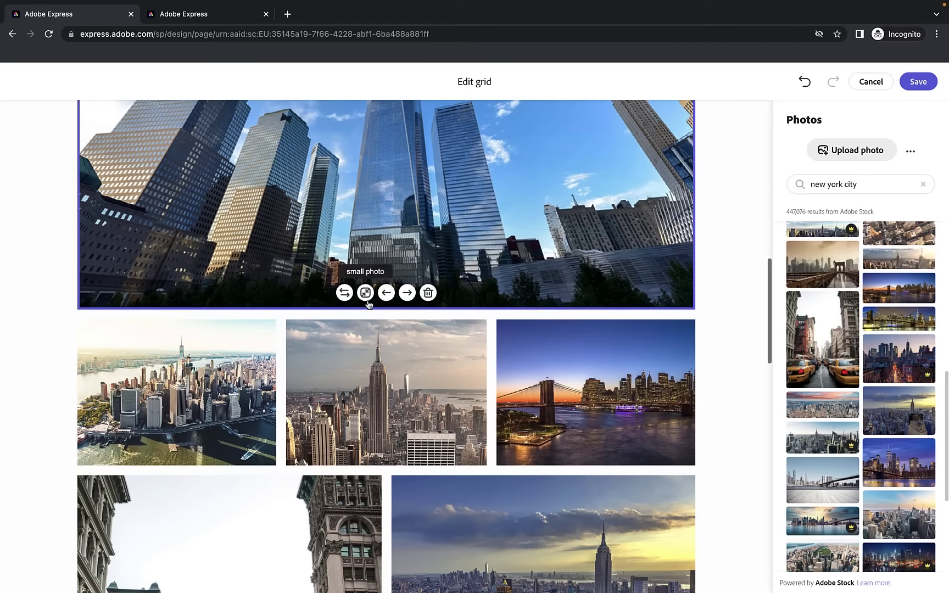
{"action": "scroll", "coordinate": [597, 414], "scroll_direction": "down", "scroll_amount": 4}
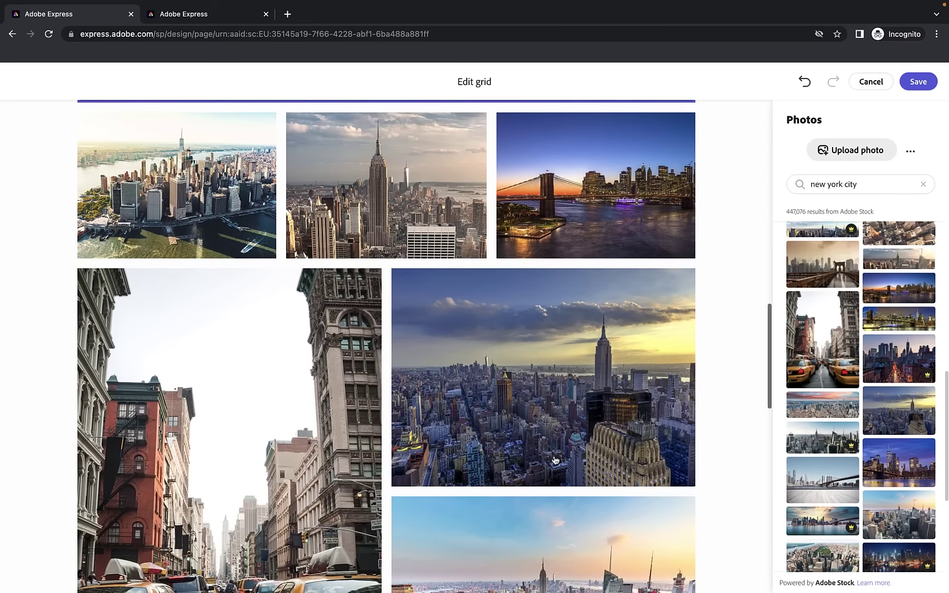
Delete the aerial Lower Manhattan photo from the grid
{"action": "left_click", "coordinate": [183, 174]}
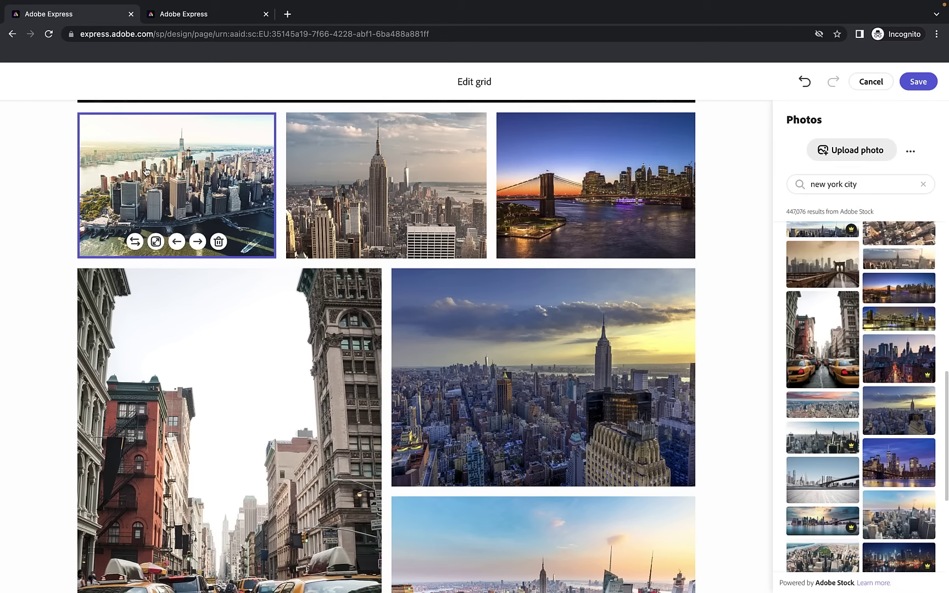
{"action": "left_click", "coordinate": [219, 242]}
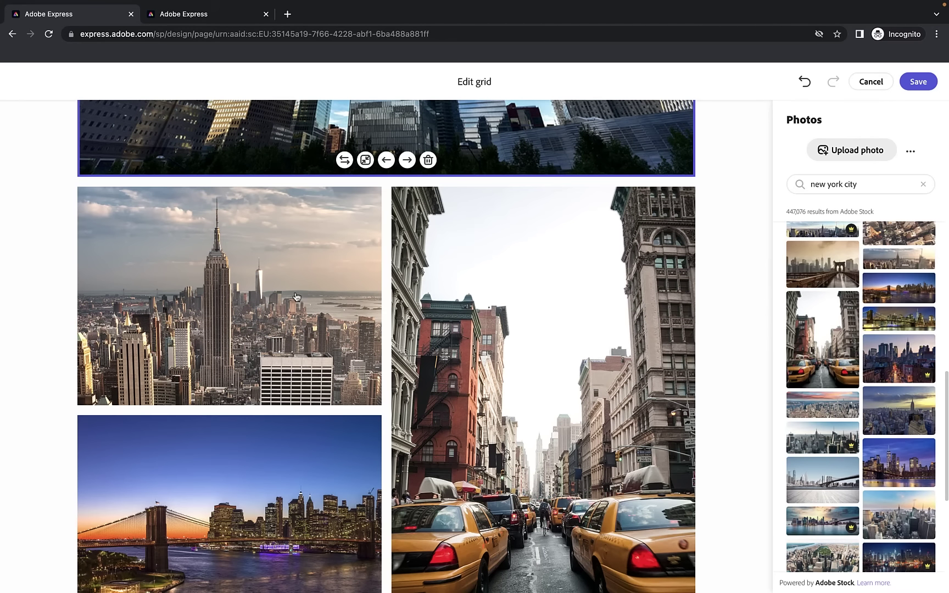
{"action": "scroll", "coordinate": [296, 297], "scroll_direction": "down", "scroll_amount": 2}
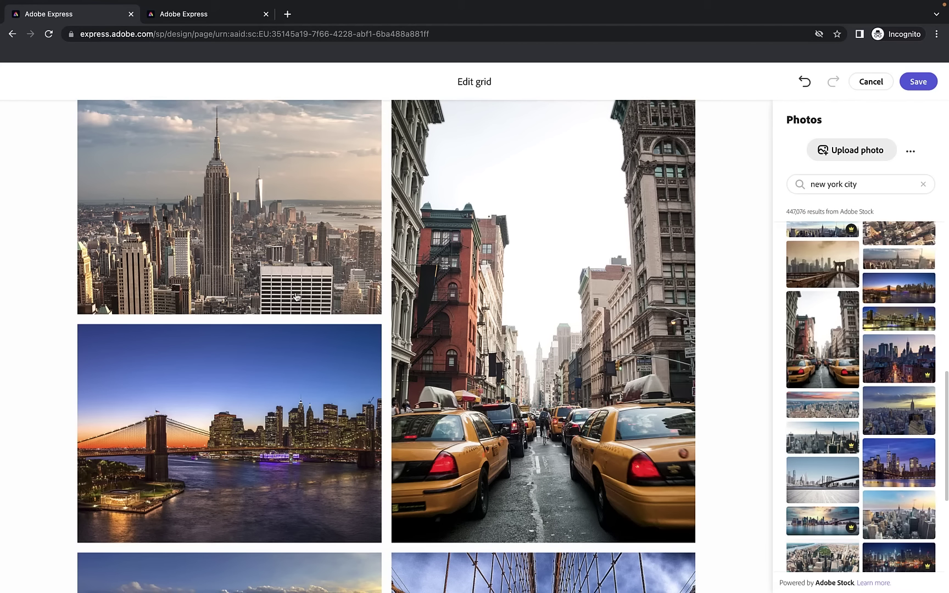
Toggle the Brooklyn Bridge photo's size, leaving it as a one-column small tile
{"action": "left_click", "coordinate": [317, 354]}
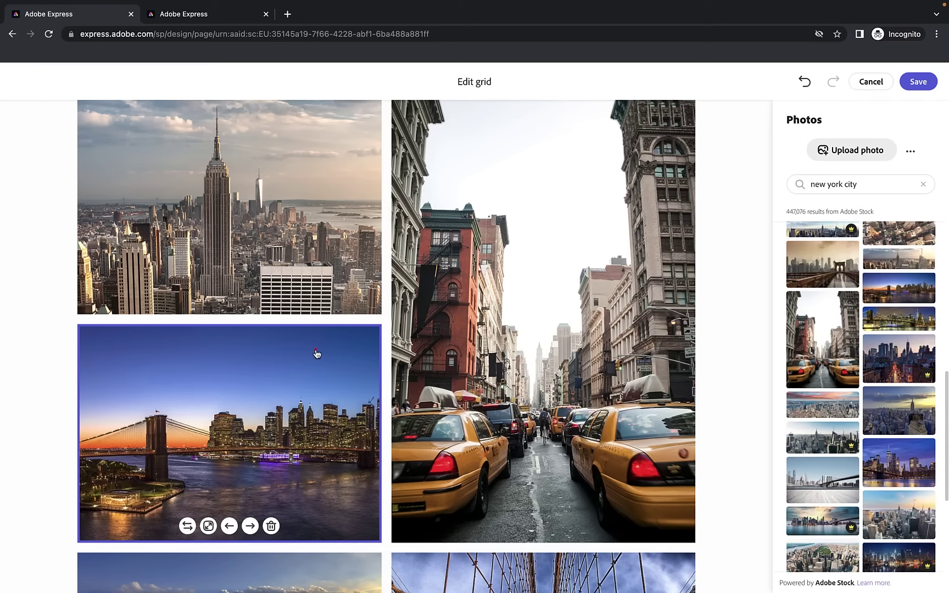
{"action": "left_click", "coordinate": [208, 525]}
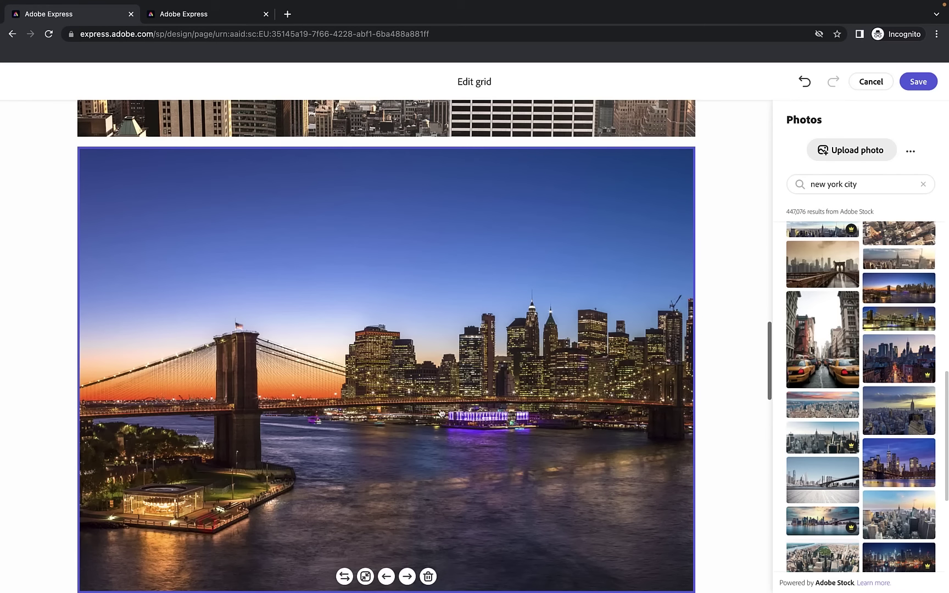
{"action": "scroll", "coordinate": [541, 316], "scroll_direction": "down", "scroll_amount": 1}
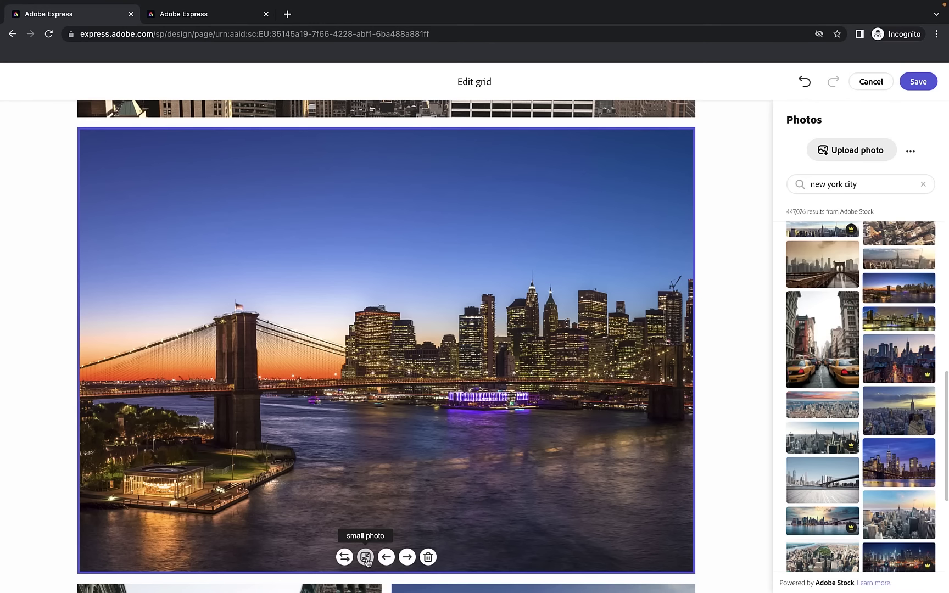
{"action": "left_click", "coordinate": [366, 557]}
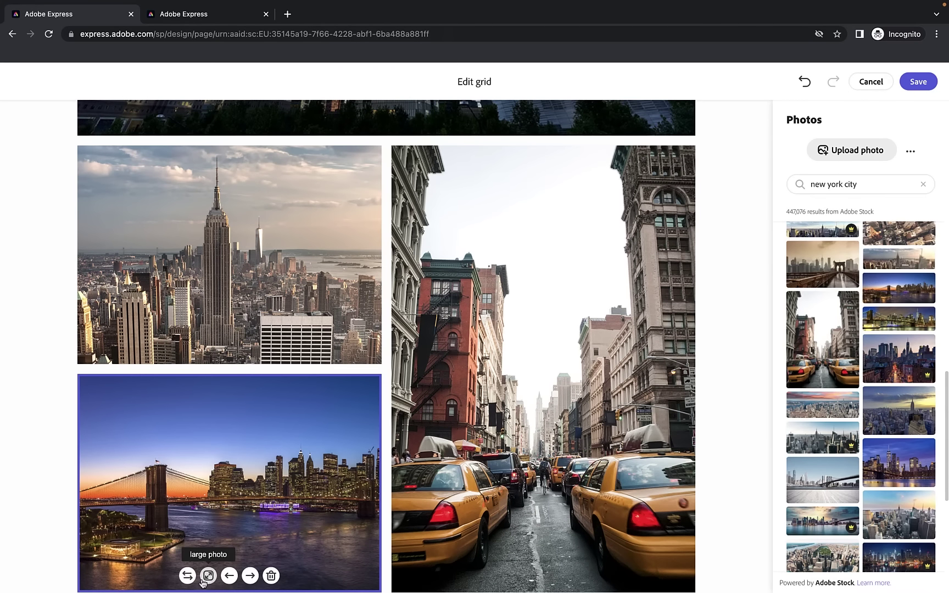
{"action": "left_click", "coordinate": [206, 579]}
{"action": "left_click", "coordinate": [365, 577]}
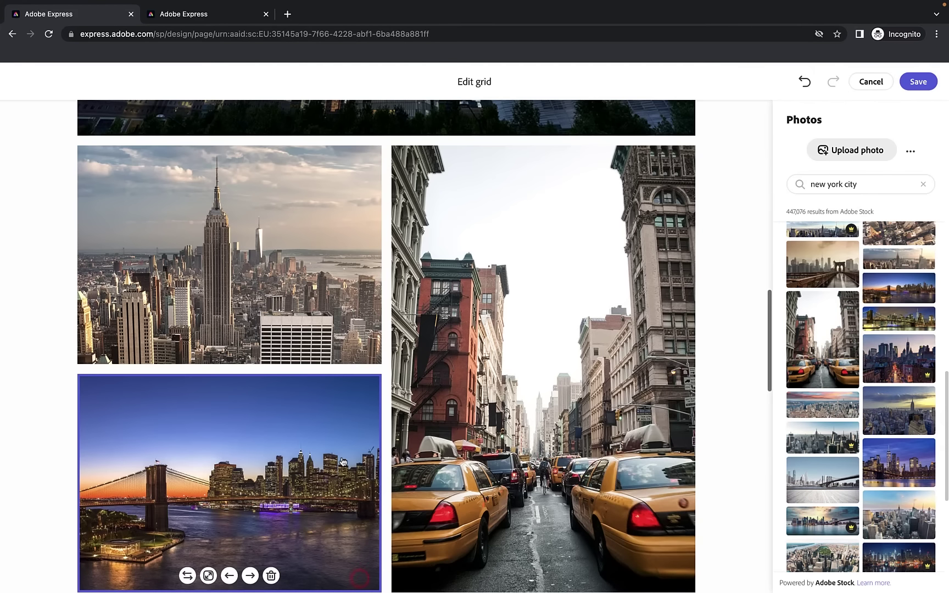
{"action": "scroll", "coordinate": [336, 460], "scroll_direction": "down", "scroll_amount": 2}
{"action": "scroll", "coordinate": [255, 447], "scroll_direction": "down", "scroll_amount": 7}
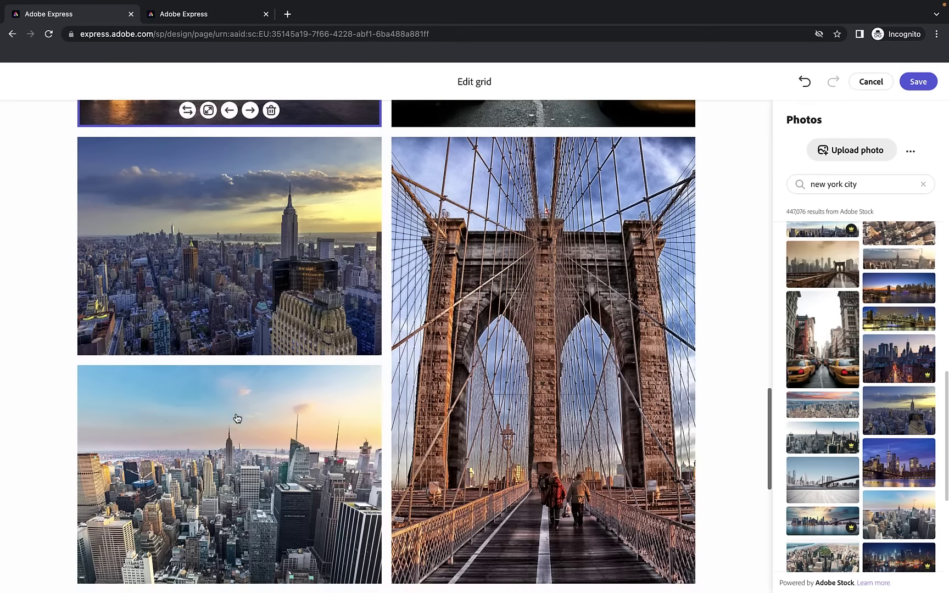
{"action": "scroll", "coordinate": [256, 452], "scroll_direction": "up", "scroll_amount": 4}
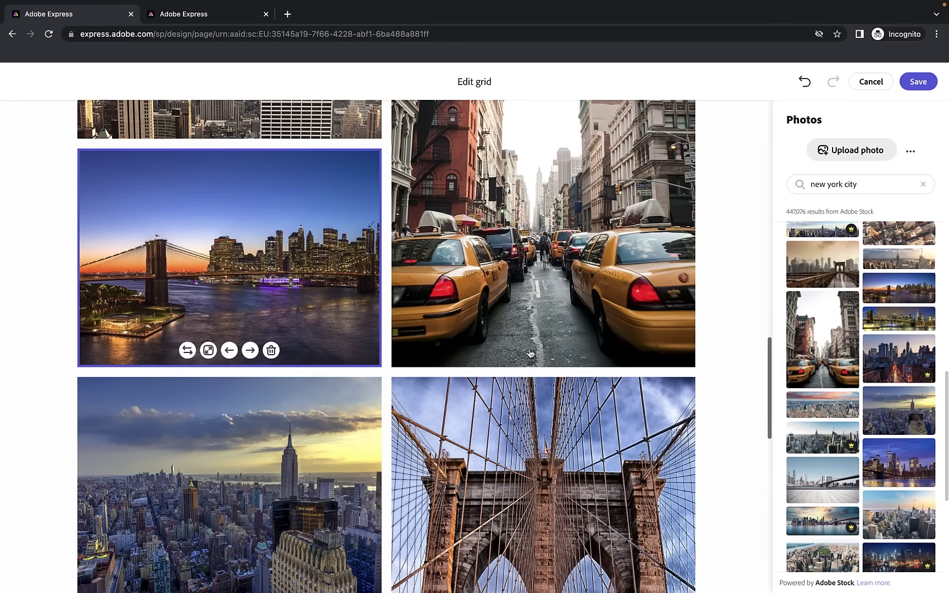
{"action": "scroll", "coordinate": [303, 438], "scroll_direction": "down", "scroll_amount": 3}
{"action": "scroll", "coordinate": [303, 451], "scroll_direction": "up", "scroll_amount": 6}
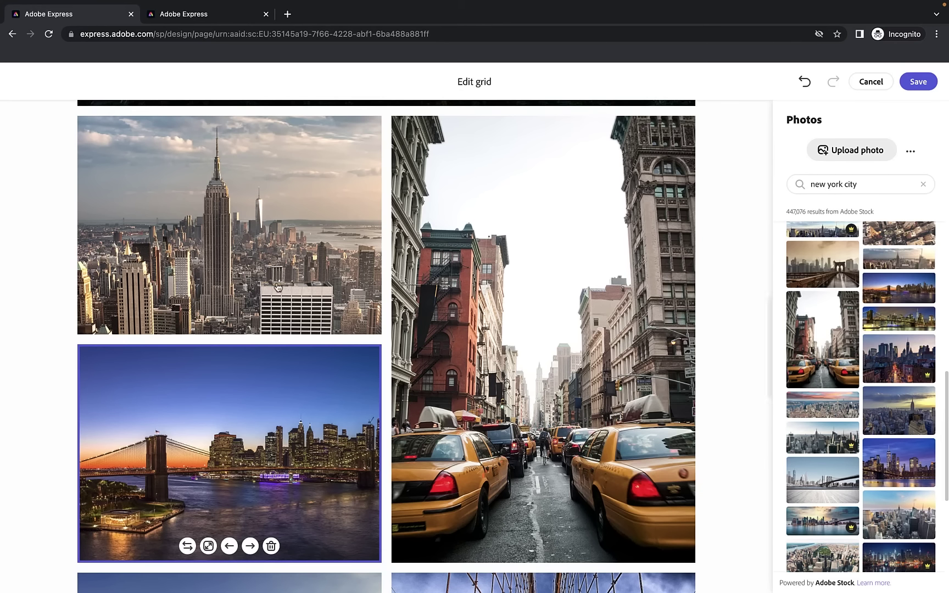
Move the Empire State skyline photo forward four times into the third row's right slot
{"action": "left_click", "coordinate": [264, 251]}
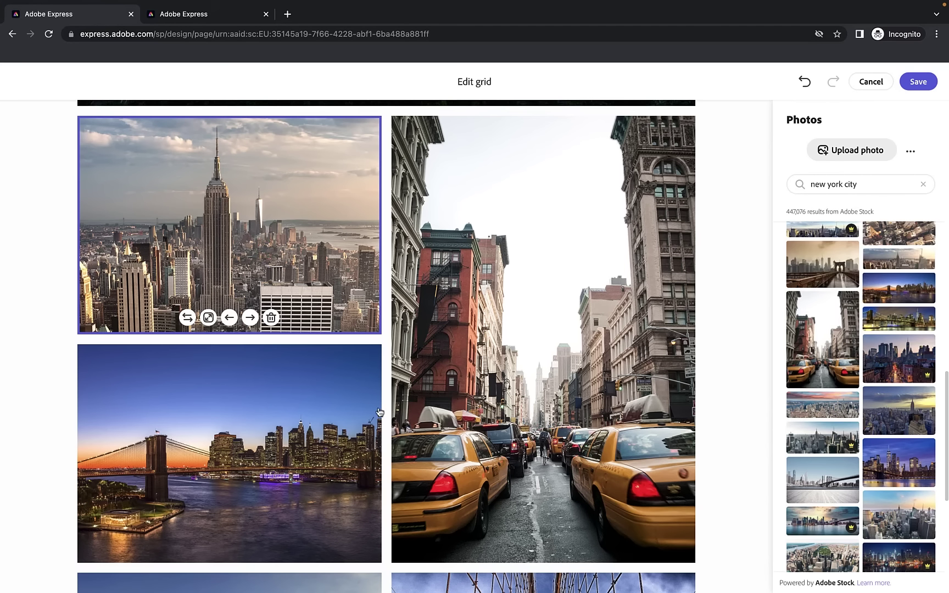
{"action": "left_click", "coordinate": [251, 318]}
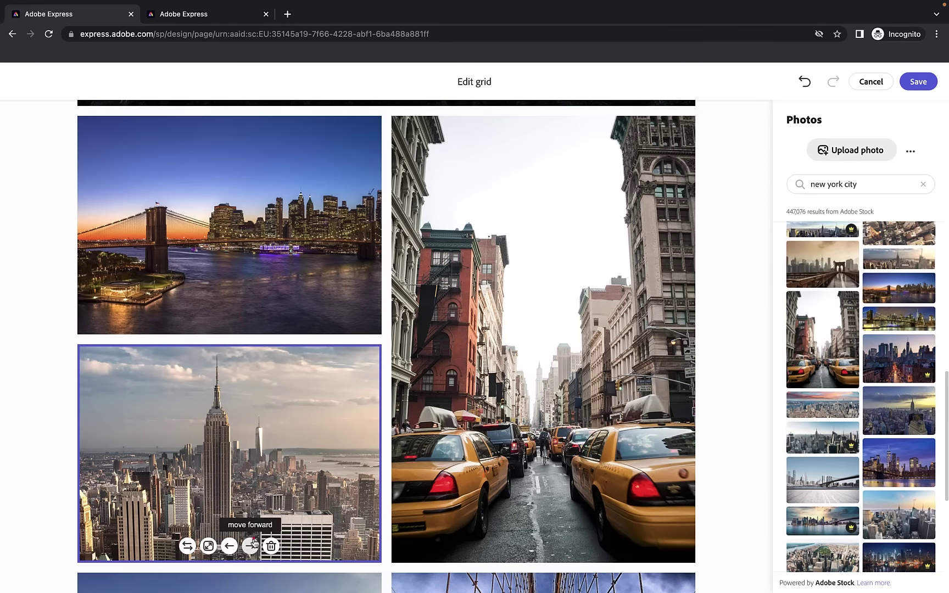
{"action": "left_click", "coordinate": [254, 537]}
{"action": "scroll", "coordinate": [326, 460], "scroll_direction": "down", "scroll_amount": 1}
{"action": "left_click", "coordinate": [198, 528]}
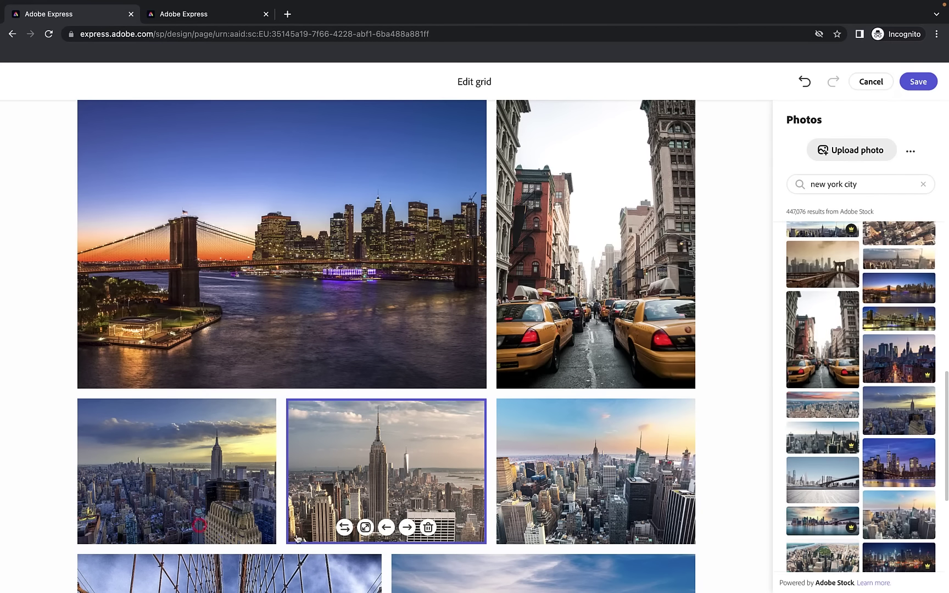
{"action": "left_click", "coordinate": [406, 527]}
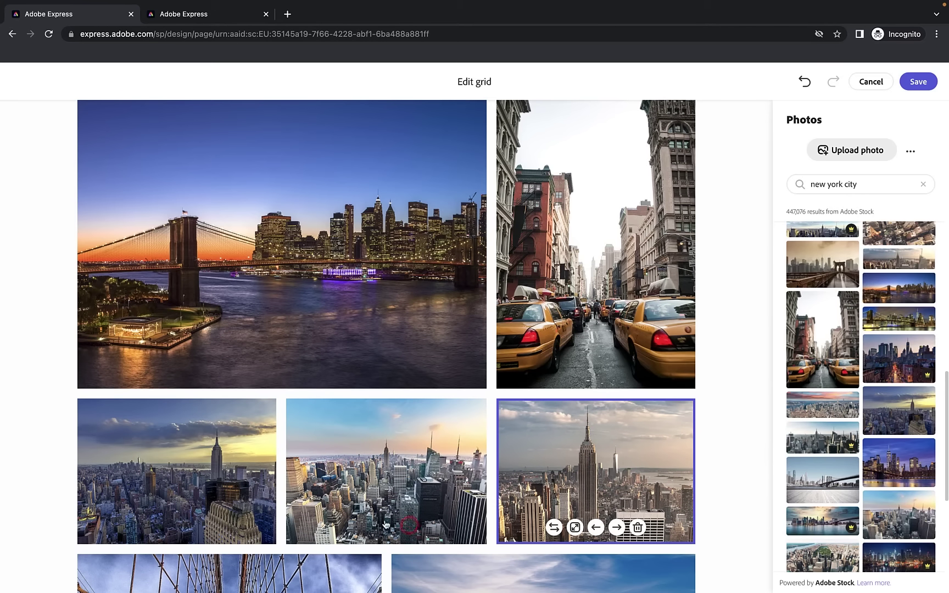
{"action": "scroll", "coordinate": [387, 522], "scroll_direction": "down", "scroll_amount": 7}
{"action": "scroll", "coordinate": [399, 504], "scroll_direction": "down", "scroll_amount": 4}
{"action": "scroll", "coordinate": [399, 504], "scroll_direction": "up", "scroll_amount": 10}
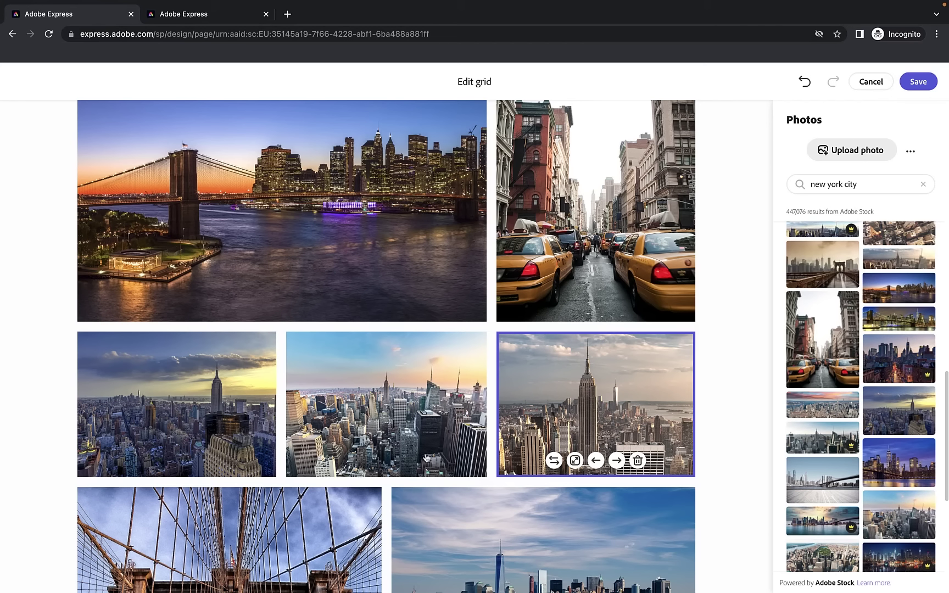
{"action": "left_click", "coordinate": [442, 374]}
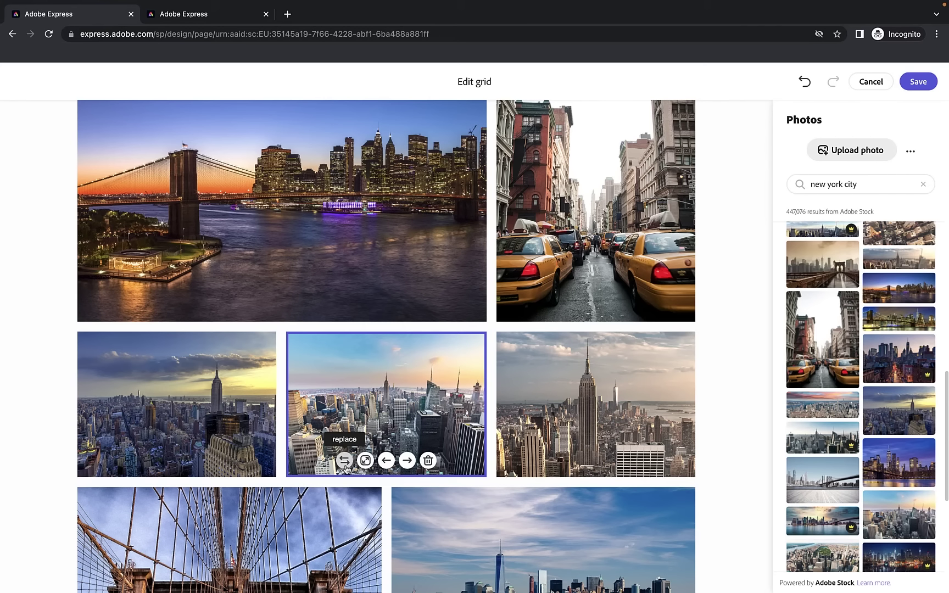
Replace the middle skyline photo with the Brooklyn Bridge skyline stock photo and keep the grid changes
{"action": "left_click", "coordinate": [345, 461]}
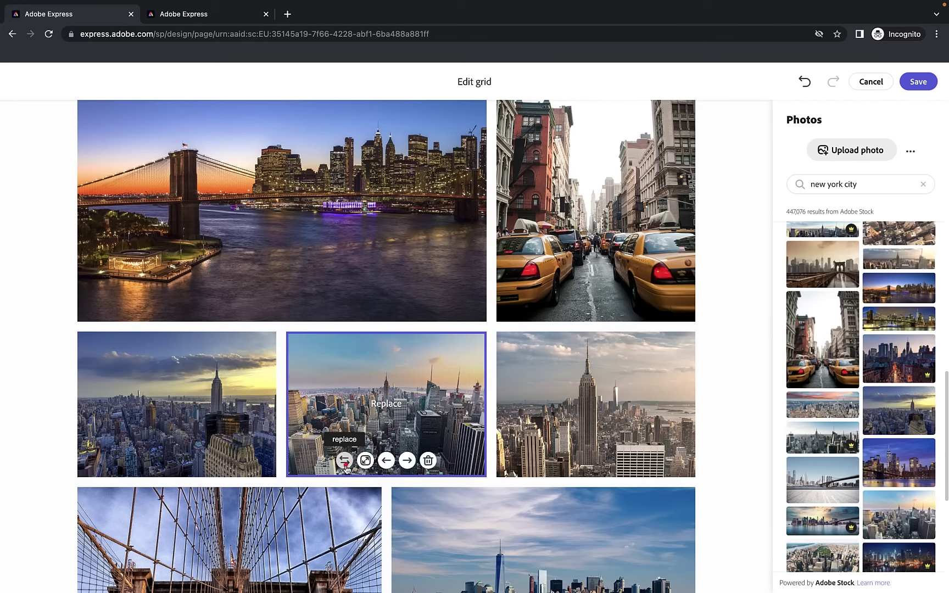
{"action": "scroll", "coordinate": [869, 403], "scroll_direction": "down", "scroll_amount": 6}
{"action": "scroll", "coordinate": [869, 403], "scroll_direction": "down", "scroll_amount": 3}
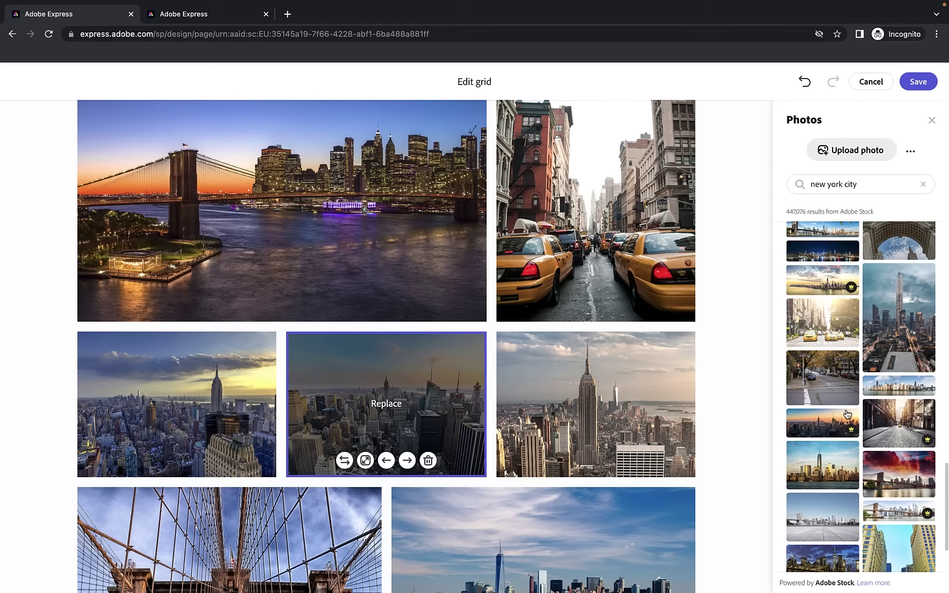
{"action": "scroll", "coordinate": [831, 465], "scroll_direction": "down", "scroll_amount": 1}
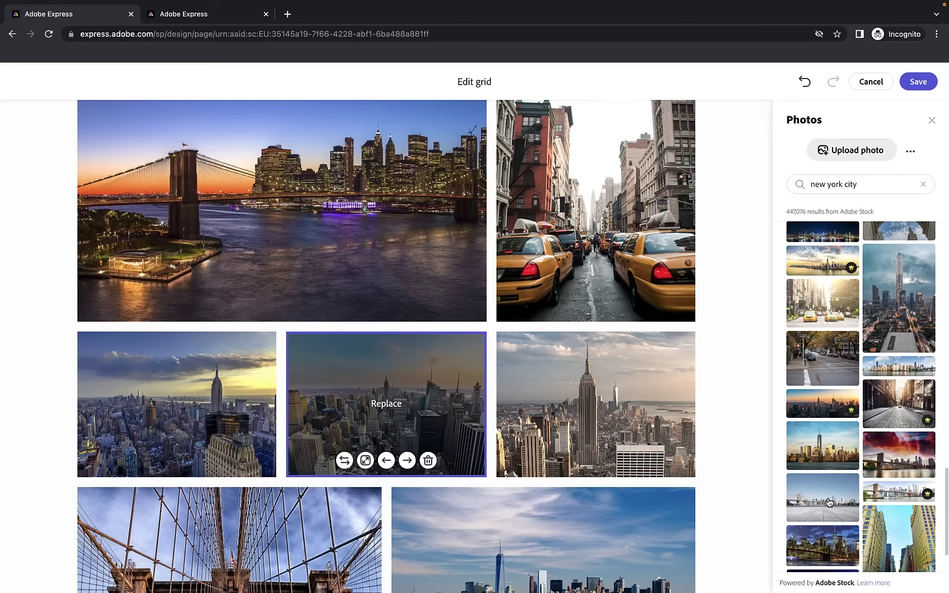
{"action": "left_click", "coordinate": [817, 499]}
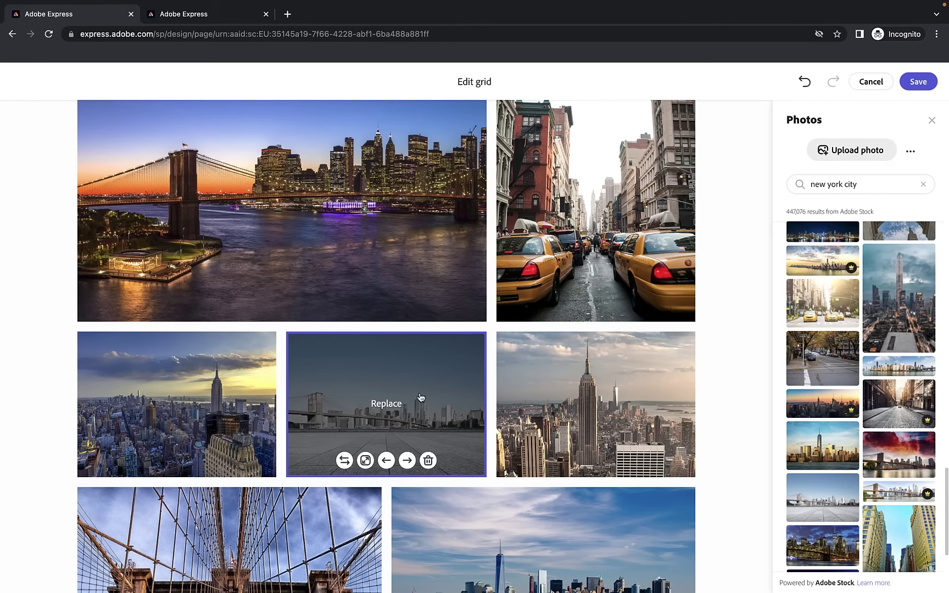
{"action": "scroll", "coordinate": [422, 396], "scroll_direction": "down", "scroll_amount": 10}
{"action": "scroll", "coordinate": [422, 397], "scroll_direction": "up", "scroll_amount": 15}
{"action": "scroll", "coordinate": [422, 396], "scroll_direction": "up", "scroll_amount": 5}
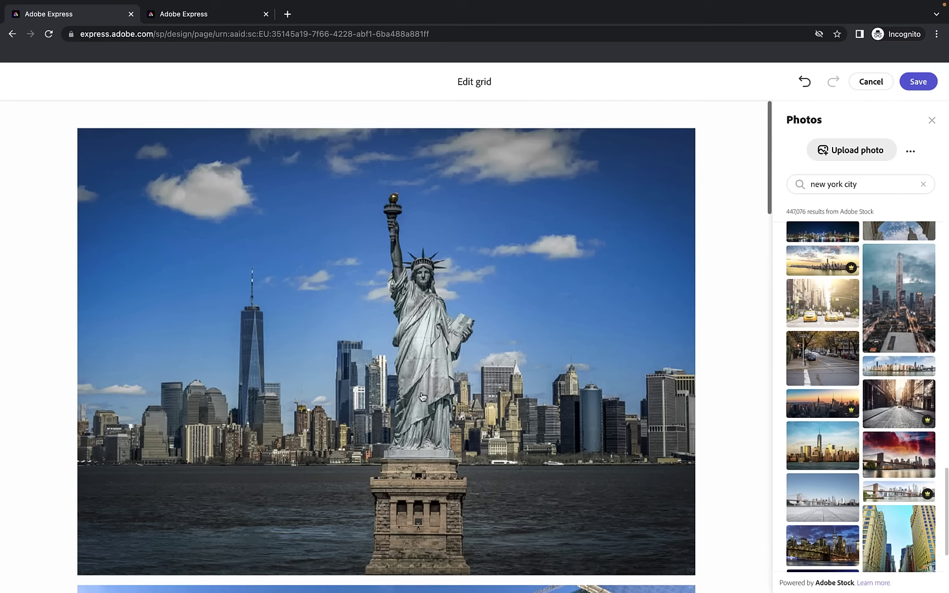
{"action": "left_click", "coordinate": [919, 82]}
Caption the photo grid 'Some images of NYC'
{"action": "scroll", "coordinate": [296, 265], "scroll_direction": "up", "scroll_amount": 5}
{"action": "scroll", "coordinate": [296, 266], "scroll_direction": "down", "scroll_amount": 15}
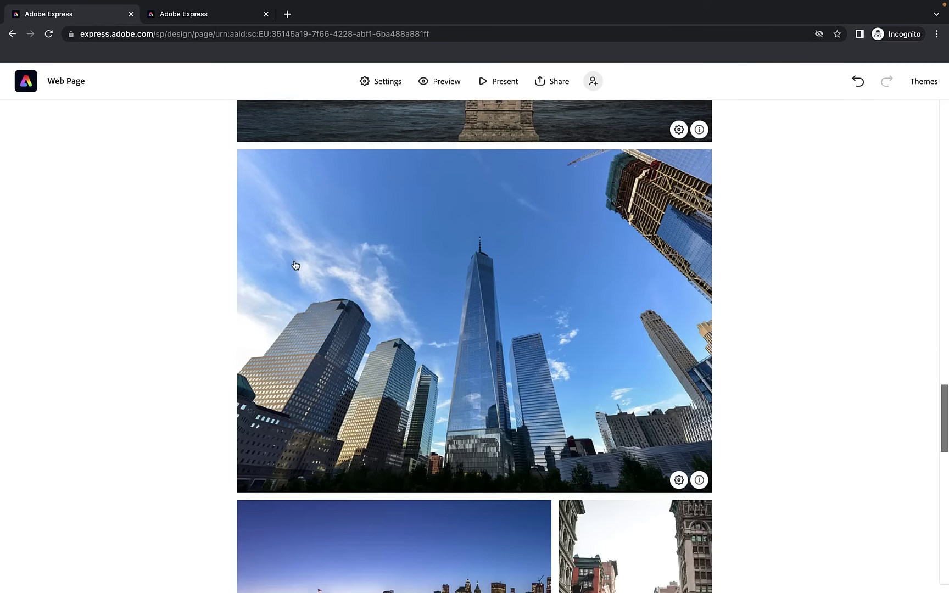
{"action": "scroll", "coordinate": [296, 265], "scroll_direction": "up", "scroll_amount": 10}
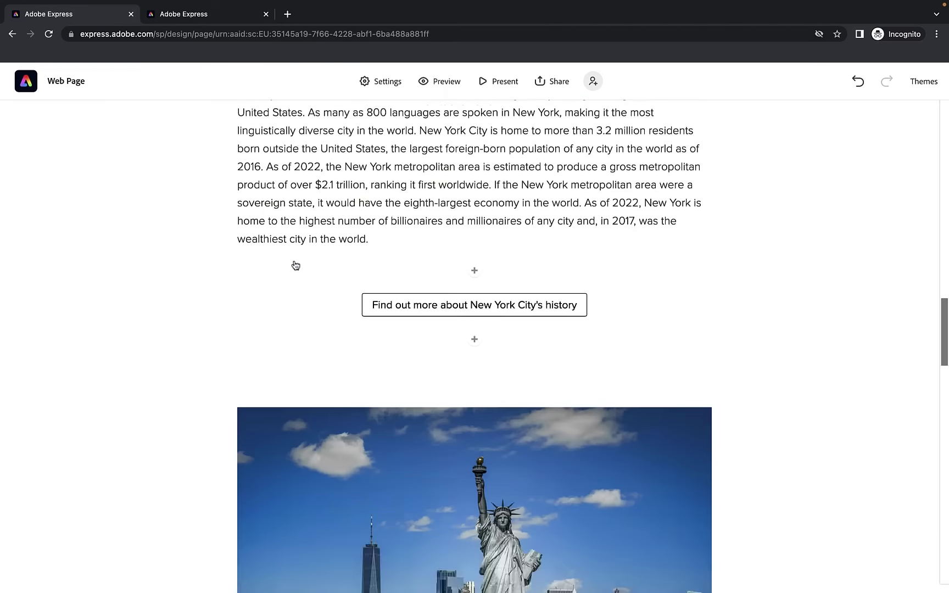
{"action": "scroll", "coordinate": [296, 265], "scroll_direction": "down", "scroll_amount": 10}
{"action": "left_click", "coordinate": [458, 465]}
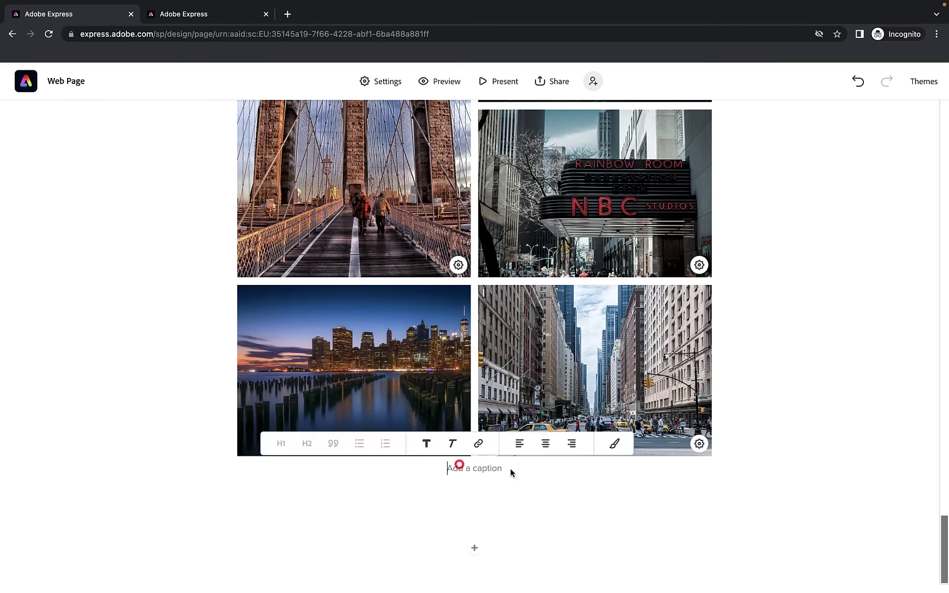
{"action": "type", "text": "Some images o"}
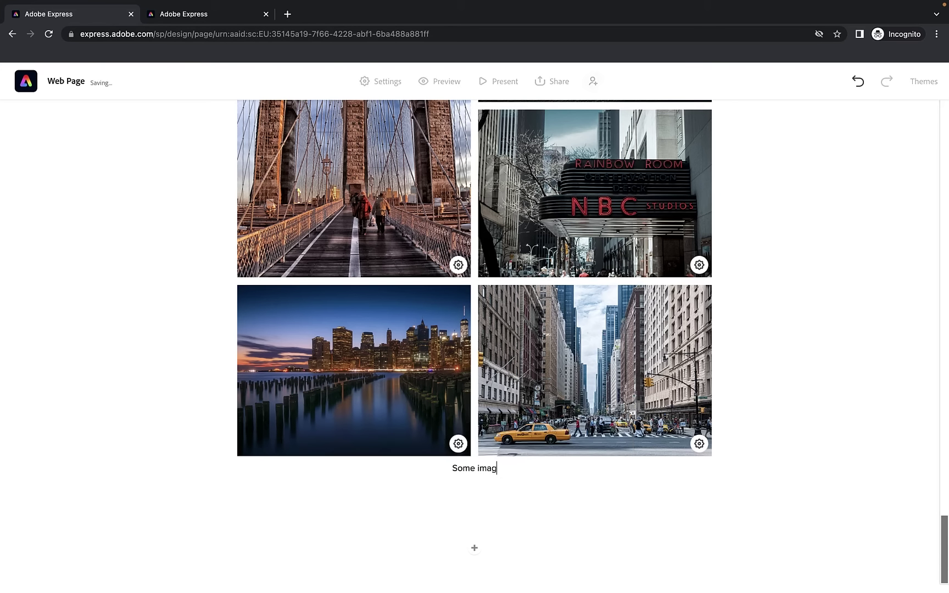
{"action": "key", "text": "BackSpace"}
{"action": "key", "text": "BackSpace"}
{"action": "key", "text": "BackSpace"}
{"action": "type", "text": "s of Ne"}
{"action": "key", "text": "BackSpace"}
{"action": "type", "text": "YC"}
{"action": "left_click", "coordinate": [475, 549]}
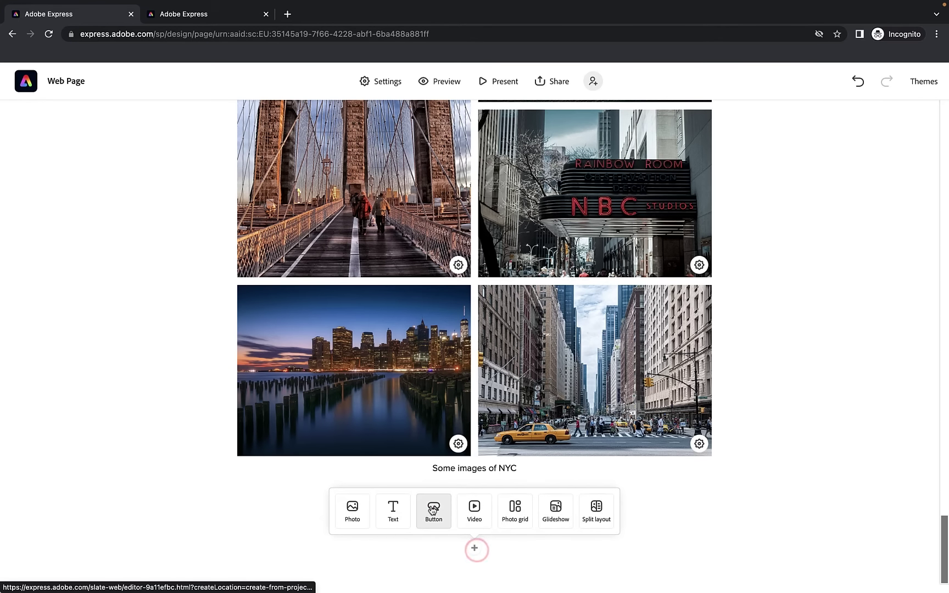
Add a centred 'View more NYC photos' button linking to the pasted Pixabay NYC search
{"action": "left_click", "coordinate": [432, 510]}
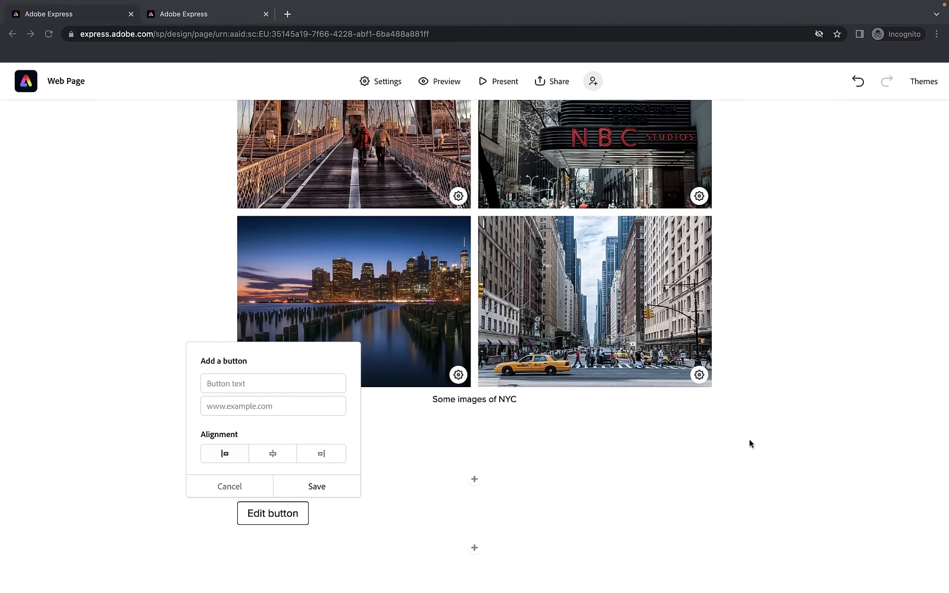
{"action": "left_click", "coordinate": [286, 408]}
{"action": "type", "text": "https://pixabay.com/images/search/new%20york/"}
{"action": "left_click", "coordinate": [248, 383]}
{"action": "type", "text": "View more o"}
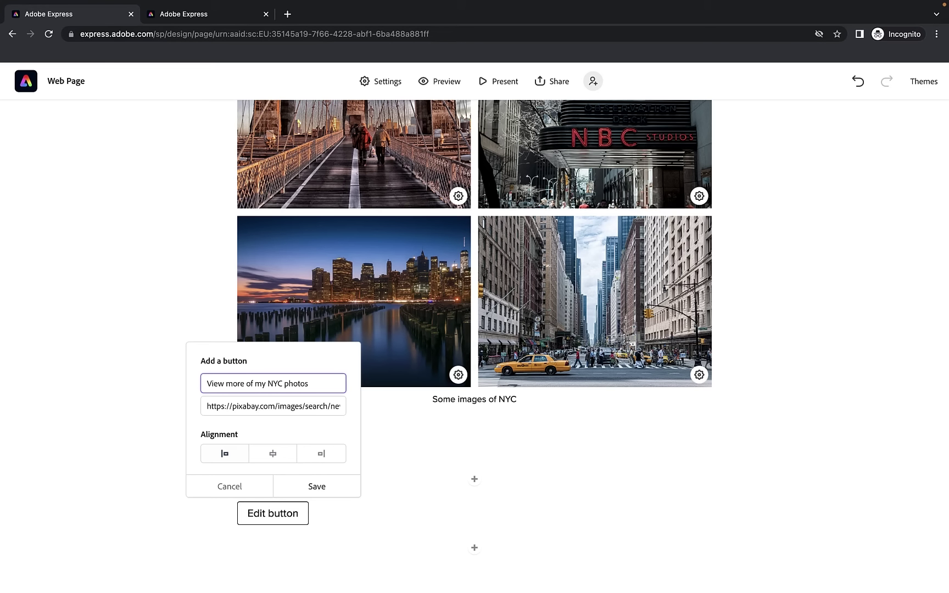
{"action": "left_click", "coordinate": [221, 381]}
{"action": "left_click", "coordinate": [259, 384]}
{"action": "key", "text": "BackSpace"}
{"action": "key", "text": "BackSpace"}
{"action": "key", "text": "BackSpace"}
{"action": "key", "text": "BackSpace"}
{"action": "key", "text": "BackSpace"}
{"action": "key", "text": "BackSpace"}
{"action": "left_click", "coordinate": [272, 454]}
{"action": "left_click", "coordinate": [317, 486]}
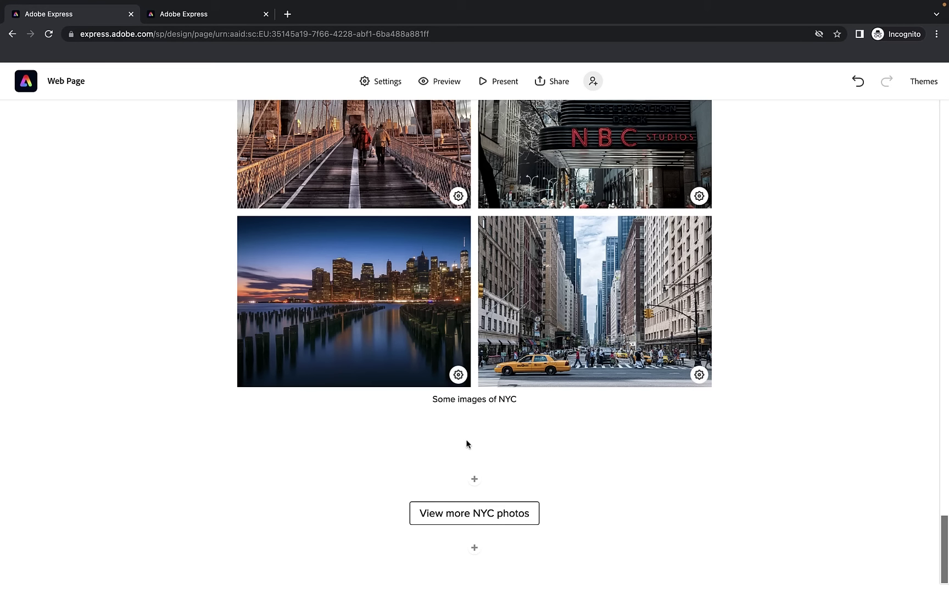
{"action": "scroll", "coordinate": [467, 317], "scroll_direction": "up", "scroll_amount": 8}
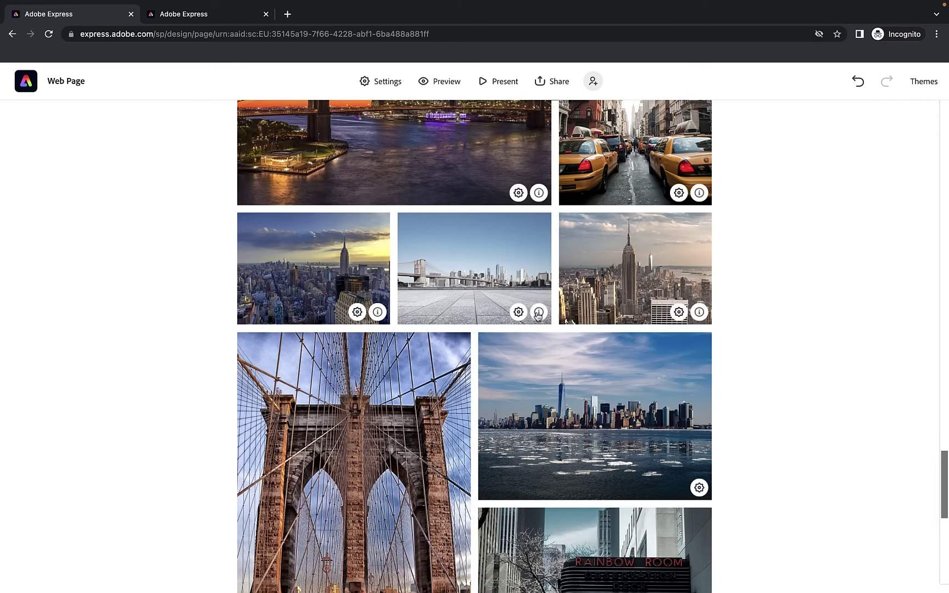
Open the empty-street photo's original stock source page from its info credit
{"action": "left_click", "coordinate": [538, 314]}
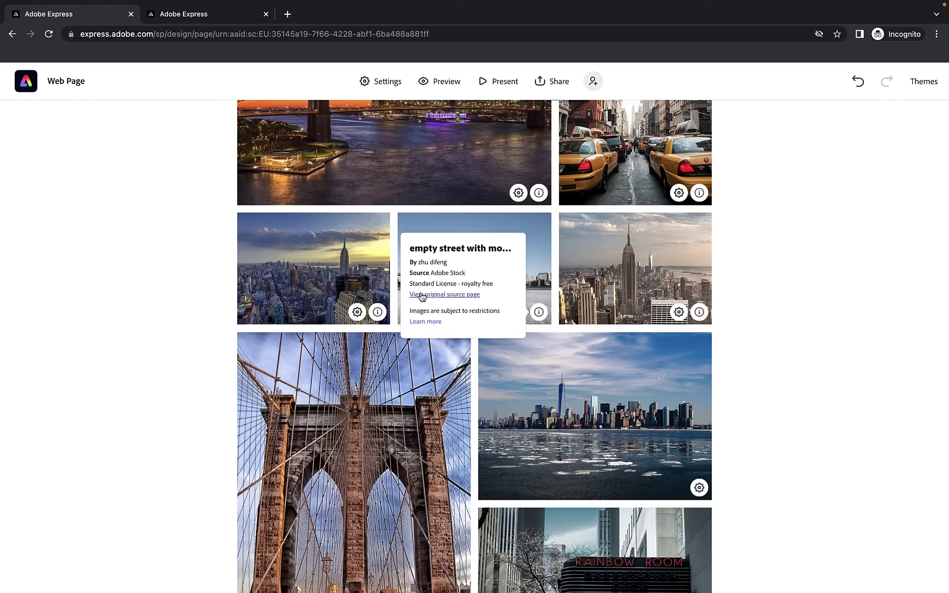
{"action": "left_click", "coordinate": [444, 295]}
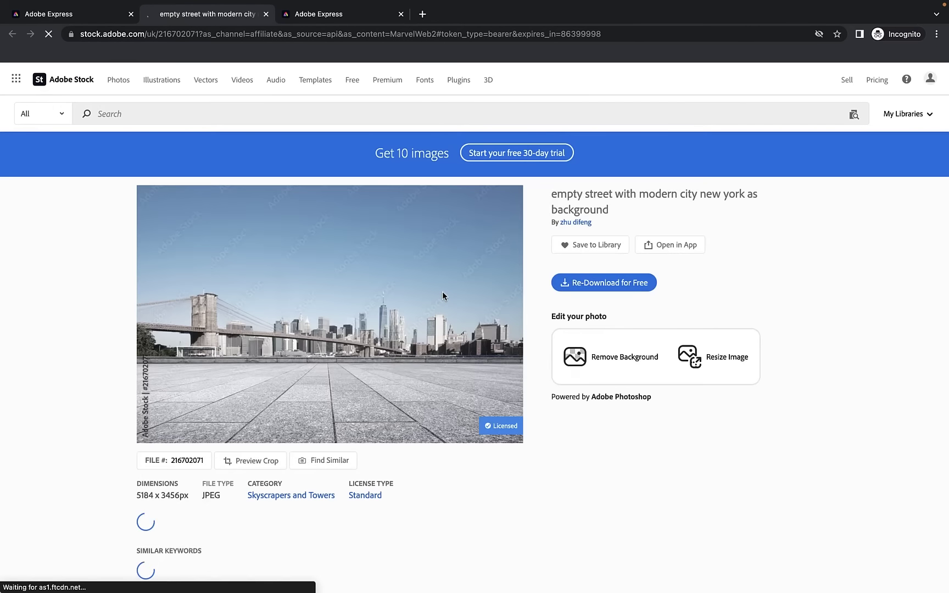
Skim the Adobe Stock source page, then close its tab
{"action": "scroll", "coordinate": [376, 301], "scroll_direction": "down", "scroll_amount": 1}
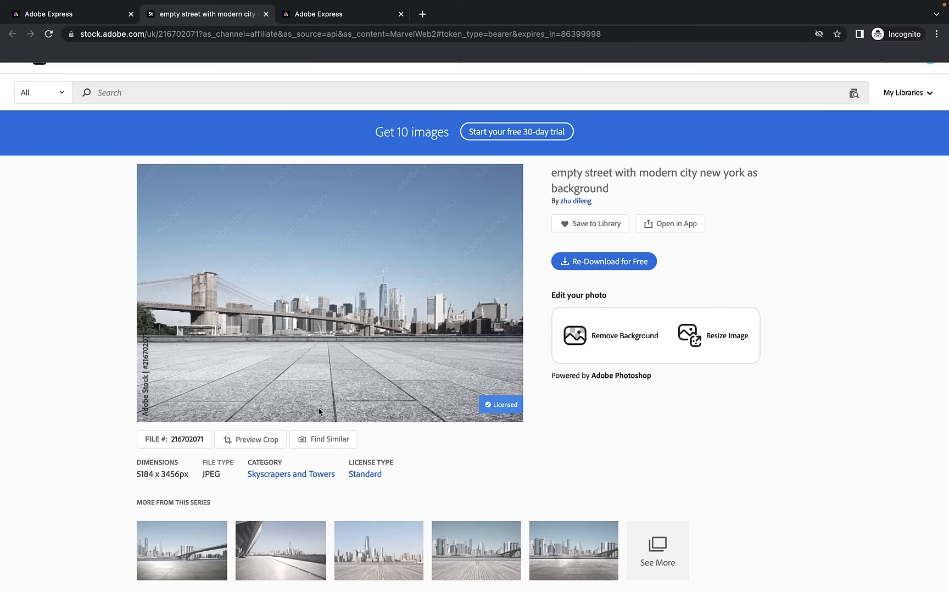
{"action": "left_click", "coordinate": [265, 14]}
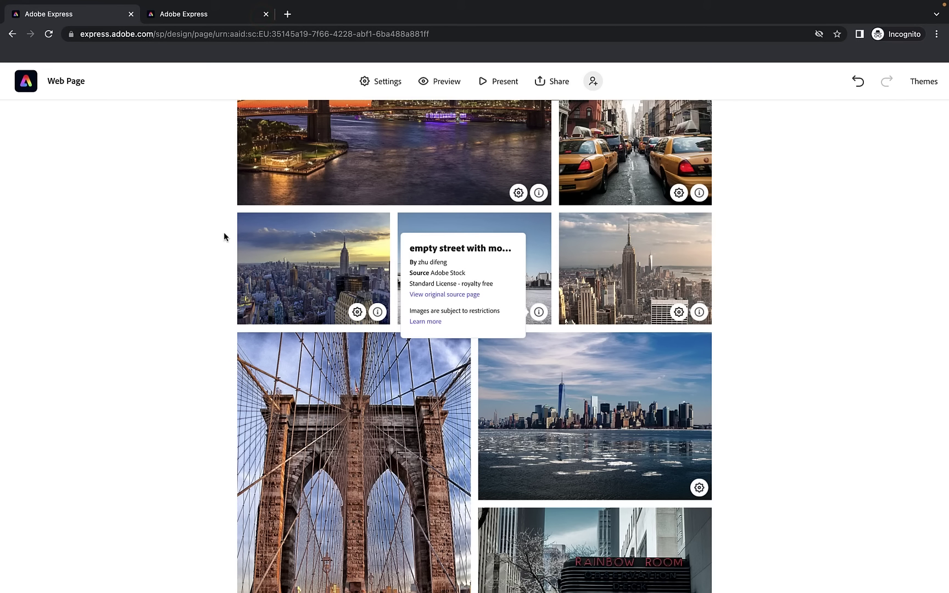
Dismiss the photo info popup and open alt text settings for the top-left skyline photo
{"action": "left_click", "coordinate": [139, 256]}
{"action": "scroll", "coordinate": [139, 256], "scroll_direction": "up", "scroll_amount": 10}
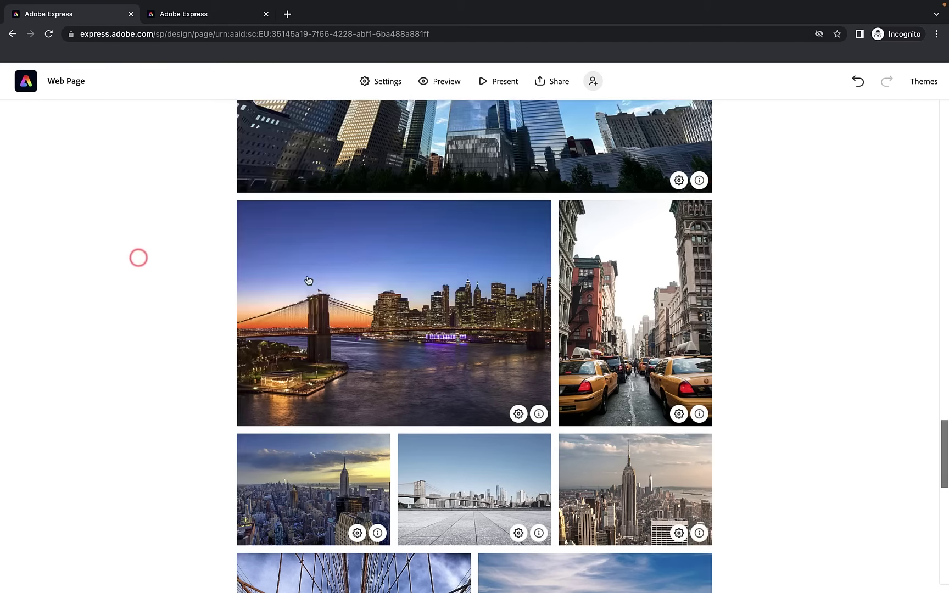
{"action": "scroll", "coordinate": [409, 389], "scroll_direction": "down", "scroll_amount": 15}
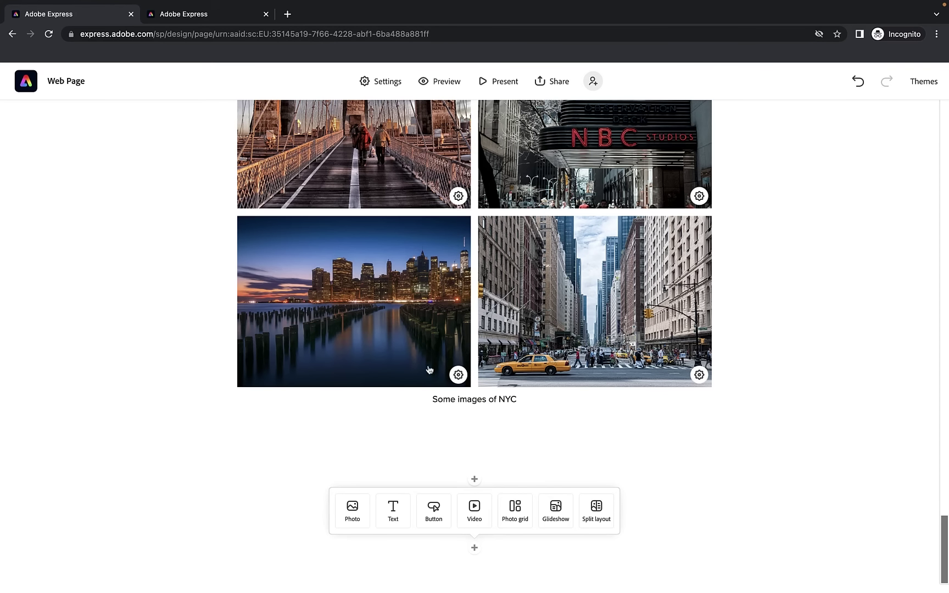
{"action": "scroll", "coordinate": [590, 208], "scroll_direction": "up", "scroll_amount": 5}
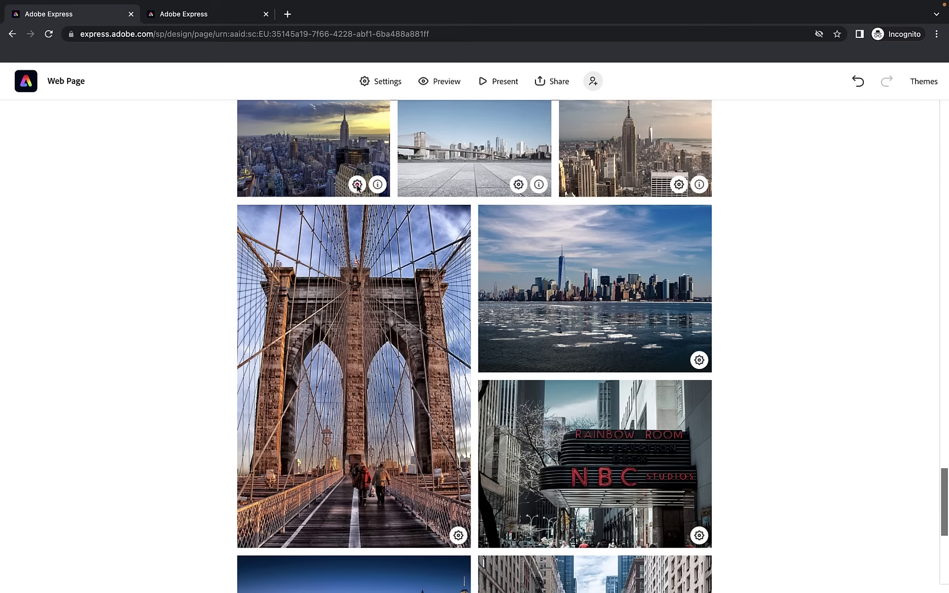
{"action": "left_click", "coordinate": [357, 185]}
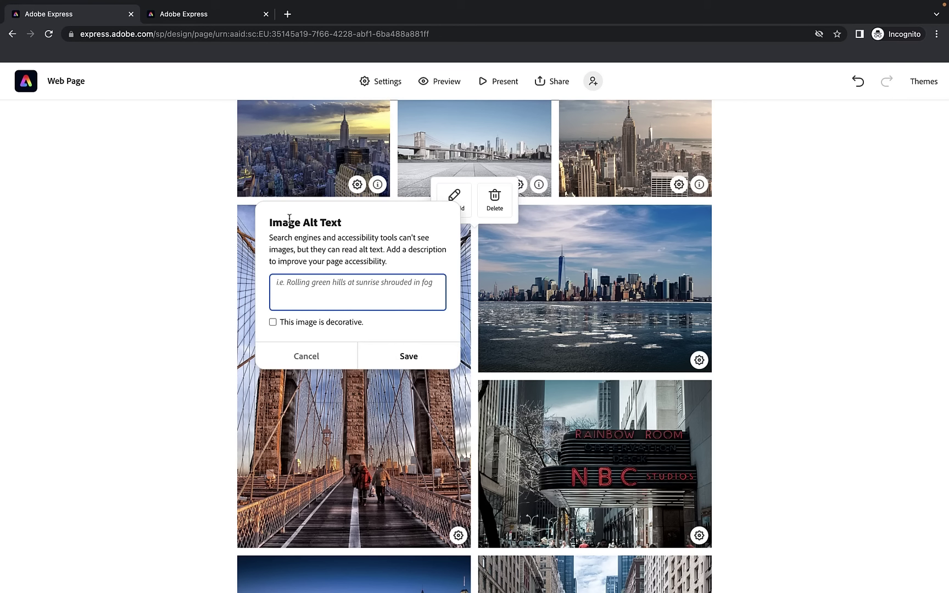
Cancel the alt text dialog without entering a description, then scroll to the page end
{"action": "left_click_drag", "start_coordinate": [271, 238], "coordinate": [381, 237]}
{"action": "left_click", "coordinate": [285, 237]}
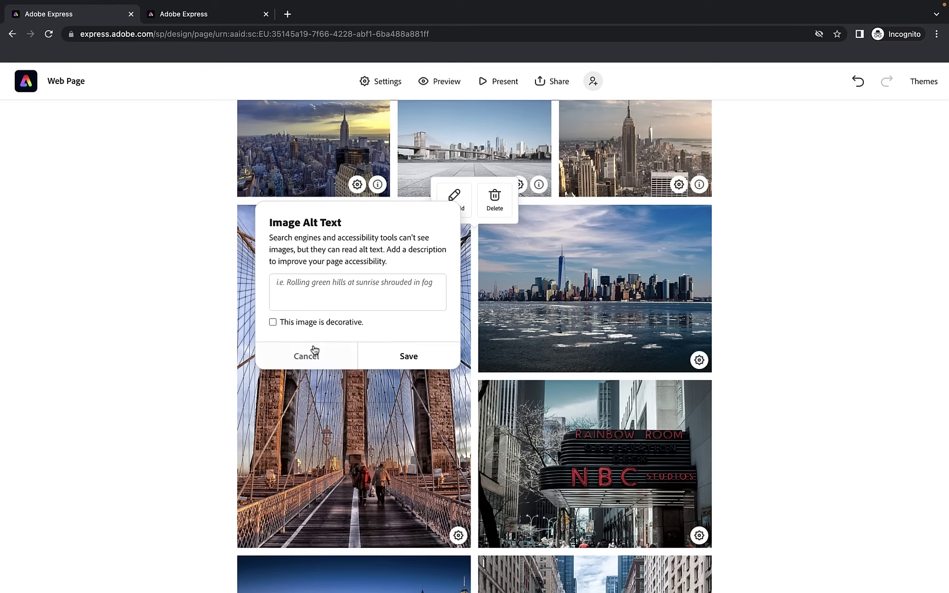
{"action": "left_click", "coordinate": [295, 289]}
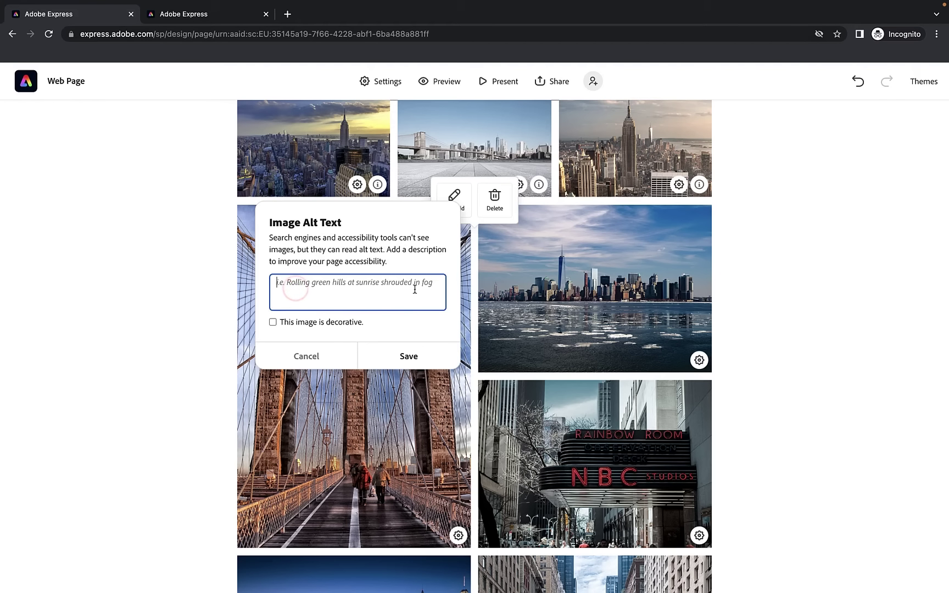
{"action": "left_click", "coordinate": [306, 357]}
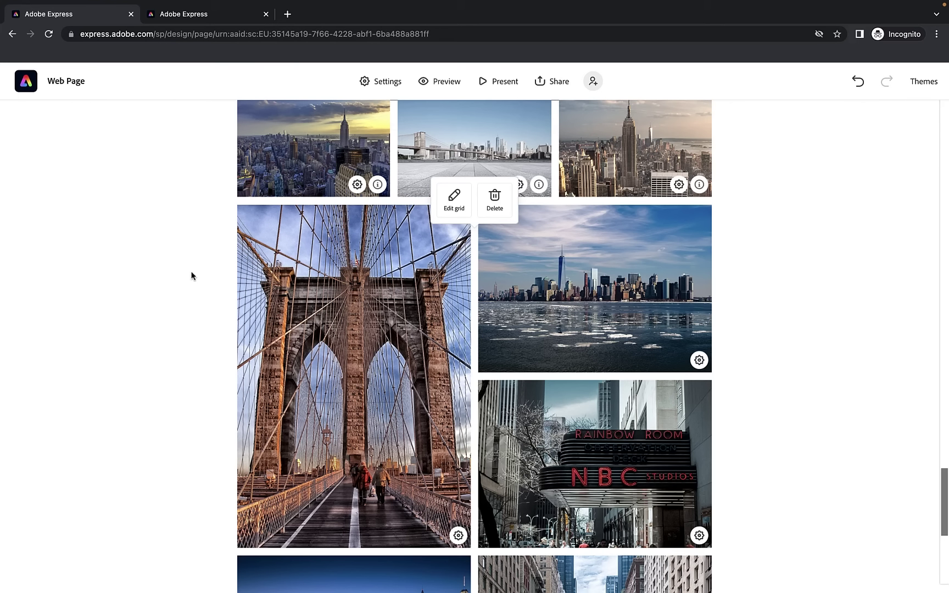
{"action": "scroll", "coordinate": [170, 250], "scroll_direction": "down", "scroll_amount": 6}
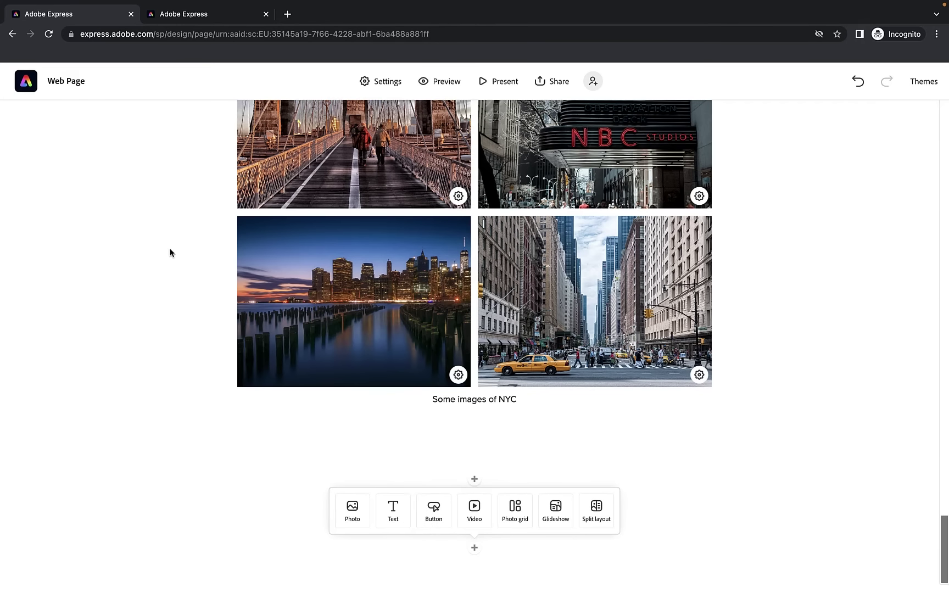
{"action": "left_click", "coordinate": [265, 400]}
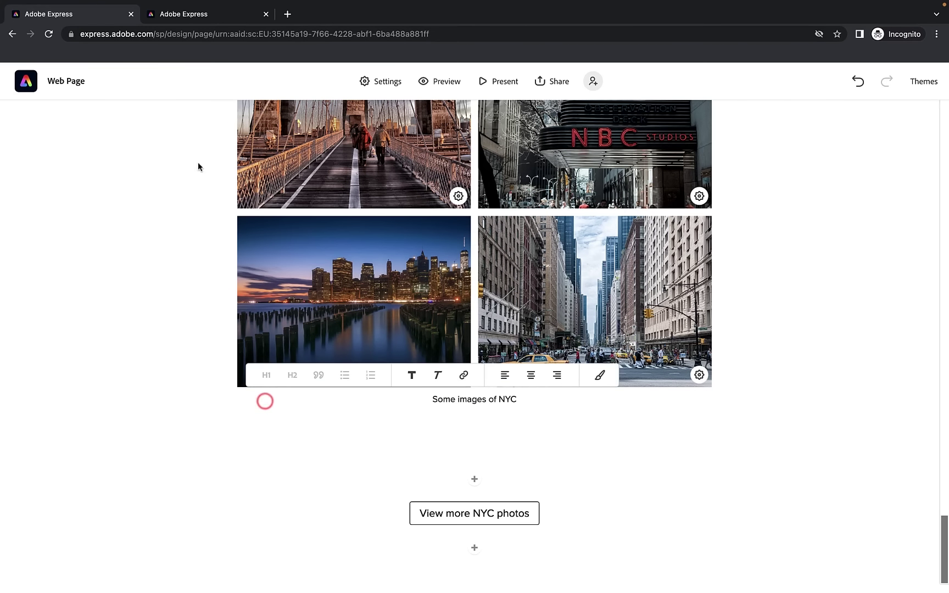
{"action": "left_click", "coordinate": [220, 15]}
{"action": "scroll", "coordinate": [198, 209], "scroll_direction": "down", "scroll_amount": 5}
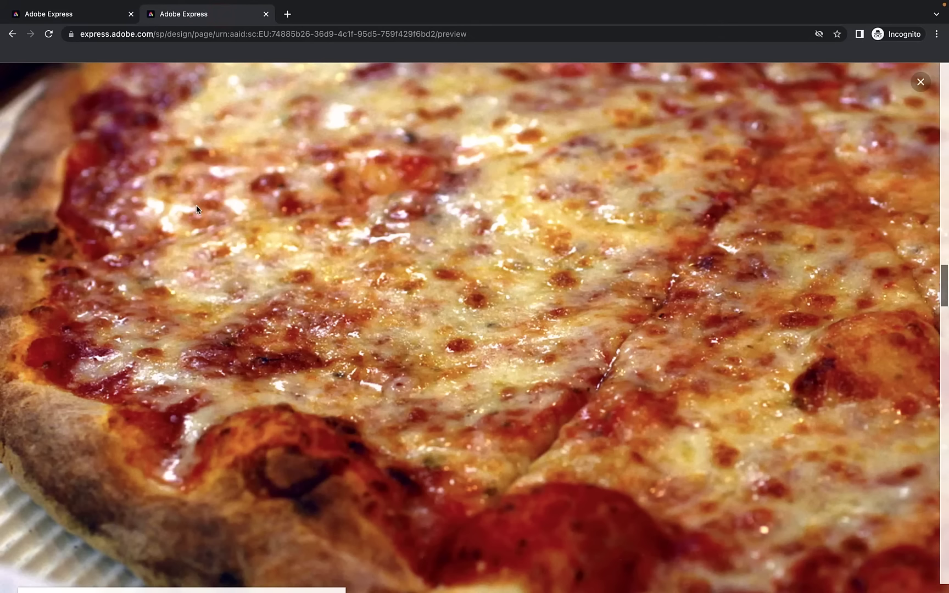
{"action": "scroll", "coordinate": [197, 209], "scroll_direction": "down", "scroll_amount": 6}
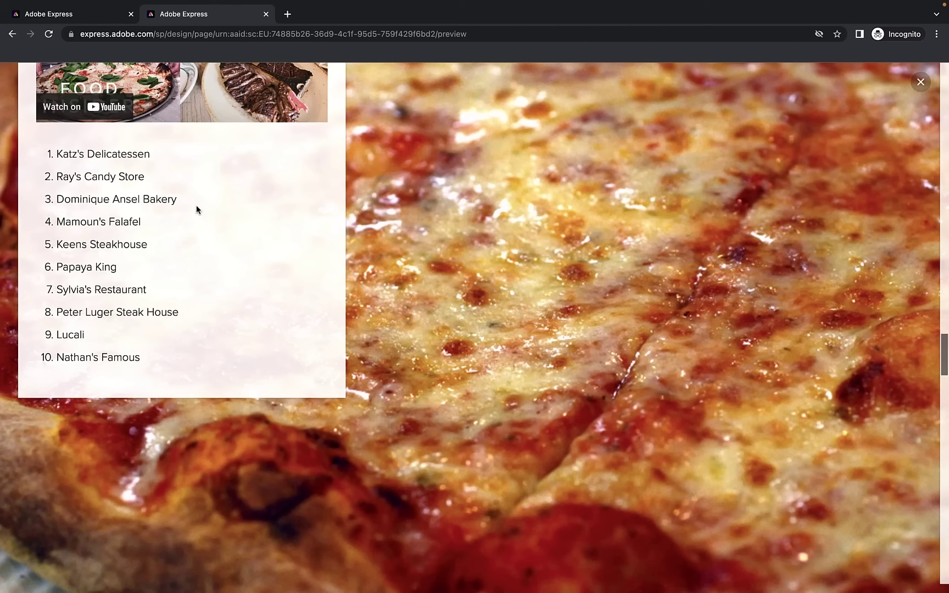
{"action": "left_click", "coordinate": [75, 18]}
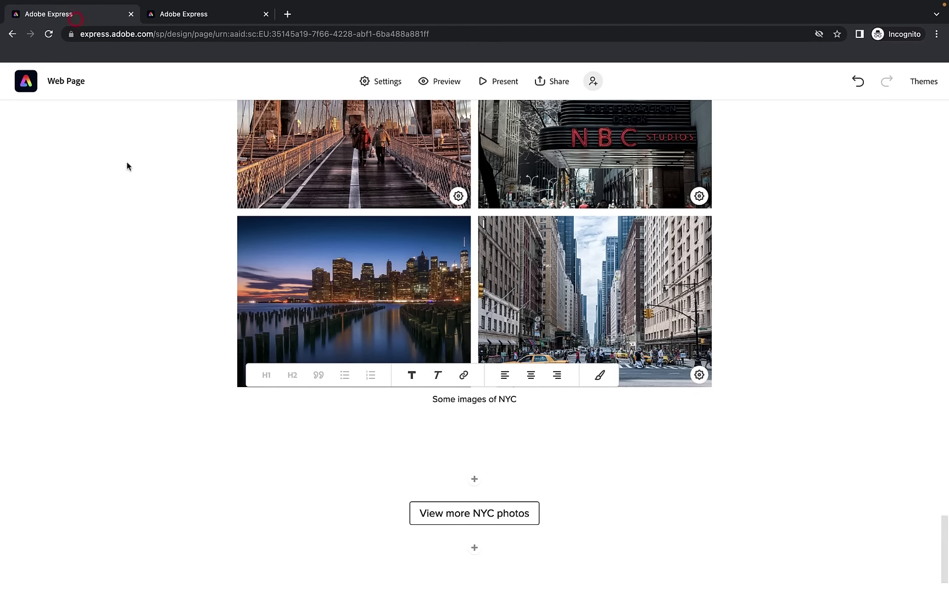
Add a glideshow block and upload NYPizzaPie.jpeg as its first slide
{"action": "left_click", "coordinate": [486, 554]}
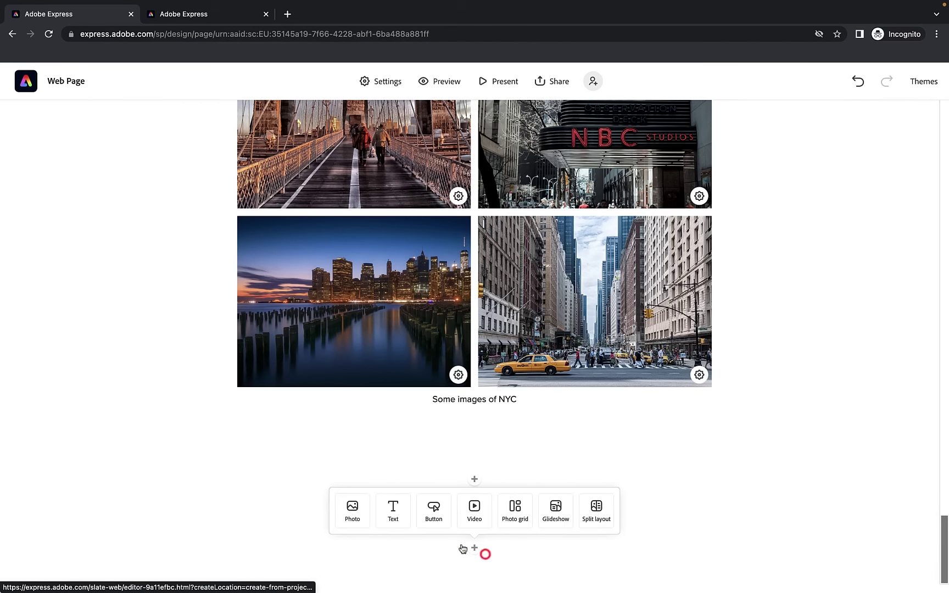
{"action": "left_click", "coordinate": [555, 511]}
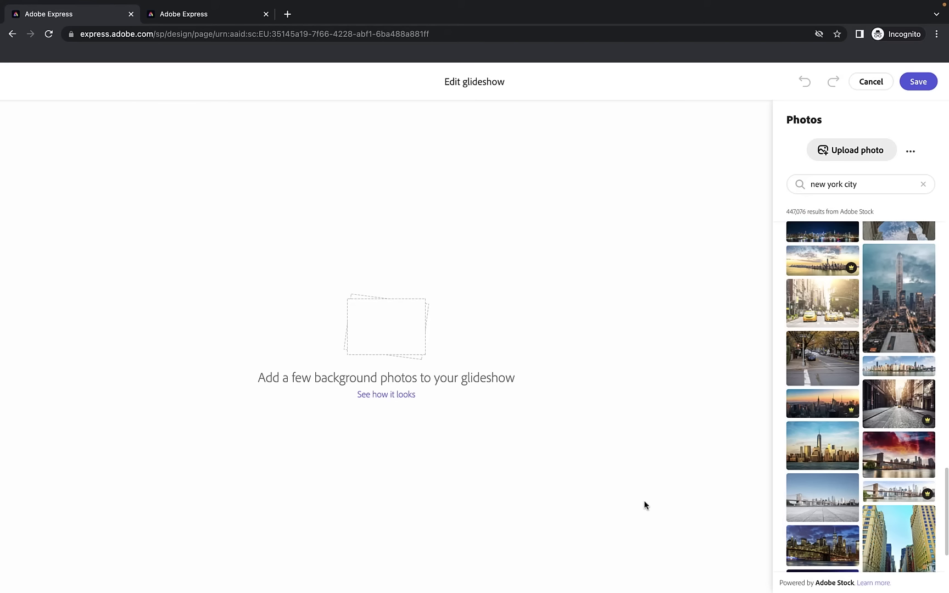
{"action": "left_click", "coordinate": [852, 151]}
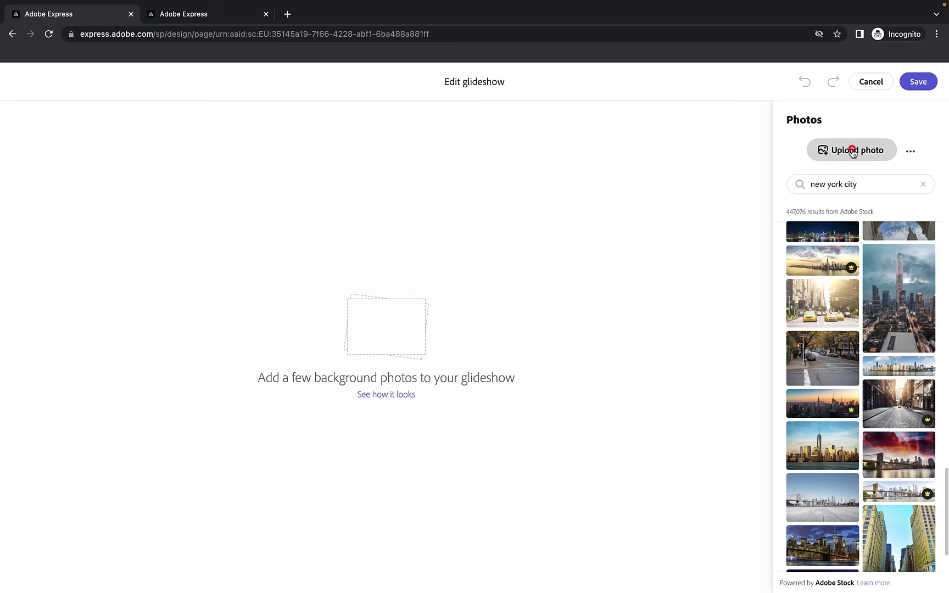
{"action": "left_click", "coordinate": [366, 276]}
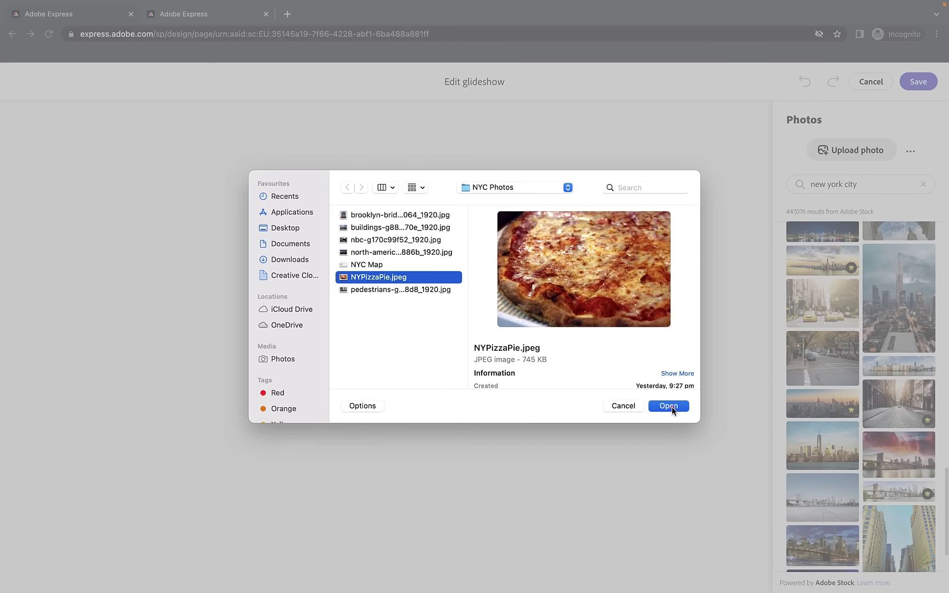
{"action": "left_click", "coordinate": [669, 406]}
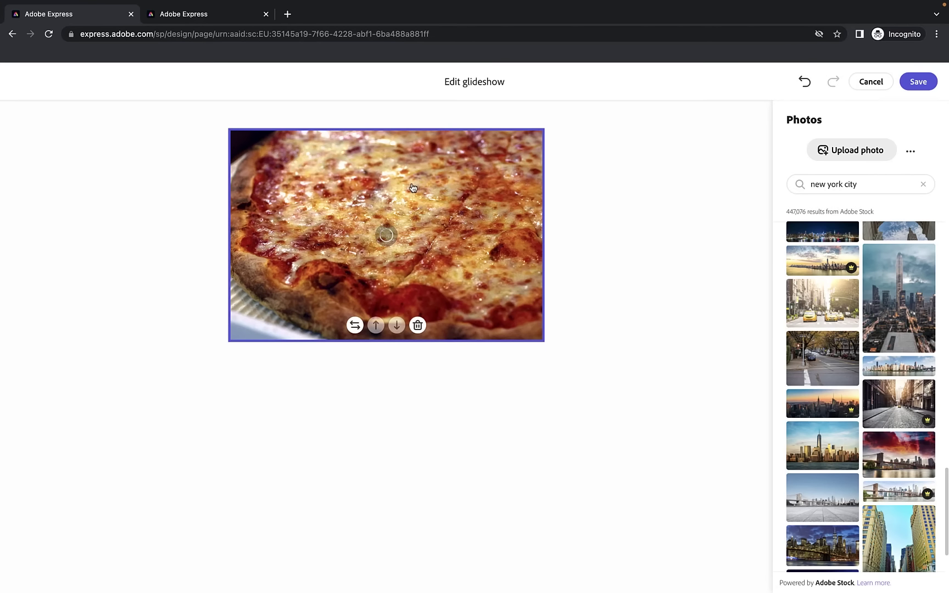
Search stock photos for 'subway' and add the subway doors photo as a slide
{"action": "left_click_drag", "start_coordinate": [865, 183], "coordinate": [846, 183]}
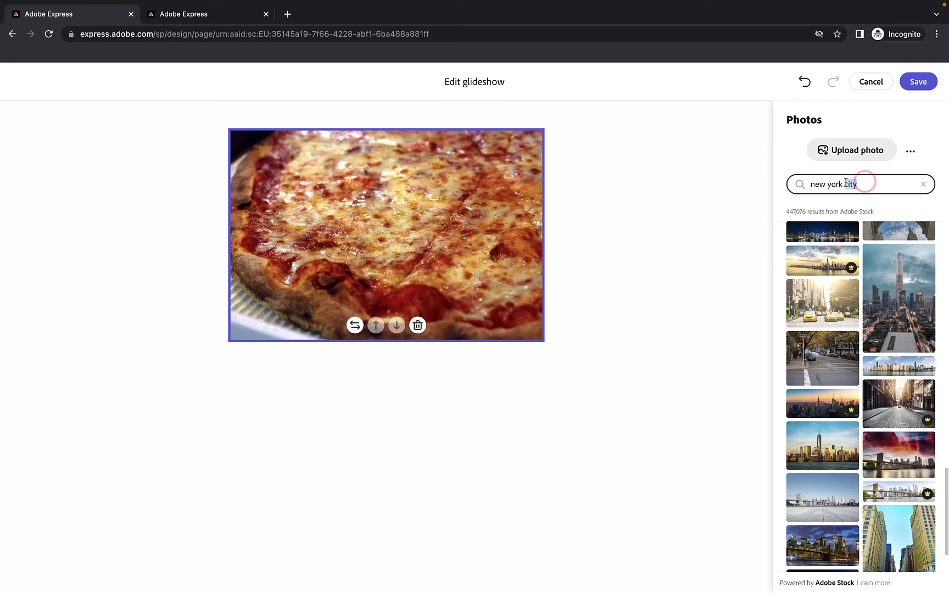
{"action": "type", "text": "subway"}
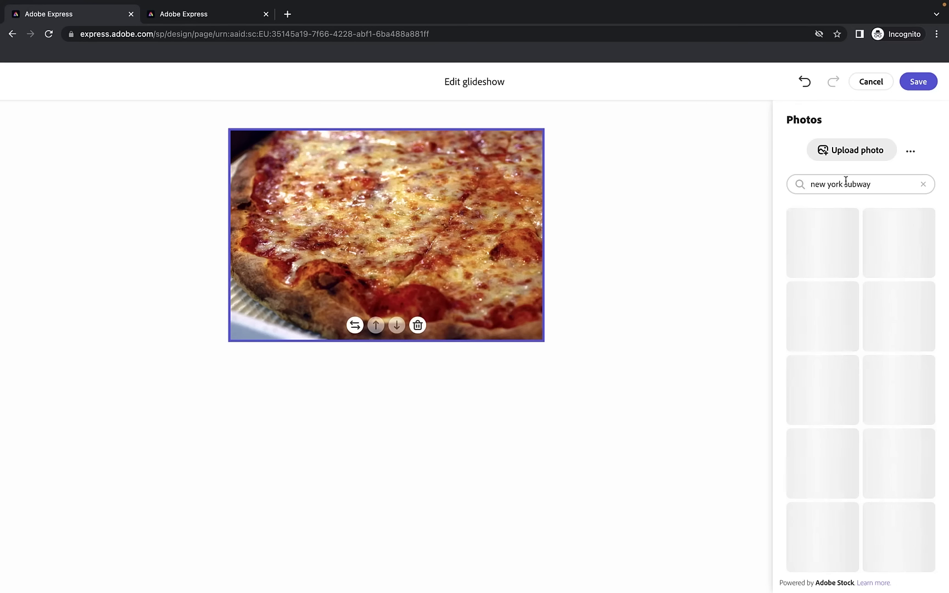
{"action": "scroll", "coordinate": [867, 301], "scroll_direction": "down", "scroll_amount": 1}
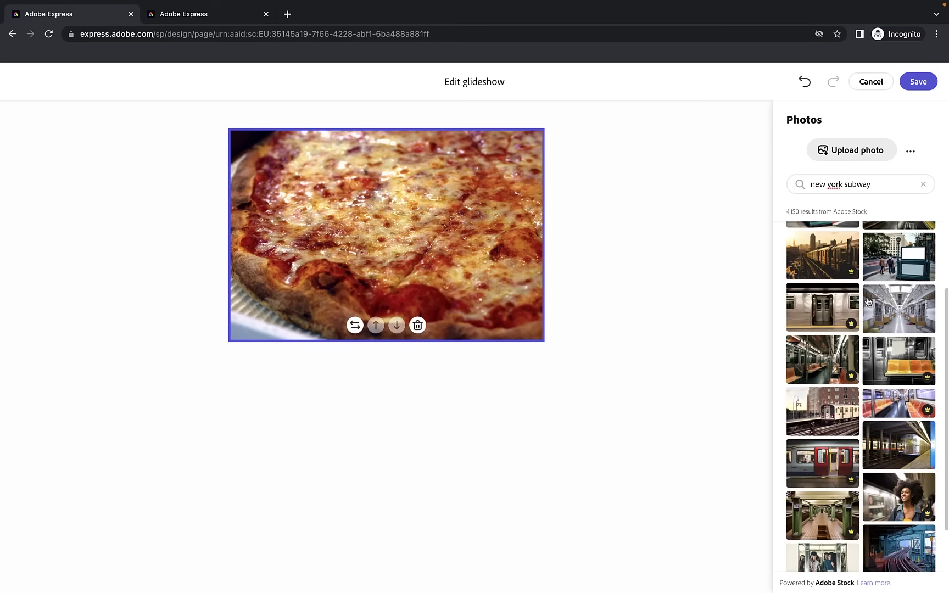
{"action": "scroll", "coordinate": [916, 328], "scroll_direction": "down", "scroll_amount": 1}
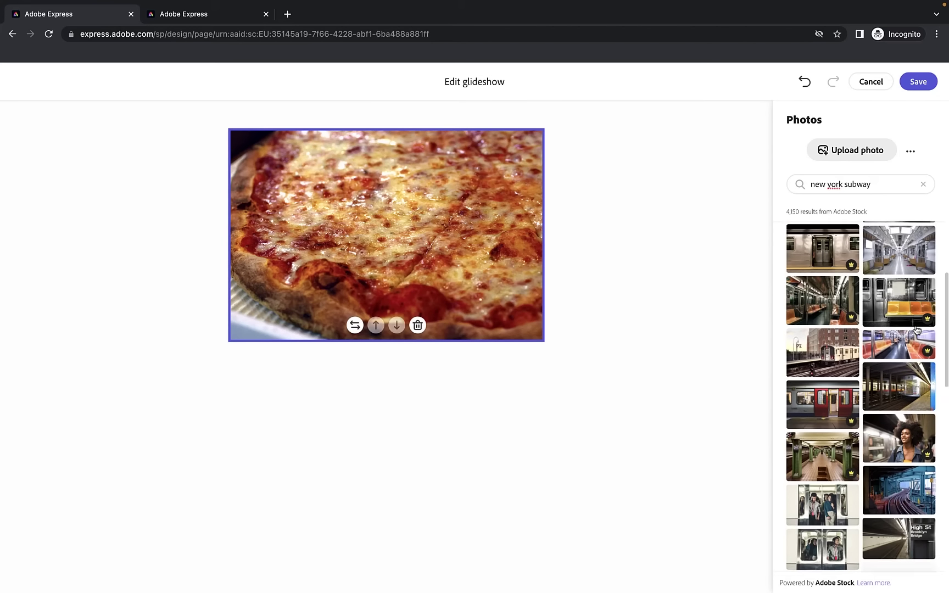
{"action": "scroll", "coordinate": [866, 477], "scroll_direction": "down", "scroll_amount": 1}
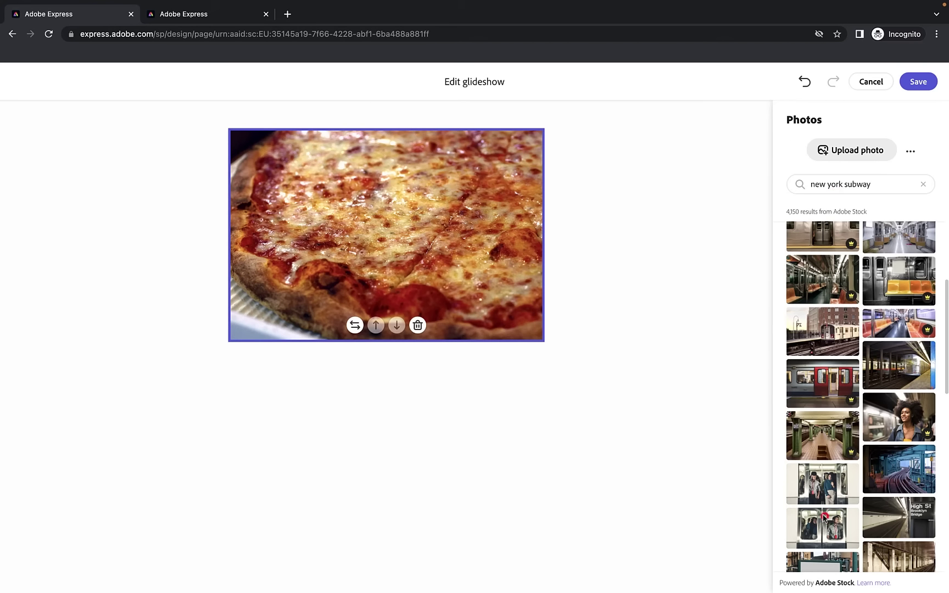
{"action": "left_click", "coordinate": [824, 516]}
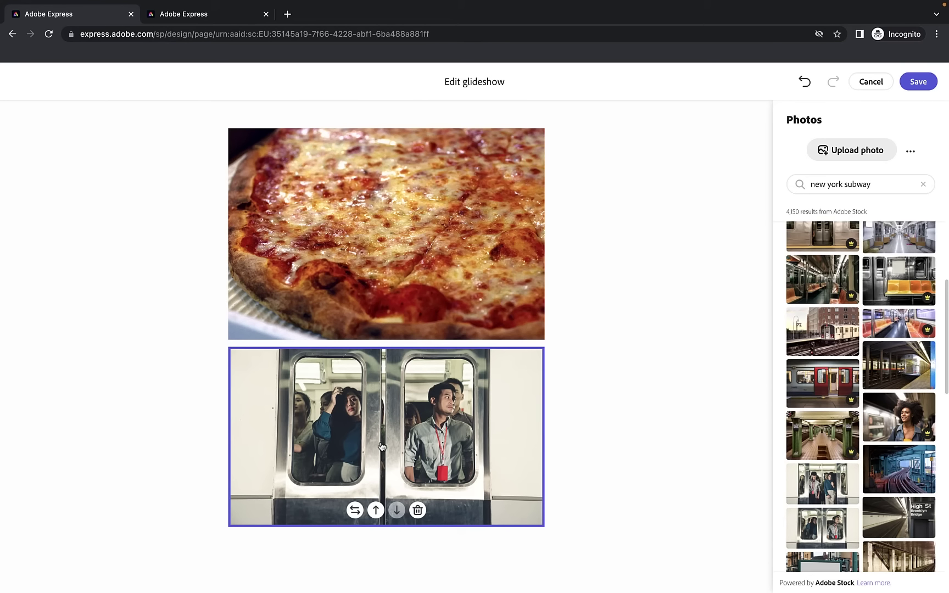
Reorder the glideshow slides so the pizza slide comes first
{"action": "left_click", "coordinate": [405, 320]}
{"action": "left_click", "coordinate": [404, 323]}
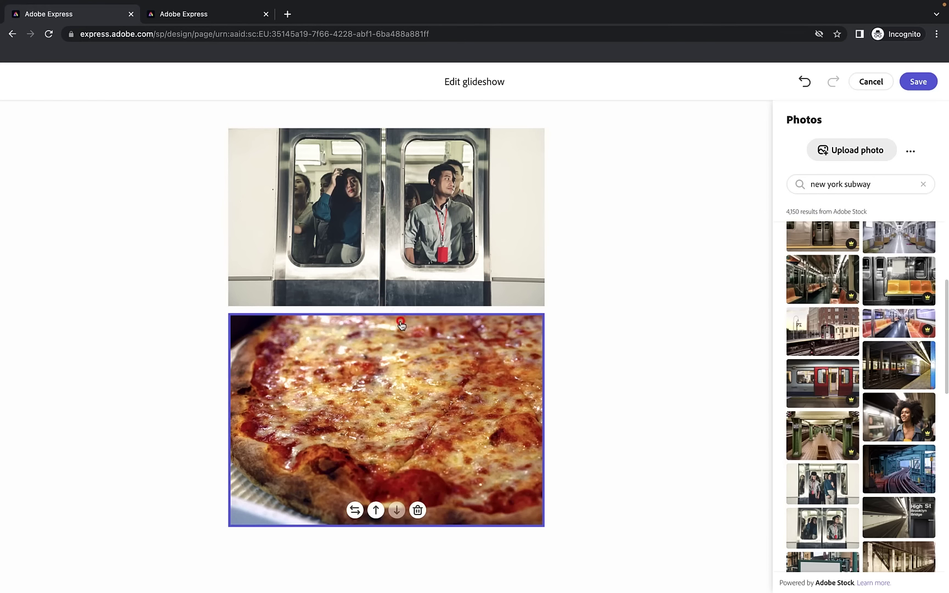
{"action": "left_click", "coordinate": [376, 503]}
{"action": "left_click", "coordinate": [396, 325]}
{"action": "left_click", "coordinate": [404, 281]}
{"action": "left_click", "coordinate": [398, 292]}
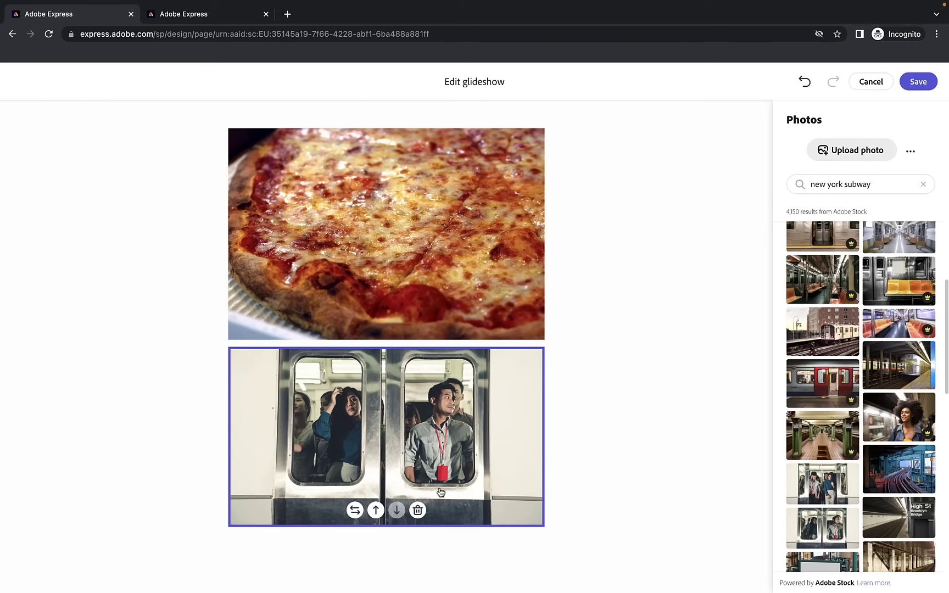
Replace the subway-doors slide with the 50th St. tile photo and save the glideshow
{"action": "left_click", "coordinate": [354, 511]}
{"action": "scroll", "coordinate": [786, 417], "scroll_direction": "down", "scroll_amount": 5}
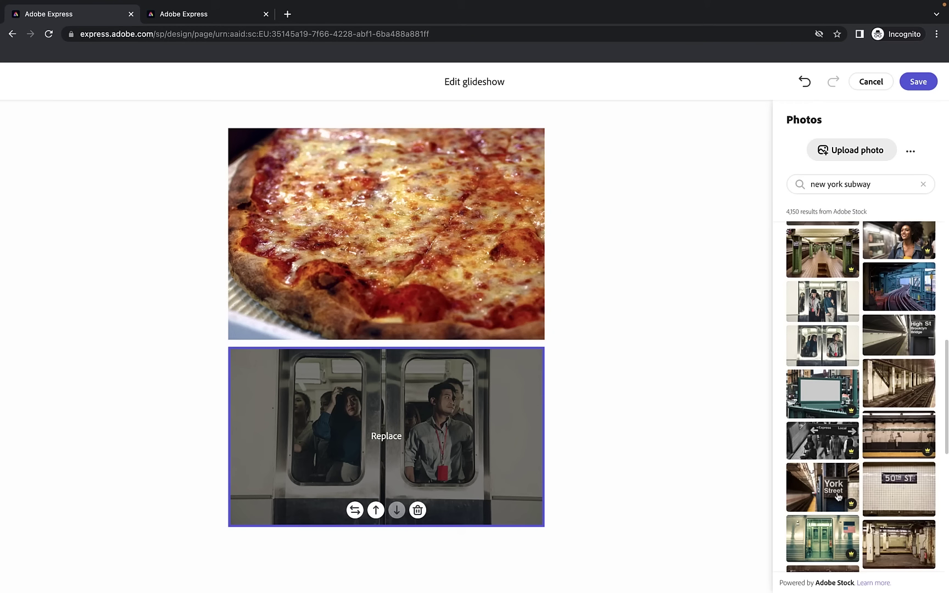
{"action": "left_click", "coordinate": [901, 490]}
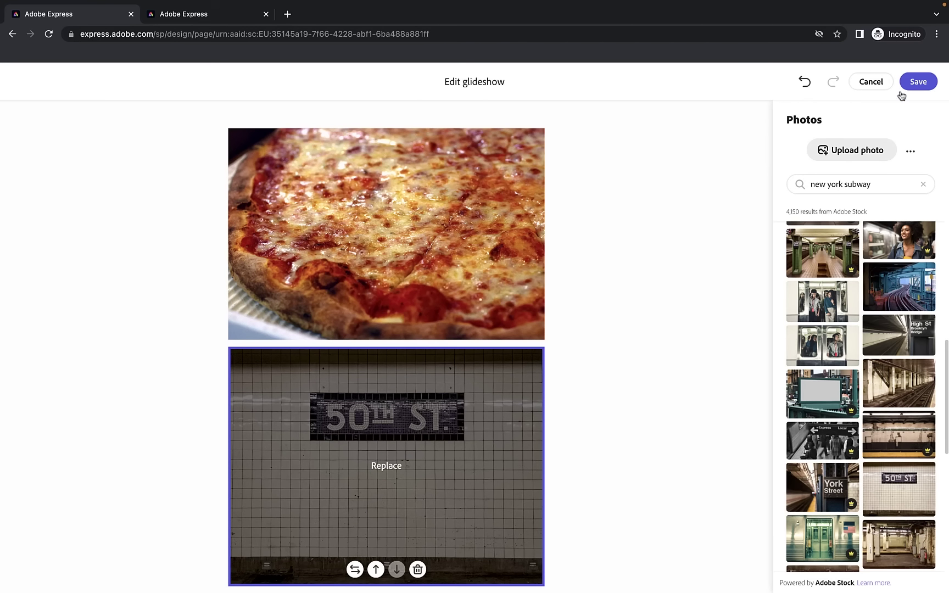
{"action": "left_click", "coordinate": [919, 82]}
{"action": "scroll", "coordinate": [700, 247], "scroll_direction": "down", "scroll_amount": 15}
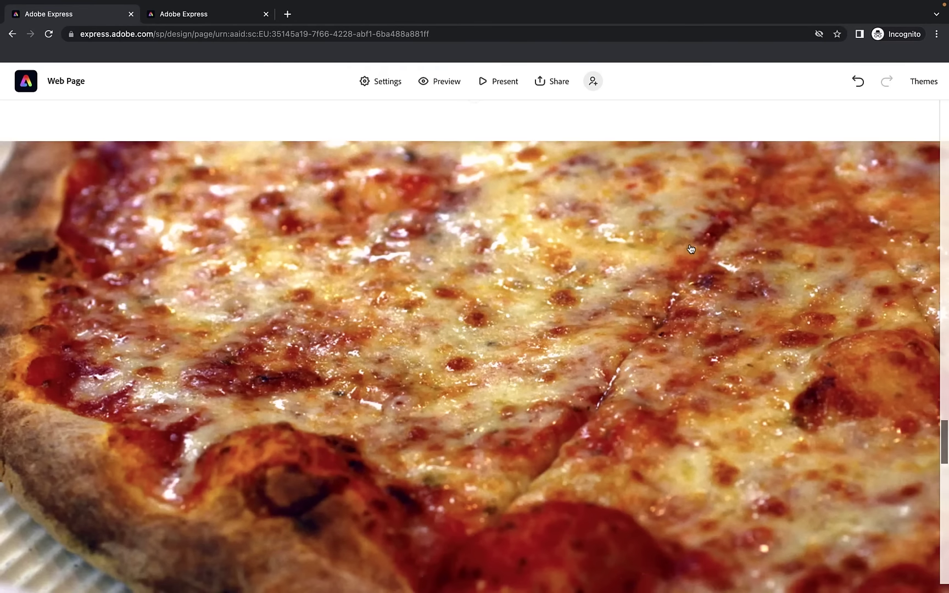
Move the pizza photo's focal point to its lower-left corner and save it
{"action": "scroll", "coordinate": [691, 249], "scroll_direction": "down", "scroll_amount": 15}
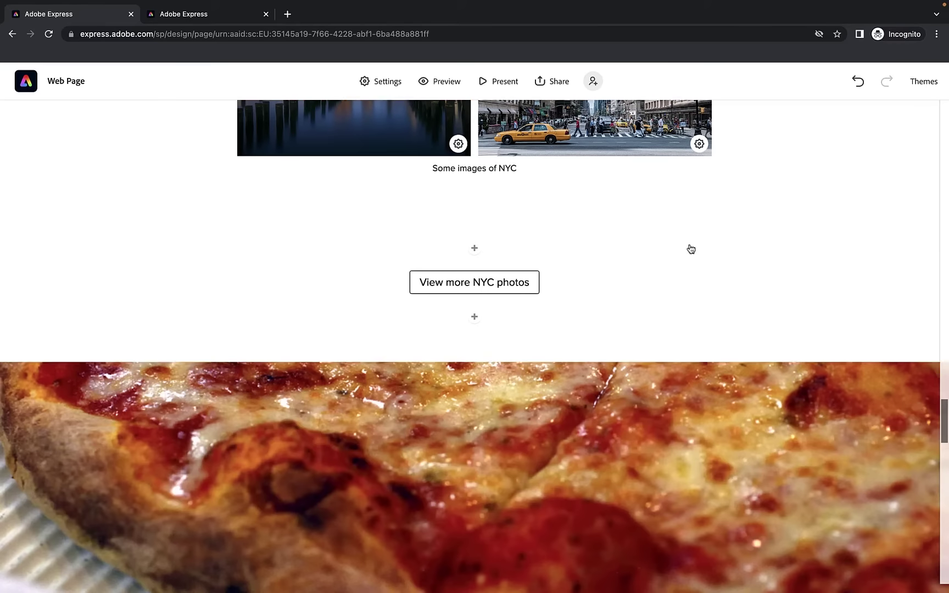
{"action": "scroll", "coordinate": [690, 249], "scroll_direction": "down", "scroll_amount": 5}
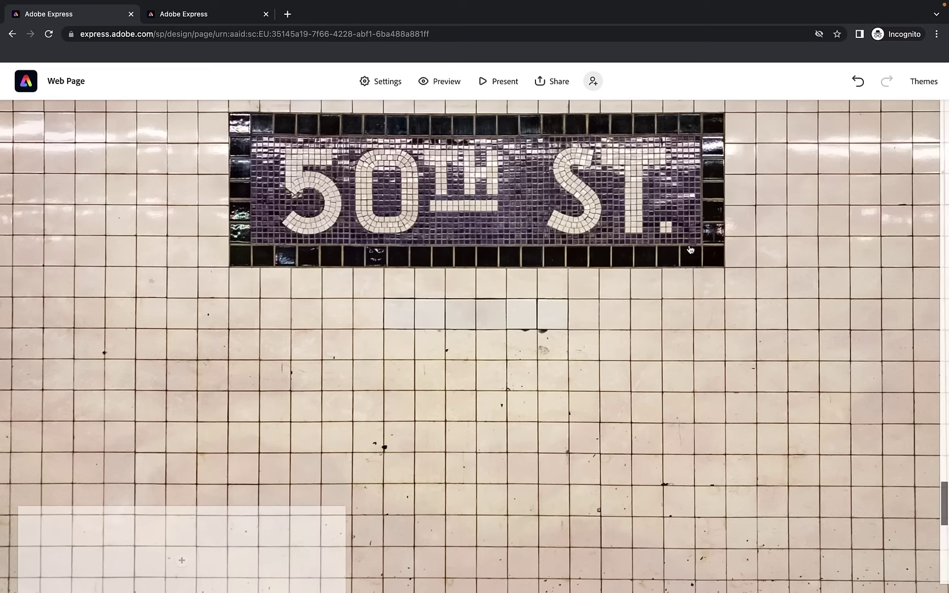
{"action": "scroll", "coordinate": [690, 250], "scroll_direction": "up", "scroll_amount": 3}
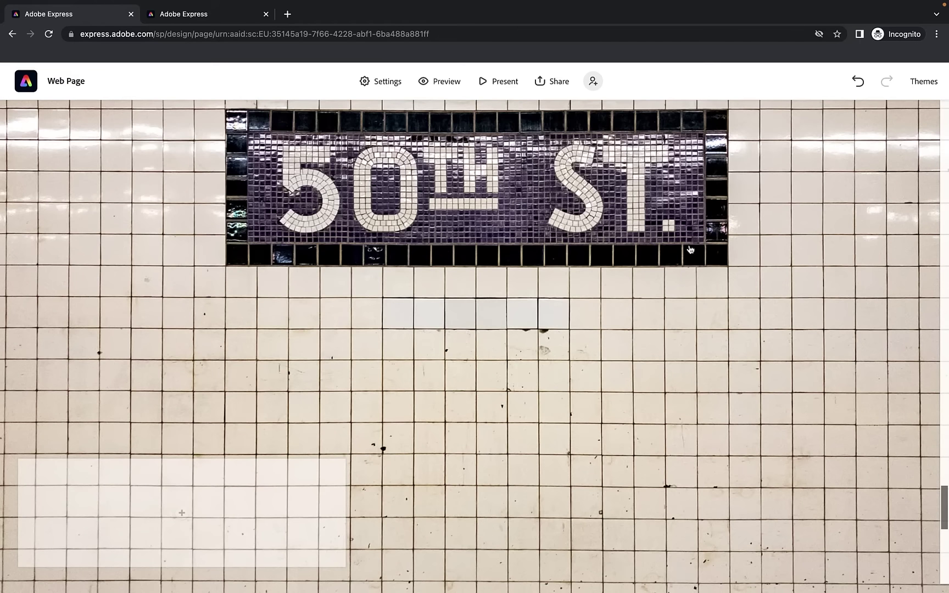
{"action": "scroll", "coordinate": [690, 249], "scroll_direction": "up", "scroll_amount": 5}
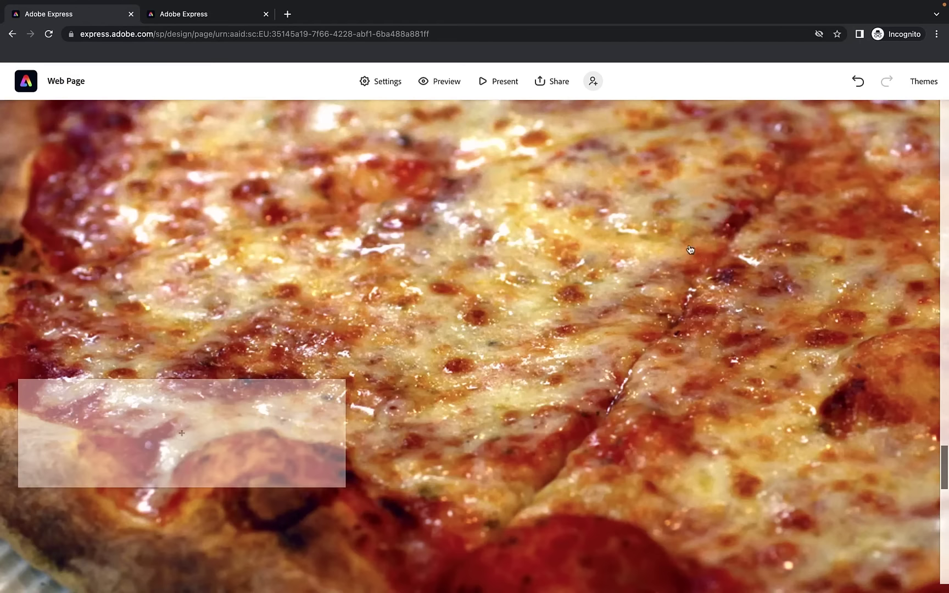
{"action": "left_click", "coordinate": [512, 298]}
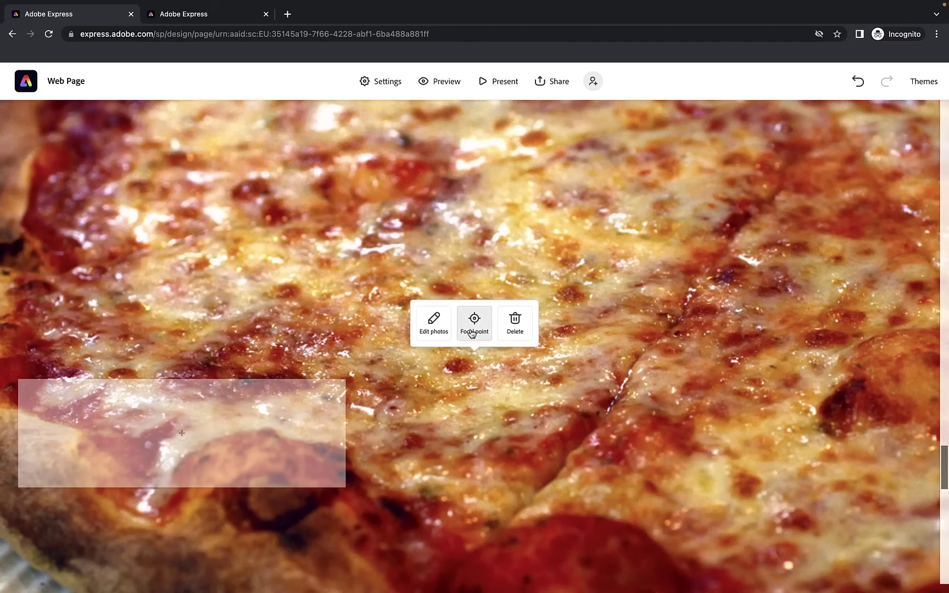
{"action": "left_click", "coordinate": [474, 321]}
{"action": "left_click_drag", "start_coordinate": [476, 339], "coordinate": [4, 478]}
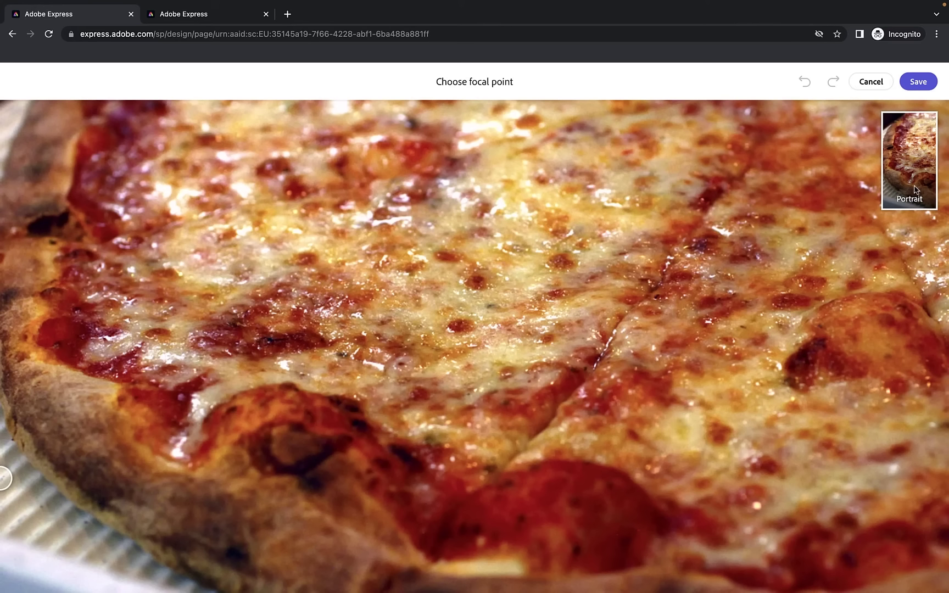
{"action": "left_click_drag", "start_coordinate": [3, 480], "coordinate": [4, 491]}
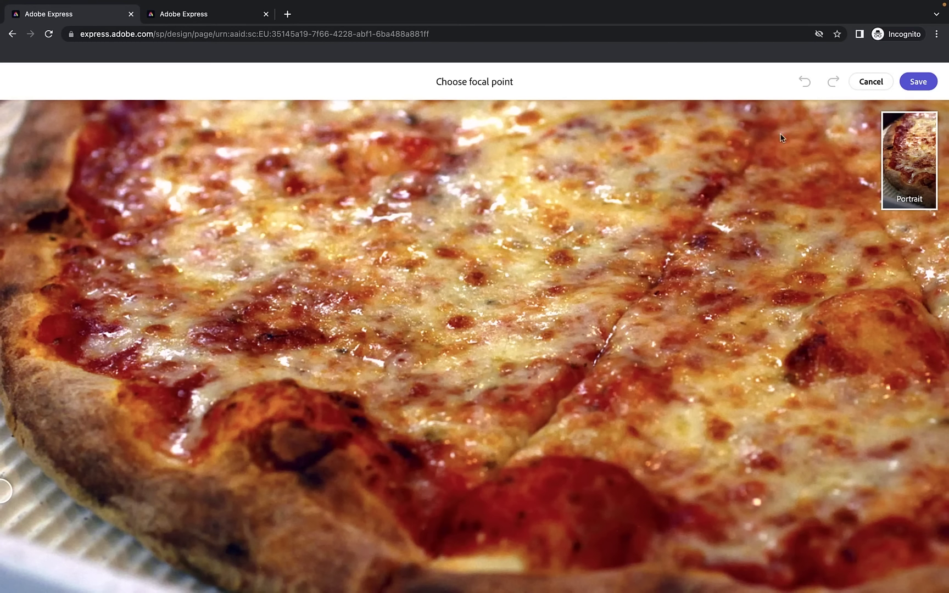
{"action": "left_click", "coordinate": [918, 81]}
Move the 50th St photo's focal point above the tile sign and save it
{"action": "scroll", "coordinate": [645, 261], "scroll_direction": "down", "scroll_amount": 5}
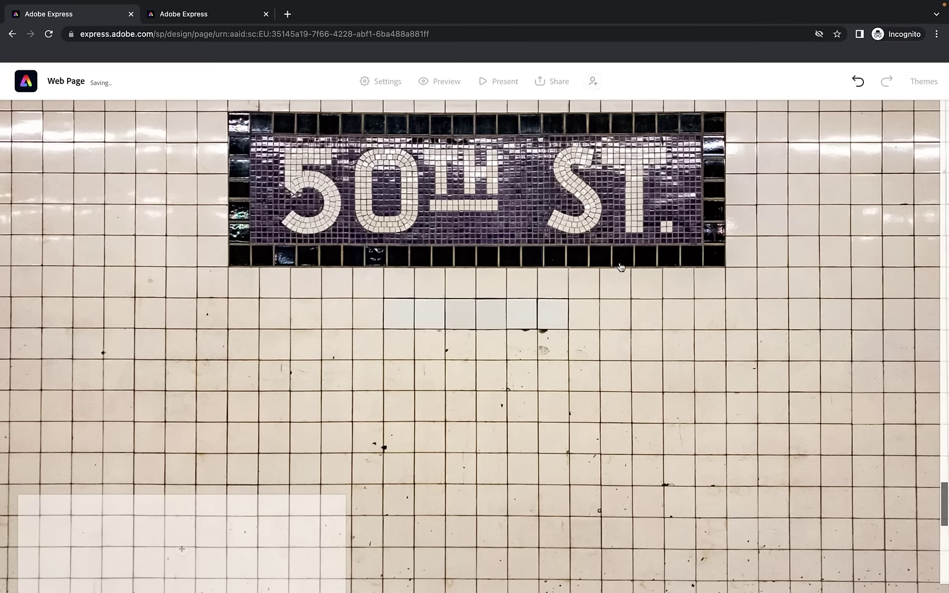
{"action": "left_click", "coordinate": [543, 284]}
{"action": "left_click", "coordinate": [434, 444]}
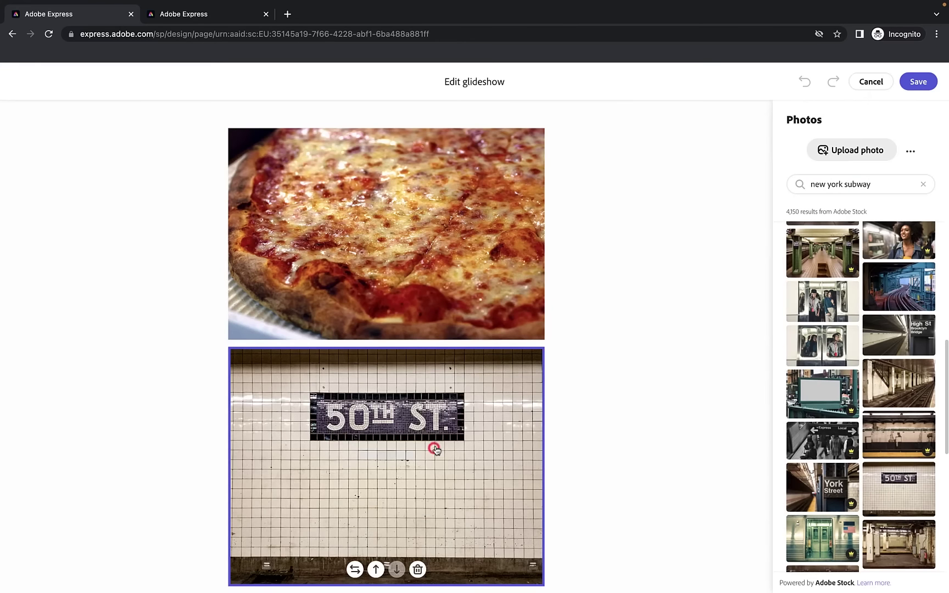
{"action": "left_click", "coordinate": [933, 82]}
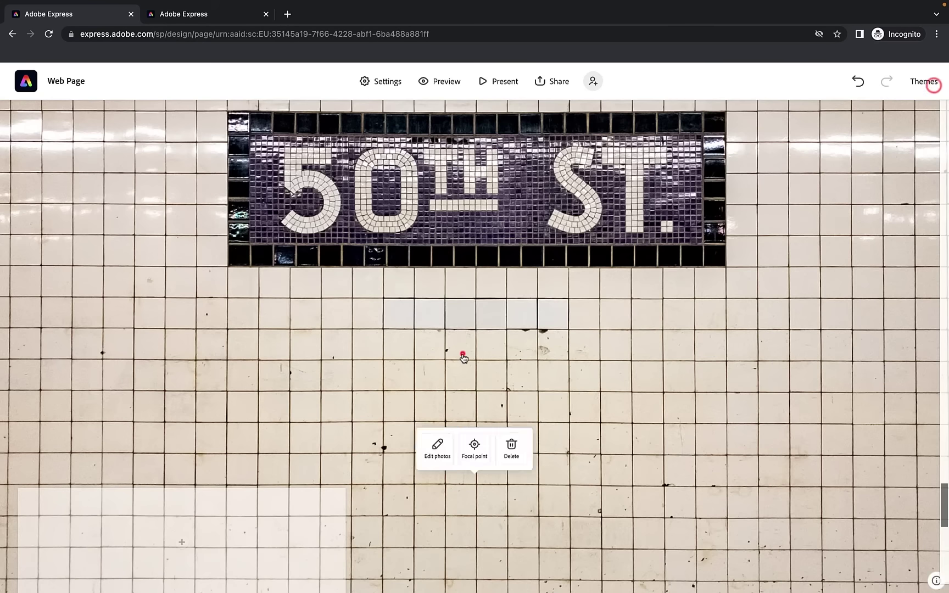
{"action": "left_click", "coordinate": [476, 448]}
{"action": "left_click_drag", "start_coordinate": [483, 346], "coordinate": [461, 164]}
{"action": "left_click", "coordinate": [930, 82]}
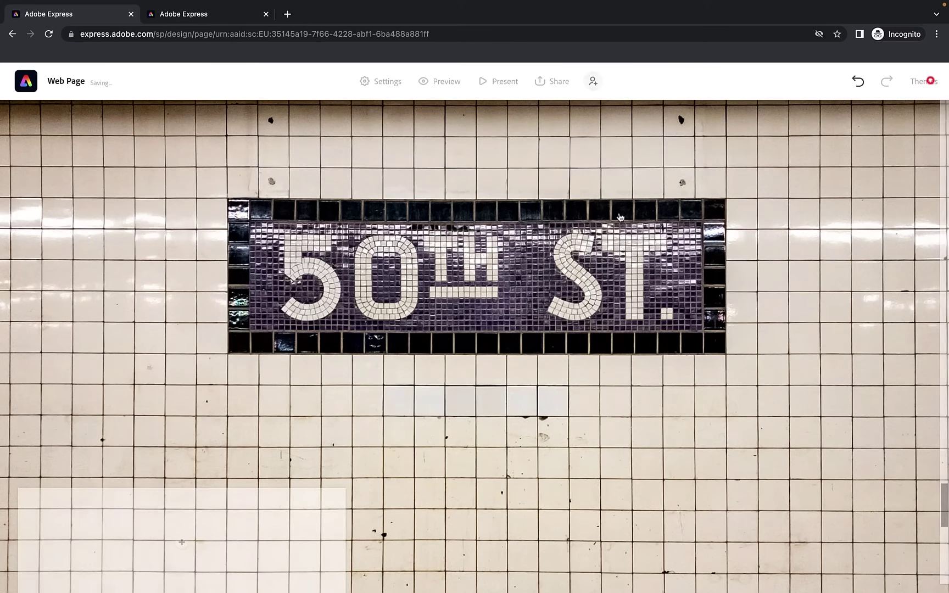
{"action": "scroll", "coordinate": [610, 221], "scroll_direction": "up", "scroll_amount": 10}
{"action": "scroll", "coordinate": [610, 221], "scroll_direction": "down", "scroll_amount": 2}
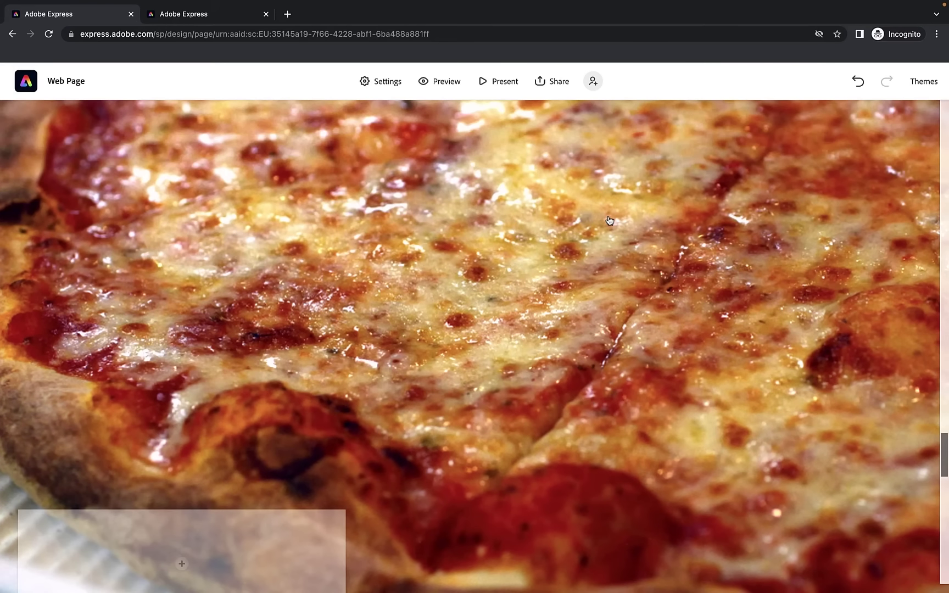
Compare against the finished example page in the other tab, then return to the editor
{"action": "left_click", "coordinate": [198, 16]}
{"action": "scroll", "coordinate": [330, 201], "scroll_direction": "up", "scroll_amount": 4}
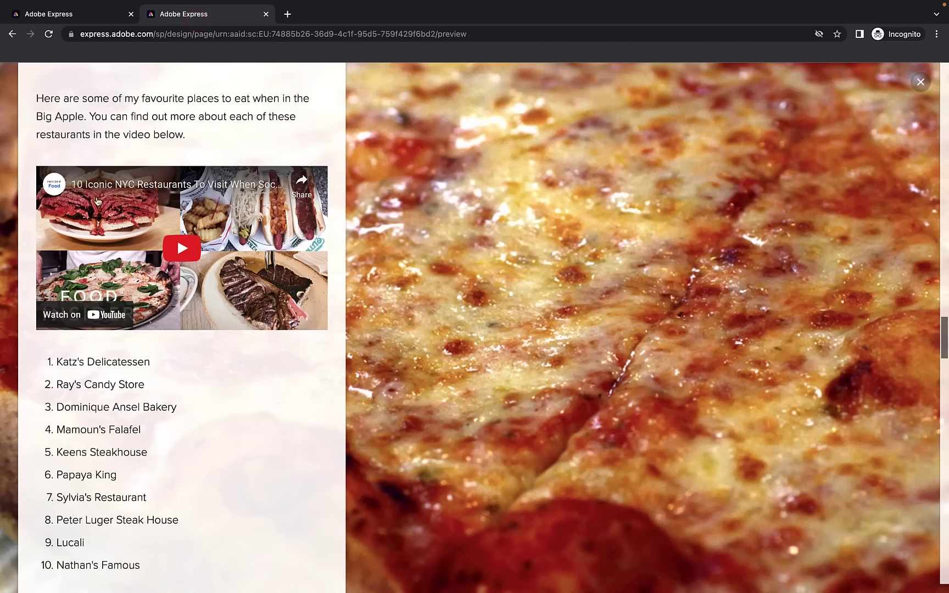
{"action": "scroll", "coordinate": [252, 241], "scroll_direction": "up", "scroll_amount": 4}
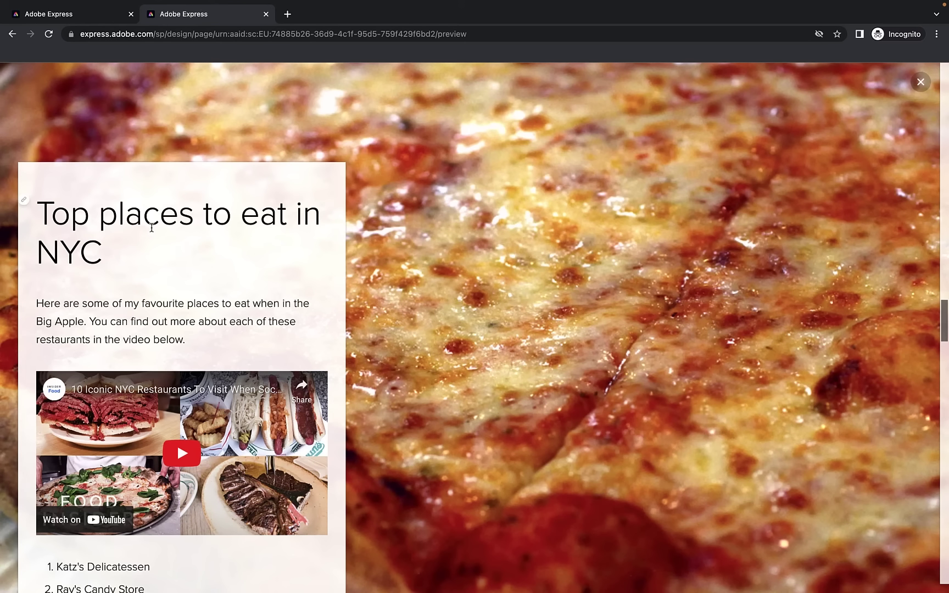
{"action": "left_click", "coordinate": [77, 15]}
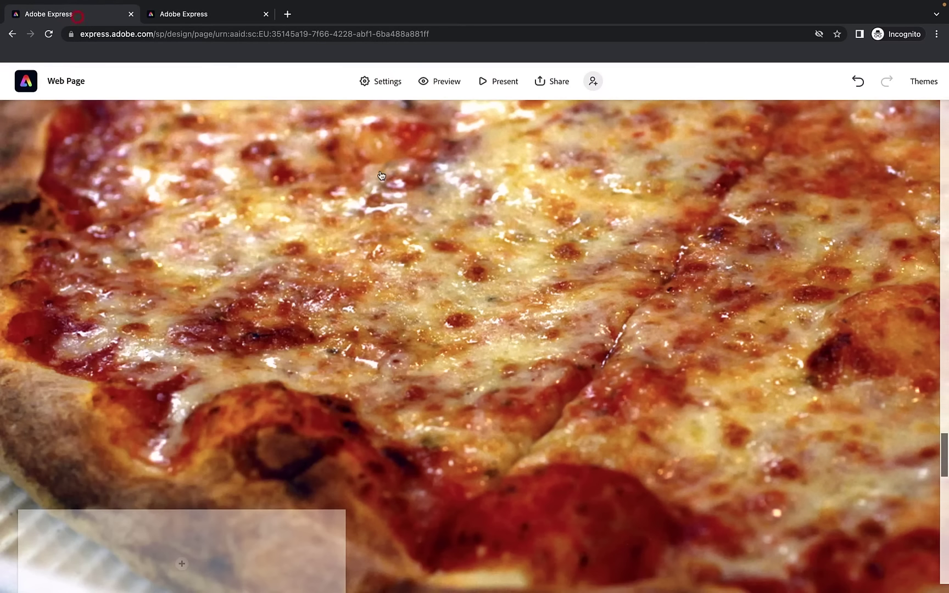
Centre the empty card across the pizza section and bring up its add-content choices
{"action": "scroll", "coordinate": [368, 181], "scroll_direction": "down", "scroll_amount": 2}
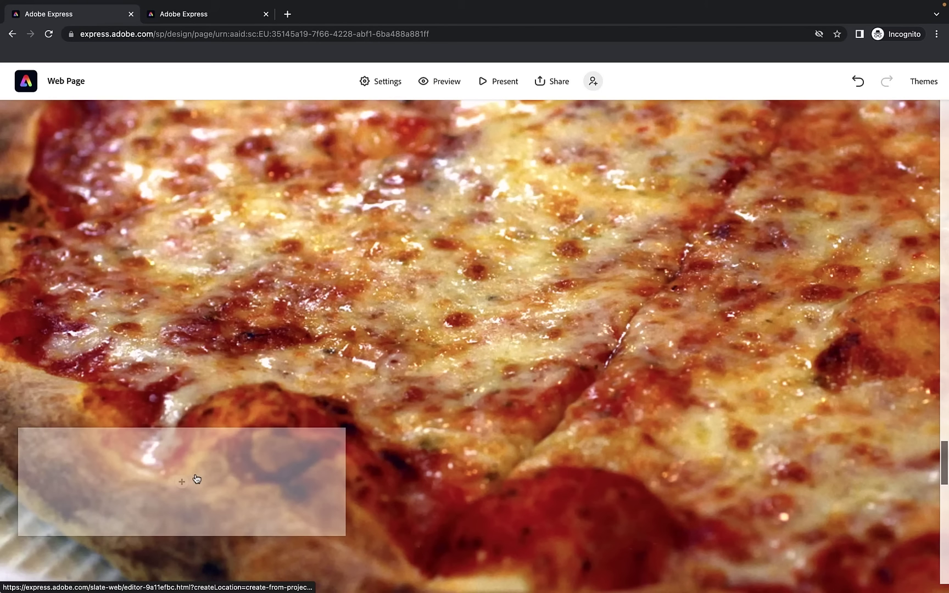
{"action": "left_click_drag", "start_coordinate": [189, 444], "coordinate": [452, 381]}
{"action": "left_click_drag", "start_coordinate": [473, 442], "coordinate": [761, 443]}
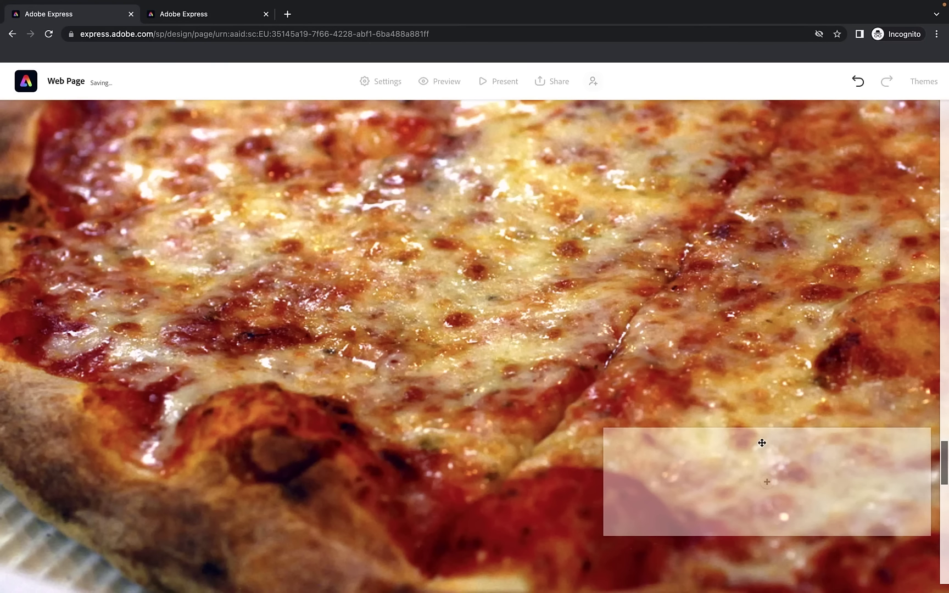
{"action": "left_click_drag", "start_coordinate": [525, 438], "coordinate": [426, 438]}
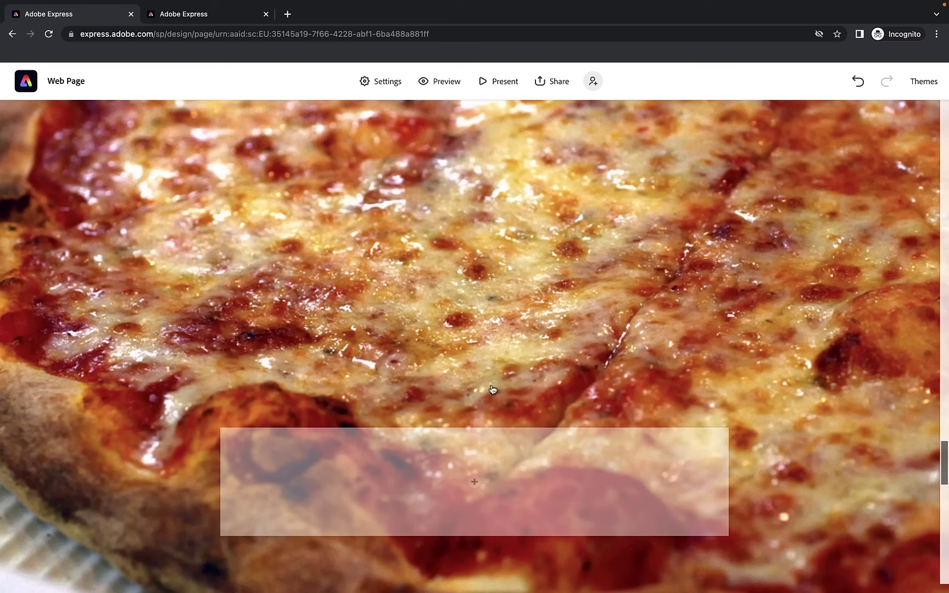
{"action": "scroll", "coordinate": [492, 389], "scroll_direction": "down", "scroll_amount": 5}
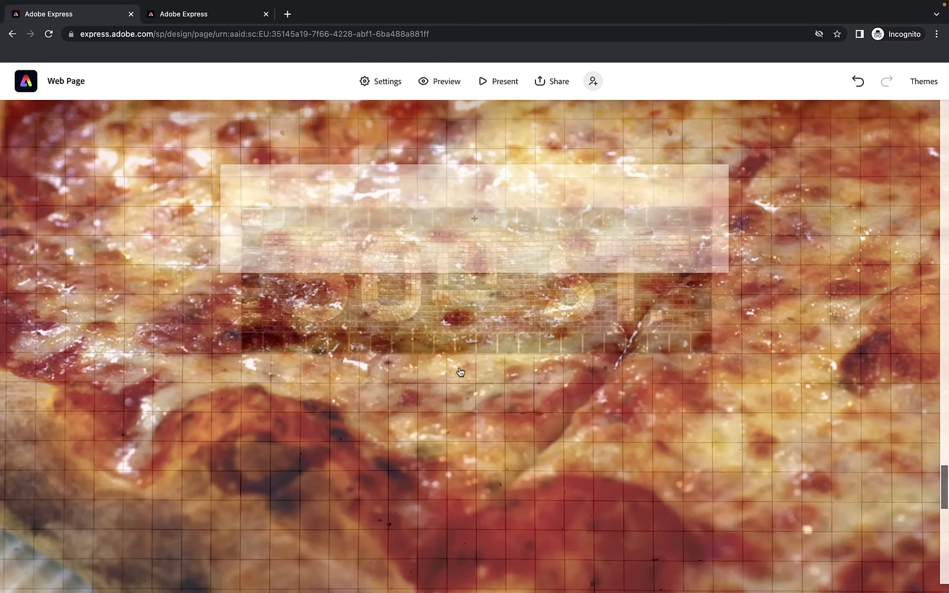
{"action": "scroll", "coordinate": [445, 342], "scroll_direction": "up", "scroll_amount": 4}
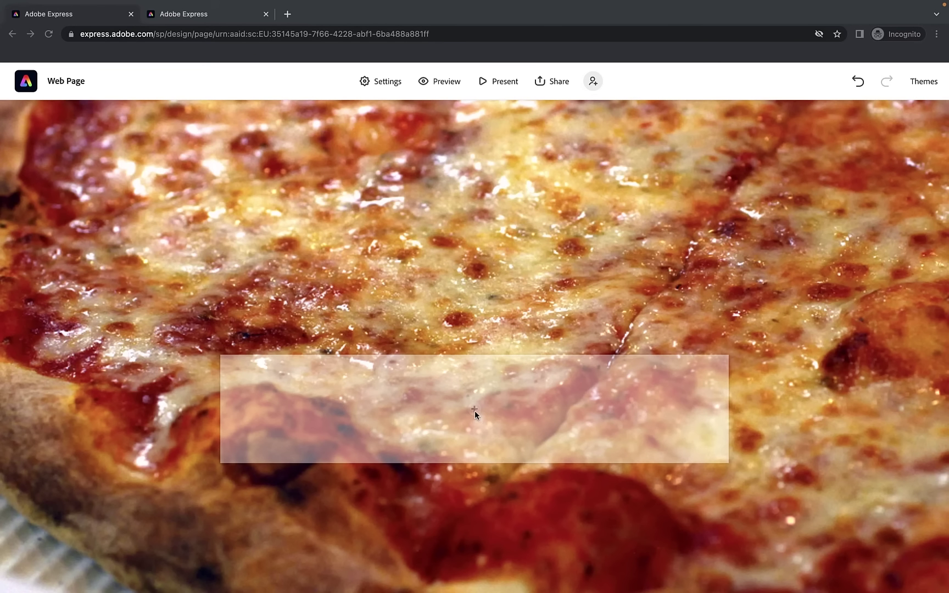
{"action": "left_click", "coordinate": [474, 410]}
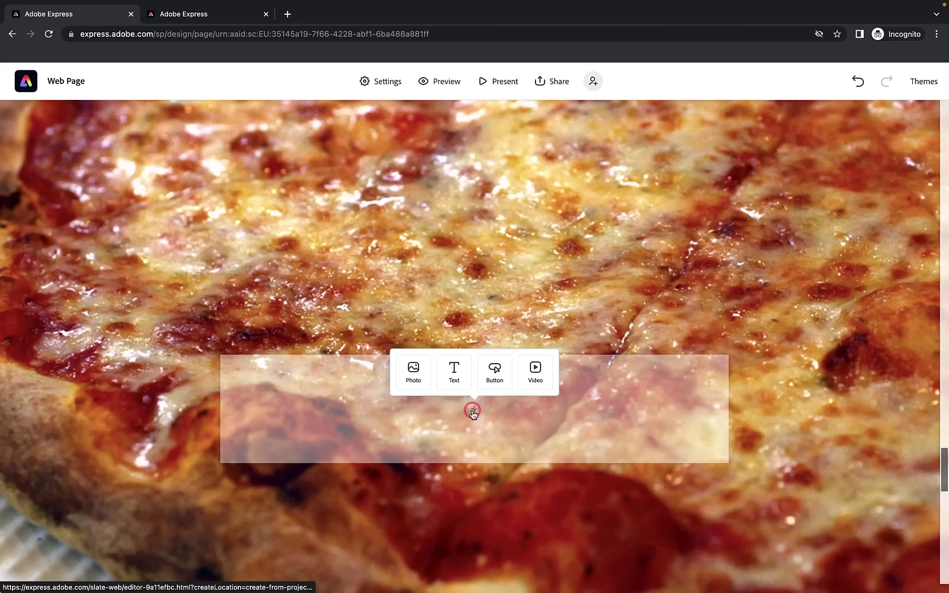
Add a large centred heading reading 'Top 10 places to eat in NYC' to the card
{"action": "left_click", "coordinate": [459, 383]}
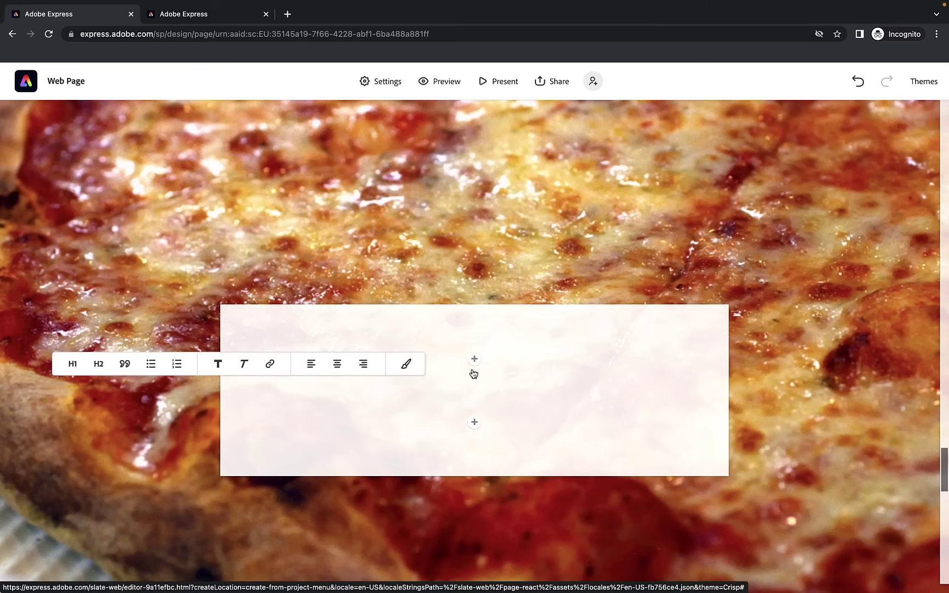
{"action": "type", "text": "Top places to eat in NYC"}
{"action": "left_click", "coordinate": [240, 386]}
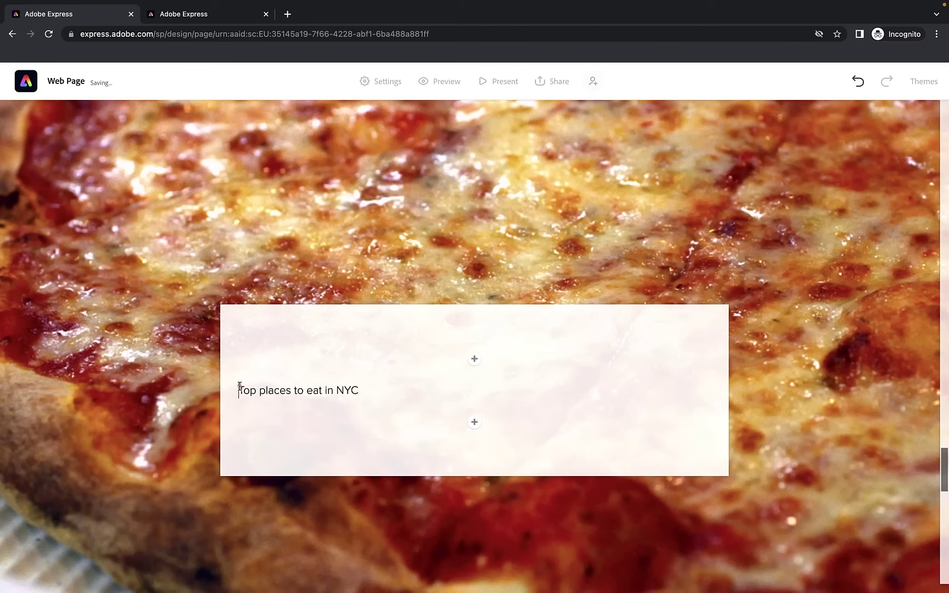
{"action": "key", "text": "Right"}
{"action": "key", "text": "Right"}
{"action": "type", "text": "10"}
{"action": "left_click_drag", "start_coordinate": [384, 390], "coordinate": [227, 390]}
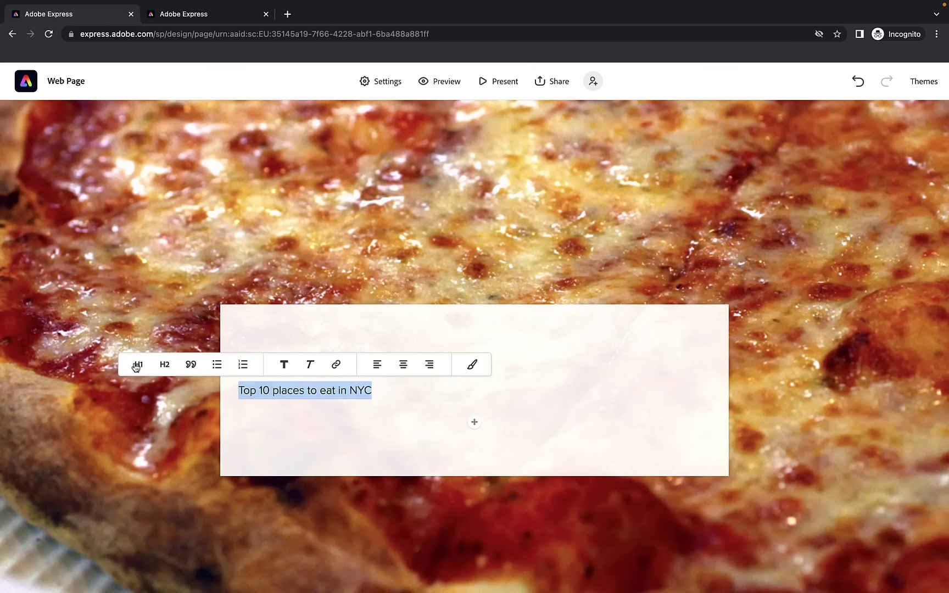
{"action": "left_click", "coordinate": [135, 366]}
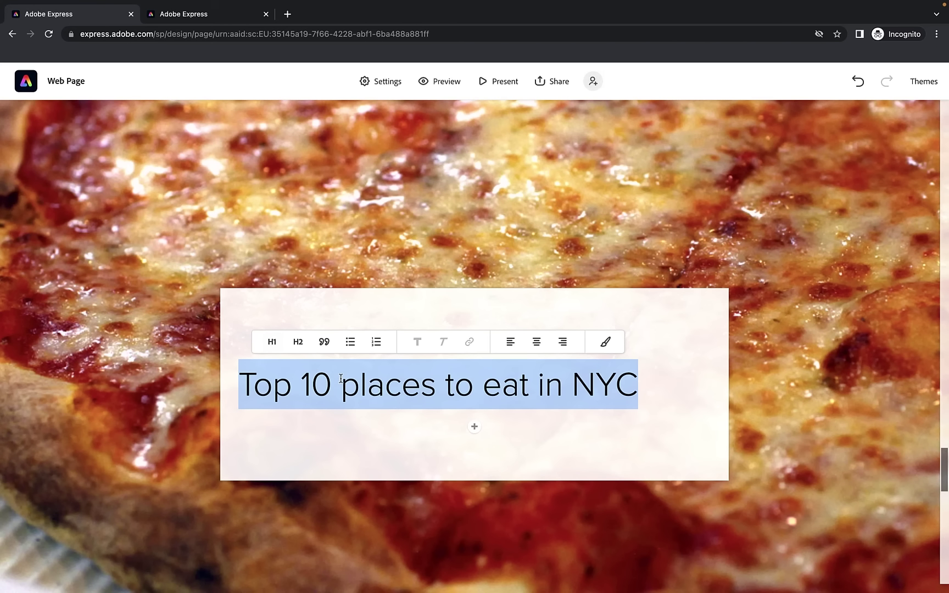
{"action": "left_click", "coordinate": [536, 341]}
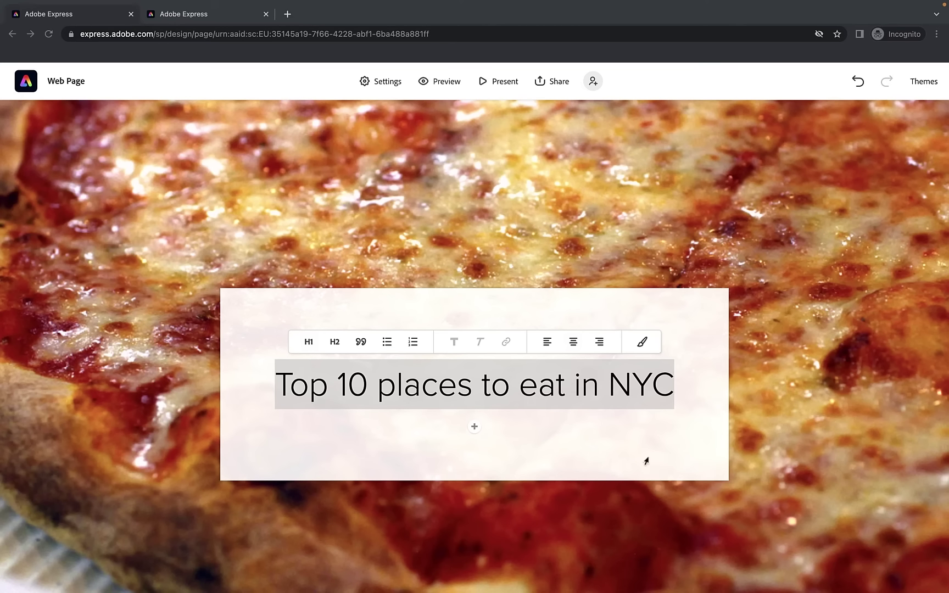
Paste the Big Apple intro paragraph as a text block below the heading
{"action": "left_click", "coordinate": [594, 426]}
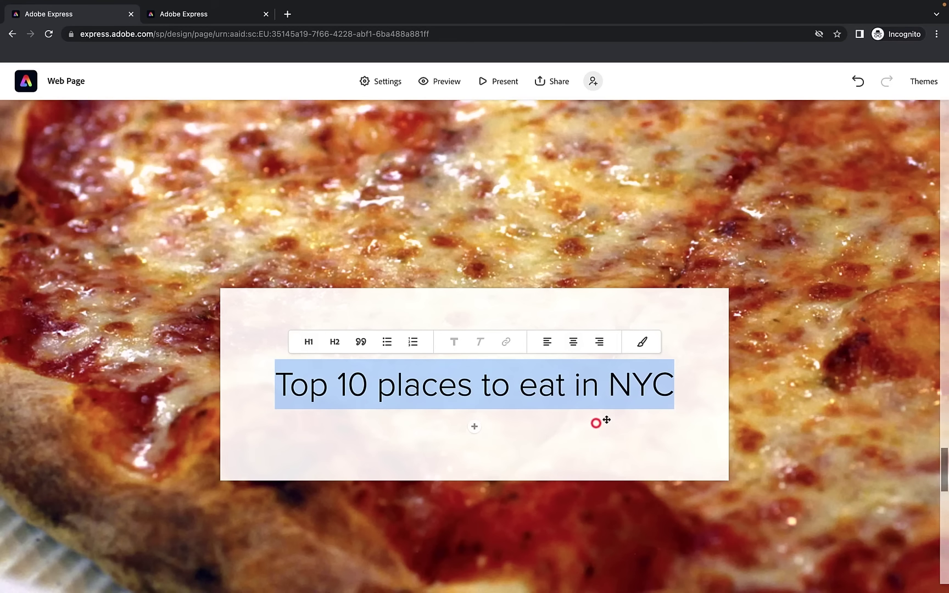
{"action": "left_click", "coordinate": [475, 426]}
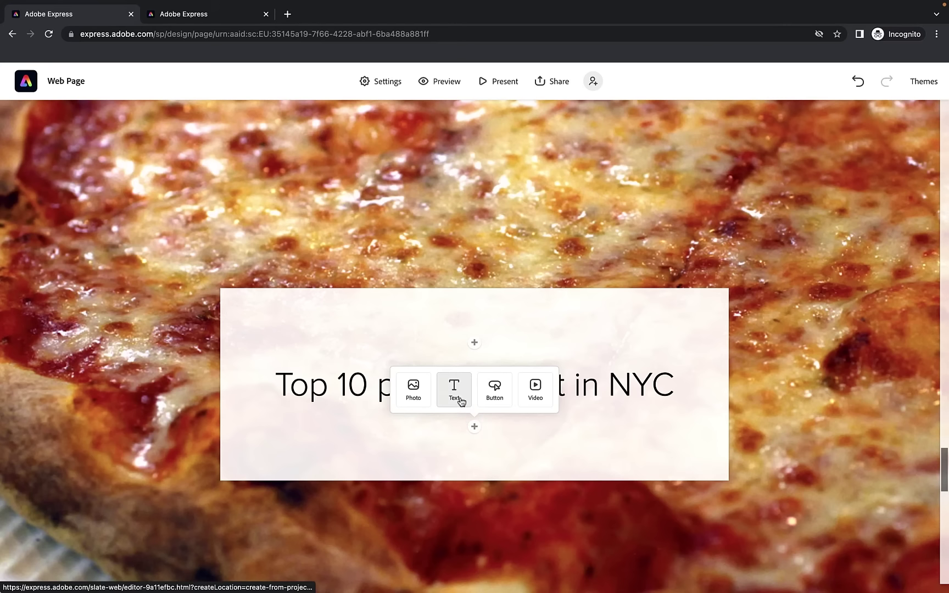
{"action": "left_click", "coordinate": [455, 391]}
{"action": "type", "text": "Here are some of my favourite places to eat when in the Big Apple. You can find out more about each of these restaurants in the video below."}
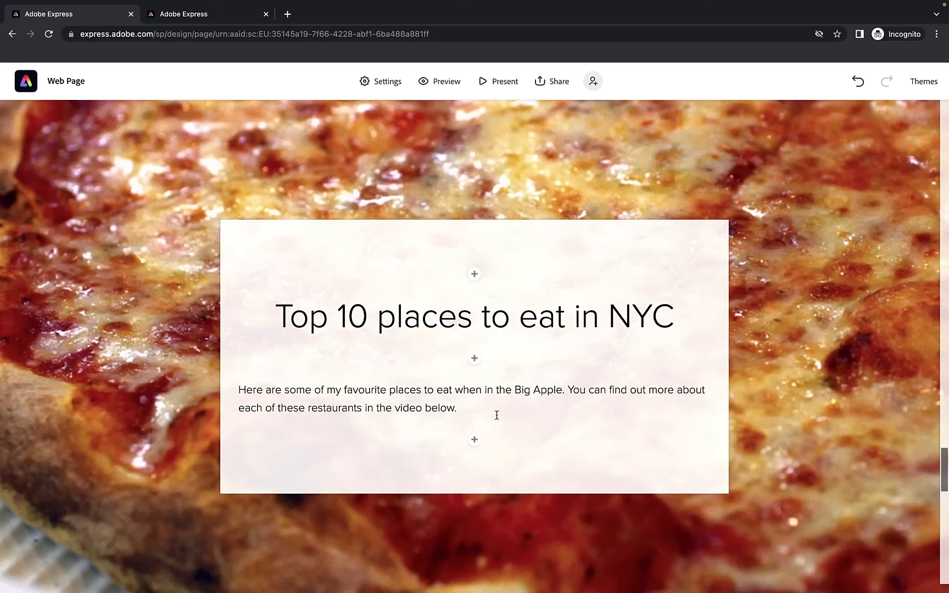
{"action": "triple_click", "coordinate": [496, 413]}
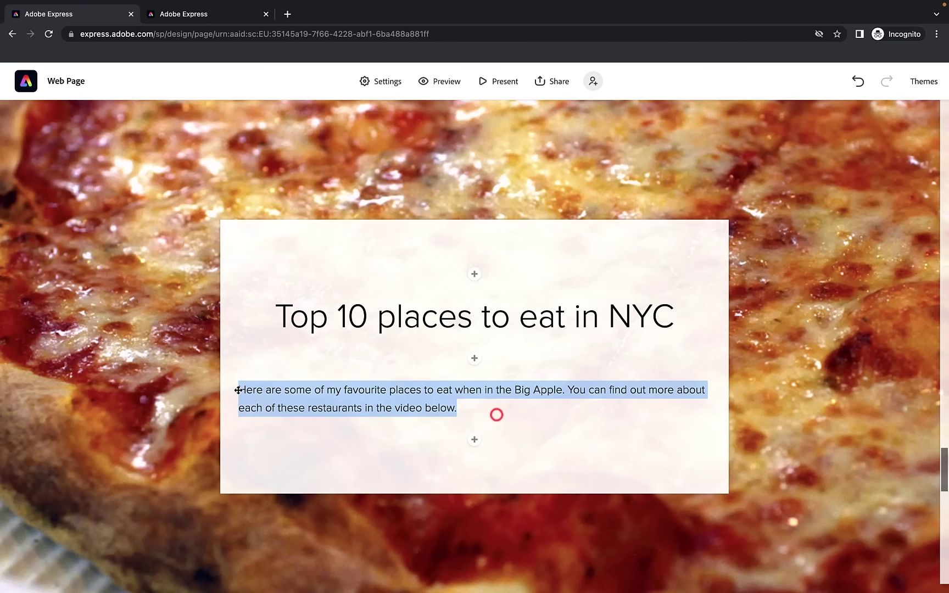
Left-align the 'Top 10 places to eat in NYC' heading
{"action": "left_click", "coordinate": [296, 323]}
{"action": "left_click", "coordinate": [363, 279]}
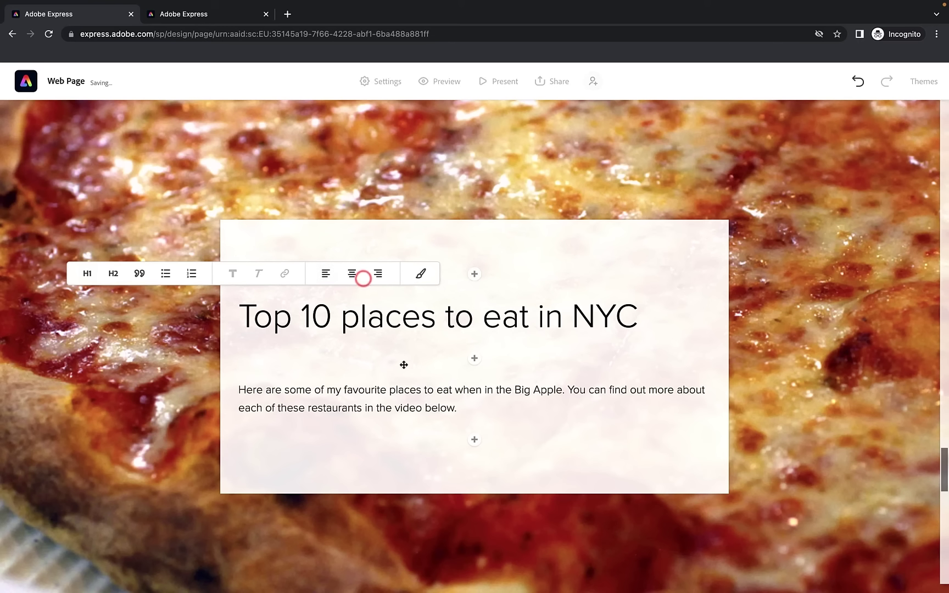
{"action": "scroll", "coordinate": [403, 401], "scroll_direction": "down", "scroll_amount": 1}
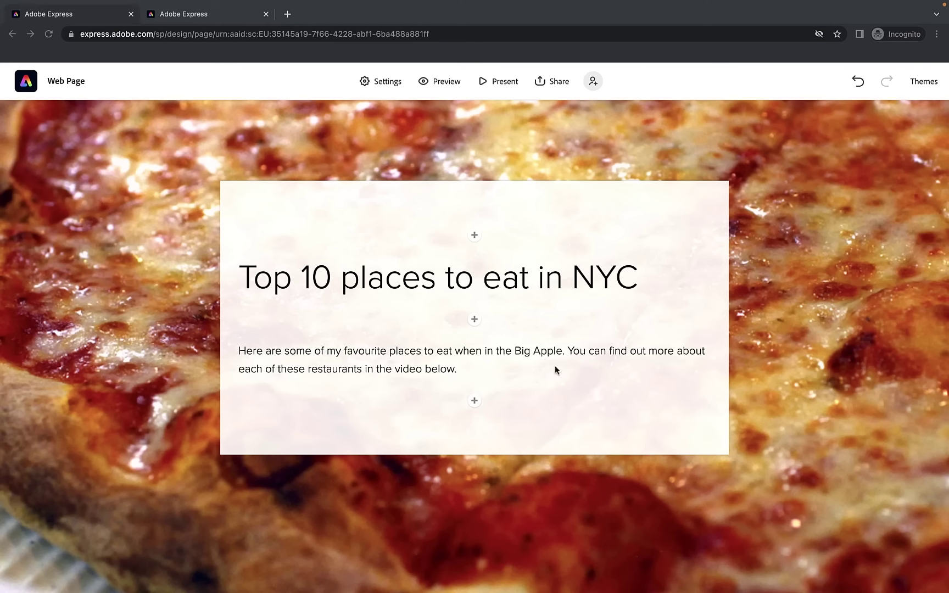
{"action": "left_click", "coordinate": [475, 402]}
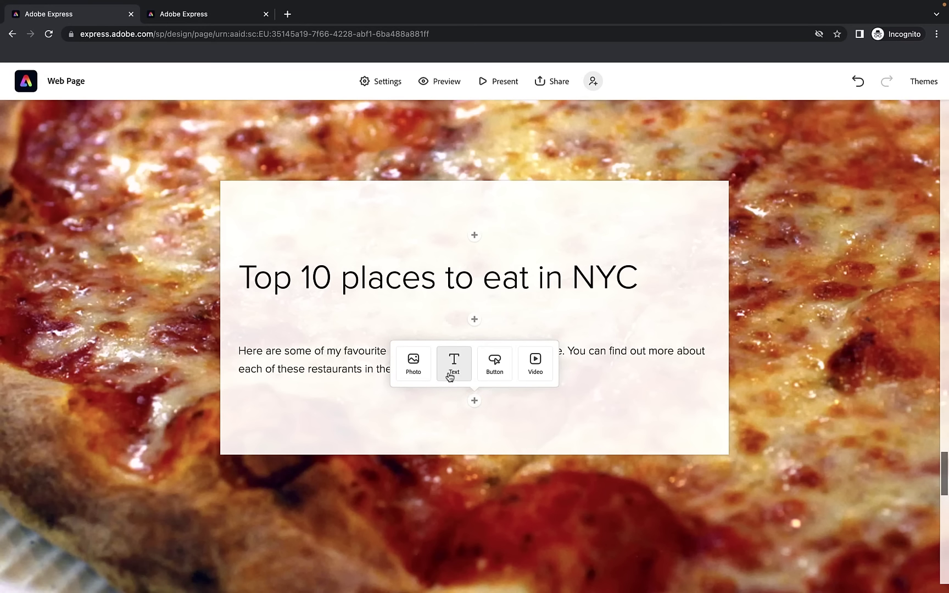
Add a numbered-list text block below the paragraph, then clear its placeholder items
{"action": "left_click", "coordinate": [454, 367]}
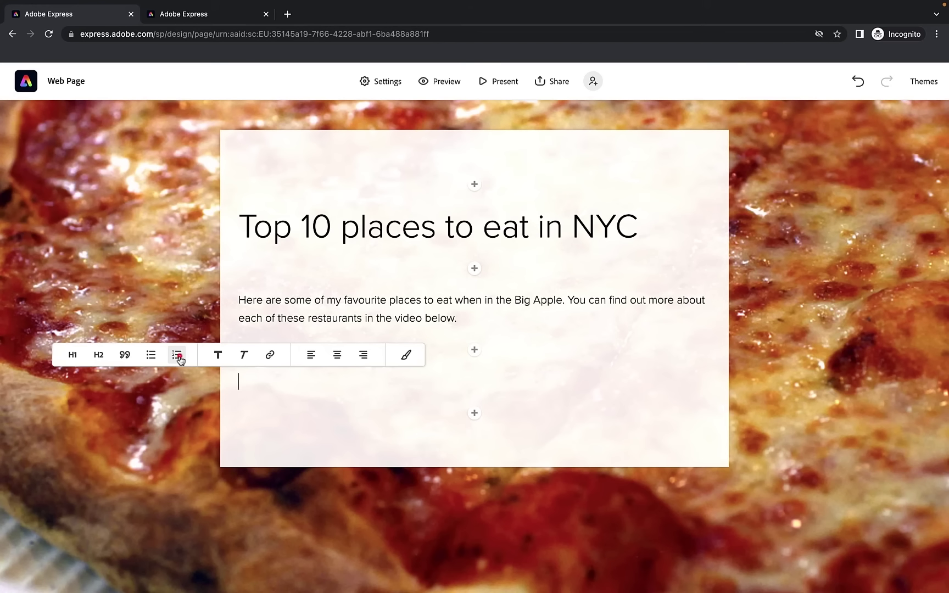
{"action": "left_click", "coordinate": [180, 358]}
{"action": "type", "text": "bdfbsdhjfbdjs"}
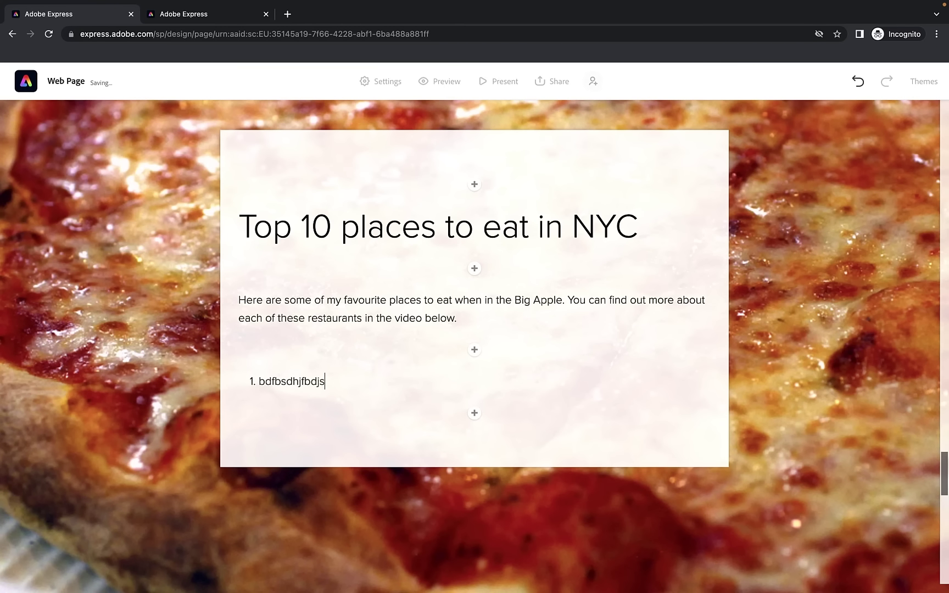
{"action": "key", "text": "Return"}
{"action": "type", "text": "bdfshfbsj"}
{"action": "key", "text": "Return"}
{"action": "type", "text": "jfsd"}
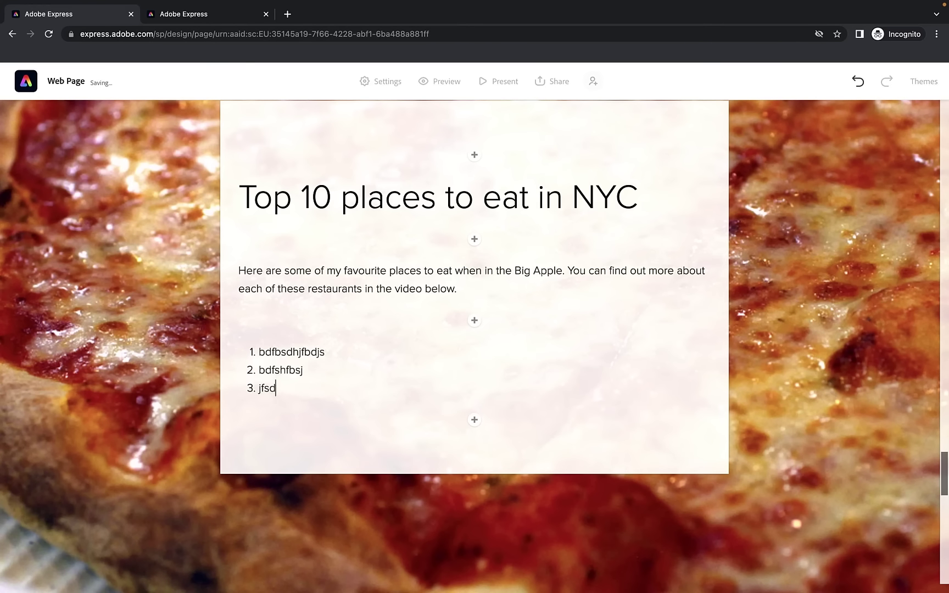
{"action": "key", "text": "BackSpace"}
{"action": "key", "text": "BackSpace"}
{"action": "key", "text": "BackSpace"}
{"action": "key", "text": "BackSpace"}
{"action": "key", "text": "BackSpace"}
{"action": "key", "text": "BackSpace"}
{"action": "key", "text": "BackSpace"}
{"action": "key", "text": "BackSpace"}
{"action": "key", "text": "BackSpace"}
{"action": "key", "text": "BackSpace"}
{"action": "key", "text": "BackSpace"}
{"action": "key", "text": "BackSpace"}
{"action": "key", "text": "BackSpace"}
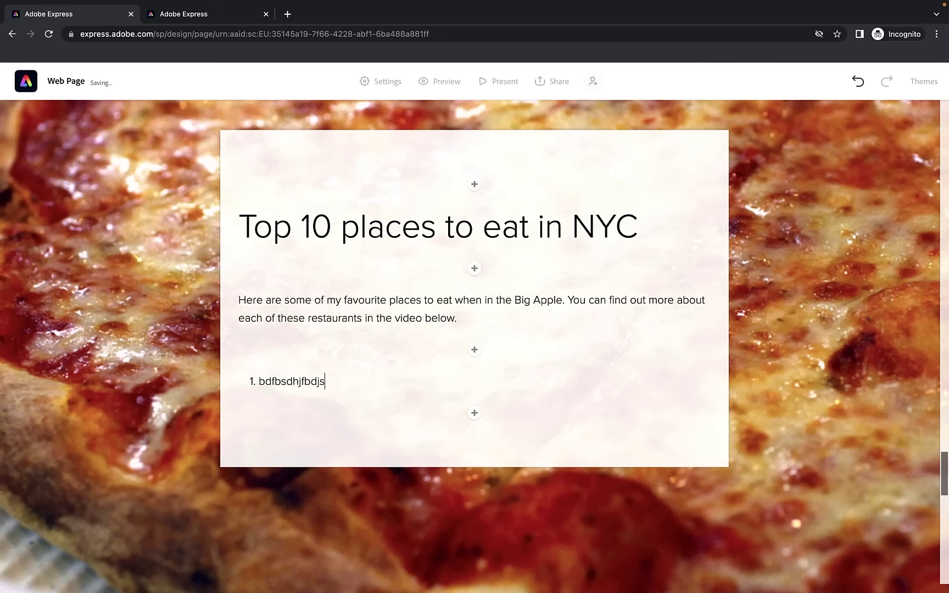
{"action": "key", "text": "BackSpace"}
{"action": "key", "text": "BackSpace"}
{"action": "key", "text": "BackSpace"}
{"action": "key", "text": "BackSpace"}
{"action": "key", "text": "BackSpace"}
{"action": "key", "text": "BackSpace"}
{"action": "key", "text": "BackSpace"}
{"action": "key", "text": "BackSpace"}
{"action": "key", "text": "BackSpace"}
{"action": "key", "text": "BackSpace"}
{"action": "key", "text": "BackSpace"}
{"action": "key", "text": "BackSpace"}
Paste the ten restaurants, Katz's Delicatessen to Nathan's Famous, keeping numbered rather than bulleted style
{"action": "type", "text": "Katz's Delicatessen Ray's Candy Store Dominique Ansel Bakery Mamoun's Falafel Keens Steakhouse Papaya King Sylvia's Restaurant Peter Luger Steak House Lucali Nathan's Famous"}
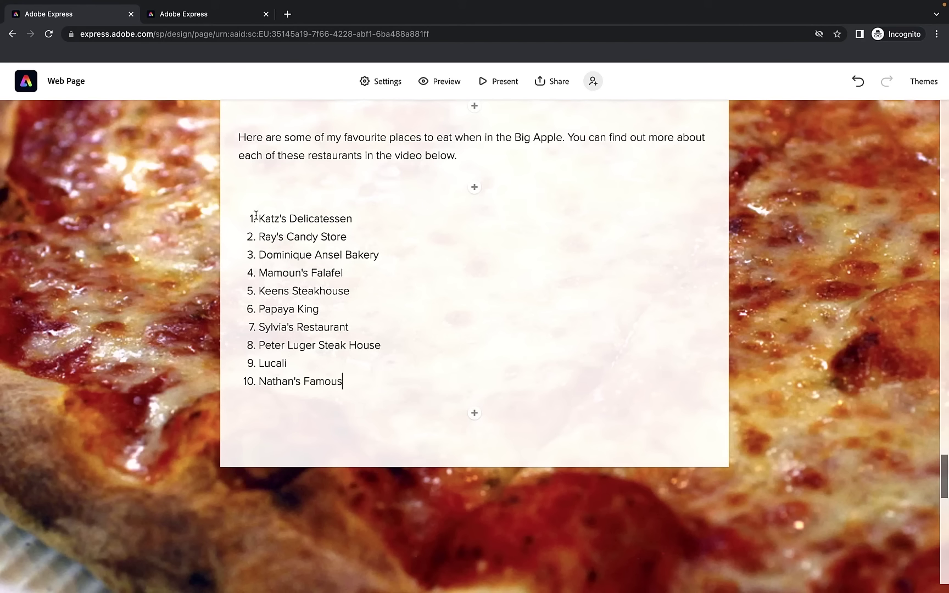
{"action": "left_click", "coordinate": [257, 216]}
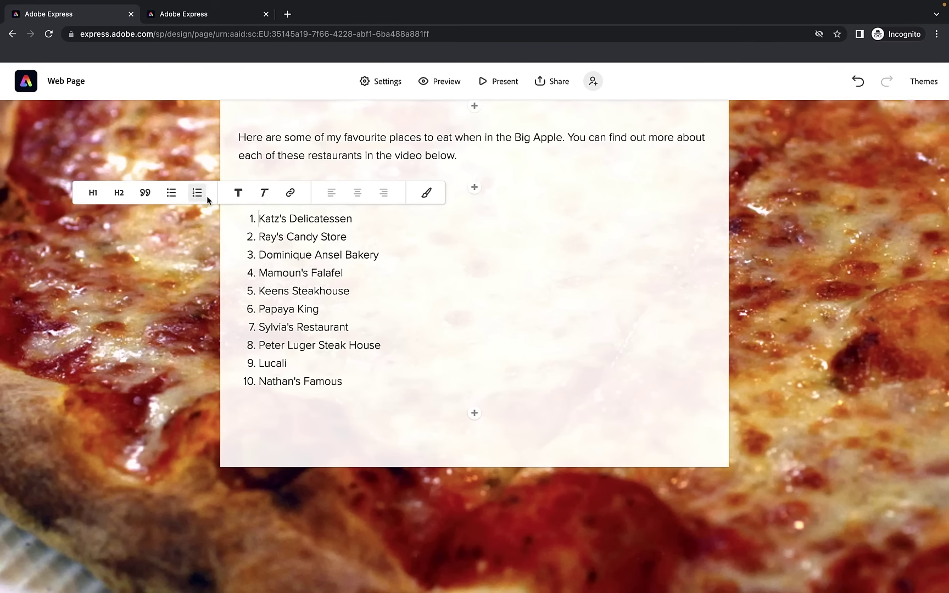
{"action": "left_click", "coordinate": [172, 194]}
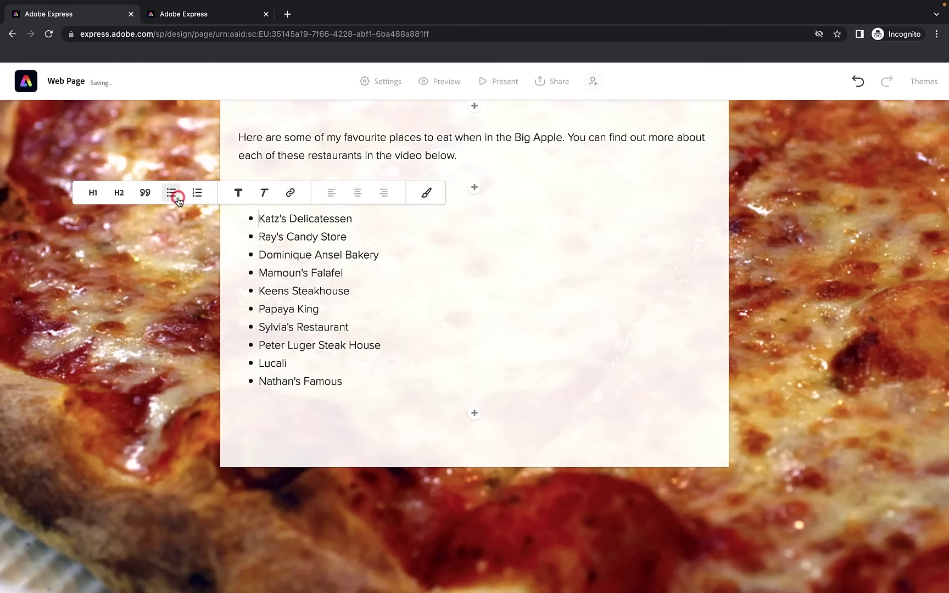
{"action": "left_click", "coordinate": [196, 193]}
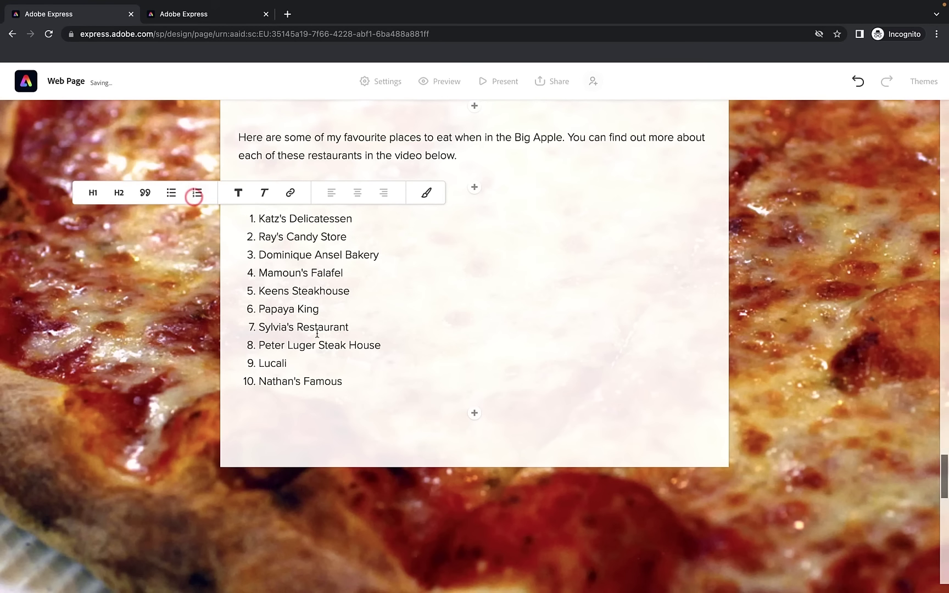
{"action": "scroll", "coordinate": [333, 330], "scroll_direction": "up", "scroll_amount": 3}
{"action": "scroll", "coordinate": [346, 368], "scroll_direction": "down", "scroll_amount": 1}
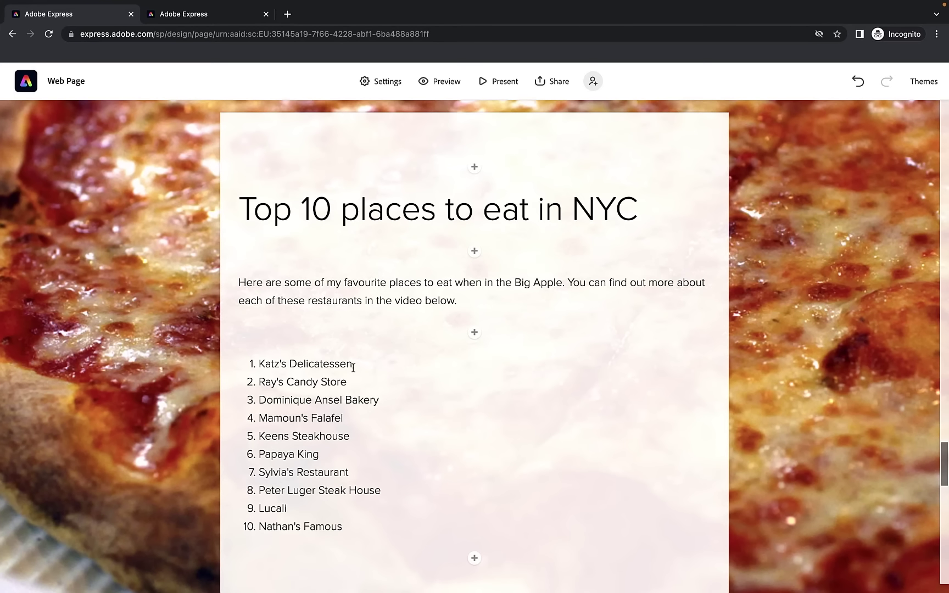
{"action": "left_click_drag", "start_coordinate": [357, 366], "coordinate": [257, 366]}
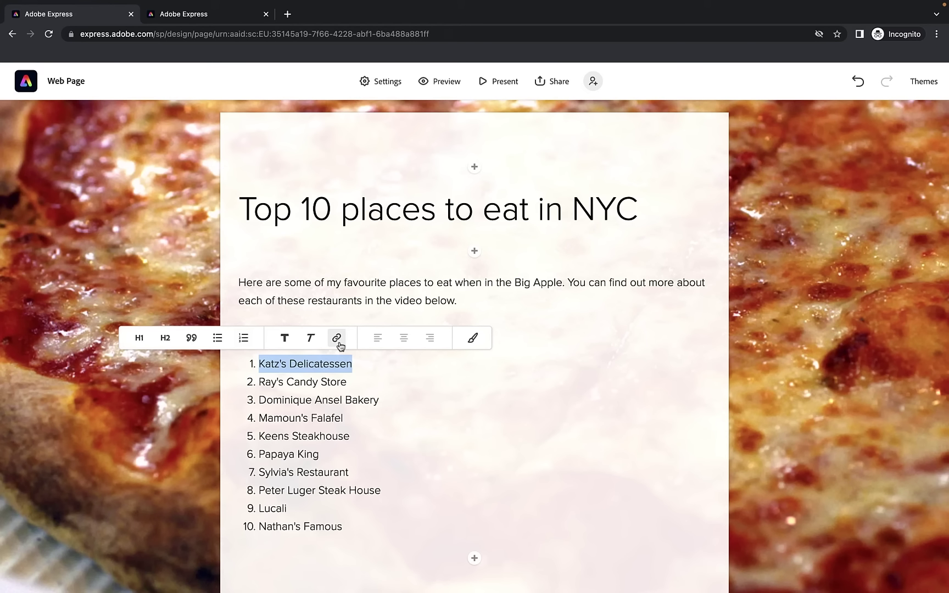
{"action": "left_click", "coordinate": [547, 324]}
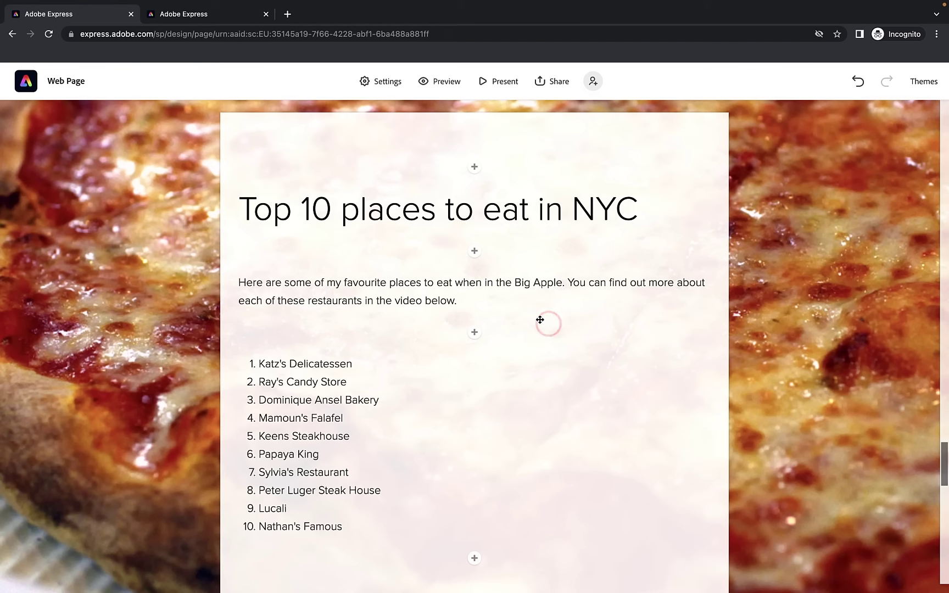
Review the finished page preview in the other tab, then return to the editor
{"action": "left_click", "coordinate": [230, 21]}
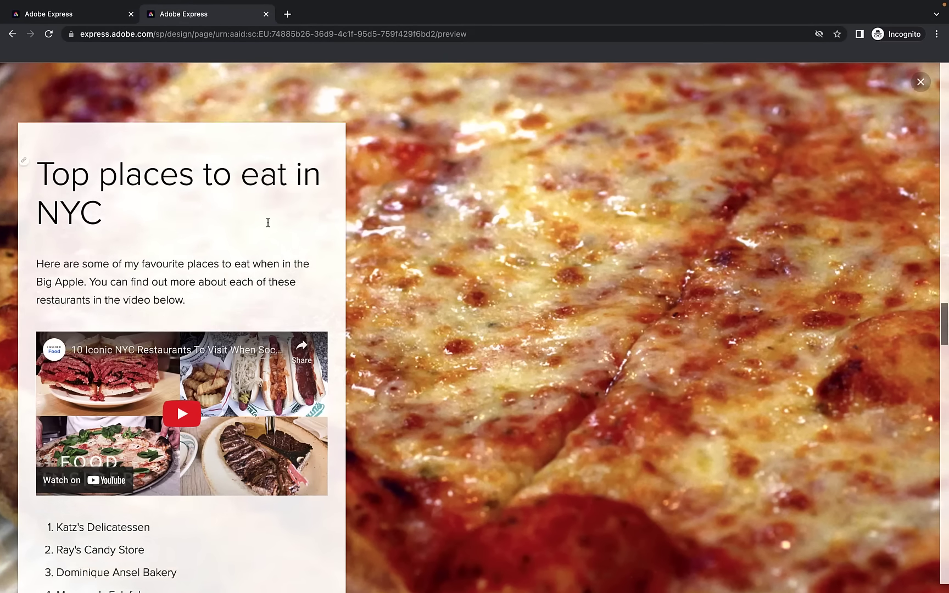
{"action": "scroll", "coordinate": [269, 222], "scroll_direction": "down", "scroll_amount": 1}
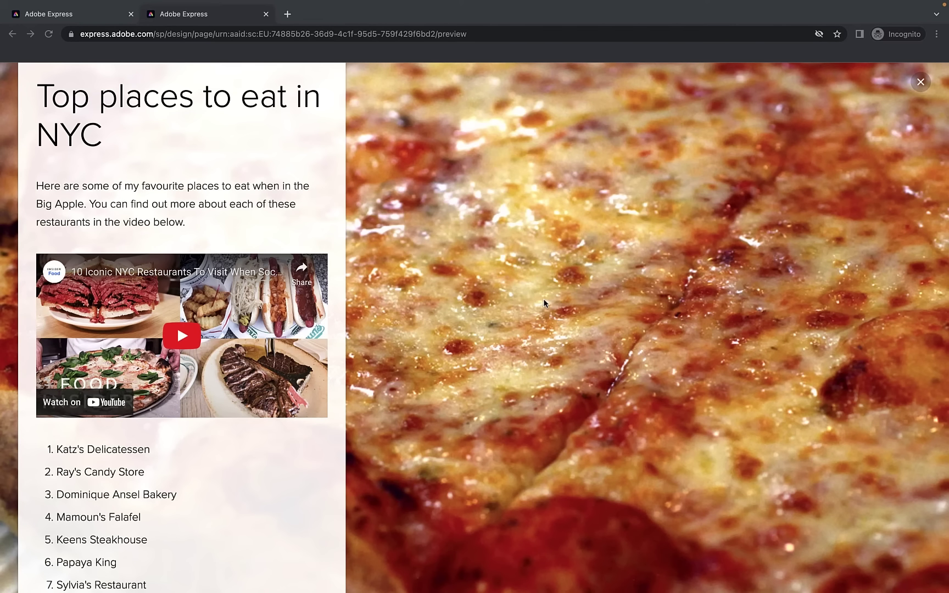
{"action": "left_click", "coordinate": [79, 15]}
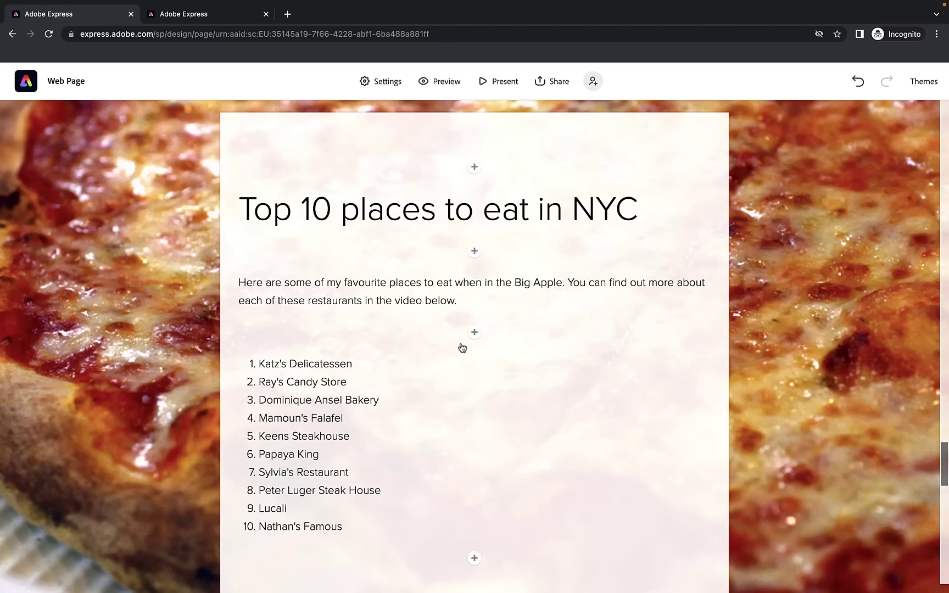
Insert a Video block between the intro paragraph and the restaurant list
{"action": "left_click", "coordinate": [475, 334]}
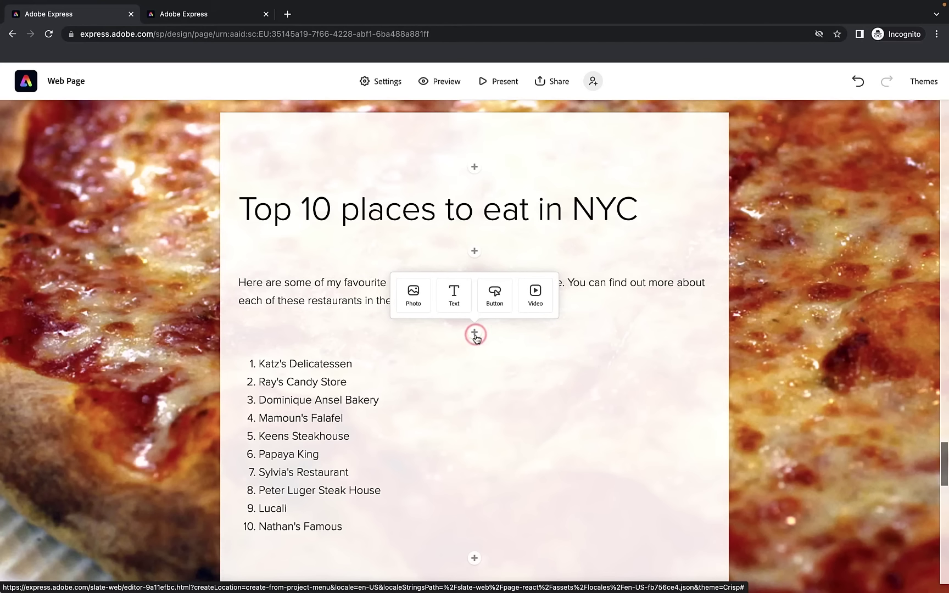
{"action": "left_click_drag", "start_coordinate": [321, 282], "coordinate": [265, 283]}
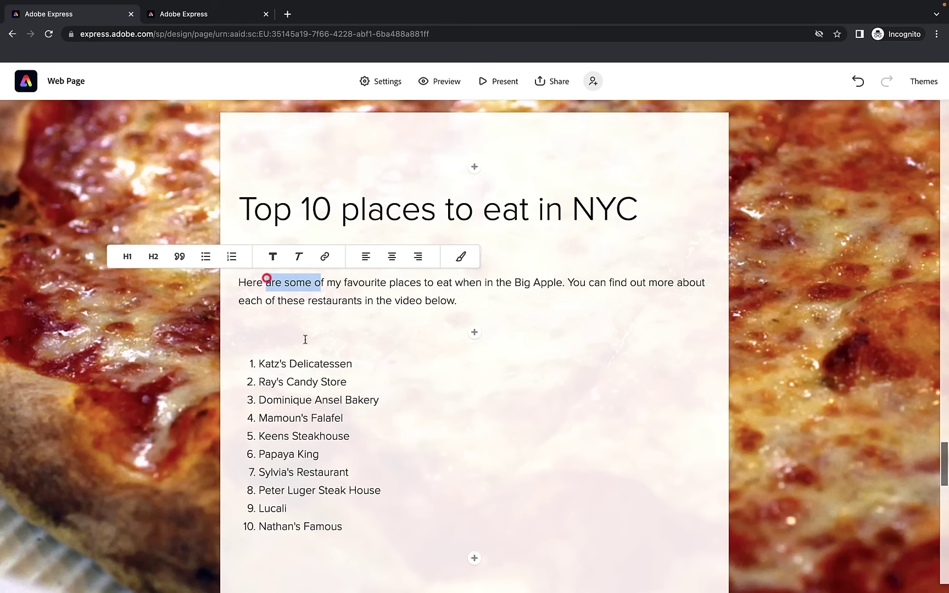
{"action": "left_click", "coordinate": [473, 336]}
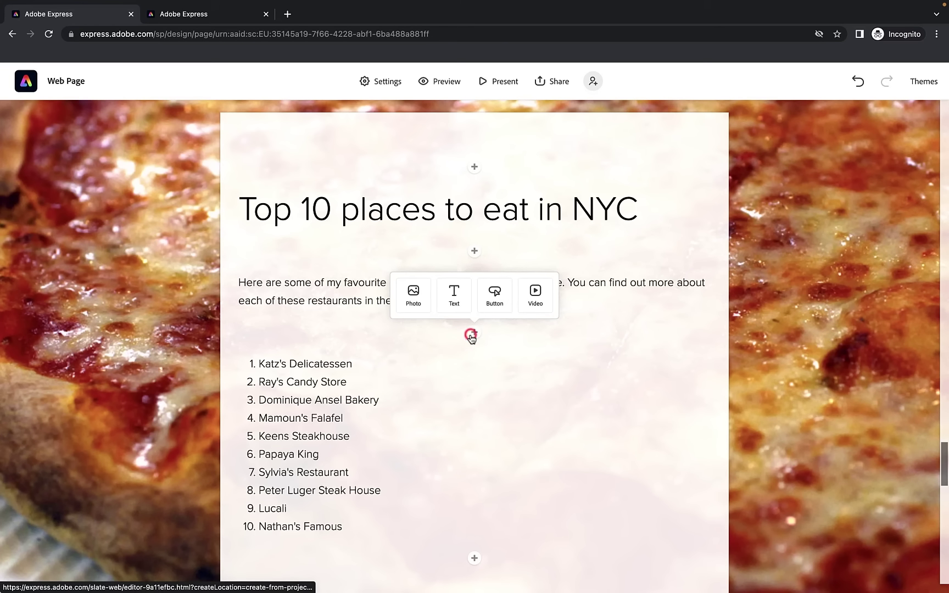
{"action": "left_click", "coordinate": [537, 302]}
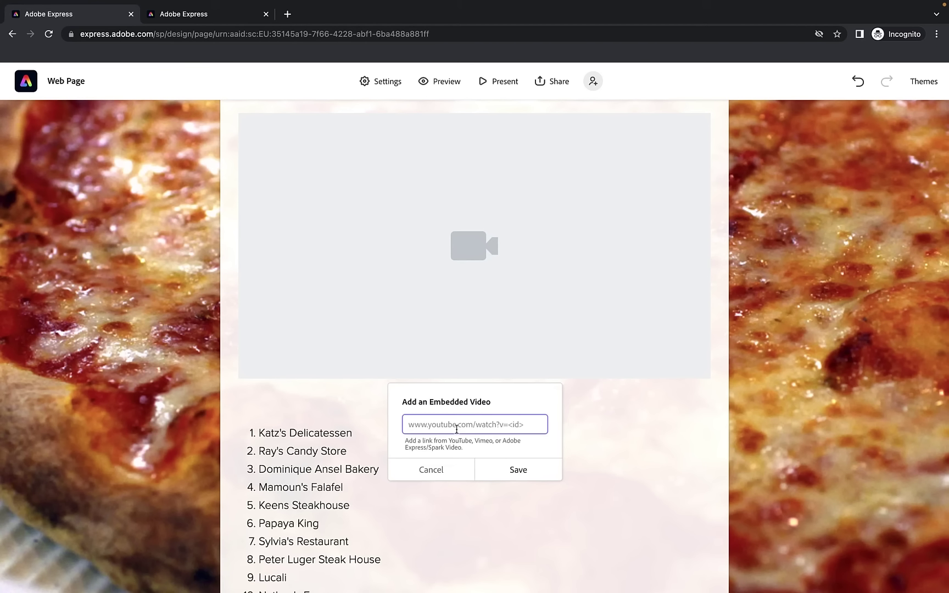
Paste the Food Insider YouTube link on iconic NYC restaurants into the video block and save it
{"action": "left_click", "coordinate": [458, 424]}
{"action": "type", "text": "https://www.youtube.com/watch?v=Qum9GFEecjc"}
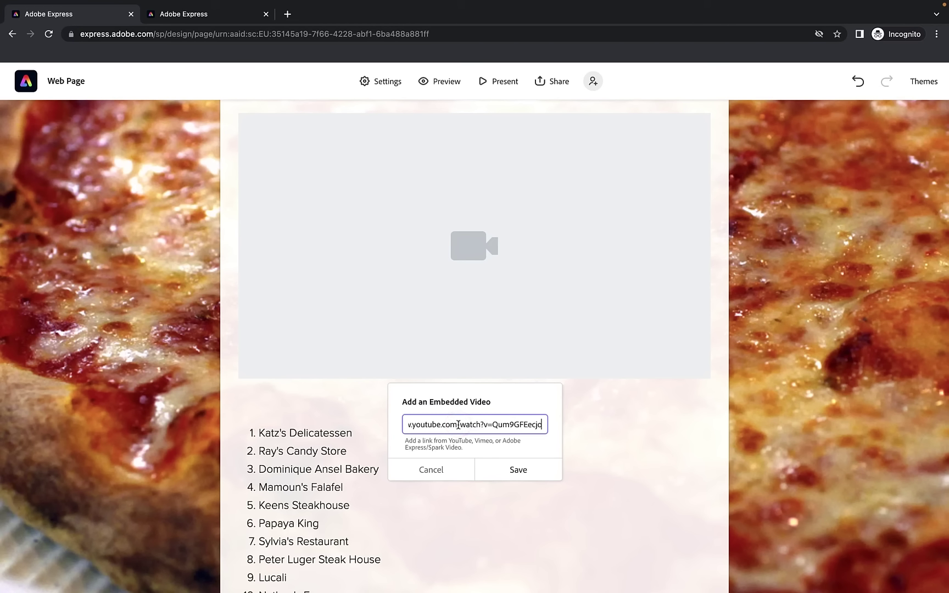
{"action": "left_click", "coordinate": [517, 476]}
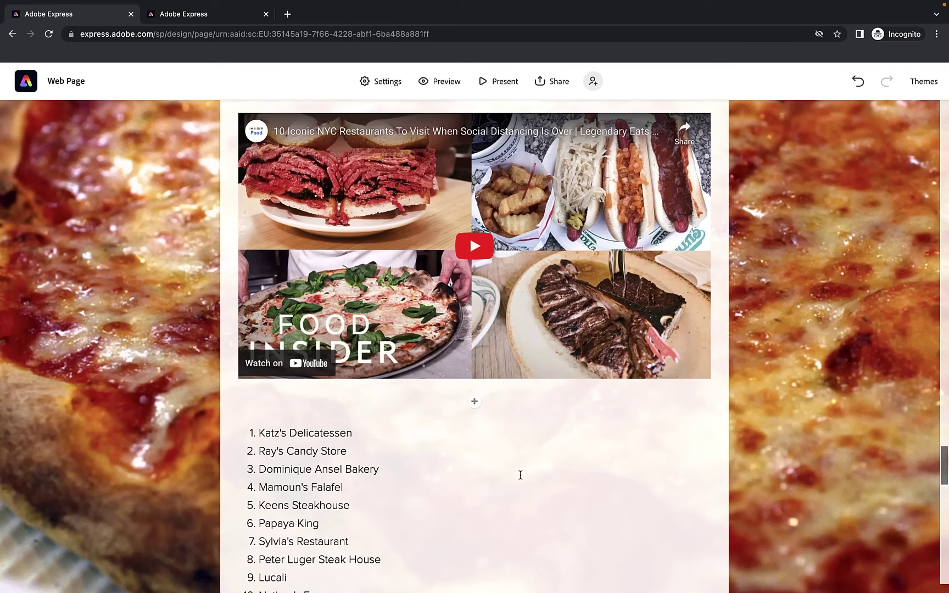
Reopen the embedded video's link settings to check the URL, then close them keeping the video
{"action": "scroll", "coordinate": [521, 461], "scroll_direction": "up", "scroll_amount": 1}
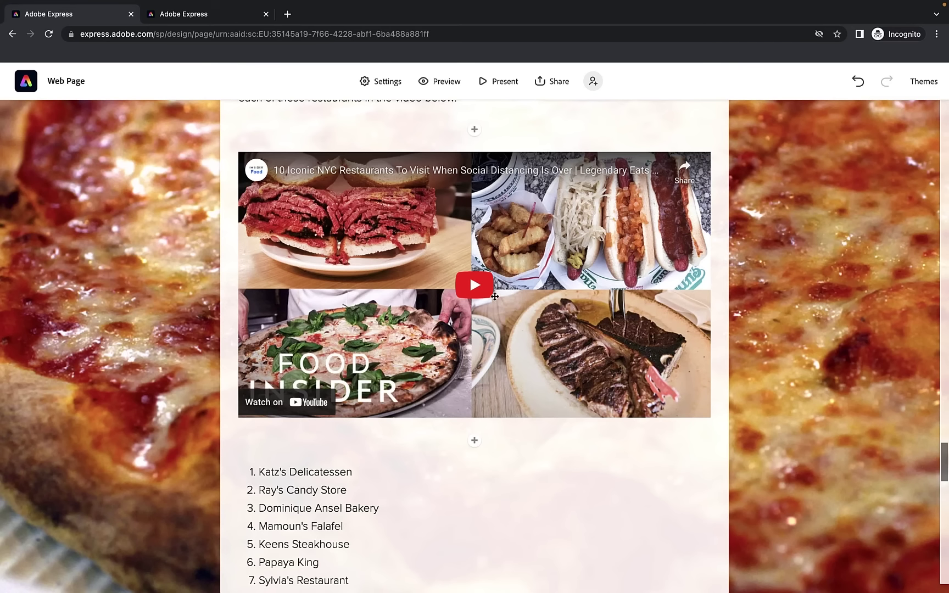
{"action": "left_click", "coordinate": [472, 286]}
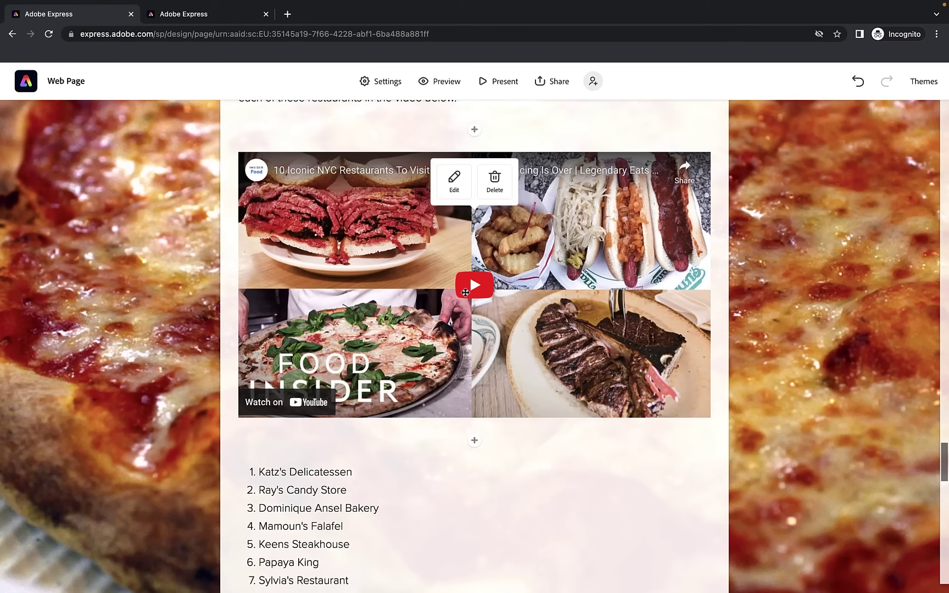
{"action": "left_click", "coordinate": [454, 184]}
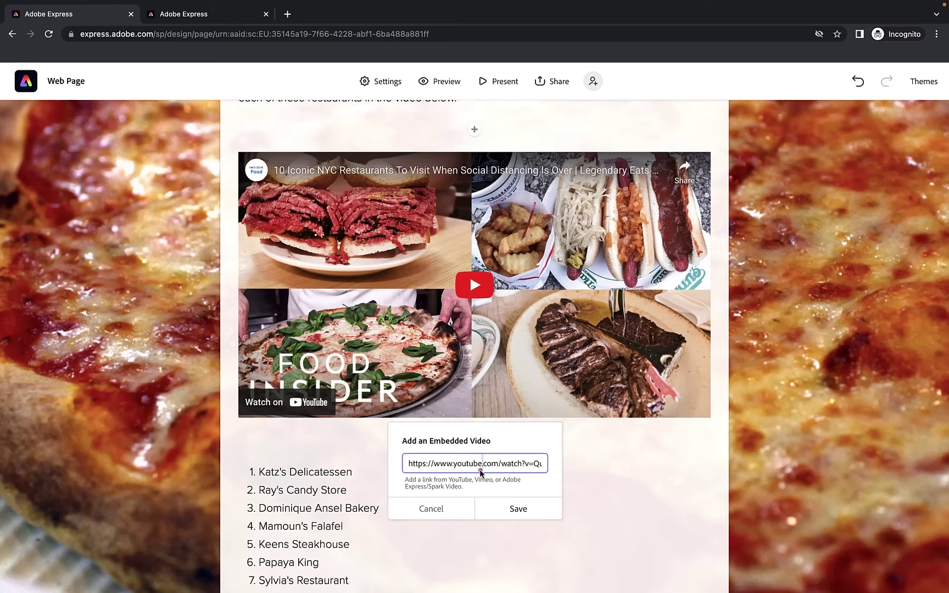
{"action": "left_click_drag", "start_coordinate": [473, 467], "coordinate": [602, 480]}
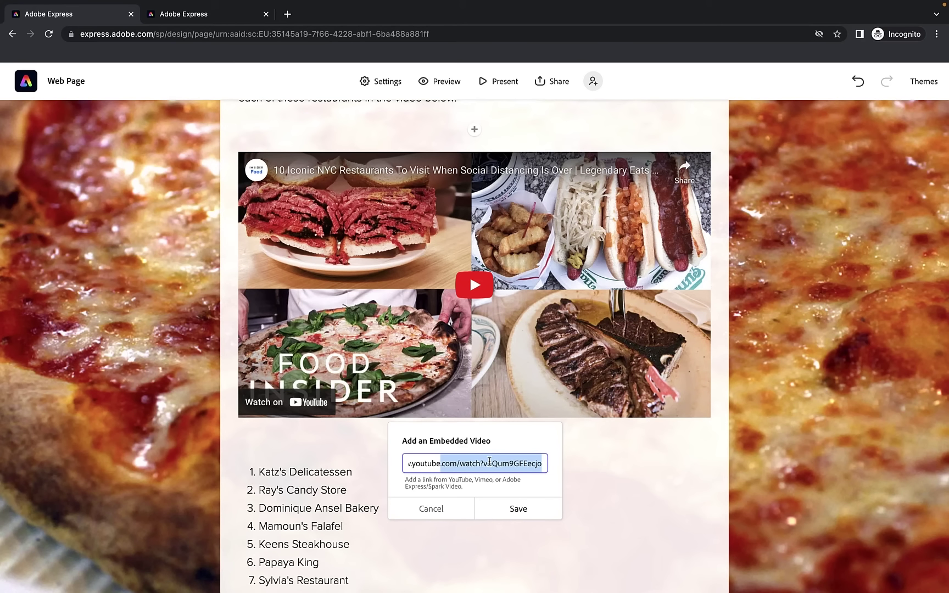
{"action": "left_click", "coordinate": [512, 515]}
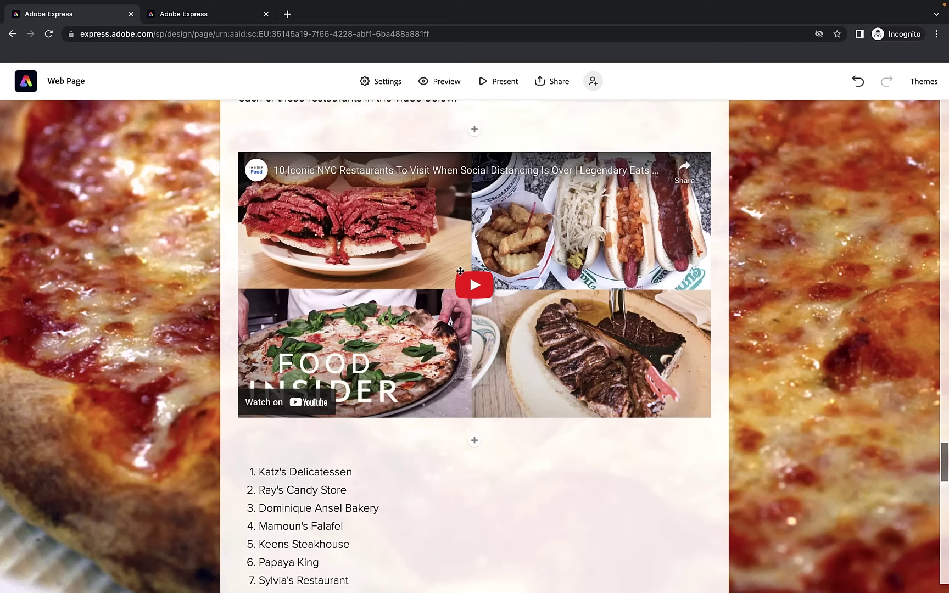
{"action": "left_click", "coordinate": [438, 89]}
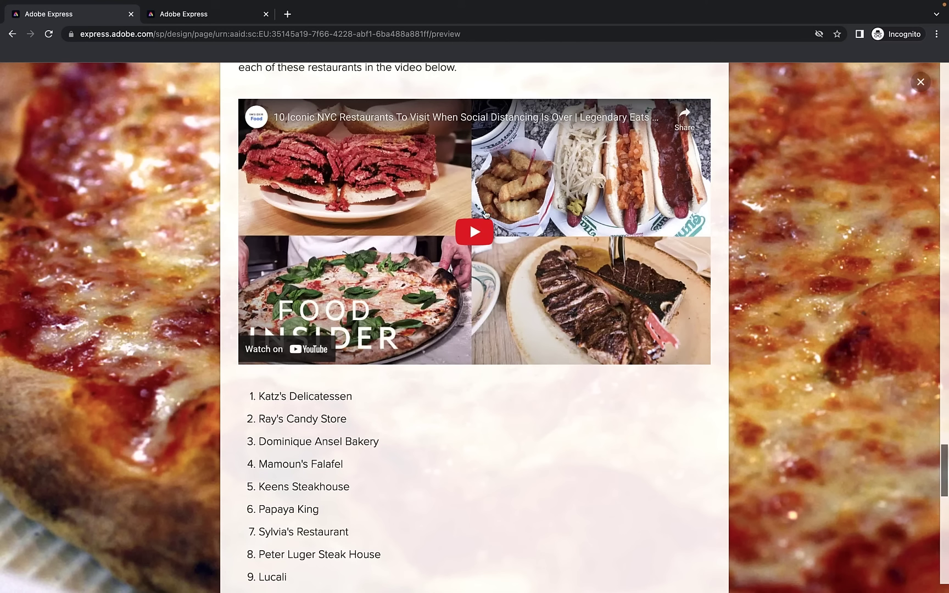
{"action": "left_click", "coordinate": [478, 233]}
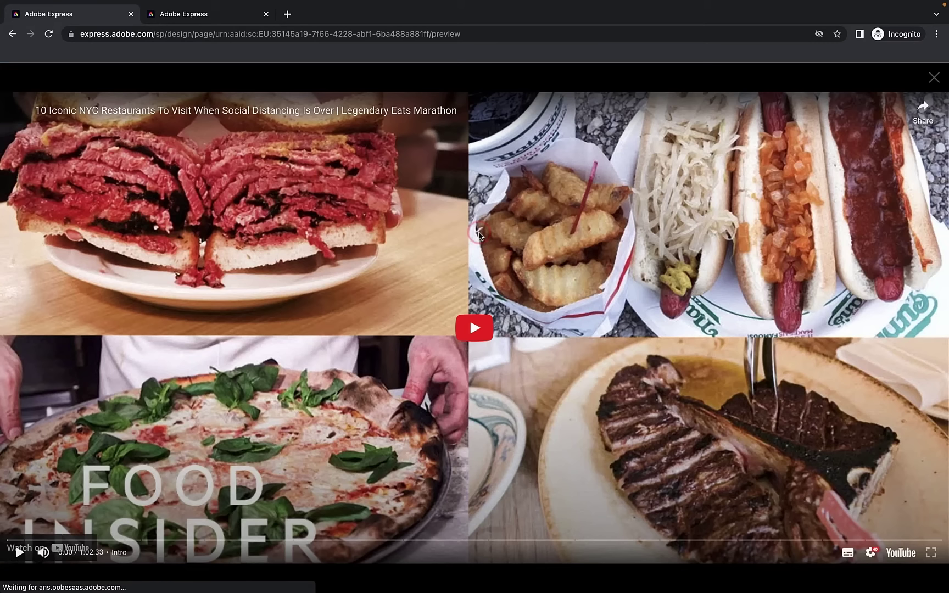
{"action": "left_click", "coordinate": [471, 343]}
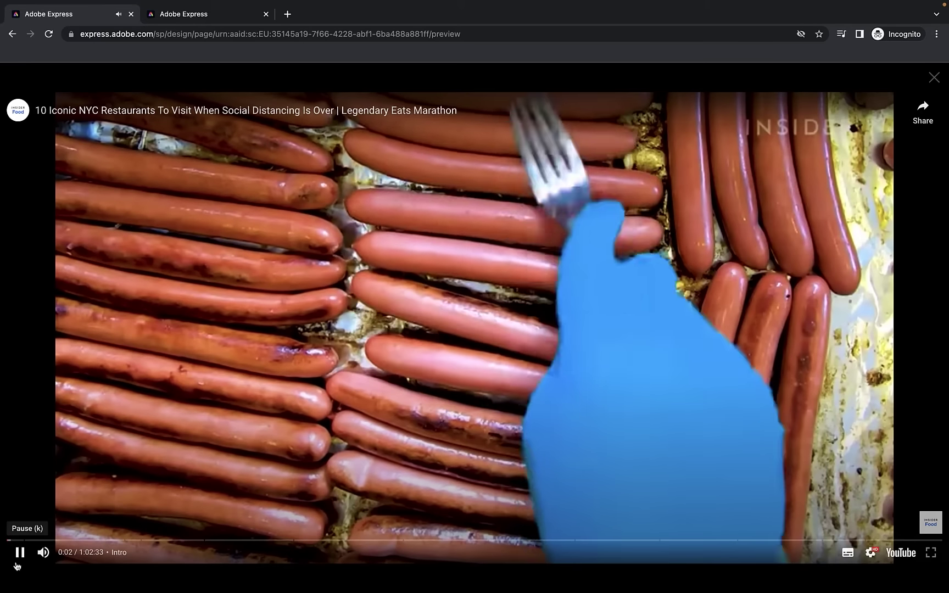
{"action": "left_click", "coordinate": [20, 553]}
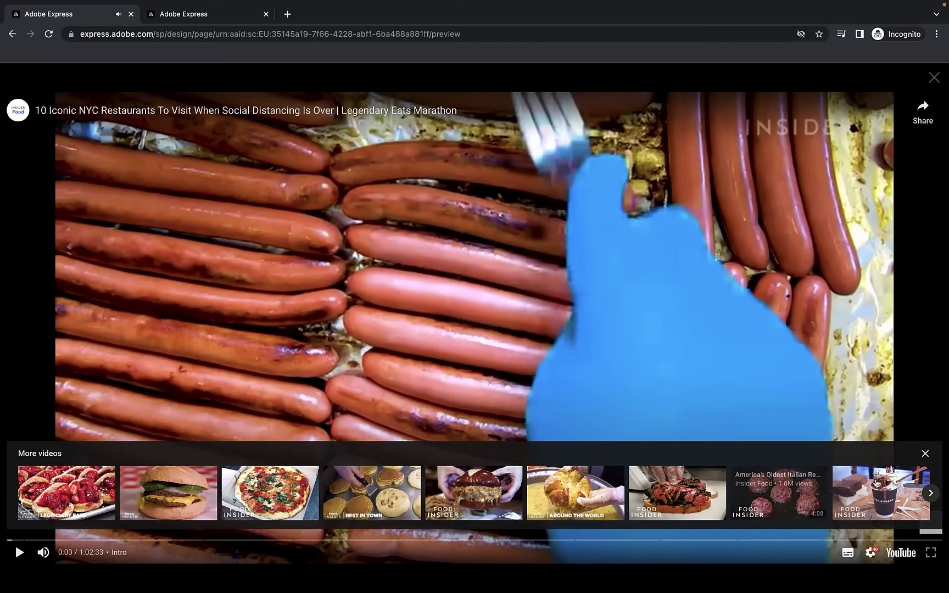
{"action": "left_click", "coordinate": [925, 454]}
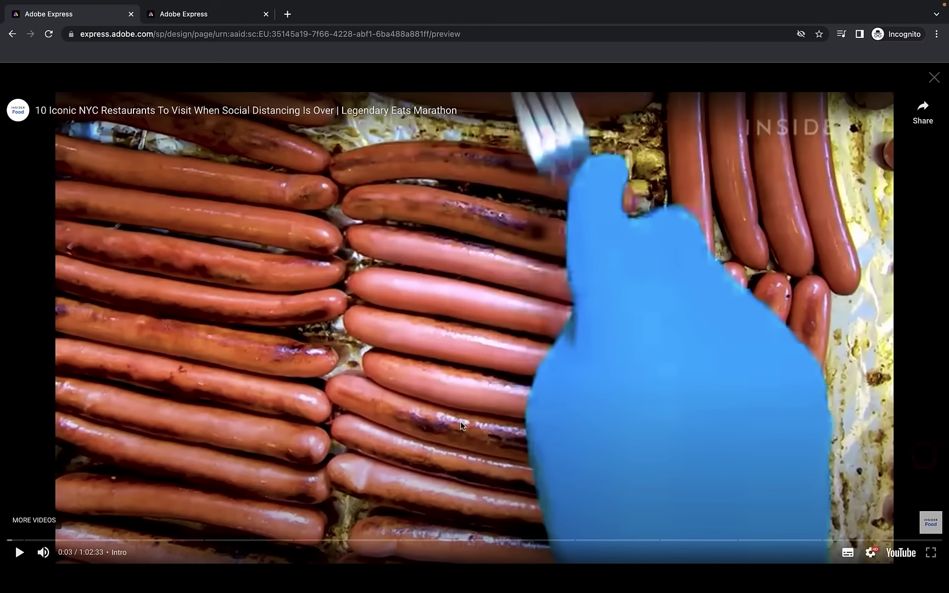
{"action": "left_click", "coordinate": [934, 78]}
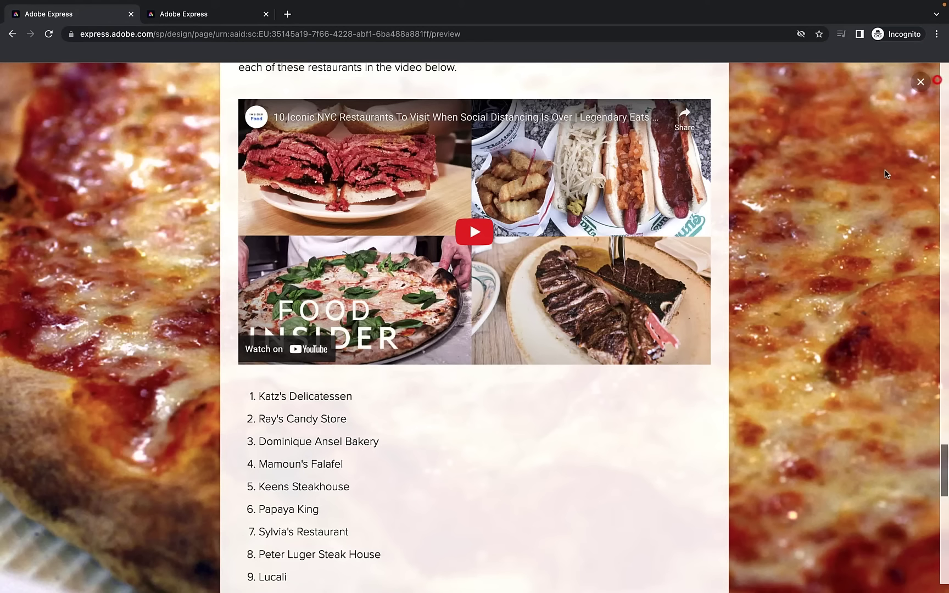
{"action": "scroll", "coordinate": [715, 215], "scroll_direction": "up", "scroll_amount": 1}
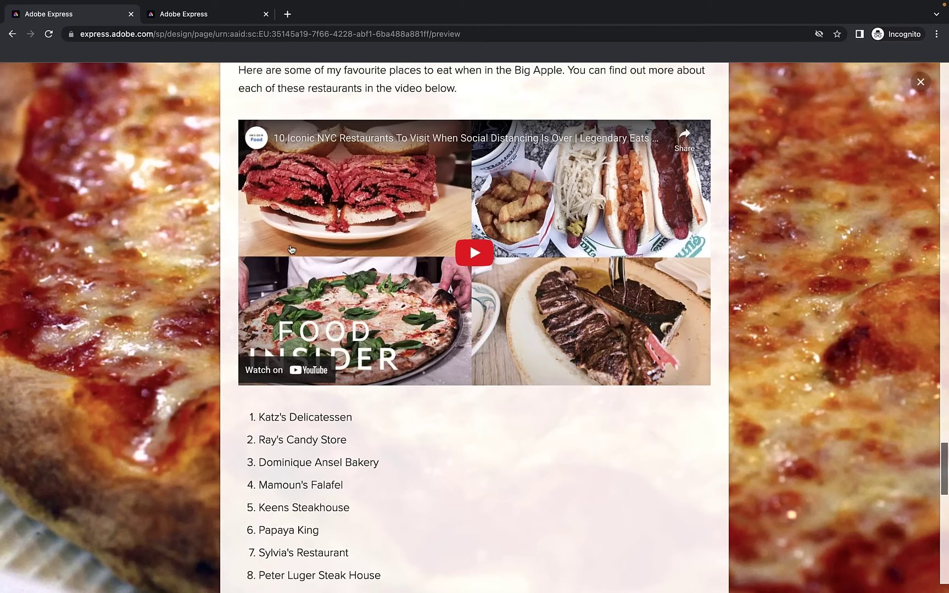
{"action": "scroll", "coordinate": [250, 250], "scroll_direction": "down", "scroll_amount": 5}
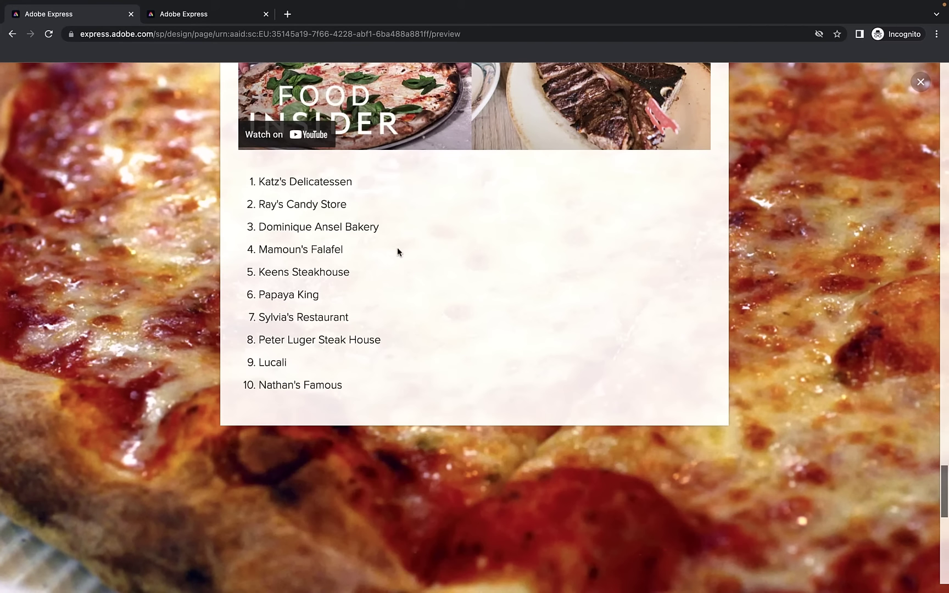
{"action": "left_click", "coordinate": [921, 83]}
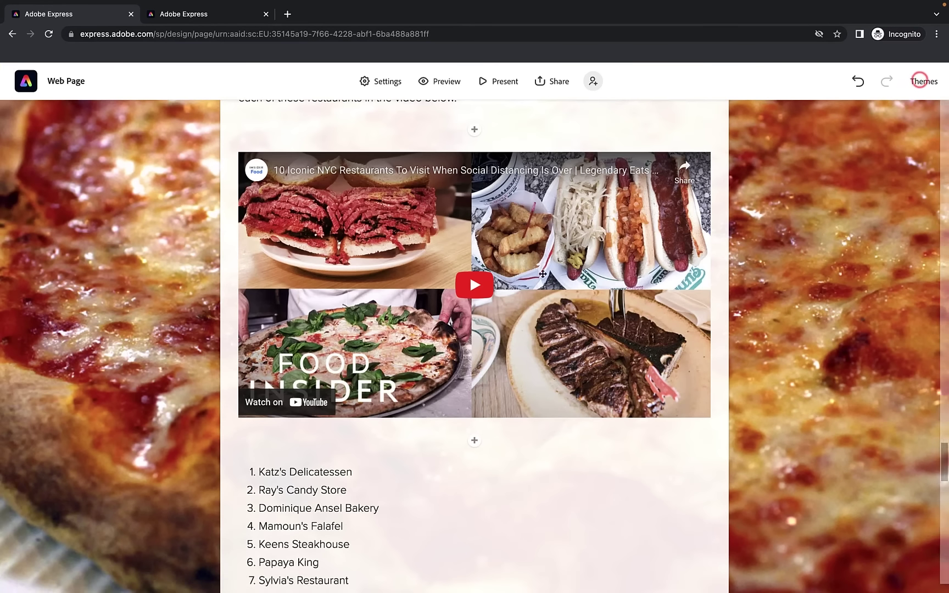
Add a 'View the full list of places to eat in NYC' button with the pasted YouTube link below the list
{"action": "left_click", "coordinate": [475, 477]}
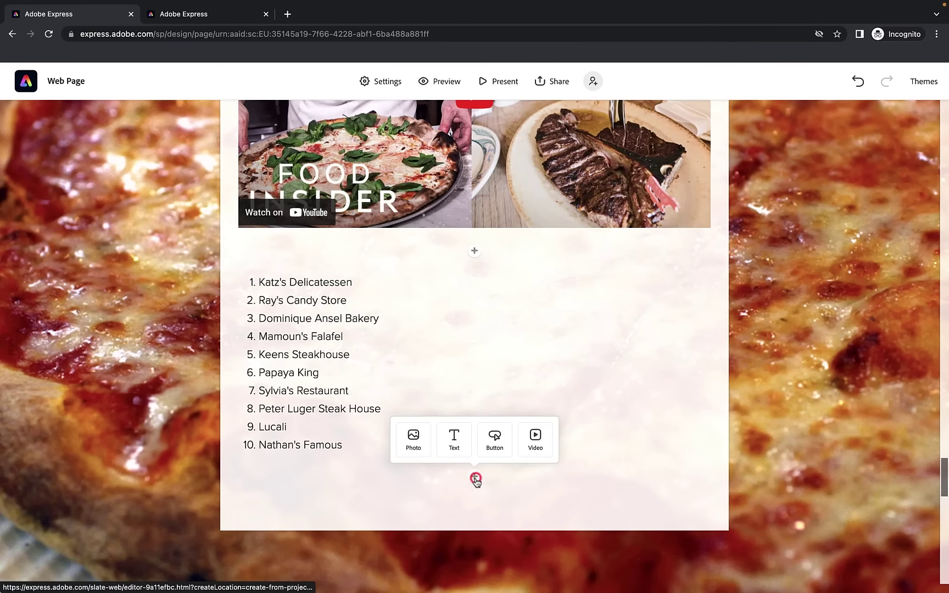
{"action": "left_click", "coordinate": [495, 440]}
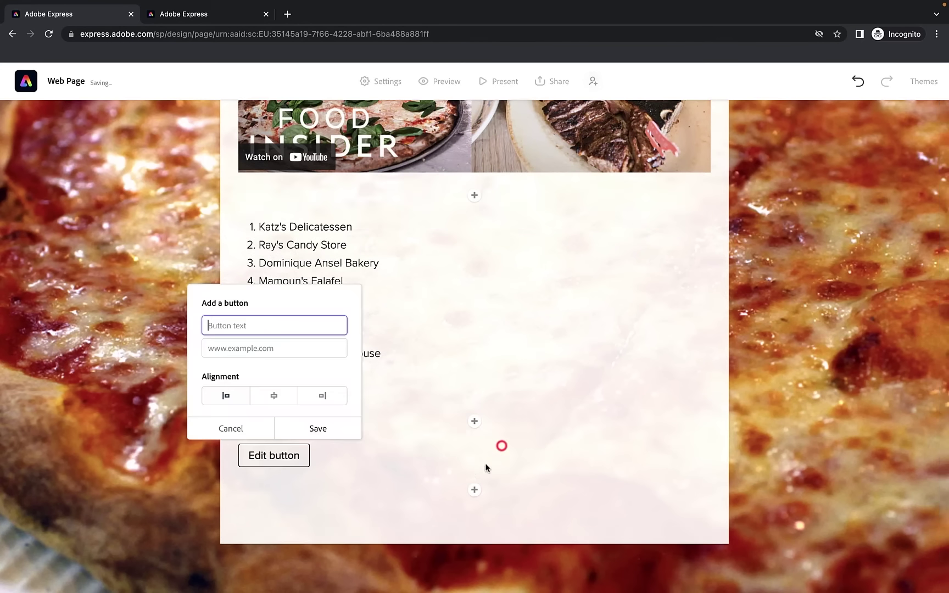
{"action": "type", "text": "View the full list of places to eat in NYC"}
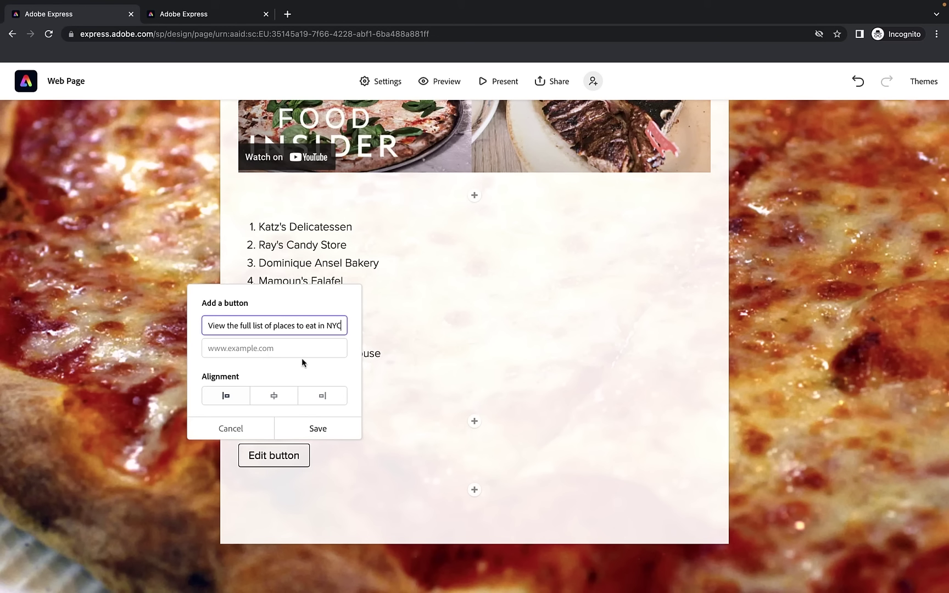
{"action": "left_click", "coordinate": [303, 348]}
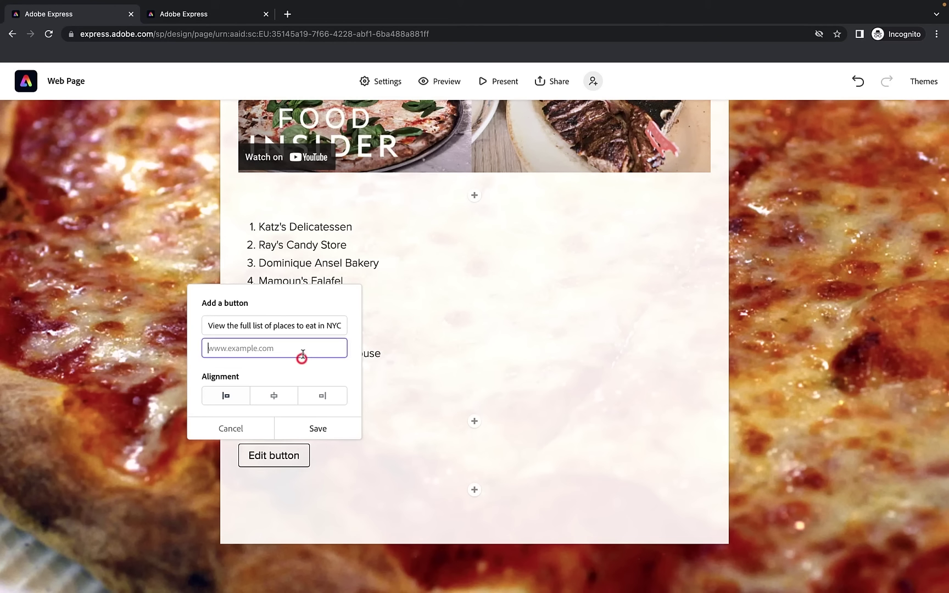
{"action": "type", "text": "https://www.youtube.com/watch?v=Qum9GFEecjo"}
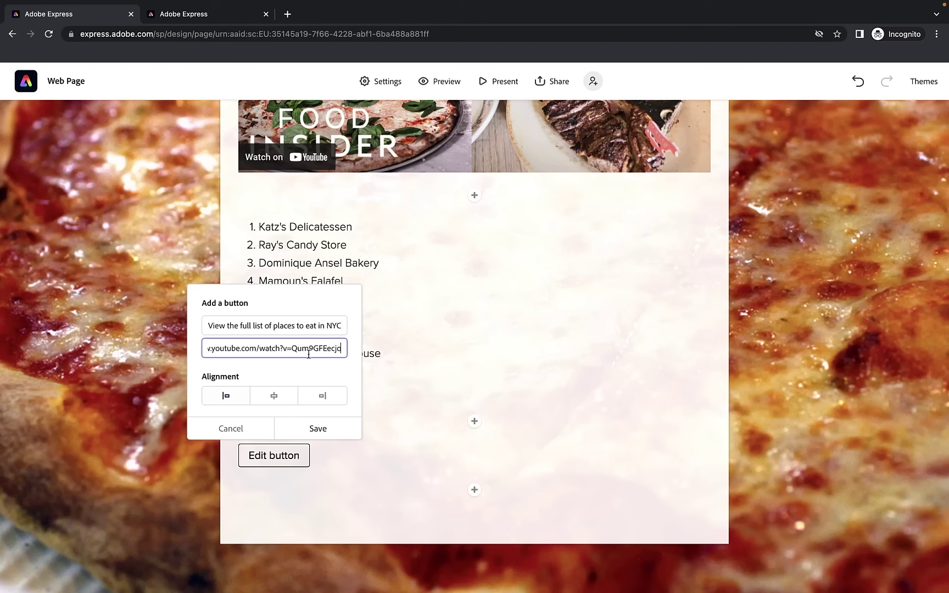
{"action": "left_click", "coordinate": [318, 429]}
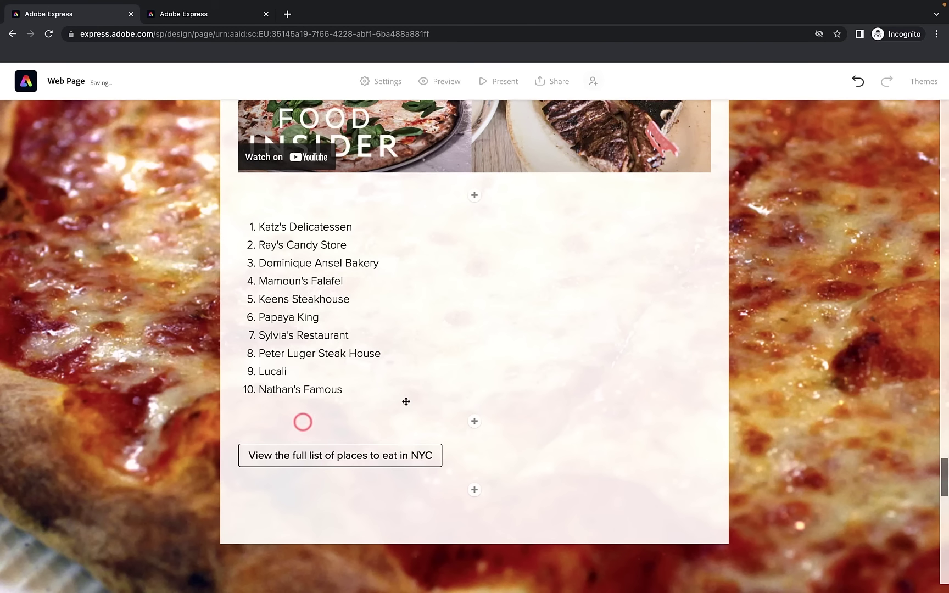
Select the Nathan's Famous item in the restaurant list, then leave text editing
{"action": "scroll", "coordinate": [405, 400], "scroll_direction": "up", "scroll_amount": 4}
{"action": "scroll", "coordinate": [407, 403], "scroll_direction": "down", "scroll_amount": 3}
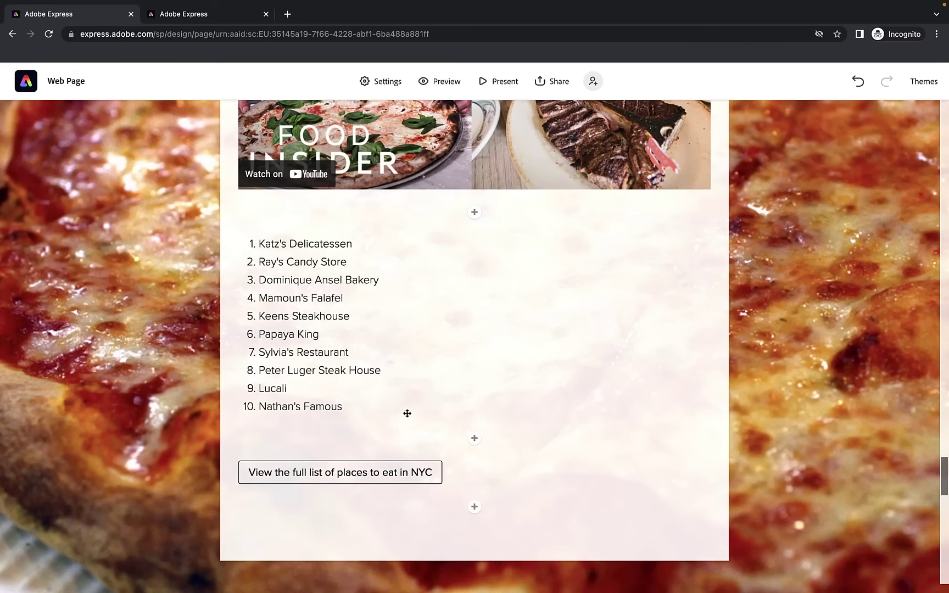
{"action": "left_click", "coordinate": [424, 311]}
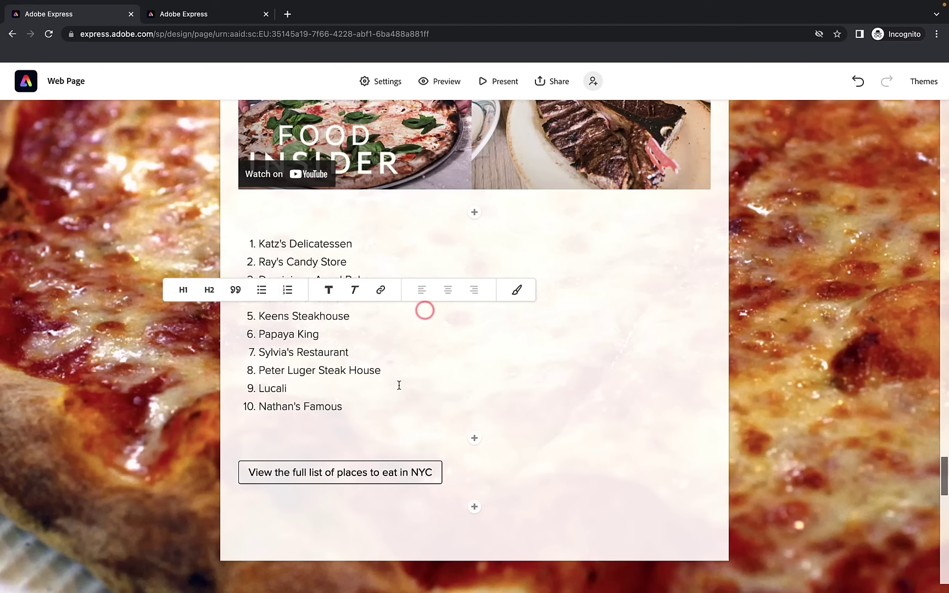
{"action": "triple_click", "coordinate": [395, 404]}
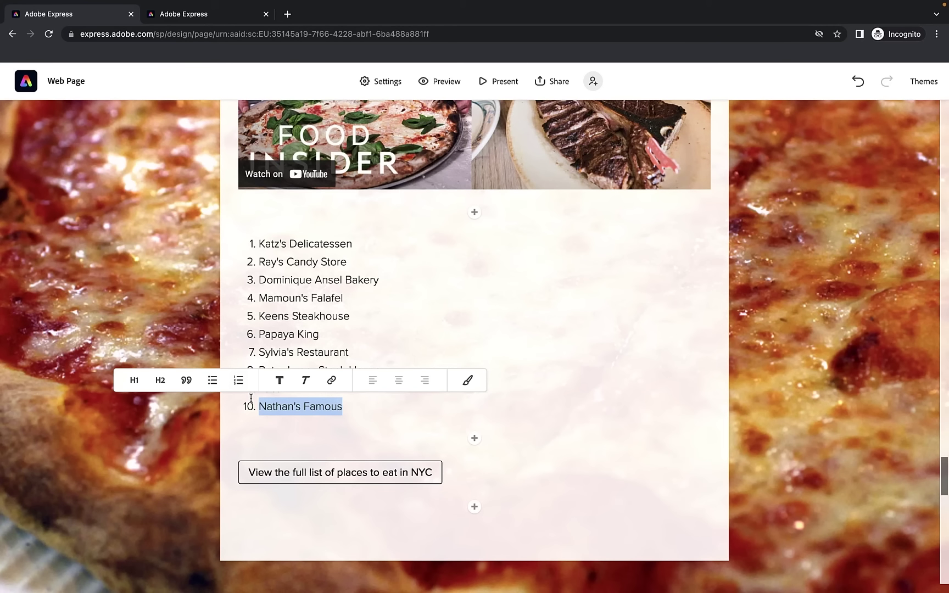
{"action": "left_click", "coordinate": [867, 371]}
Add 'Getting around the city quickly' as a large, centred heading in the subway section
{"action": "scroll", "coordinate": [702, 352], "scroll_direction": "down", "scroll_amount": 2}
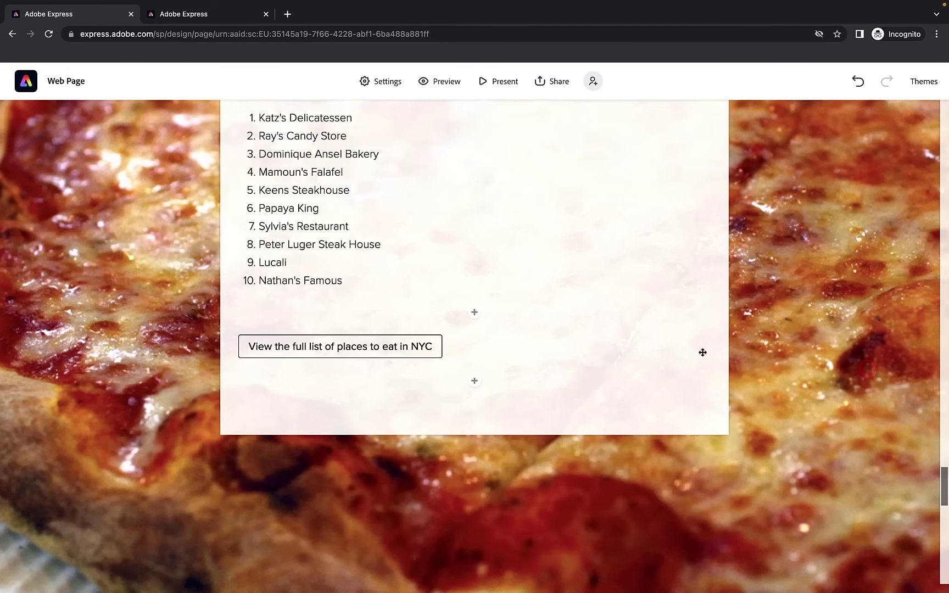
{"action": "scroll", "coordinate": [703, 352], "scroll_direction": "down", "scroll_amount": 5}
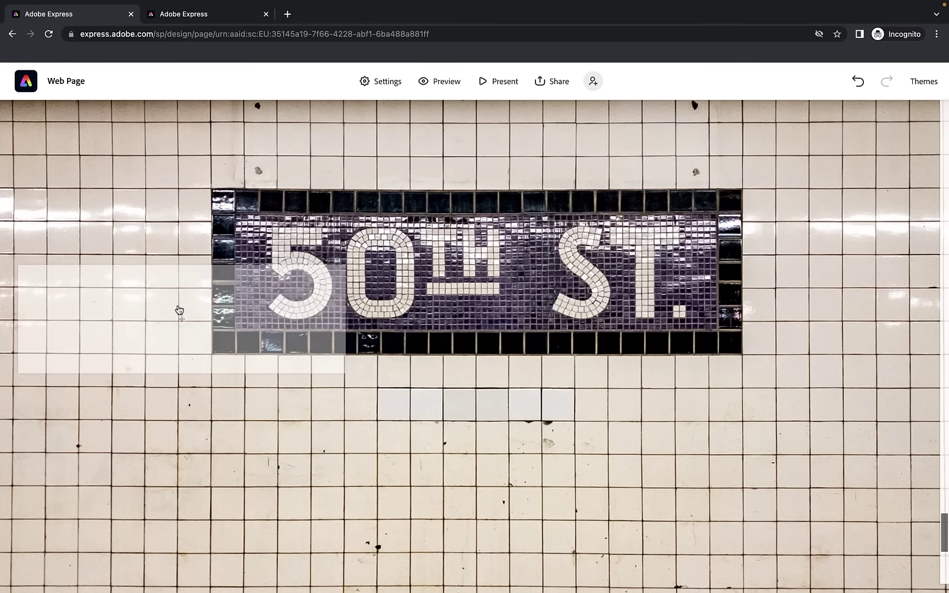
{"action": "left_click", "coordinate": [181, 318]}
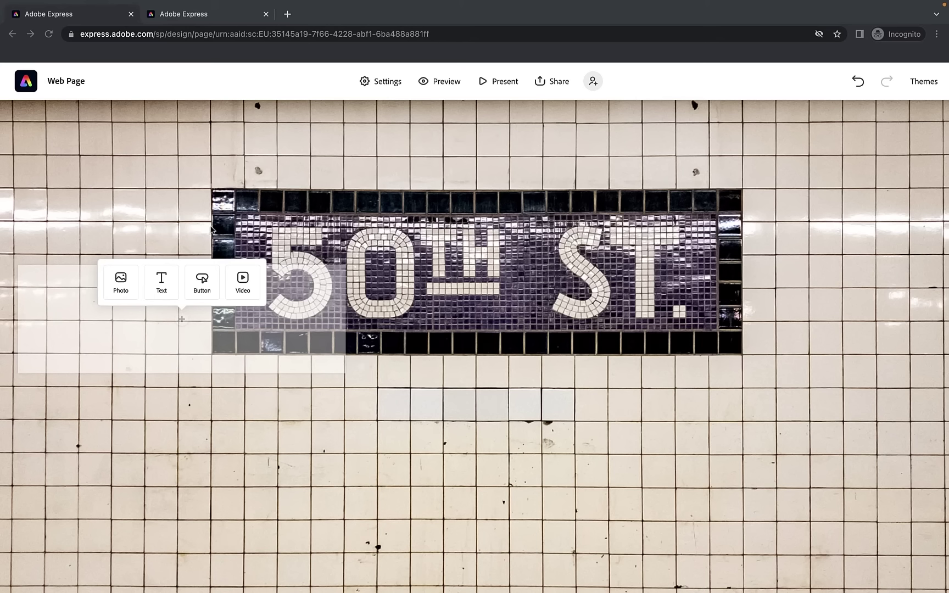
{"action": "left_click", "coordinate": [158, 286]}
{"action": "type", "text": "Getting around the city quickly"}
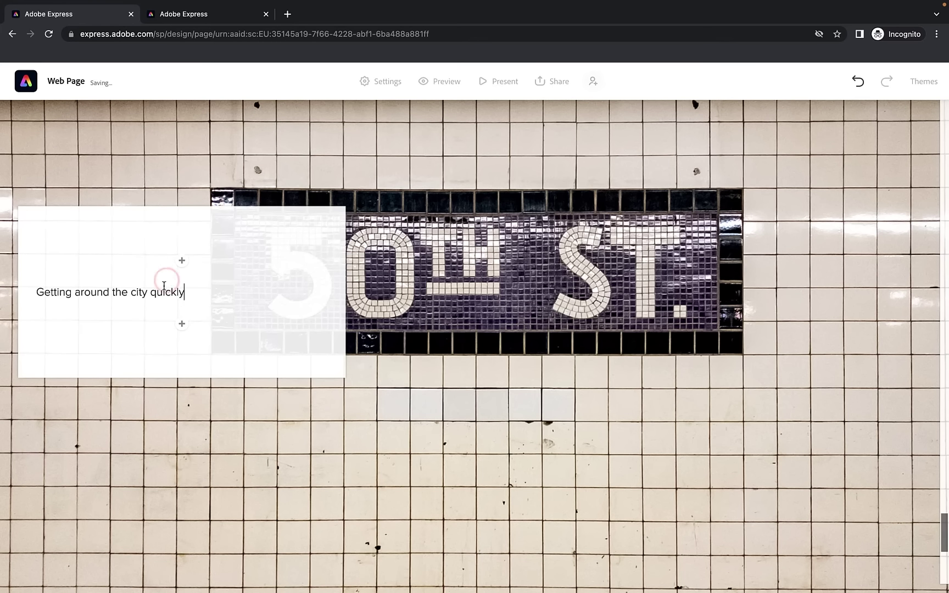
{"action": "left_click_drag", "start_coordinate": [189, 290], "coordinate": [40, 282]}
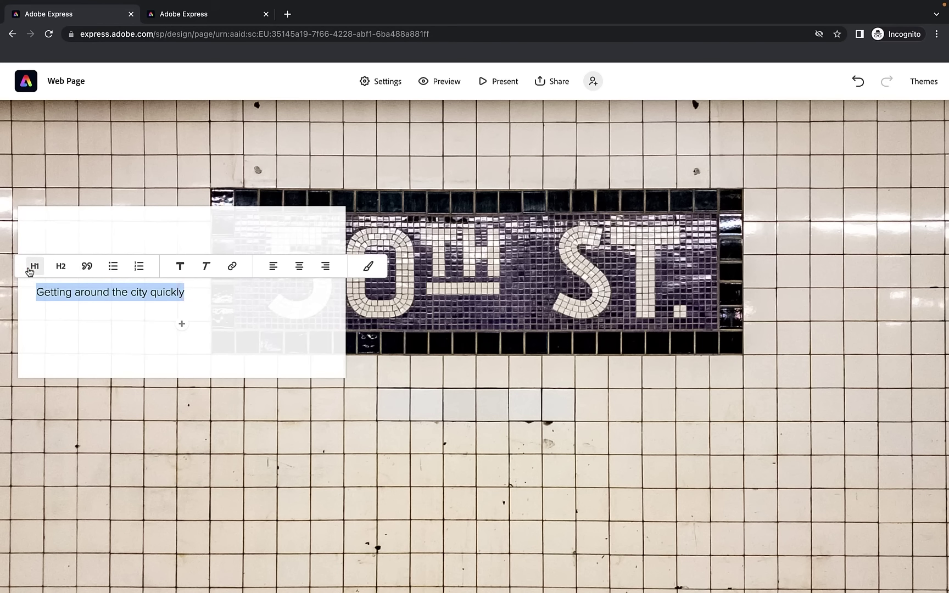
{"action": "left_click", "coordinate": [28, 268]}
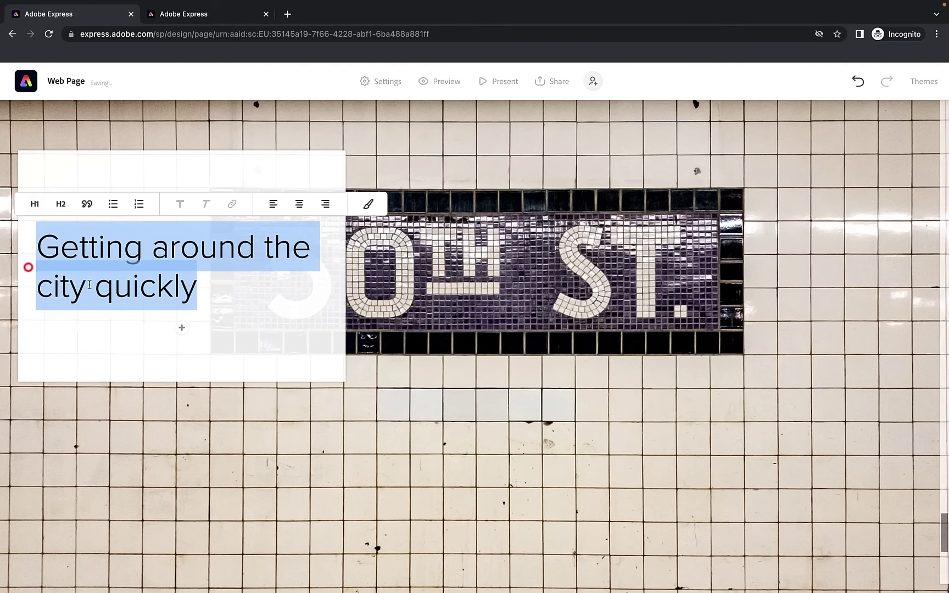
{"action": "left_click", "coordinate": [299, 205]}
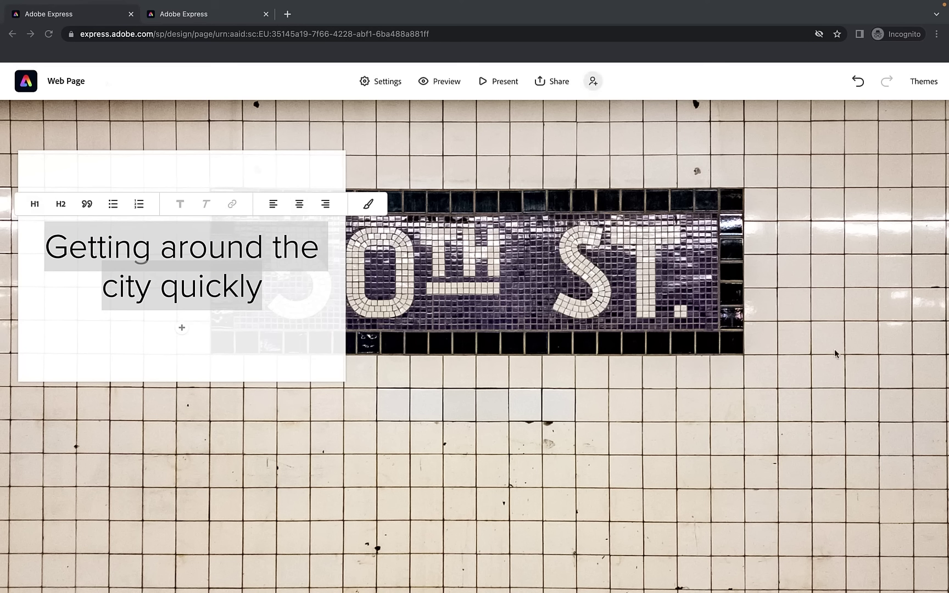
{"action": "left_click", "coordinate": [189, 333]}
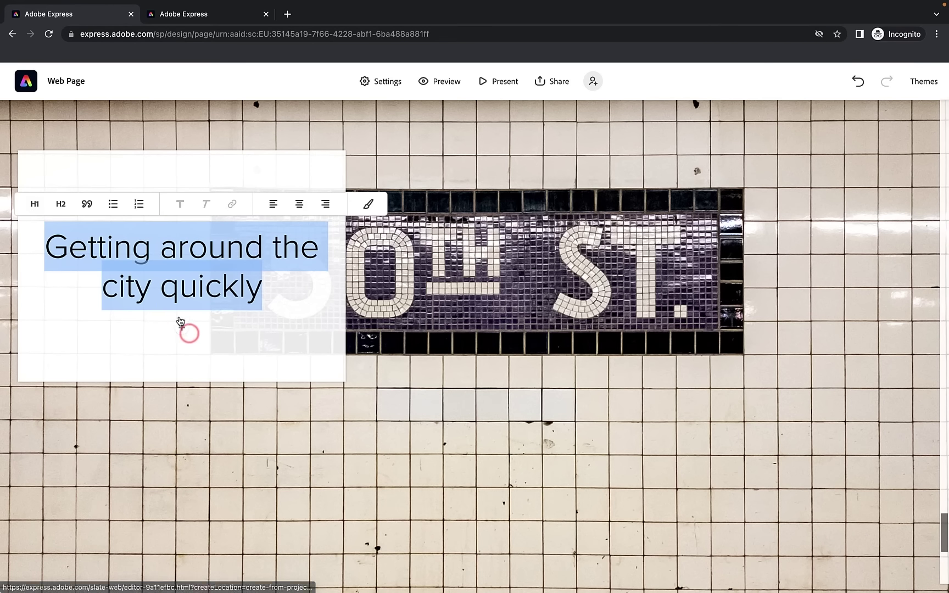
Paste the New York City Subway paragraph under the heading and centre it
{"action": "left_click", "coordinate": [180, 321]}
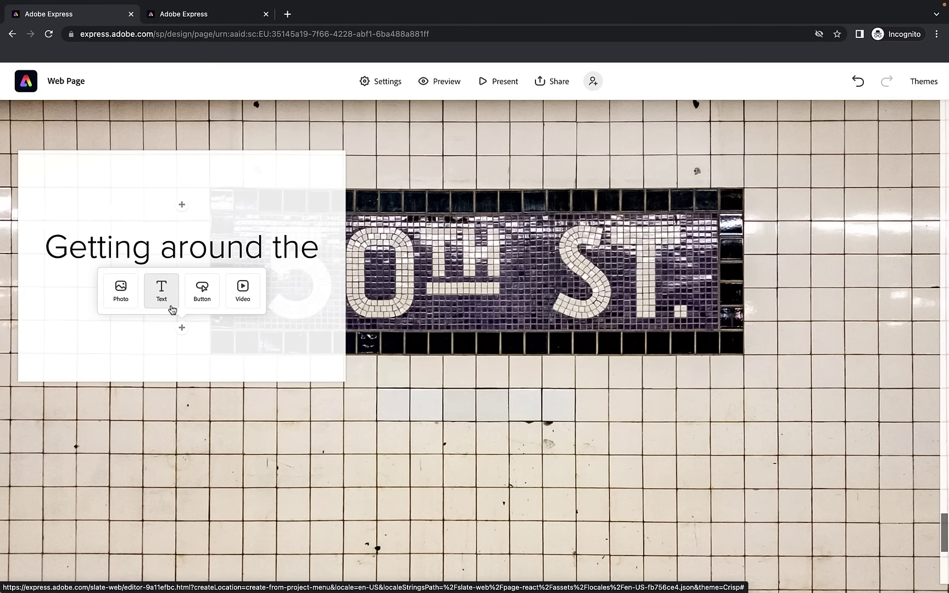
{"action": "left_click", "coordinate": [172, 311]}
{"action": "type", "text": "The New York City Subway is a rapid transit system owned by the government of New York City and leased to the New York City Transit Authority, an affiliate agency of the state-run Metropolitan Transportation Authority (MTA). Opened on October 27, 1904, the New York City Subway is one of the world's oldest public transit systems, one of the most-used, and the one with the most stations, with 472 stations in operation (424 if stations connected by transfers are counted as single stations). Stations are located throughout the boroughs of Manhattan, Brooklyn, Queens, and the Bronx."}
{"action": "left_click_drag", "start_coordinate": [184, 296], "coordinate": [100, 243]}
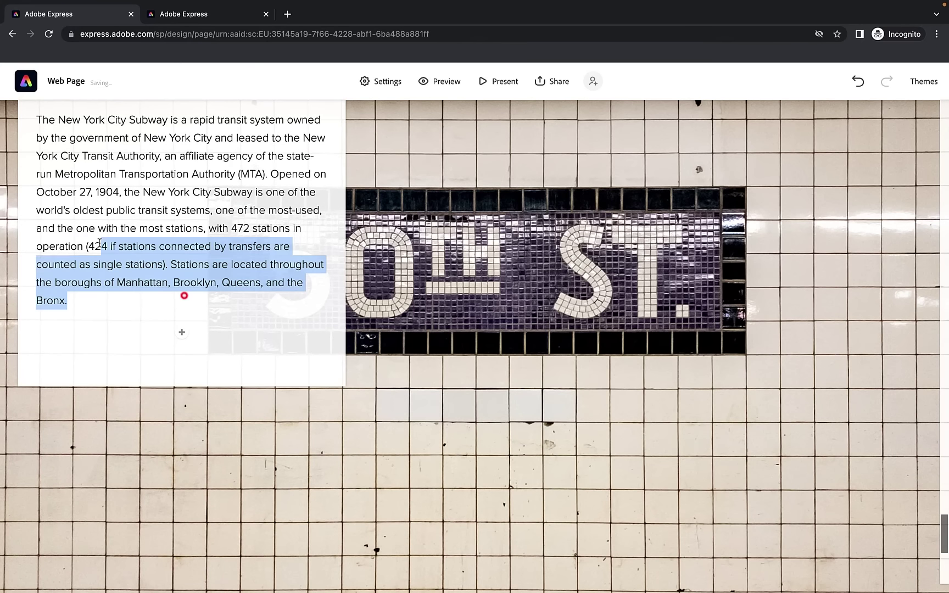
{"action": "scroll", "coordinate": [99, 244], "scroll_direction": "up", "scroll_amount": 4}
{"action": "triple_click", "coordinate": [133, 357]}
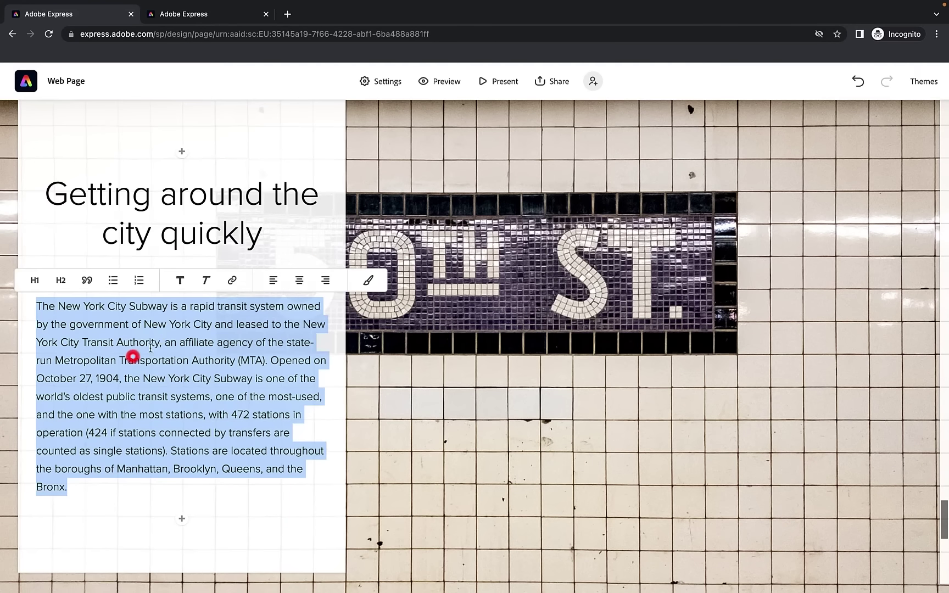
{"action": "left_click", "coordinate": [297, 281]}
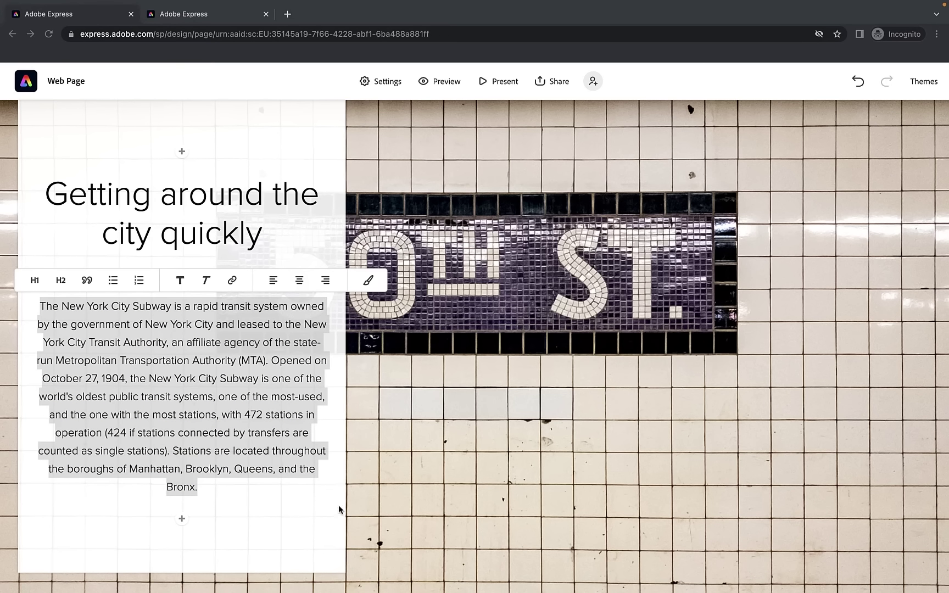
{"action": "left_click", "coordinate": [182, 519]}
{"action": "left_click", "coordinate": [182, 518]}
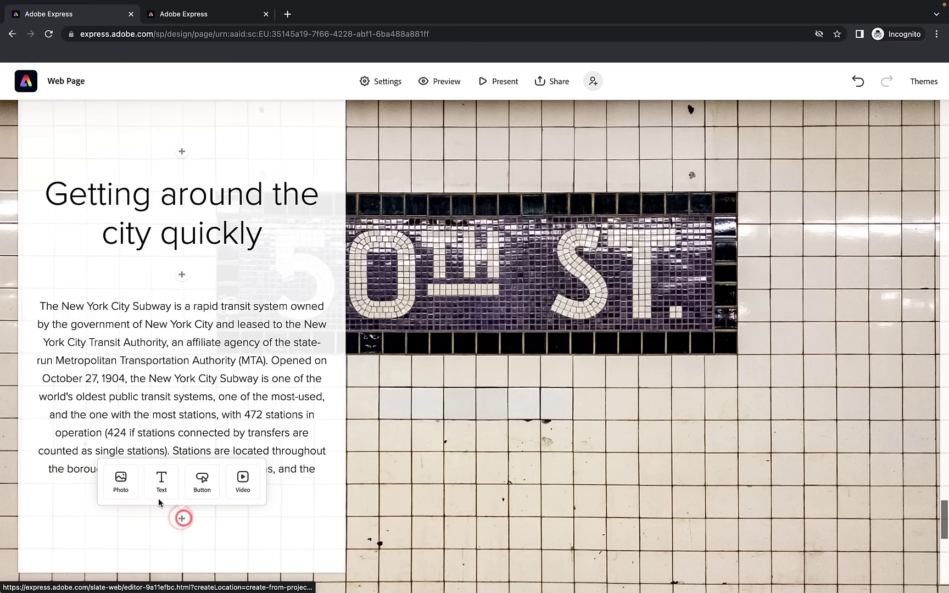
Add a centred 'View subway timetable' button linking to the MTA schedules page
{"action": "left_click", "coordinate": [201, 483]}
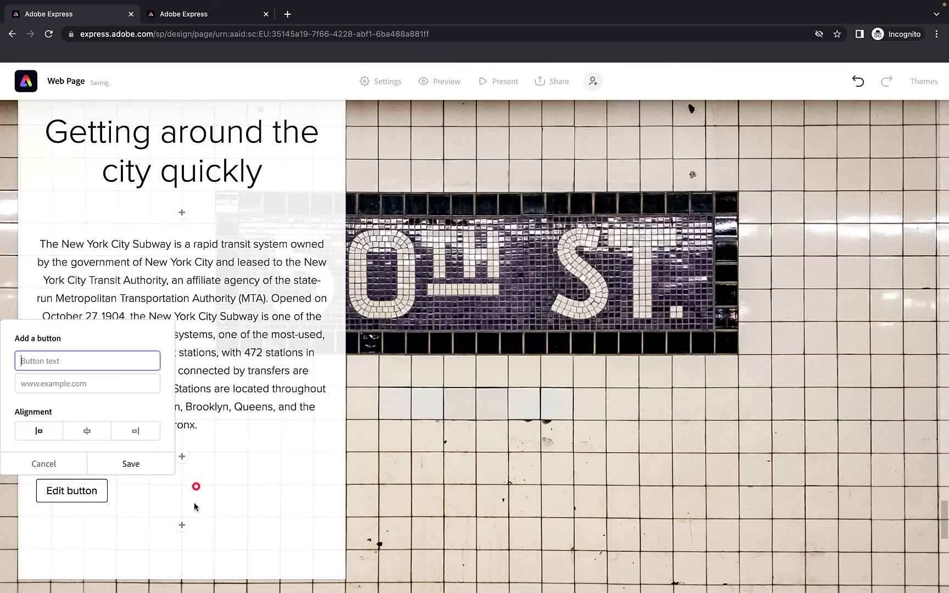
{"action": "left_click", "coordinate": [64, 383]}
{"action": "type", "text": "https://new.mta.info/schedules/bus"}
{"action": "left_click", "coordinate": [59, 364]}
{"action": "type", "text": "View subway timetable"}
{"action": "left_click", "coordinate": [87, 430]}
{"action": "left_click", "coordinate": [132, 463]}
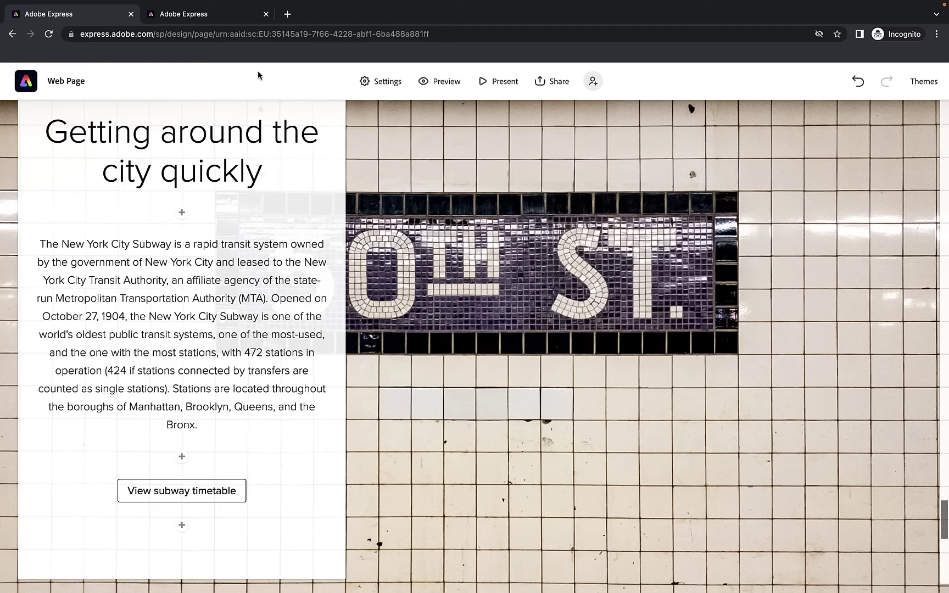
Check the new button in the page preview, then return to the editor
{"action": "left_click", "coordinate": [190, 14]}
{"action": "scroll", "coordinate": [299, 222], "scroll_direction": "down", "scroll_amount": 10}
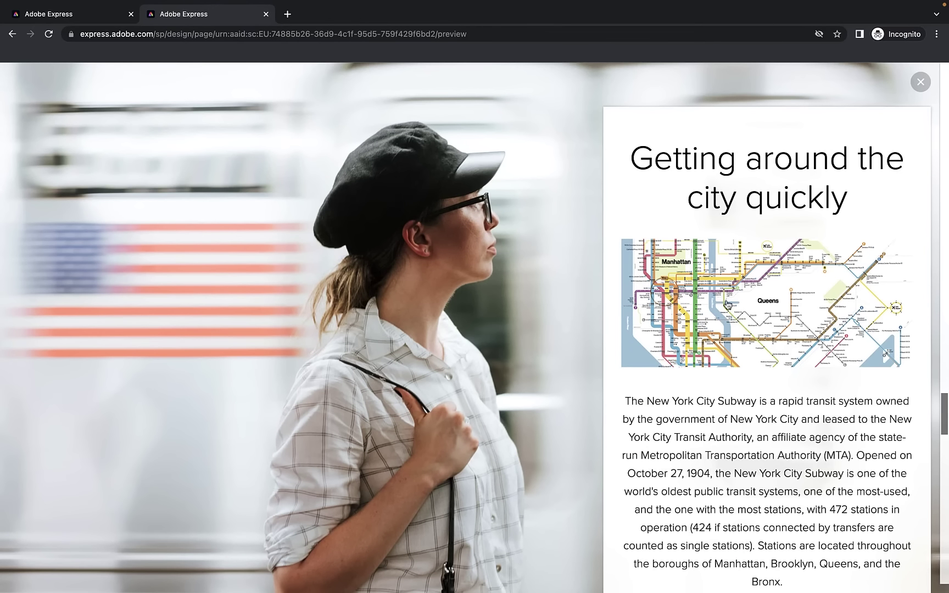
{"action": "left_click", "coordinate": [61, 15]}
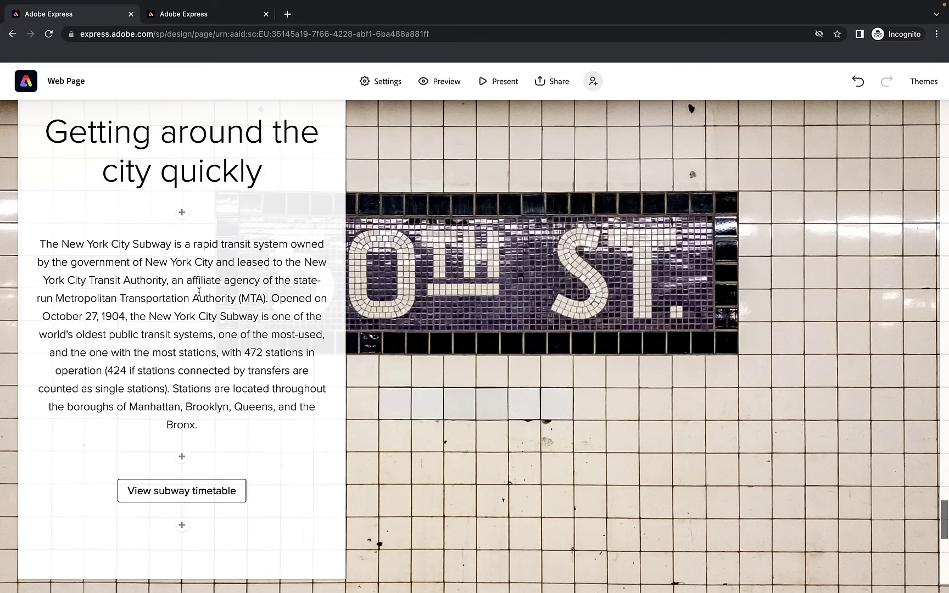
Upload the NYC Map image as a photo below the subway heading
{"action": "left_click", "coordinate": [182, 214]}
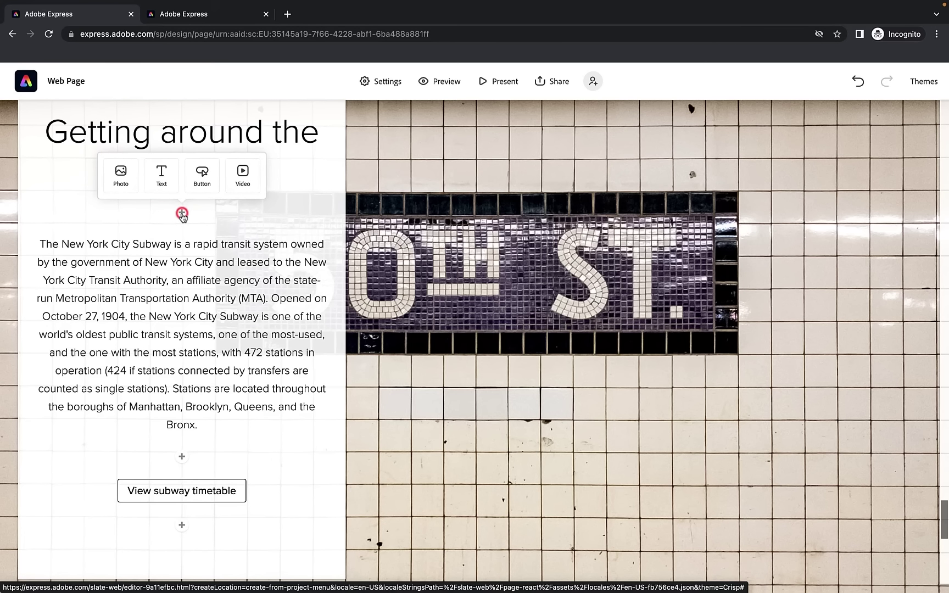
{"action": "left_click", "coordinate": [131, 184]}
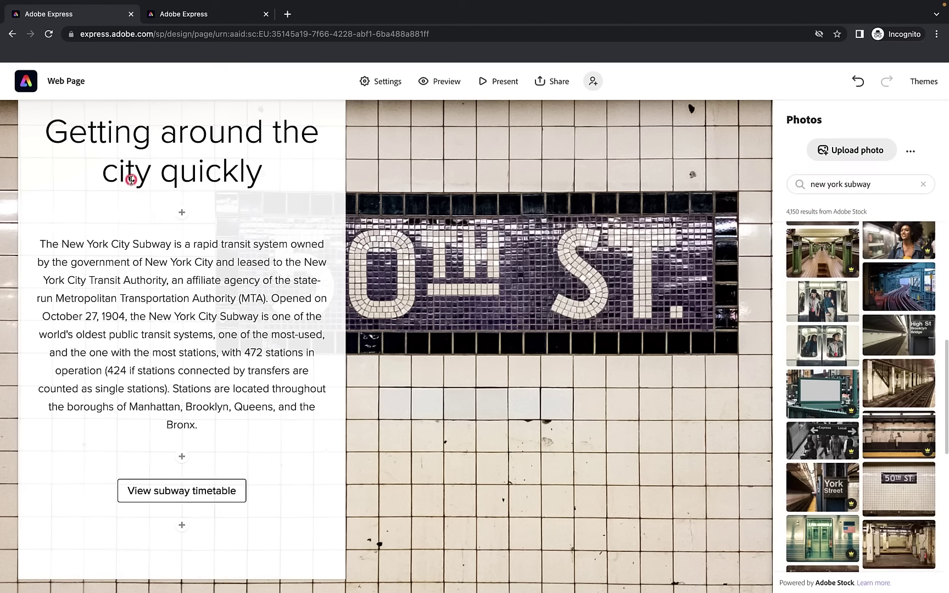
{"action": "left_click", "coordinate": [852, 160]}
{"action": "left_click", "coordinate": [379, 264]}
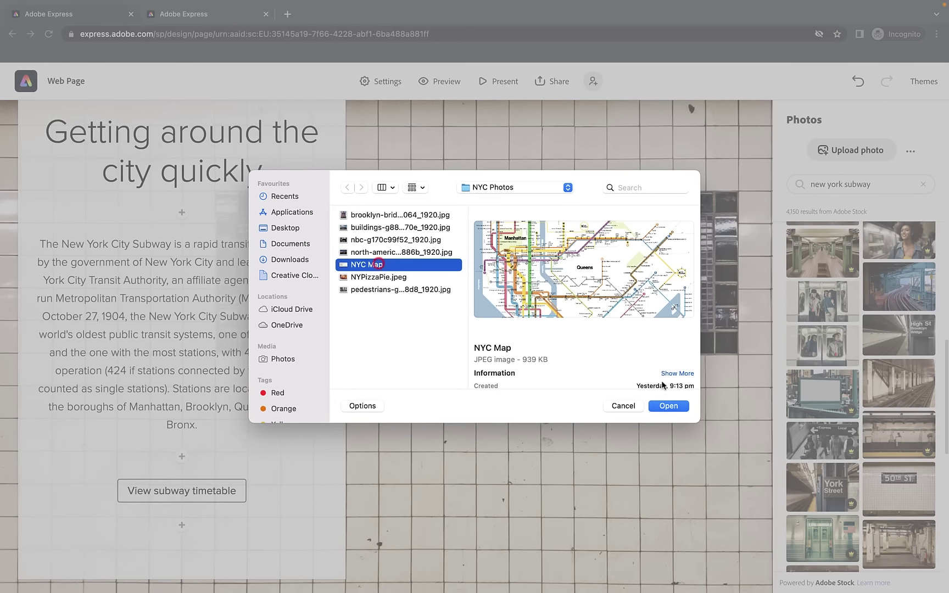
{"action": "left_click", "coordinate": [669, 406]}
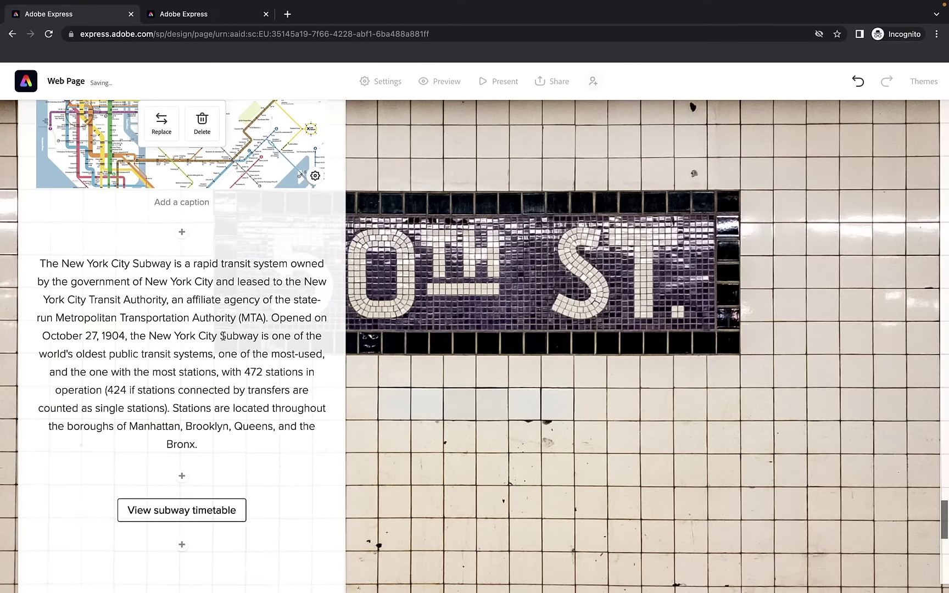
Open the map image's alt text settings and cancel without changes
{"action": "scroll", "coordinate": [223, 336], "scroll_direction": "up", "scroll_amount": 2}
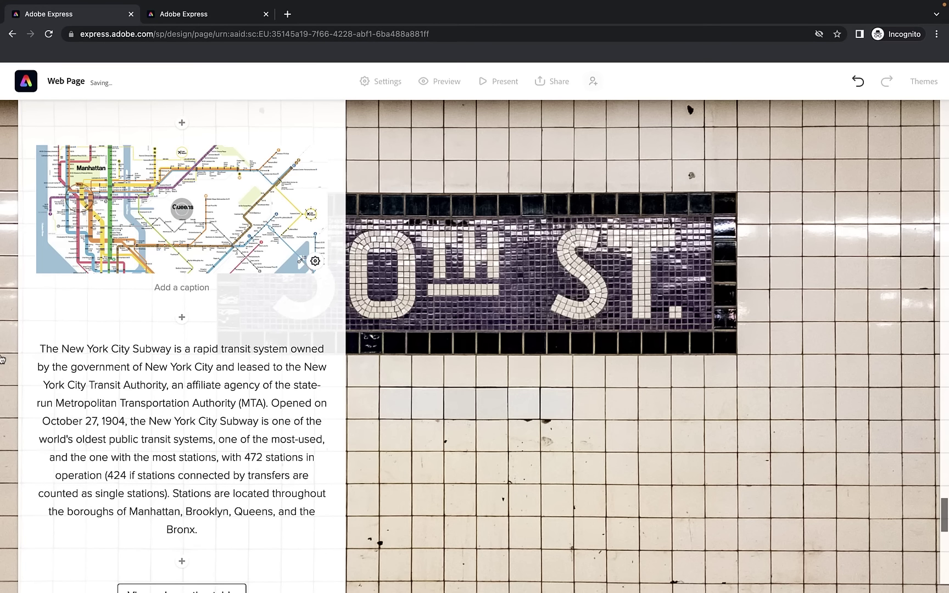
{"action": "scroll", "coordinate": [327, 321], "scroll_direction": "up", "scroll_amount": 1}
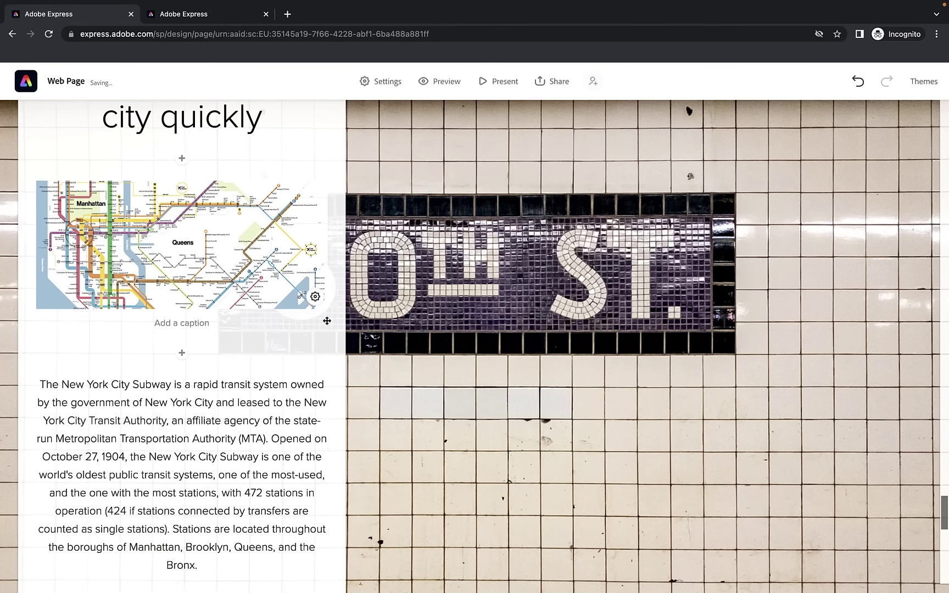
{"action": "left_click", "coordinate": [315, 297]}
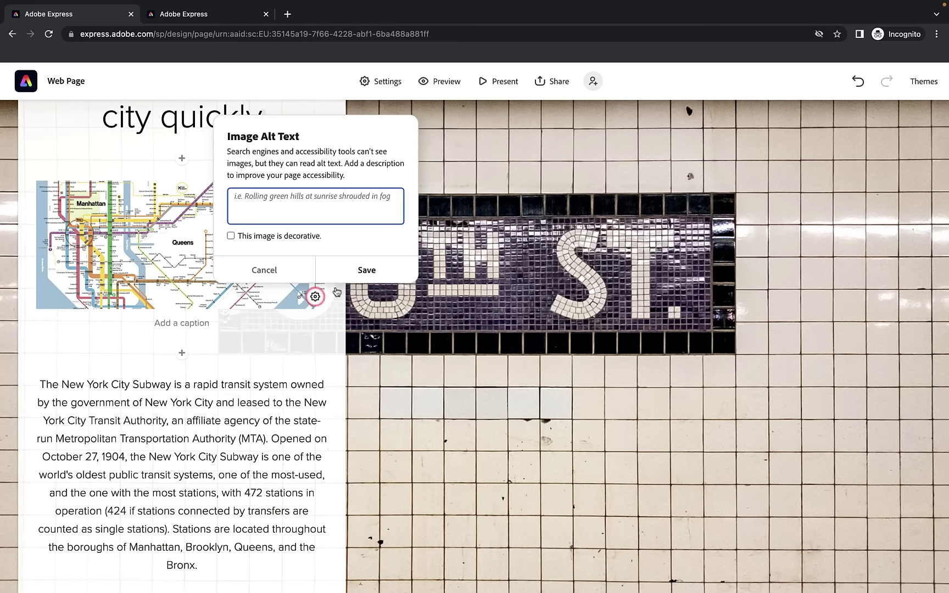
{"action": "left_click", "coordinate": [337, 292]}
{"action": "scroll", "coordinate": [225, 390], "scroll_direction": "down", "scroll_amount": 10}
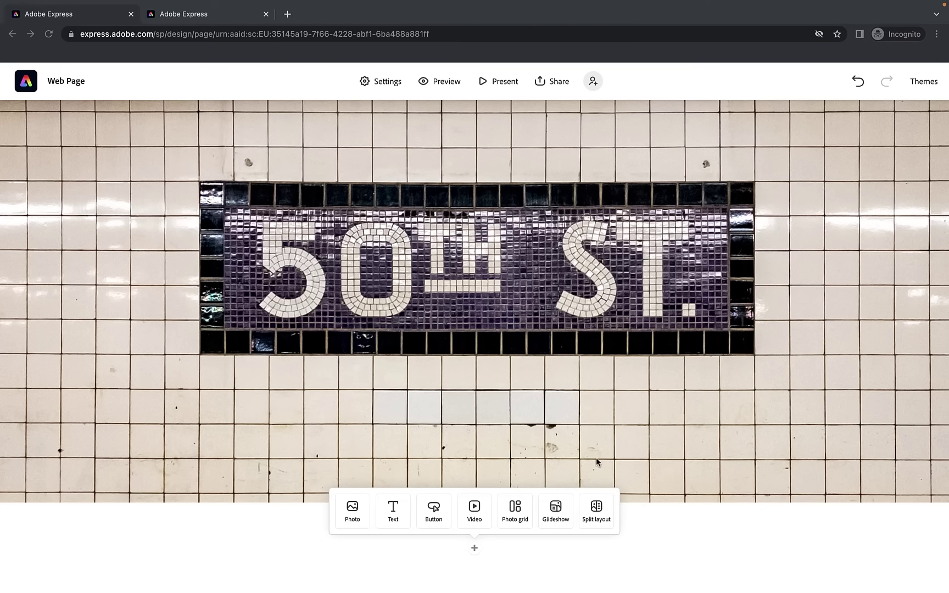
Type 'Thing to do in NYC' below the 50th St image and make it a centred H1 heading
{"action": "left_click", "coordinate": [393, 511]}
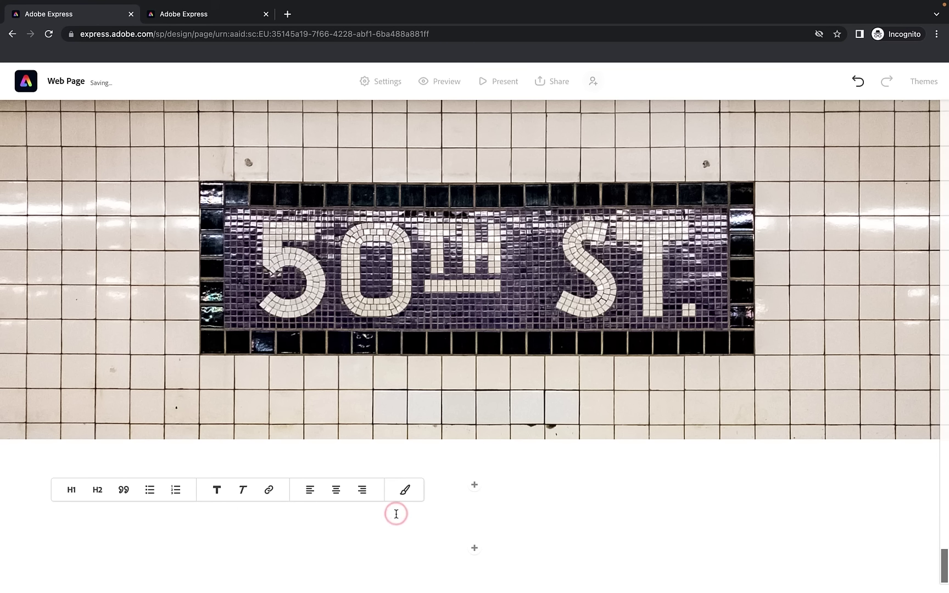
{"action": "type", "text": "THings"}
{"action": "key", "text": "BackSpace"}
{"action": "key", "text": "BackSpace"}
{"action": "type", "text": "ing to do in NY"}
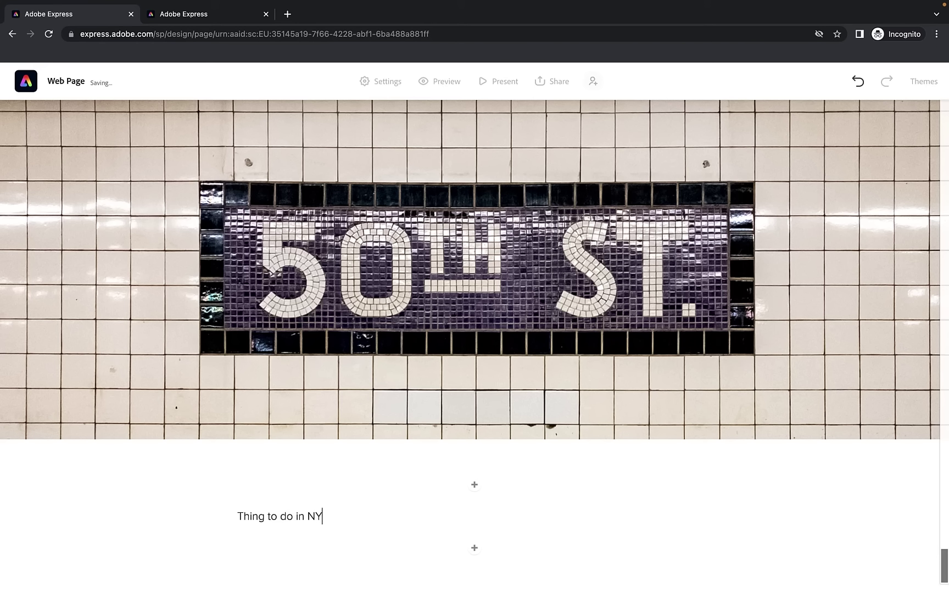
{"action": "type", "text": "C"}
{"action": "left_click", "coordinate": [307, 519]}
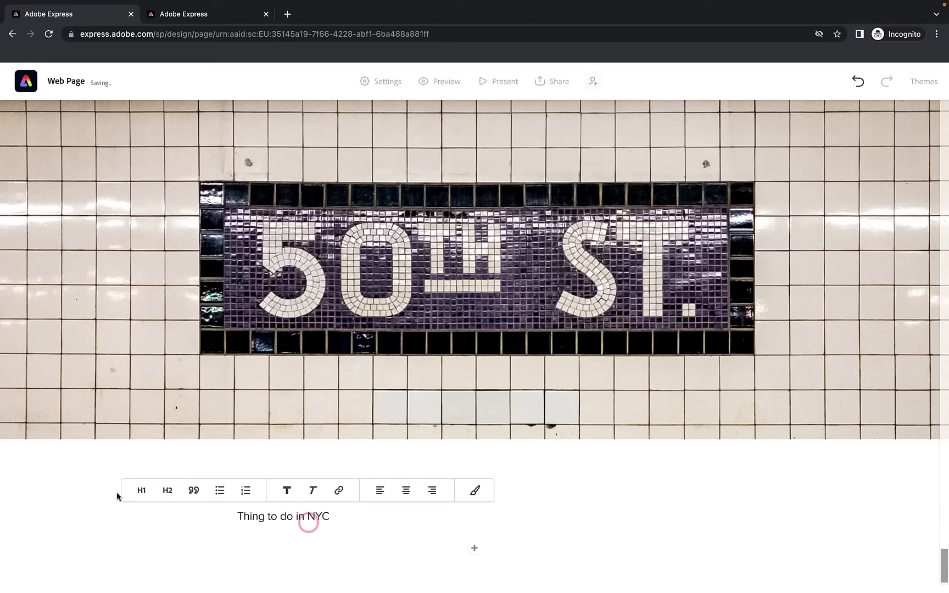
{"action": "left_click", "coordinate": [135, 493]}
{"action": "left_click", "coordinate": [540, 463]}
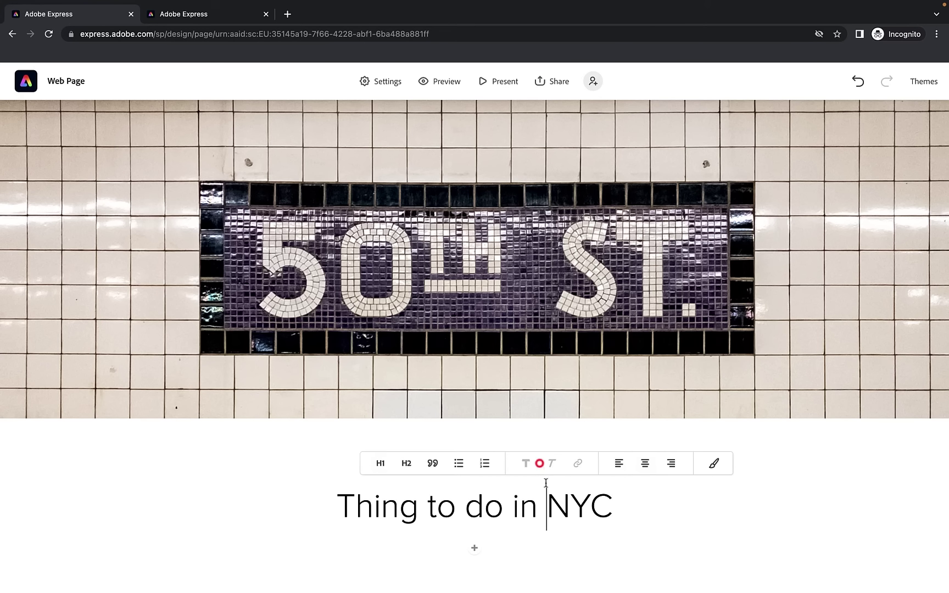
{"action": "left_click", "coordinate": [476, 546]}
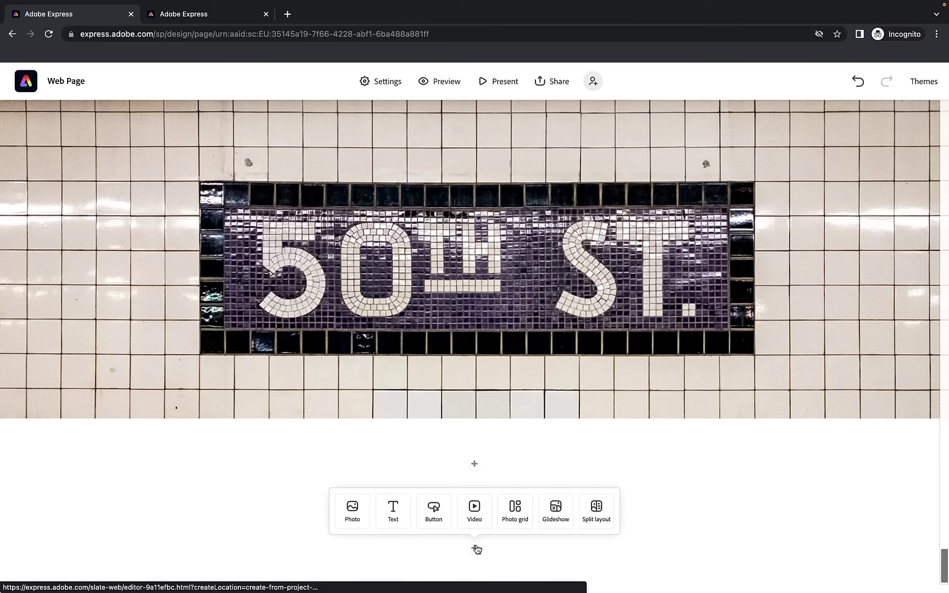
Embed the TOP 10 Things to do in NEW YORK CITY YouTube link in a new video block
{"action": "left_click", "coordinate": [481, 504]}
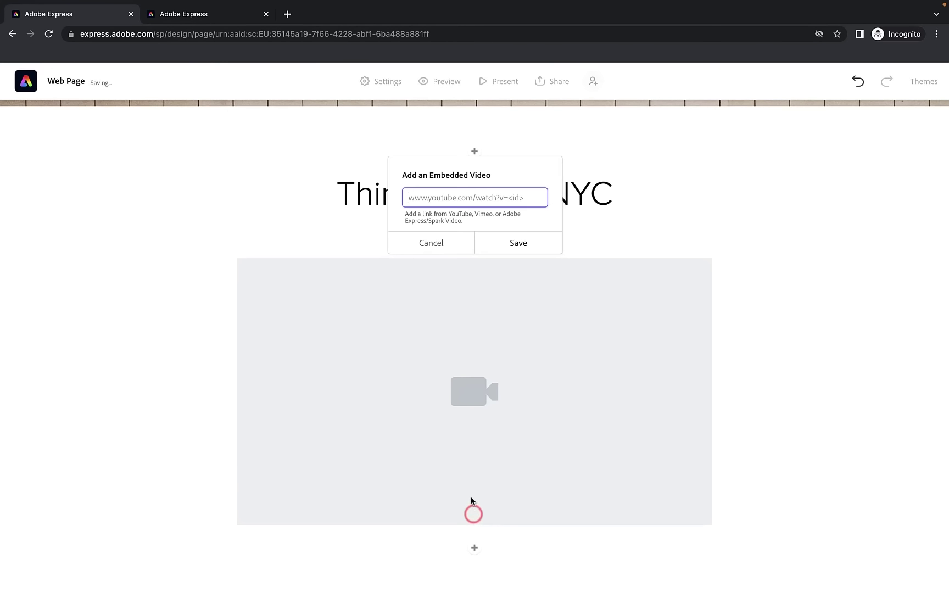
{"action": "key", "text": "ctrl+v"}
{"action": "left_click", "coordinate": [517, 240]}
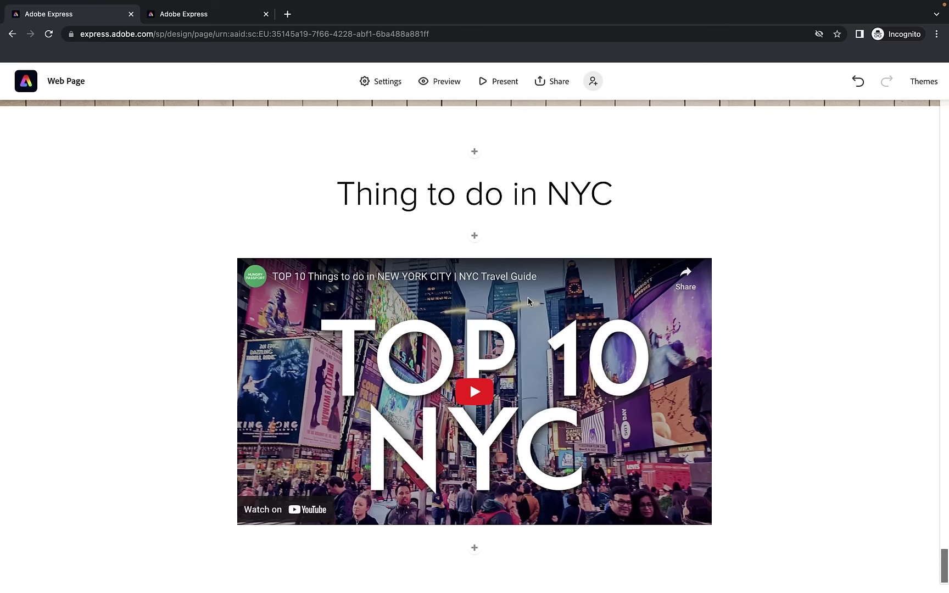
Scroll through the page preview to check the video, then return to the editor
{"action": "left_click", "coordinate": [241, 14]}
{"action": "scroll", "coordinate": [300, 256], "scroll_direction": "down", "scroll_amount": 10}
{"action": "scroll", "coordinate": [299, 259], "scroll_direction": "down", "scroll_amount": 3}
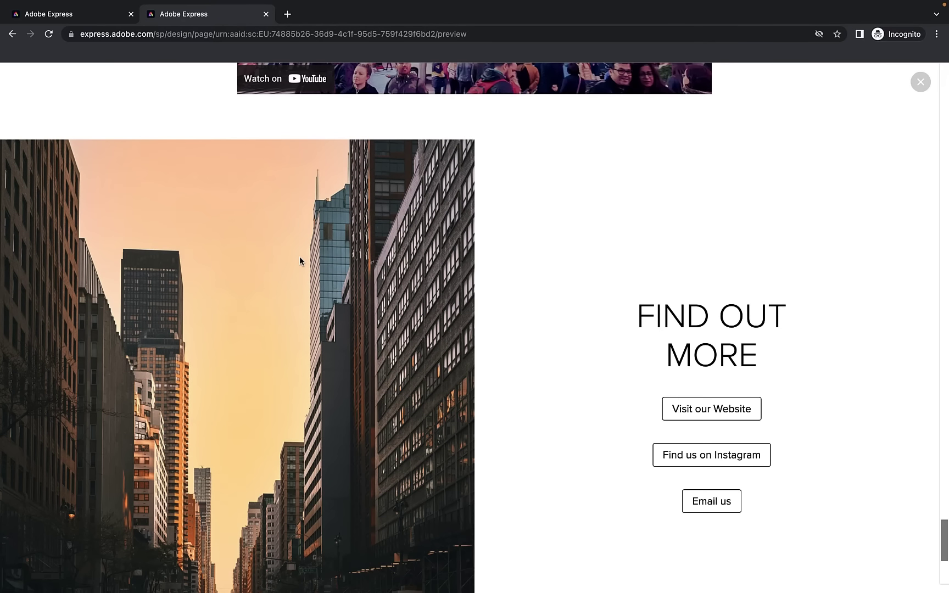
{"action": "scroll", "coordinate": [299, 260], "scroll_direction": "down", "scroll_amount": 1}
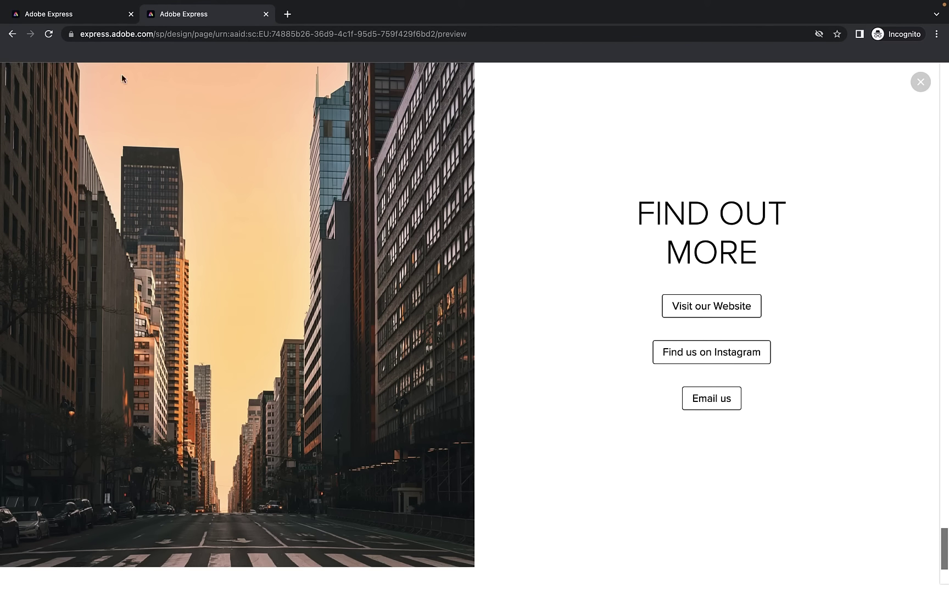
{"action": "left_click", "coordinate": [90, 19]}
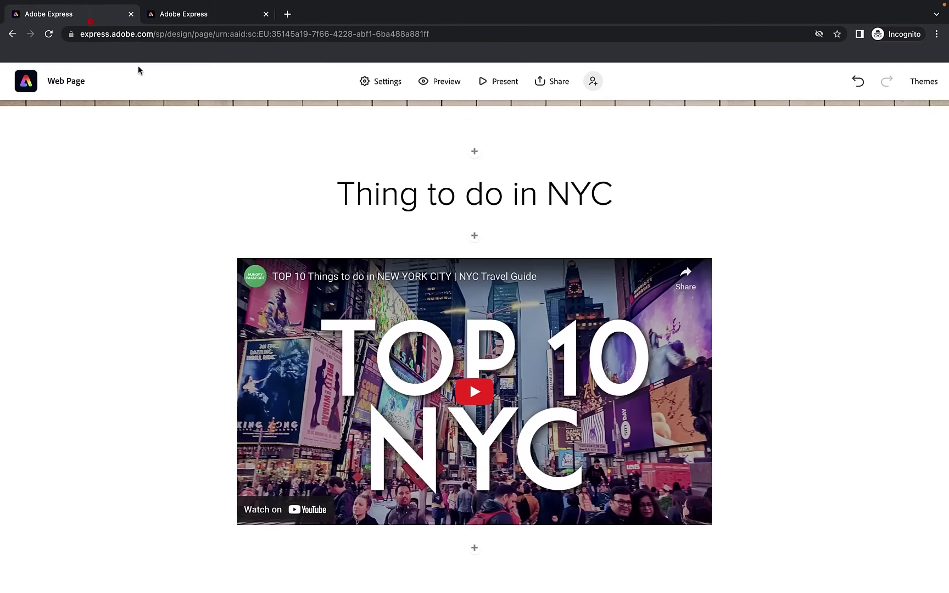
{"action": "left_click", "coordinate": [475, 548]}
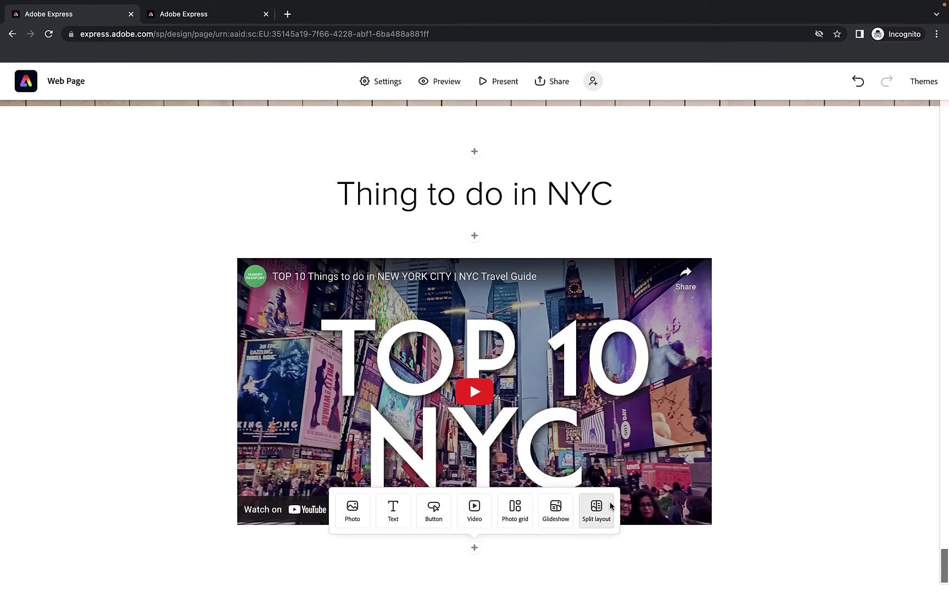
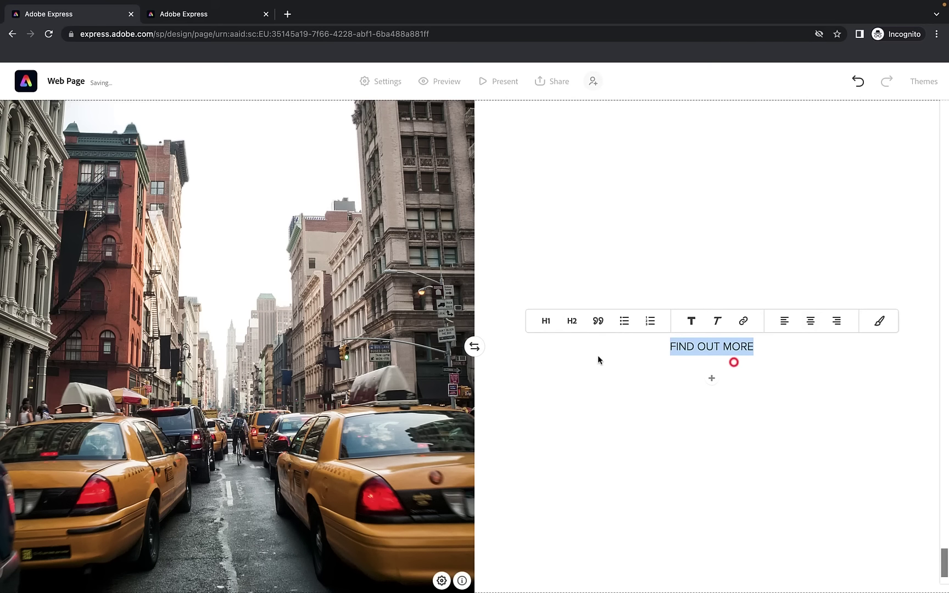
Make FIND OUT MORE an H1 heading and add a centred 'Visit our website' button with the pasted tours link below it
{"action": "left_click", "coordinate": [546, 323]}
{"action": "left_click", "coordinate": [777, 403]}
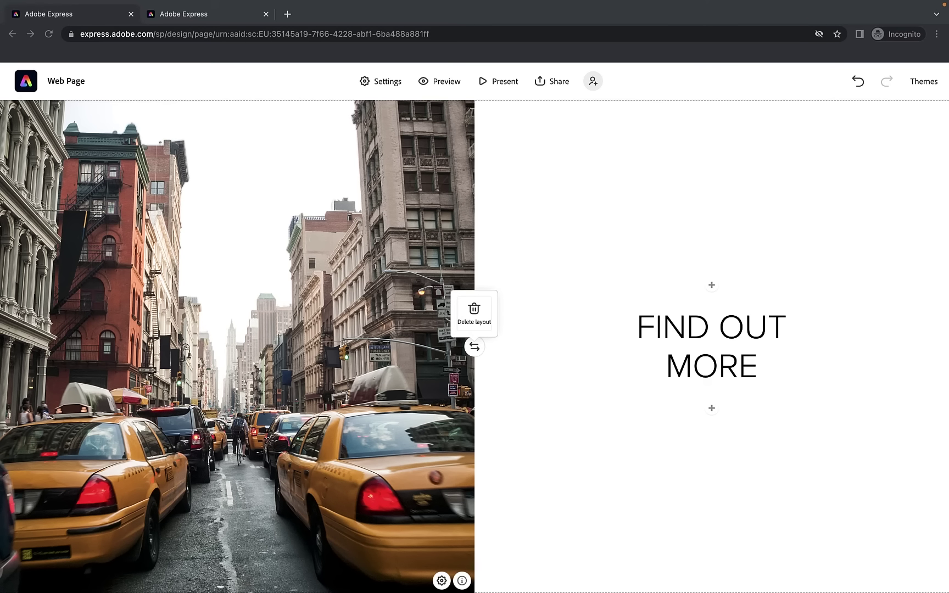
{"action": "left_click", "coordinate": [712, 408]}
{"action": "left_click", "coordinate": [736, 386]}
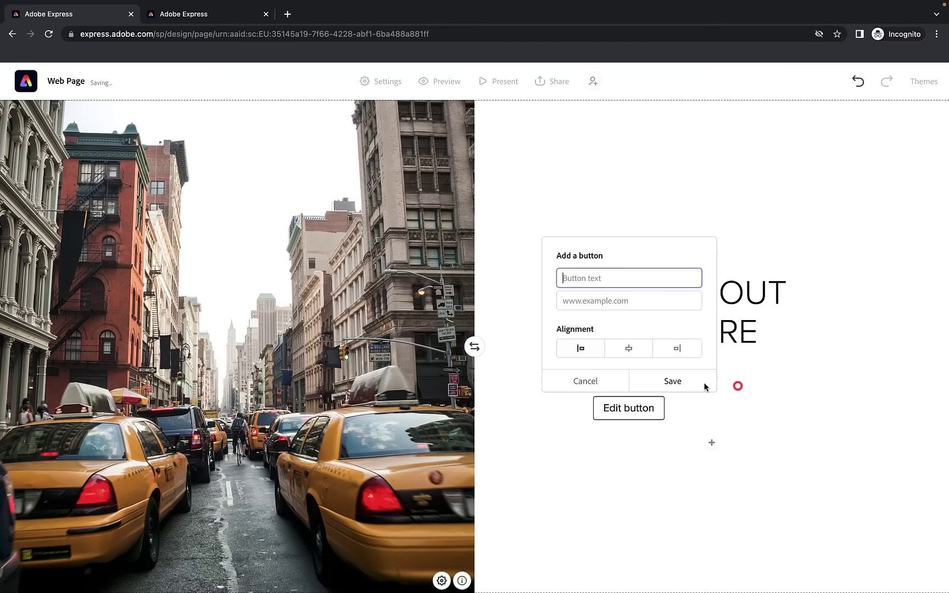
{"action": "type", "text": "Visit our"}
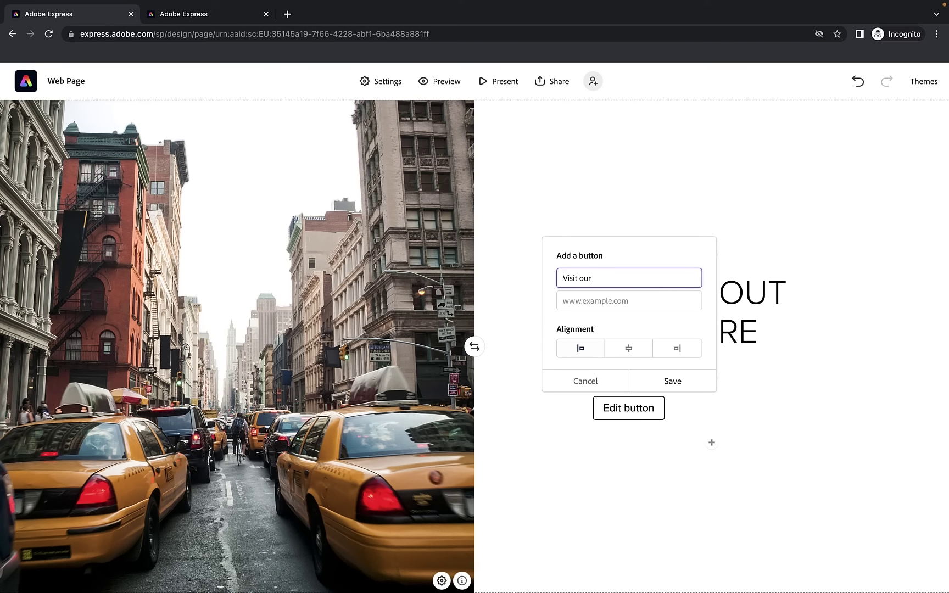
{"action": "type", "text": " website"}
{"action": "left_click", "coordinate": [687, 300]}
{"action": "type", "text": "https://discovernyc.tours/"}
{"action": "left_click", "coordinate": [637, 351]}
{"action": "left_click", "coordinate": [666, 387]}
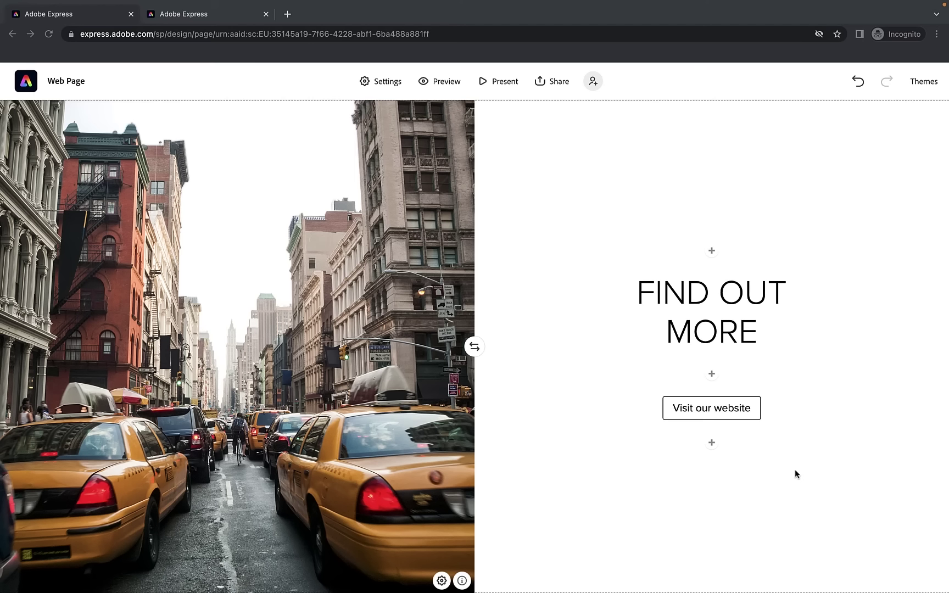
Add a centred 'Follow us on Instagram' button with the pasted Instagram link below the first button
{"action": "left_click", "coordinate": [714, 443]}
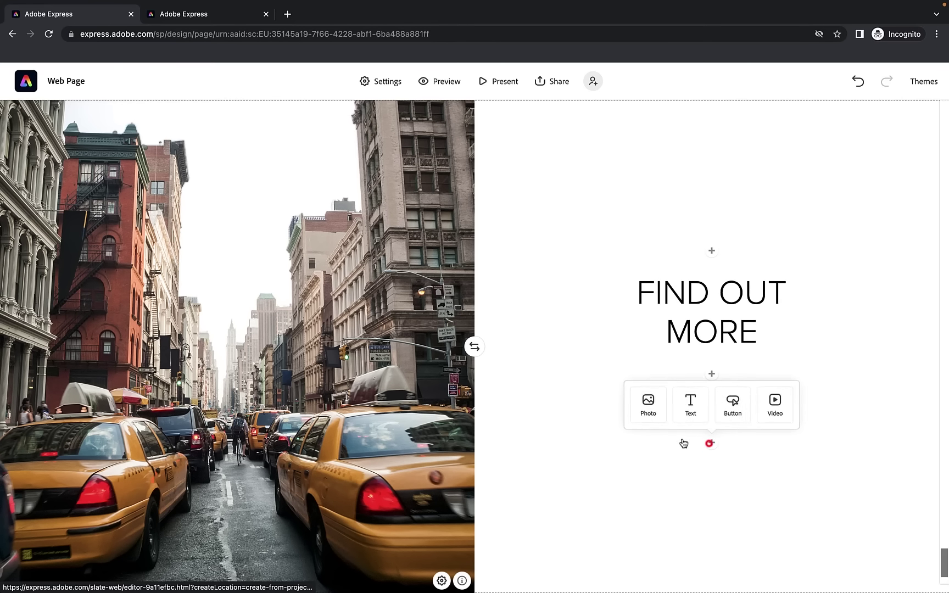
{"action": "left_click", "coordinate": [740, 411]}
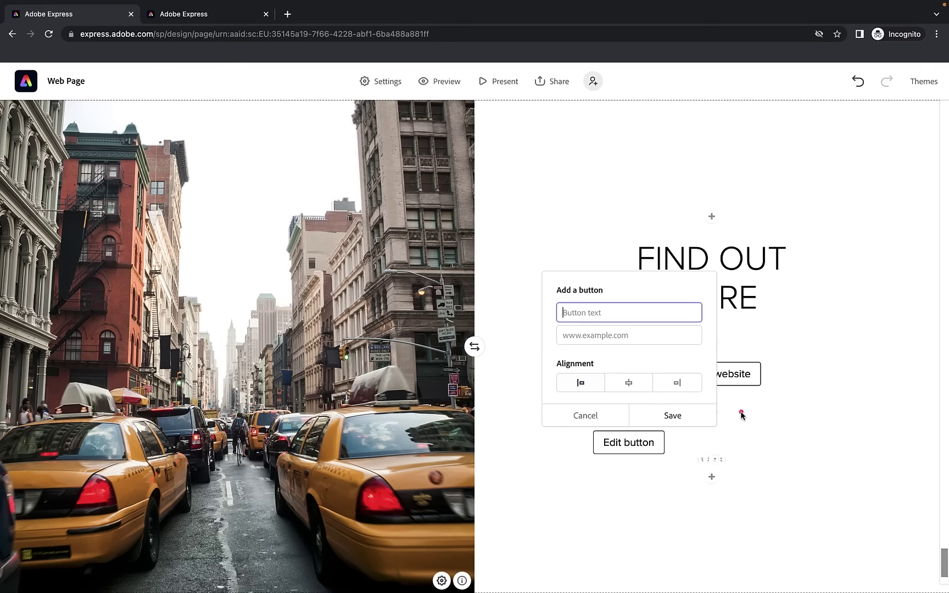
{"action": "left_click", "coordinate": [582, 338]}
{"action": "type", "text": "https://www.instagram.com/instagram"}
{"action": "left_click", "coordinate": [593, 314]}
{"action": "type", "text": "V"}
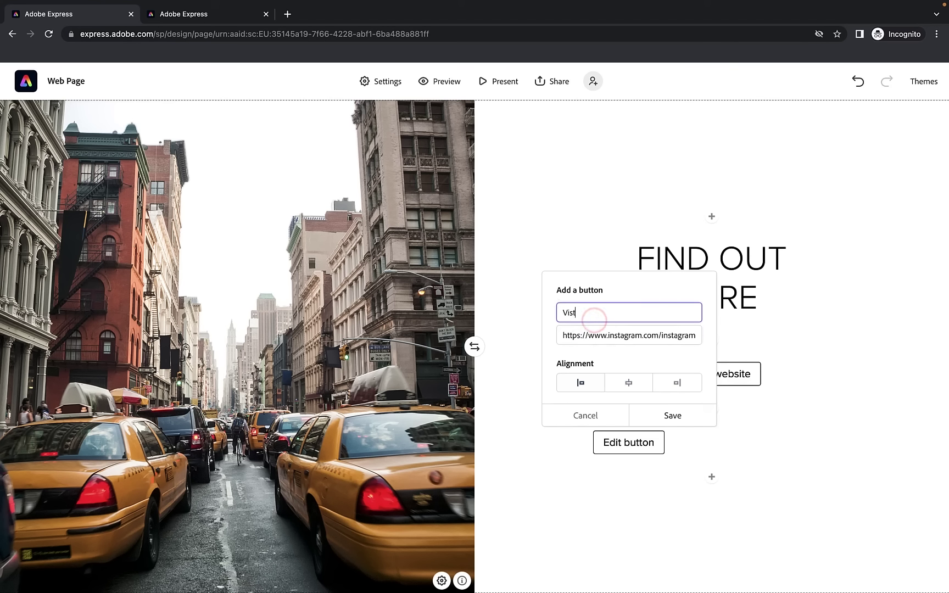
{"action": "key", "text": "BackSpace"}
{"action": "type", "text": "Follow us on Instagram"}
{"action": "left_click", "coordinate": [631, 380]}
{"action": "left_click", "coordinate": [674, 415]}
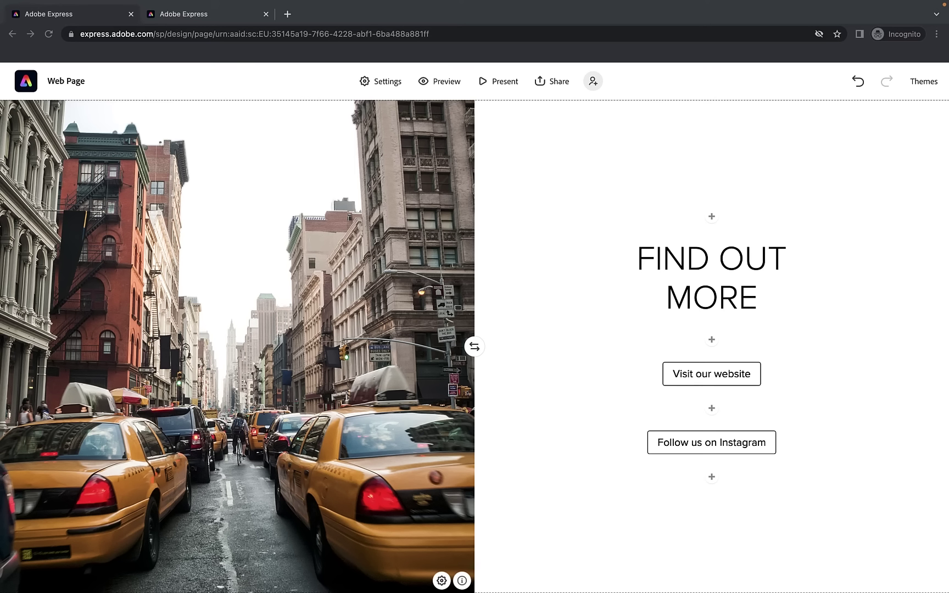
Add a centred 'Drop us an email' button with a mailto: email link below the Instagram button
{"action": "left_click", "coordinate": [712, 477]}
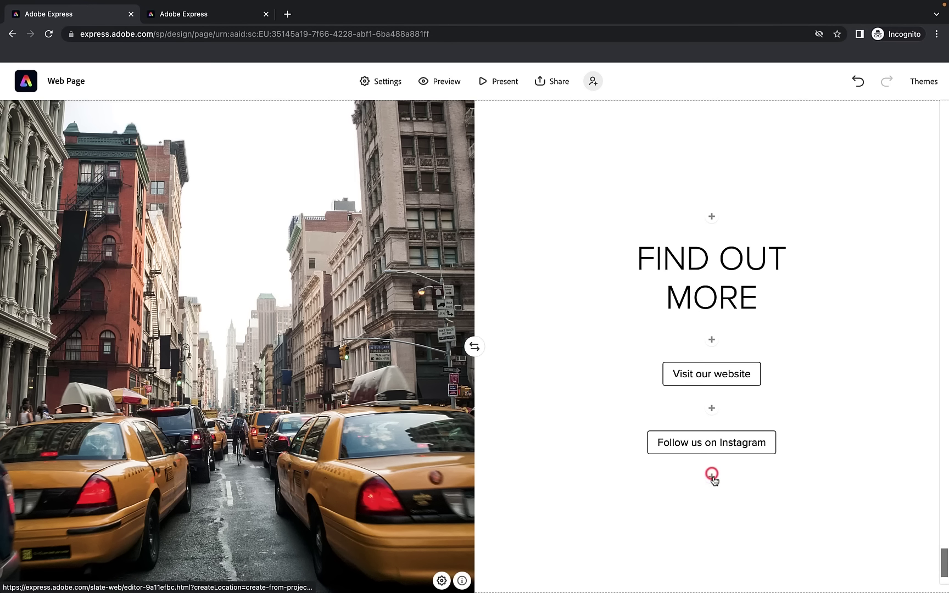
{"action": "left_click", "coordinate": [732, 444]}
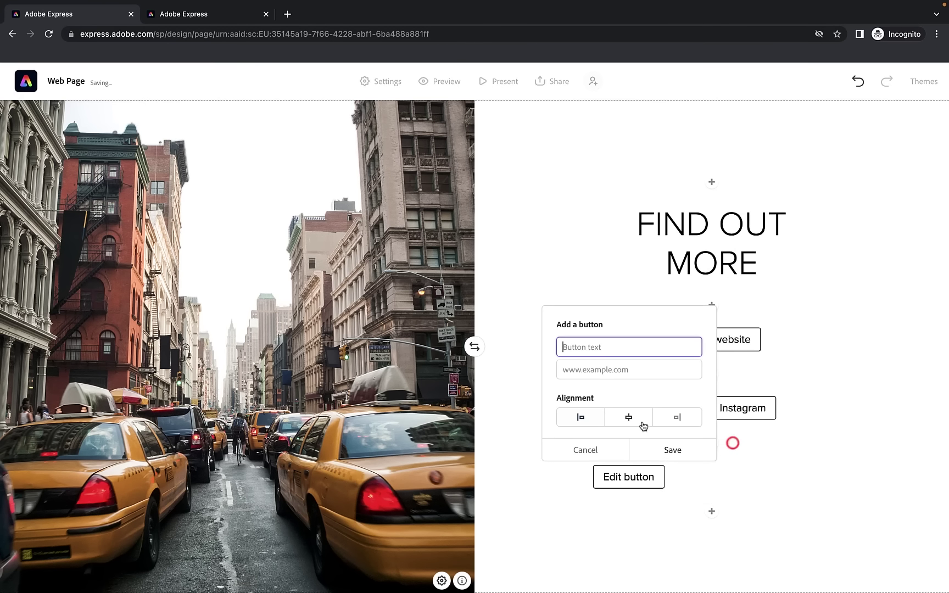
{"action": "left_click", "coordinate": [614, 352]}
{"action": "type", "text": "Drop us an email"}
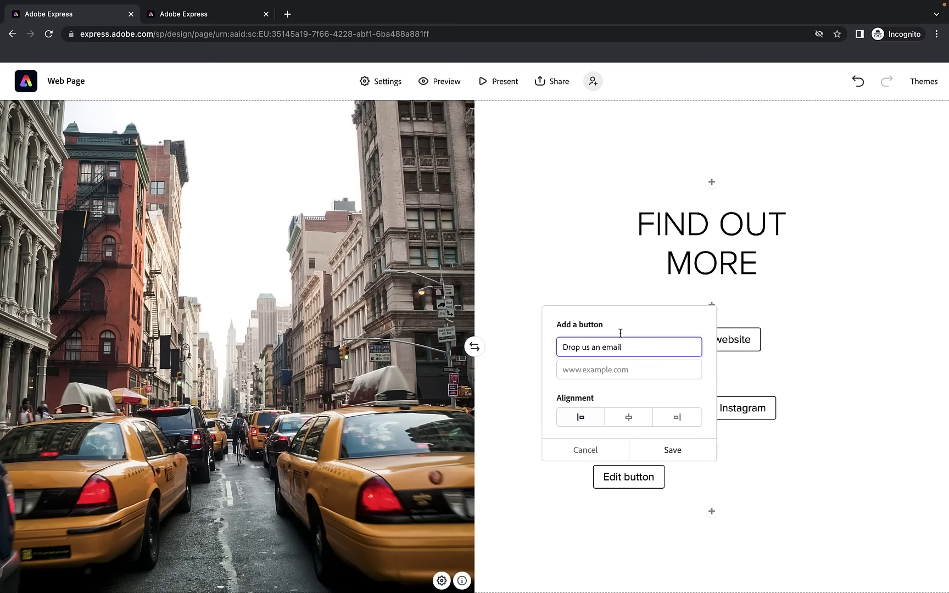
{"action": "left_click", "coordinate": [599, 369]}
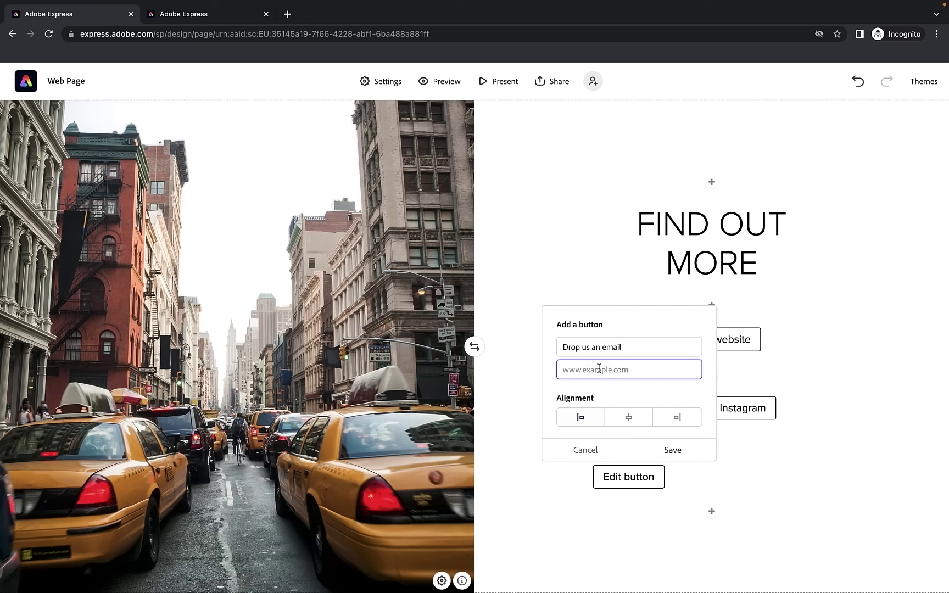
{"action": "left_click_drag", "start_coordinate": [610, 370], "coordinate": [681, 378]}
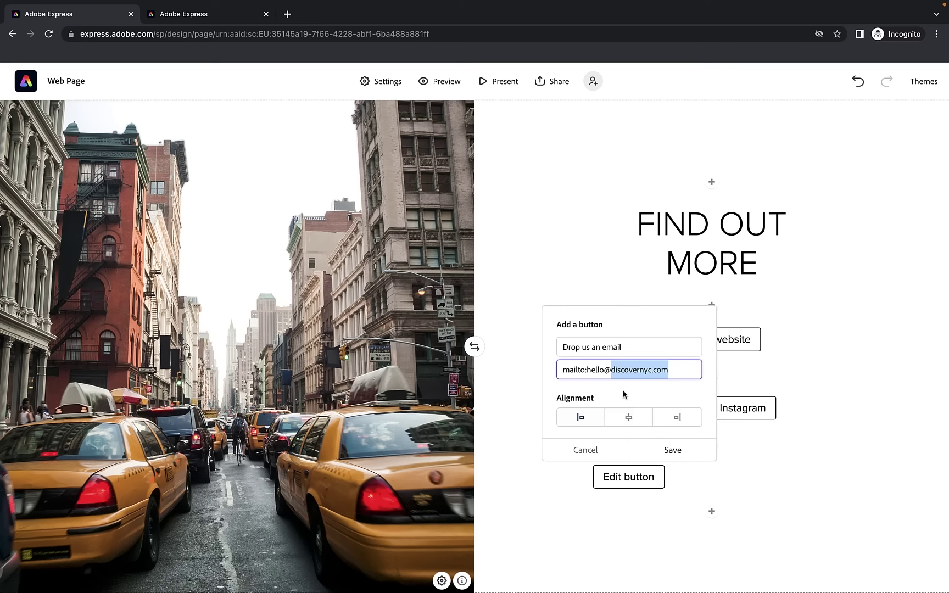
{"action": "left_click", "coordinate": [632, 418]}
{"action": "left_click", "coordinate": [674, 449]}
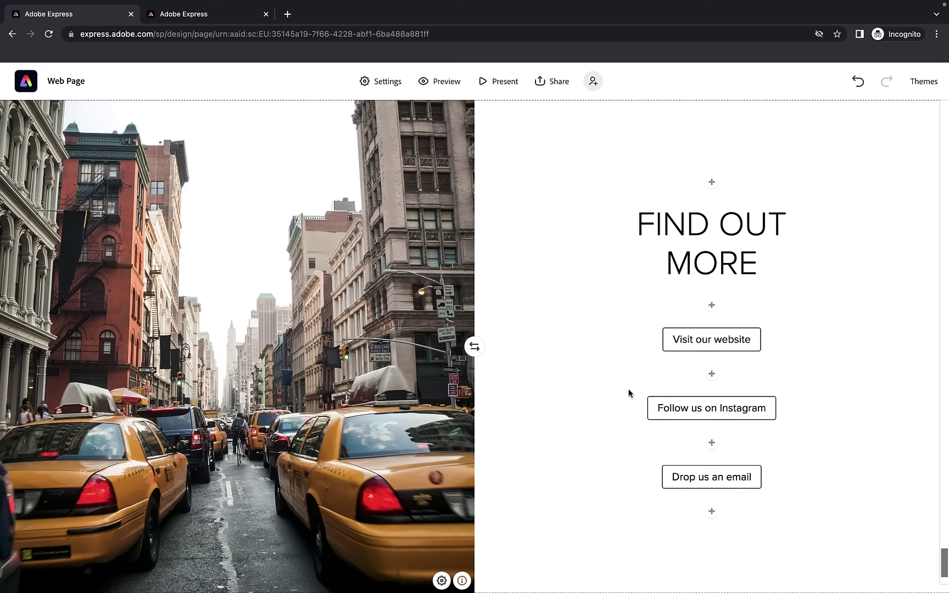
{"action": "scroll", "coordinate": [629, 393], "scroll_direction": "down", "scroll_amount": 15}
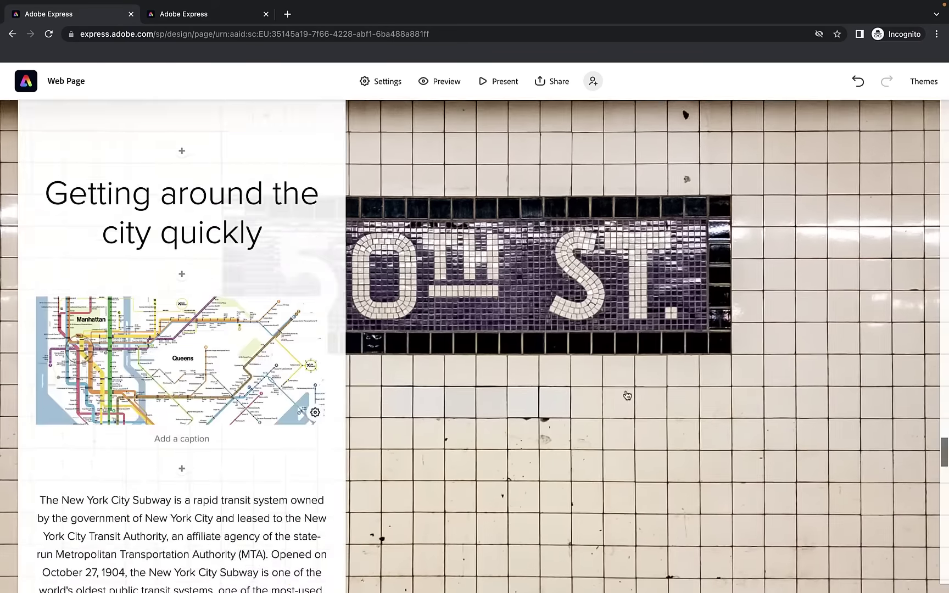
{"action": "scroll", "coordinate": [628, 396], "scroll_direction": "up", "scroll_amount": 20}
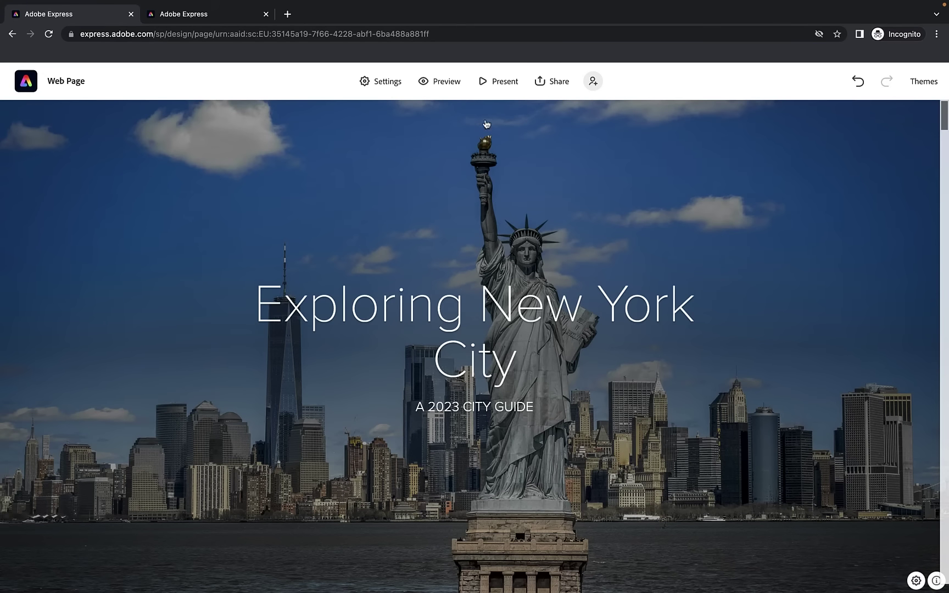
Preview the page and test the New York City text link and history button, which open Wikipedia
{"action": "left_click", "coordinate": [442, 84]}
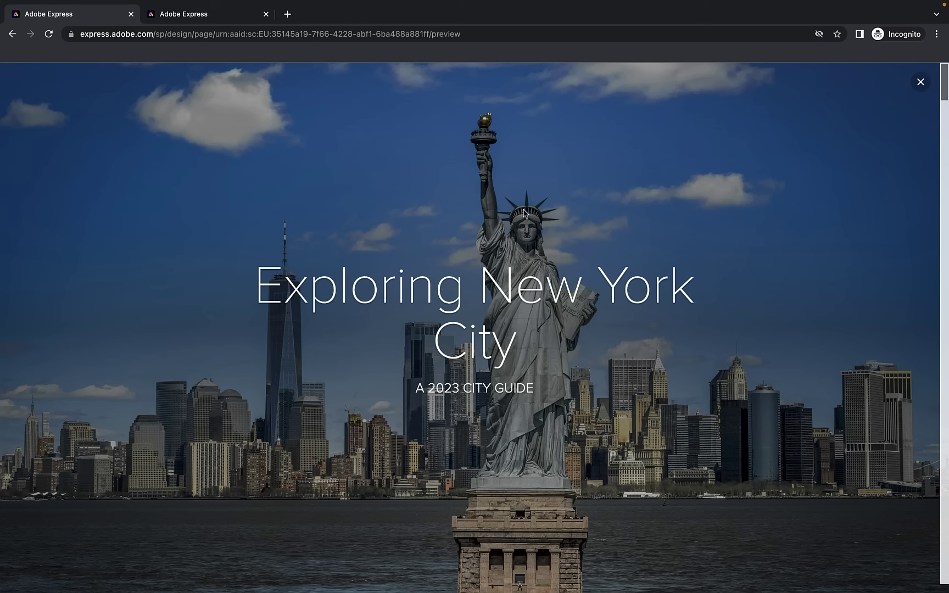
{"action": "scroll", "coordinate": [466, 306], "scroll_direction": "down", "scroll_amount": 5}
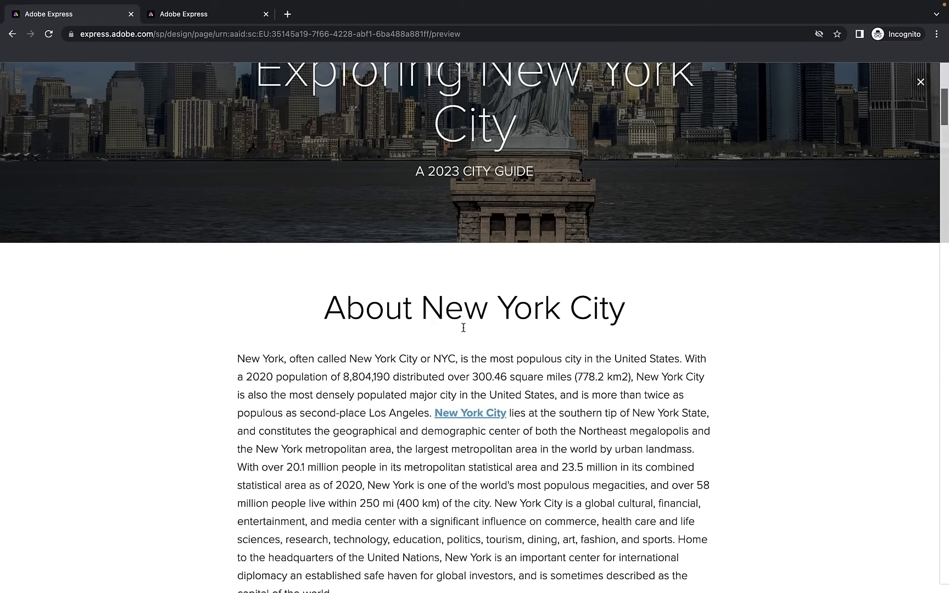
{"action": "left_click", "coordinate": [473, 415]}
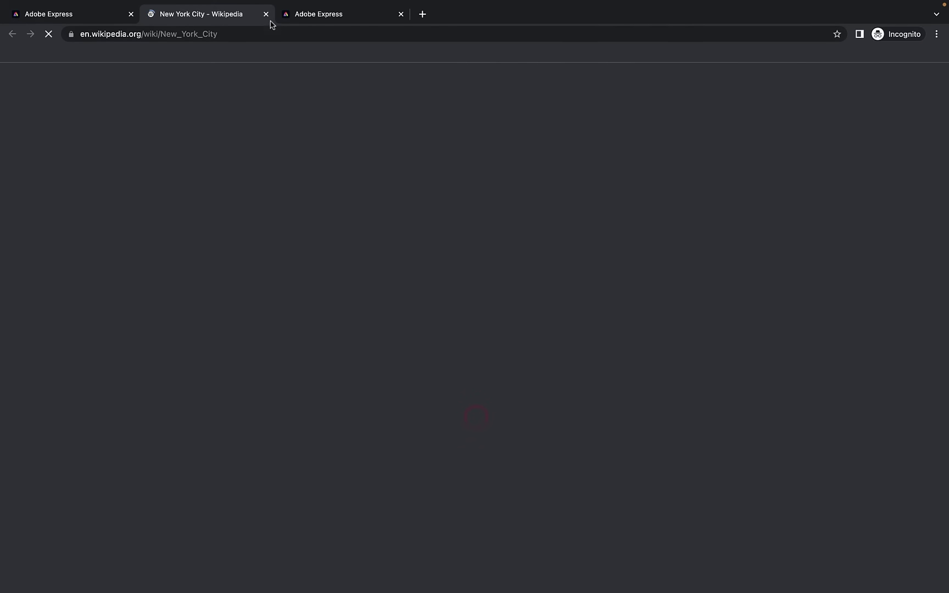
{"action": "left_click", "coordinate": [266, 14]}
{"action": "scroll", "coordinate": [480, 247], "scroll_direction": "up", "scroll_amount": 4}
{"action": "scroll", "coordinate": [494, 385], "scroll_direction": "down", "scroll_amount": 9}
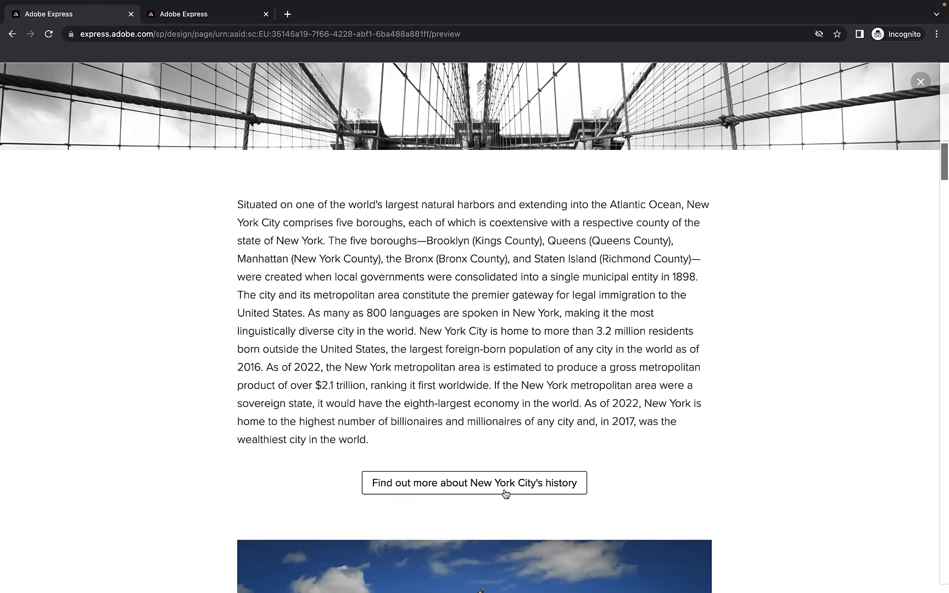
{"action": "left_click", "coordinate": [504, 493]}
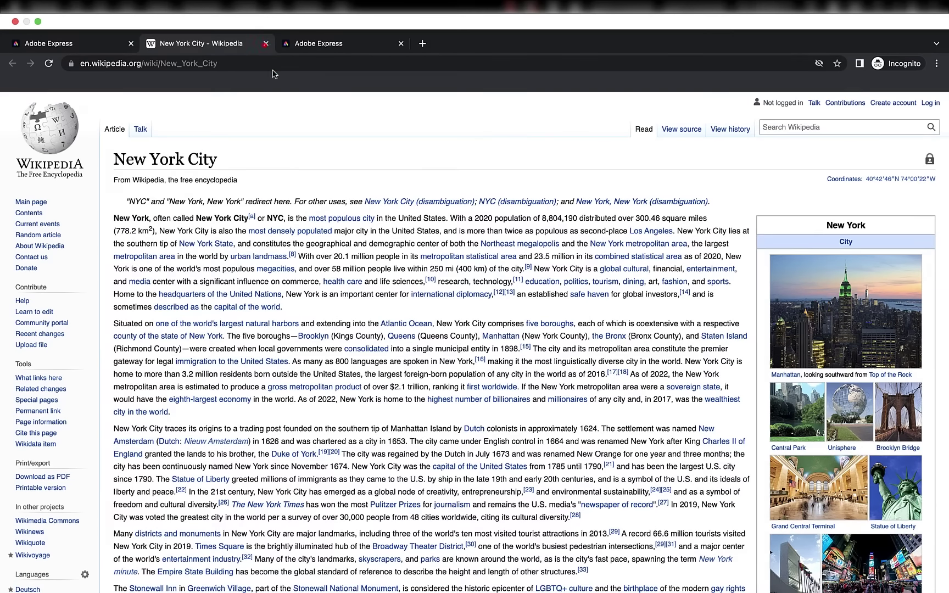
{"action": "left_click", "coordinate": [266, 44]}
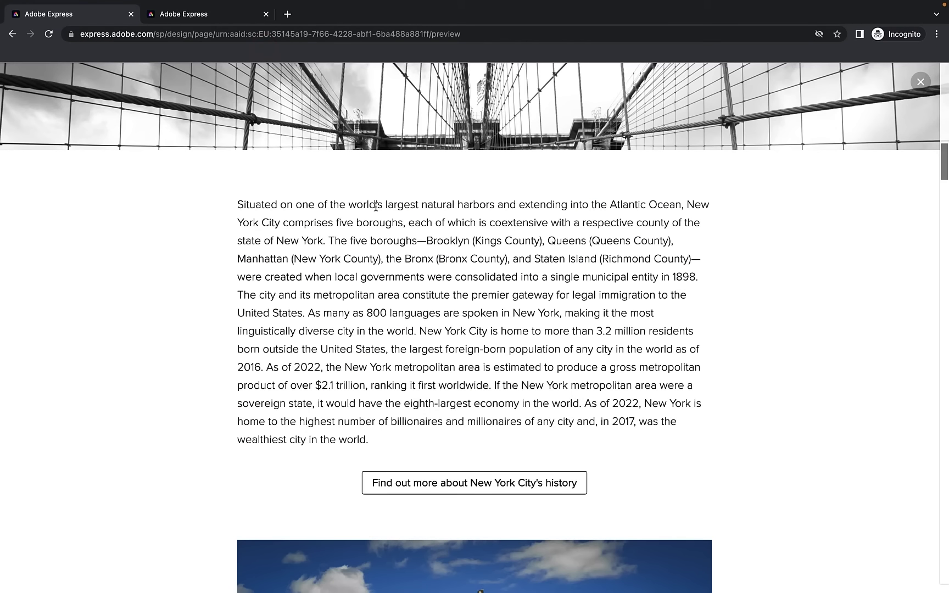
Browse the enlarged Brooklyn Bridge photo gallery and test the View more NYC photos link to Pixabay
{"action": "scroll", "coordinate": [375, 206], "scroll_direction": "down", "scroll_amount": 10}
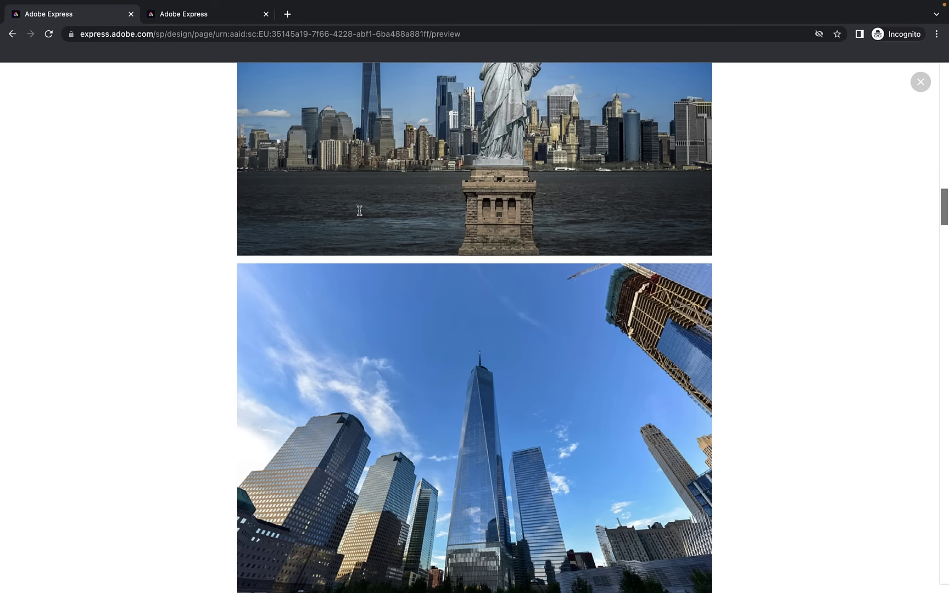
{"action": "scroll", "coordinate": [360, 210], "scroll_direction": "down", "scroll_amount": 10}
{"action": "left_click", "coordinate": [401, 292]}
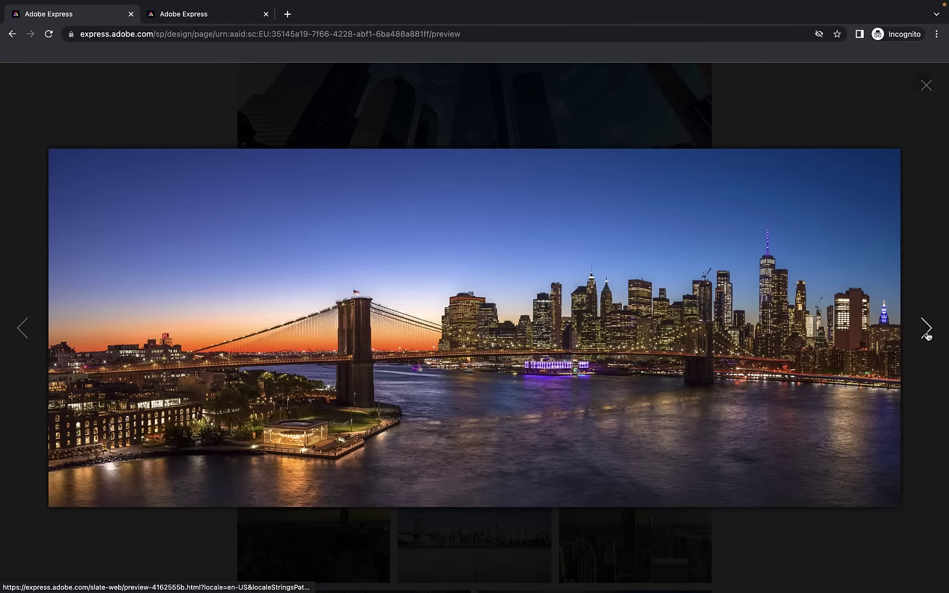
{"action": "left_click", "coordinate": [927, 332]}
{"action": "left_click", "coordinate": [924, 332]}
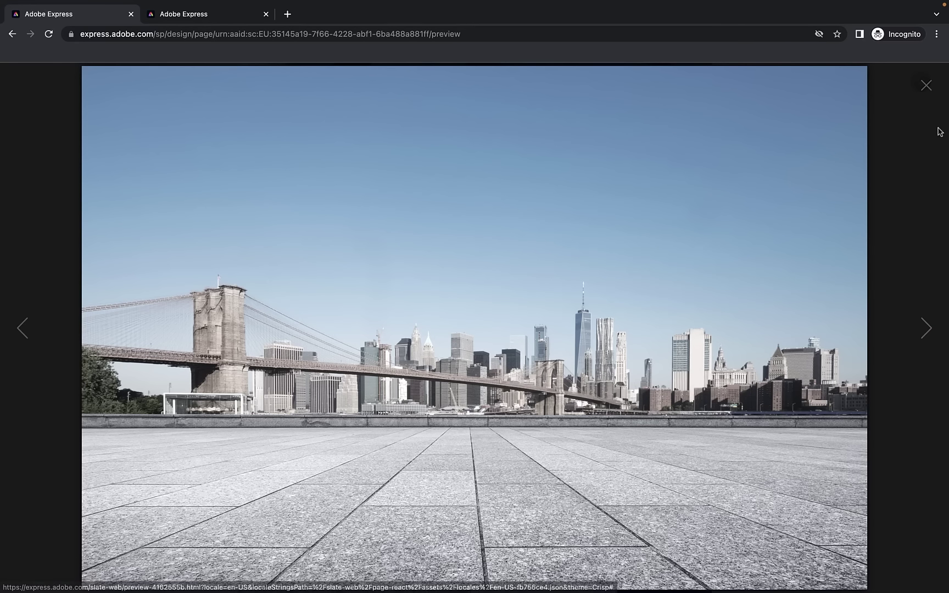
{"action": "left_click", "coordinate": [927, 85]}
{"action": "scroll", "coordinate": [713, 268], "scroll_direction": "down", "scroll_amount": 3}
{"action": "scroll", "coordinate": [714, 268], "scroll_direction": "down", "scroll_amount": 15}
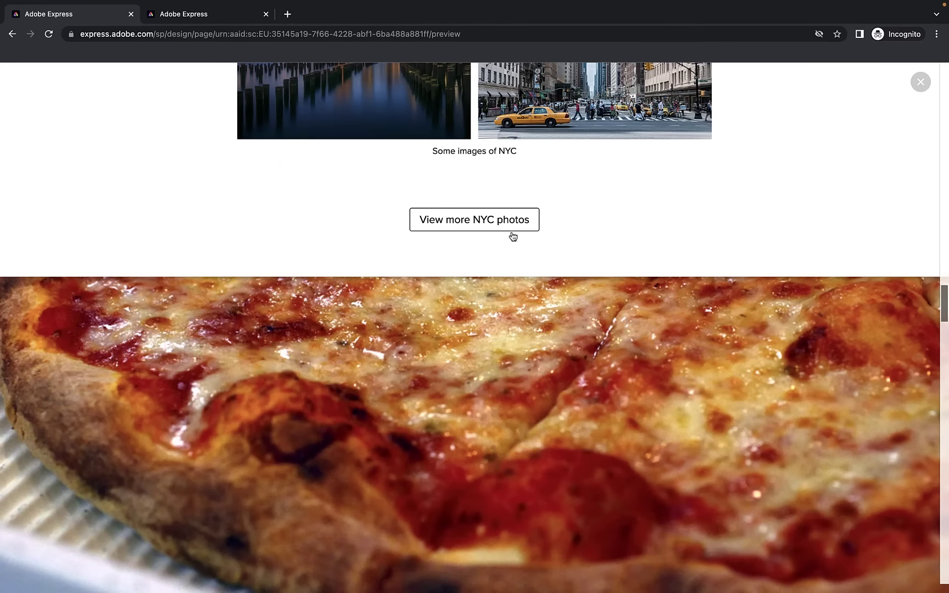
{"action": "left_click", "coordinate": [491, 220]}
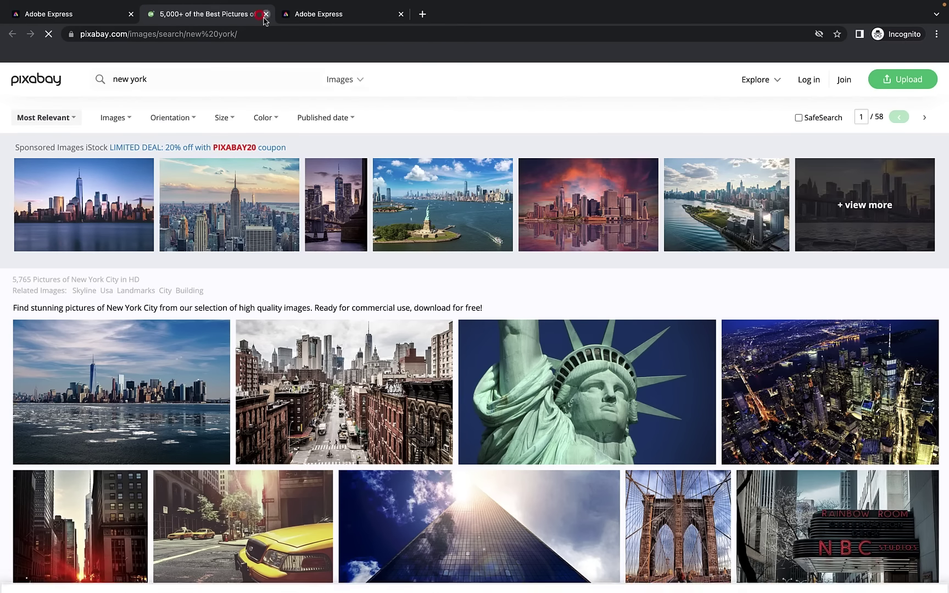
{"action": "left_click", "coordinate": [265, 14]}
Play the restaurants video in the large view, then scroll further down the preview
{"action": "scroll", "coordinate": [395, 222], "scroll_direction": "down", "scroll_amount": 7}
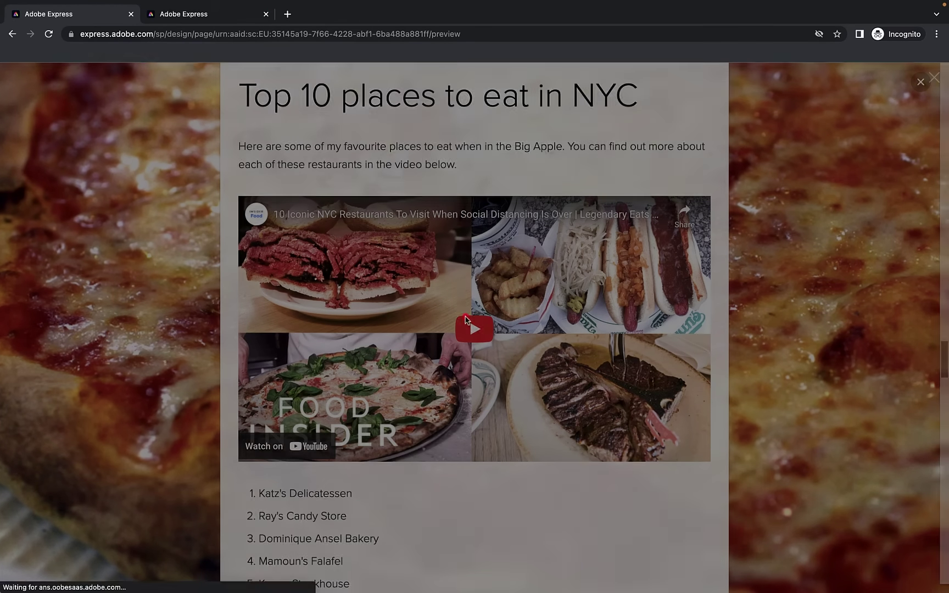
{"action": "left_click", "coordinate": [466, 320]}
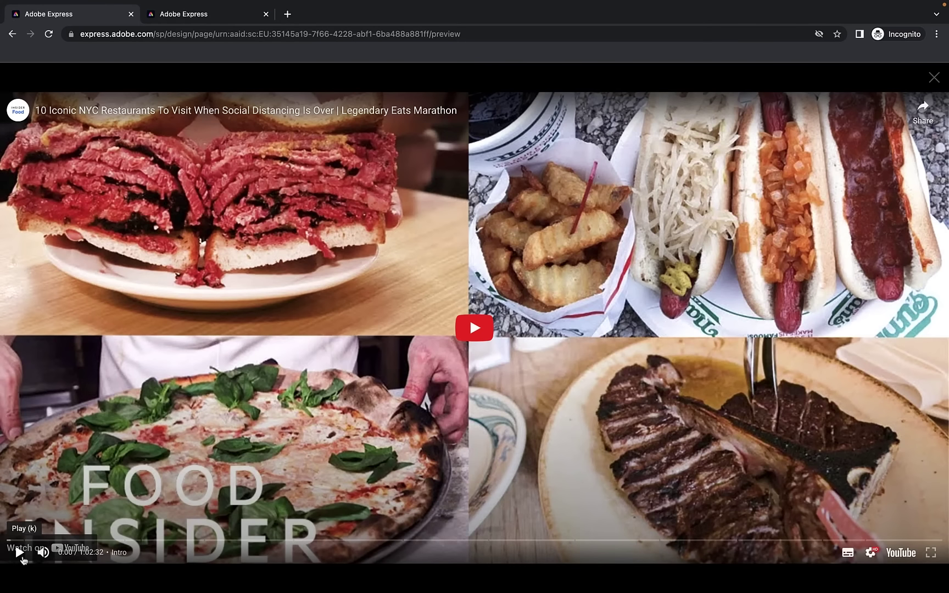
{"action": "left_click", "coordinate": [22, 559]}
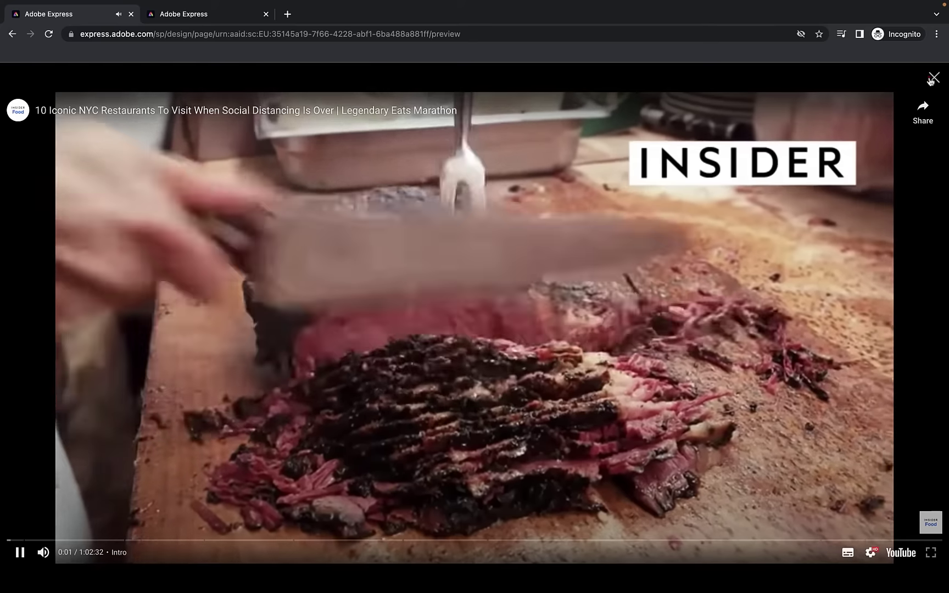
{"action": "left_click", "coordinate": [931, 80]}
{"action": "scroll", "coordinate": [699, 221], "scroll_direction": "down", "scroll_amount": 6}
{"action": "scroll", "coordinate": [699, 221], "scroll_direction": "down", "scroll_amount": 10}
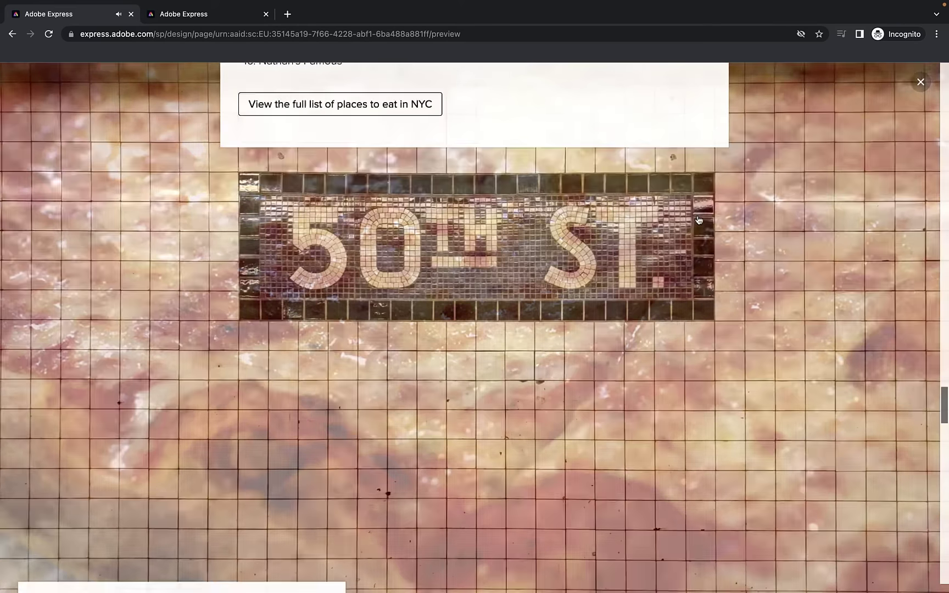
{"action": "scroll", "coordinate": [699, 220], "scroll_direction": "up", "scroll_amount": 3}
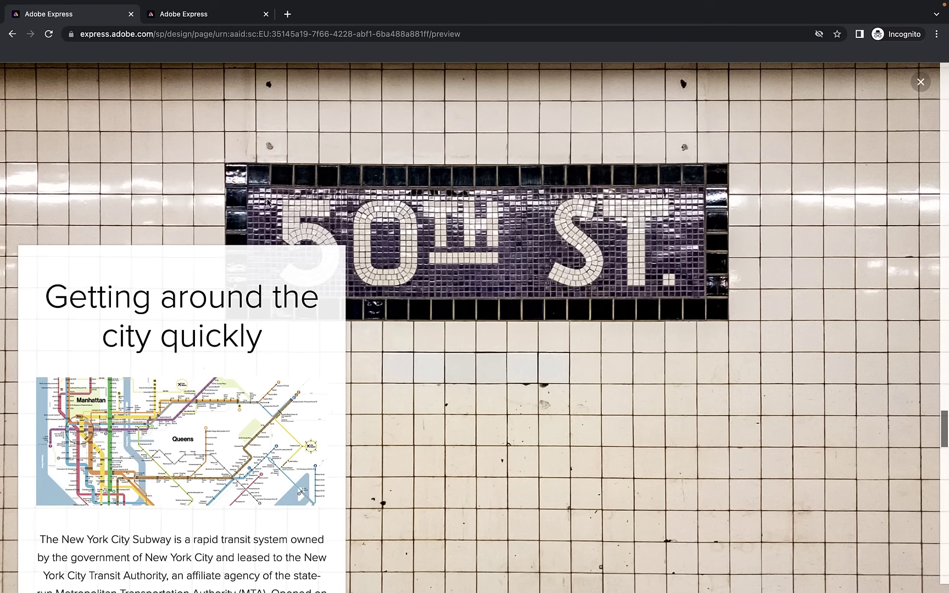
{"action": "scroll", "coordinate": [413, 252], "scroll_direction": "down", "scroll_amount": 12}
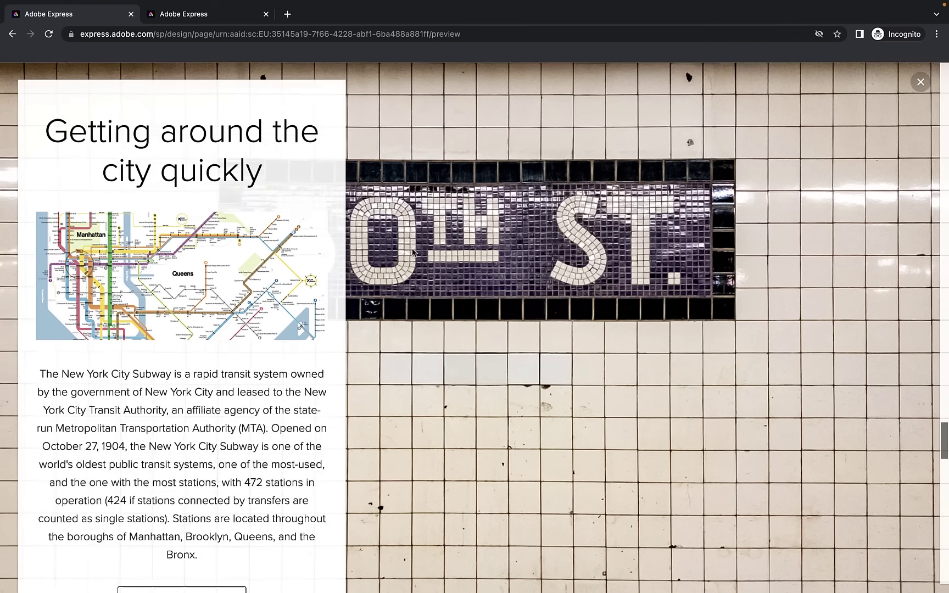
{"action": "scroll", "coordinate": [412, 252], "scroll_direction": "down", "scroll_amount": 9}
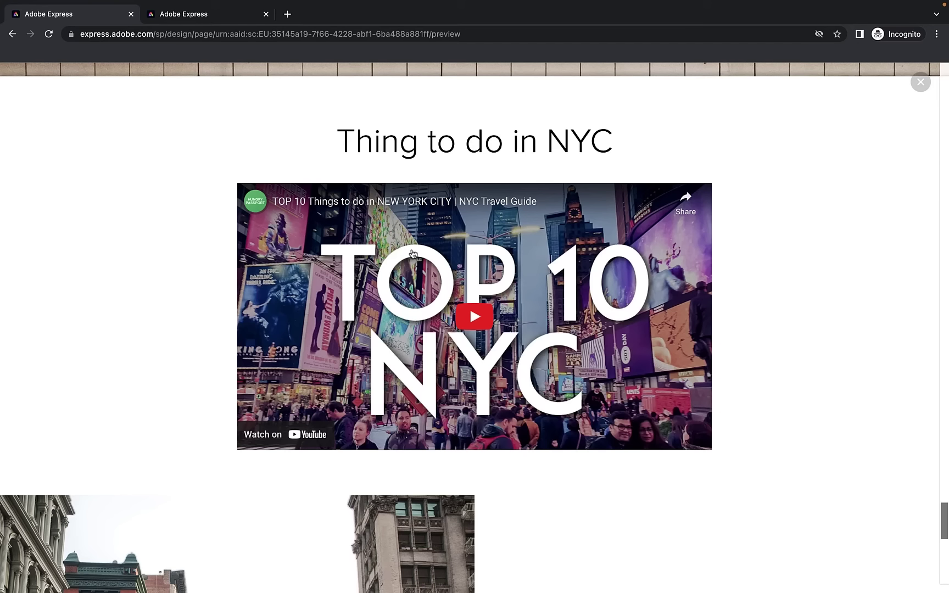
{"action": "scroll", "coordinate": [524, 271], "scroll_direction": "down", "scroll_amount": 4}
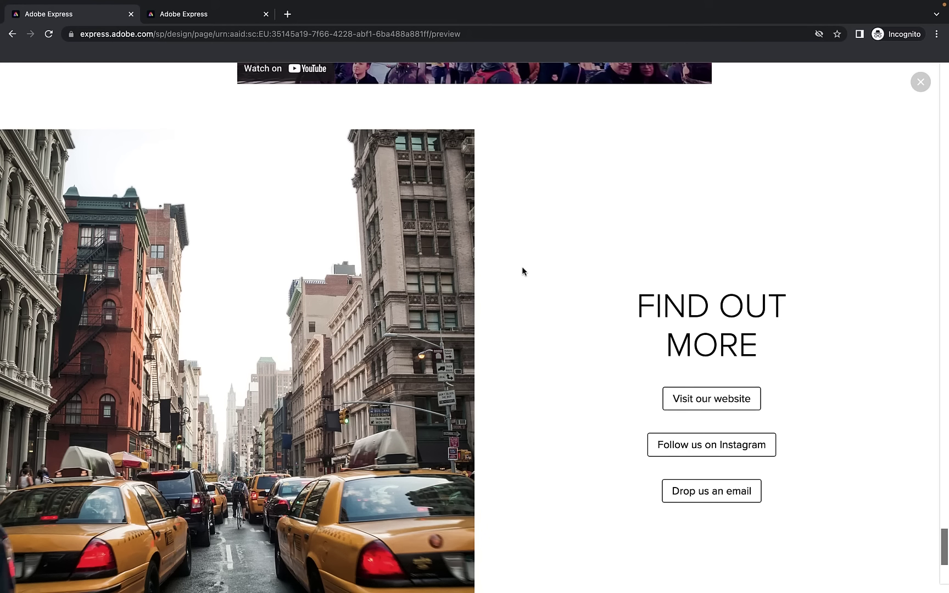
Test the Visit our website button, close the blank tab it opens, and scroll back up
{"action": "left_click", "coordinate": [698, 397]}
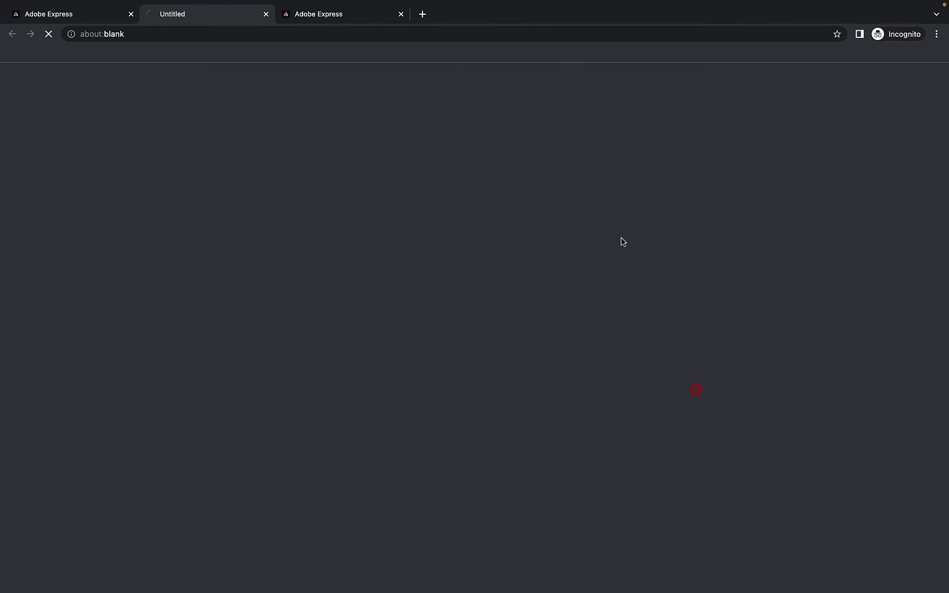
{"action": "left_click", "coordinate": [266, 14]}
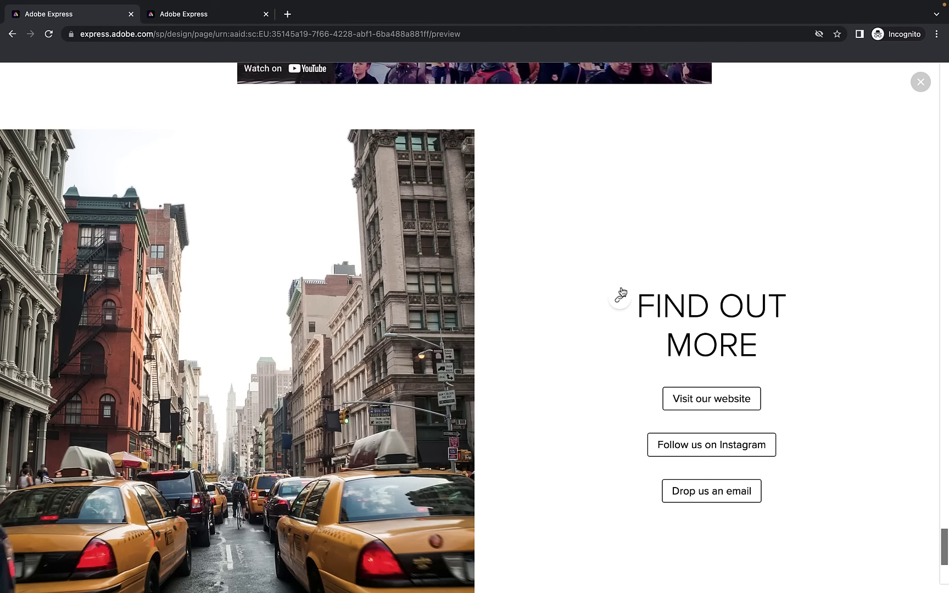
{"action": "scroll", "coordinate": [824, 340], "scroll_direction": "up", "scroll_amount": 20}
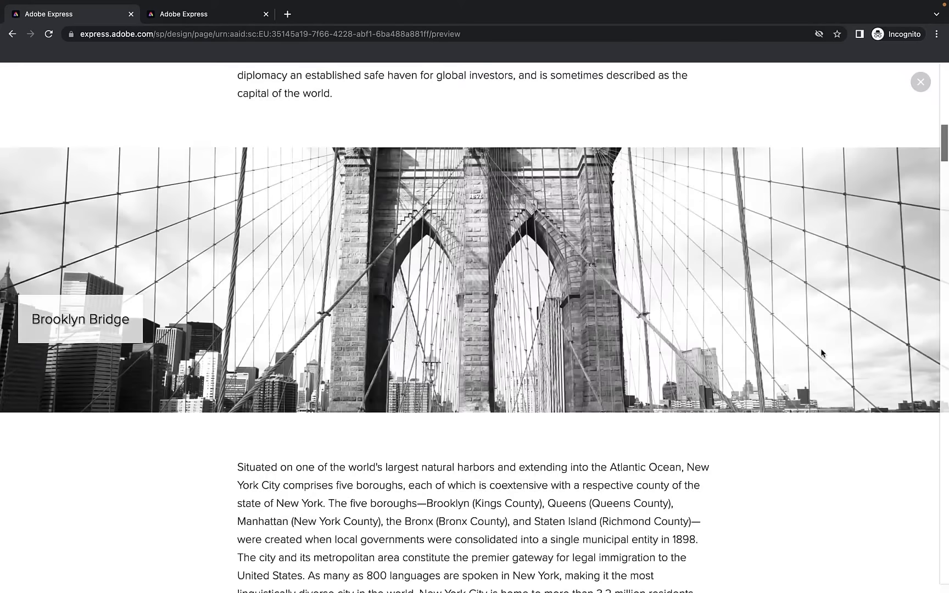
{"action": "scroll", "coordinate": [821, 349], "scroll_direction": "up", "scroll_amount": 10}
Exit the preview and save the hero image's focal point just right of the Statue of Liberty
{"action": "left_click", "coordinate": [920, 82]}
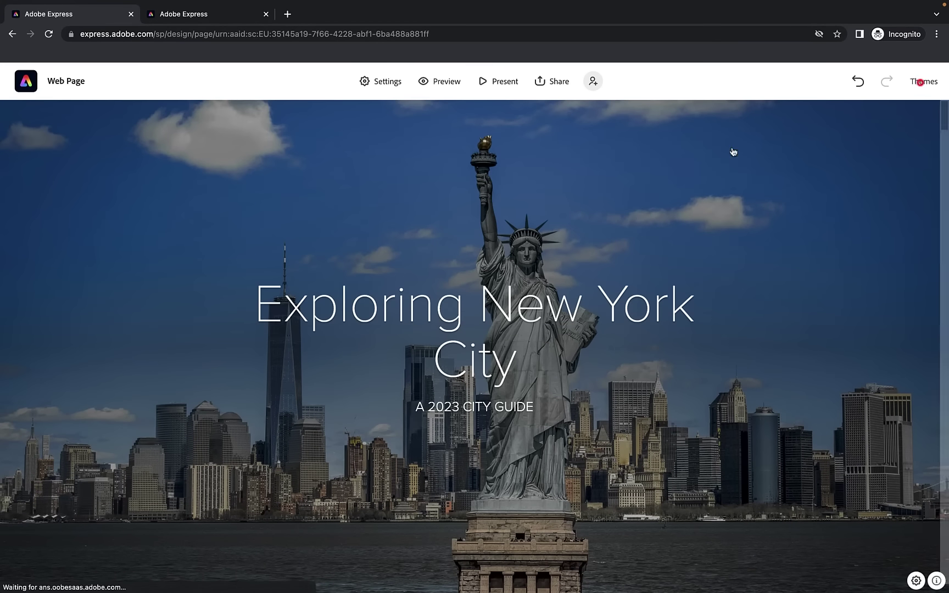
{"action": "left_click", "coordinate": [616, 195]}
{"action": "left_click", "coordinate": [398, 531]}
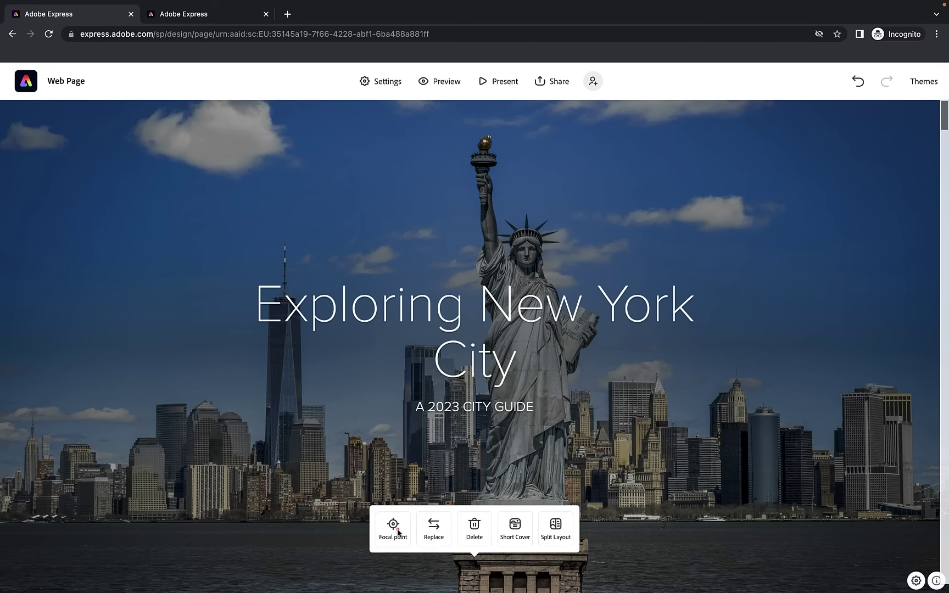
{"action": "left_click_drag", "start_coordinate": [526, 291], "coordinate": [585, 290]}
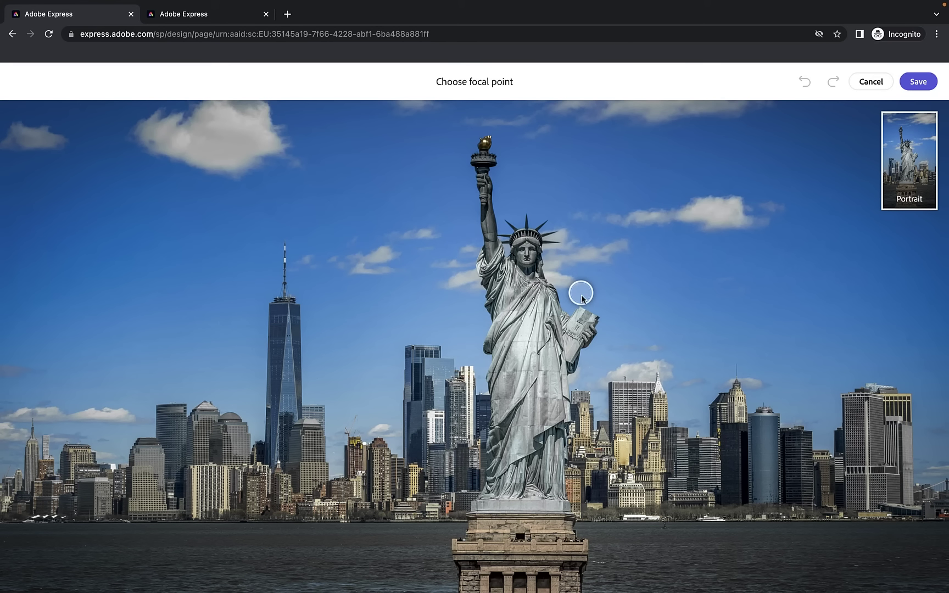
{"action": "left_click", "coordinate": [925, 78]}
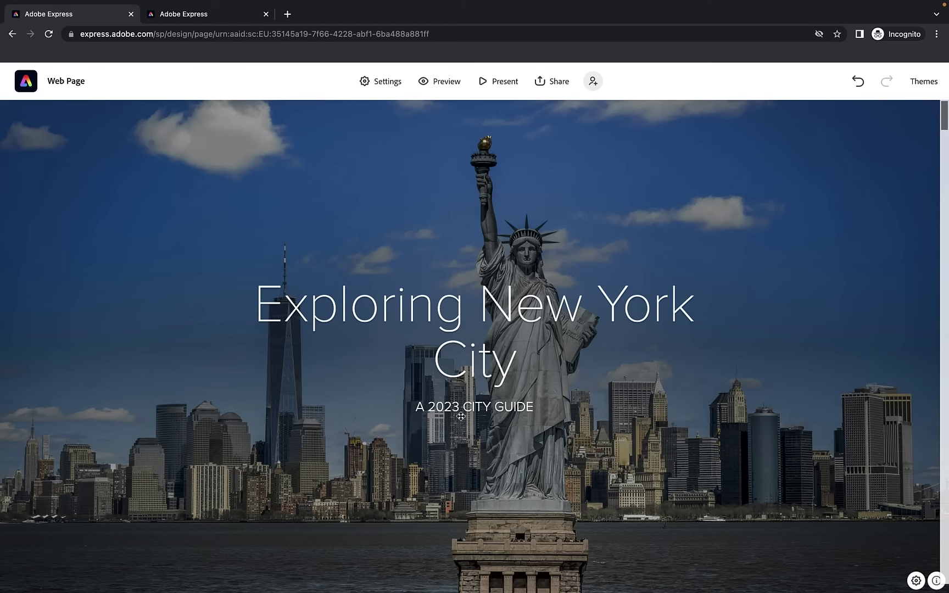
Browse the Themes list and apply the Storybook theme to the page
{"action": "left_click", "coordinate": [925, 88]}
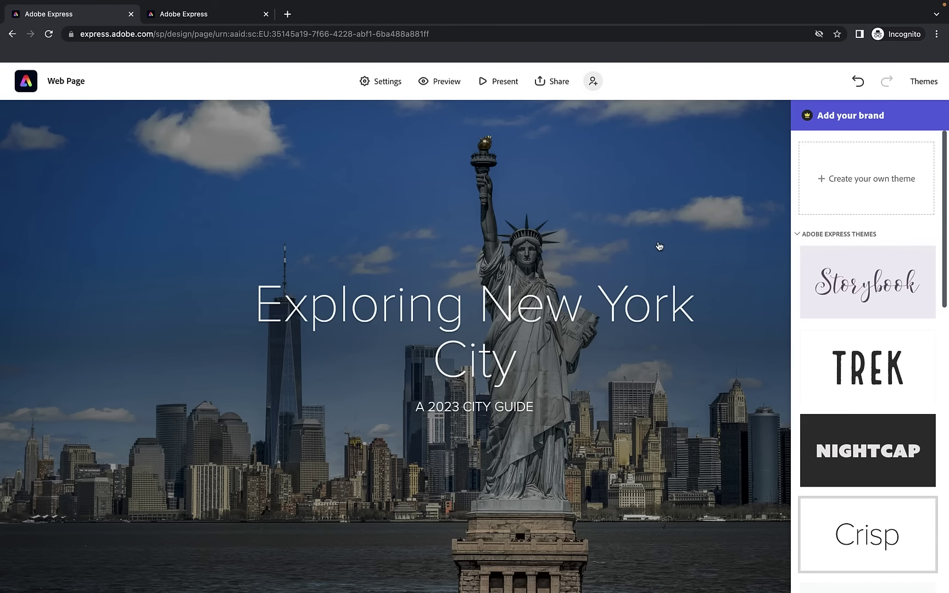
{"action": "scroll", "coordinate": [879, 329], "scroll_direction": "down", "scroll_amount": 3}
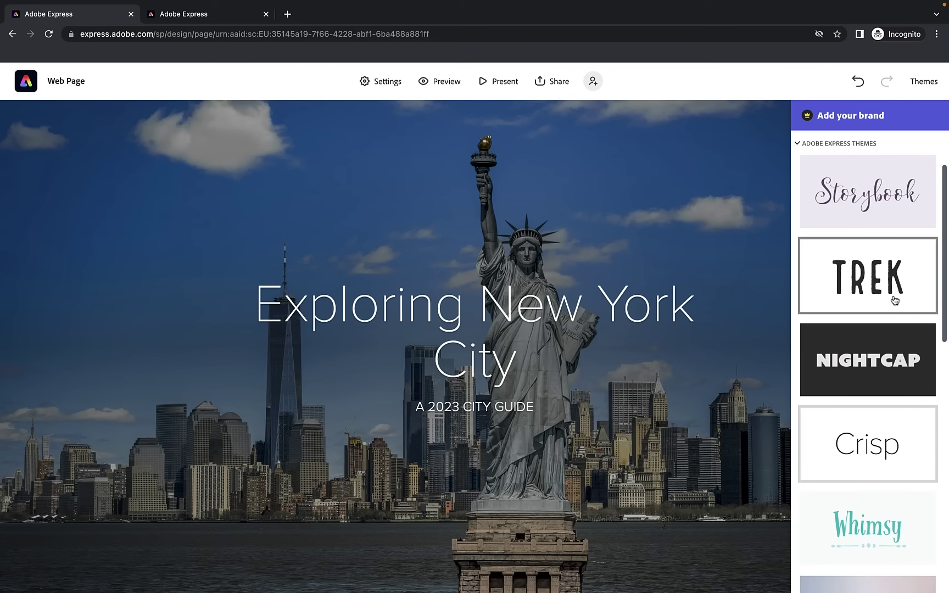
{"action": "scroll", "coordinate": [854, 214], "scroll_direction": "down", "scroll_amount": 10}
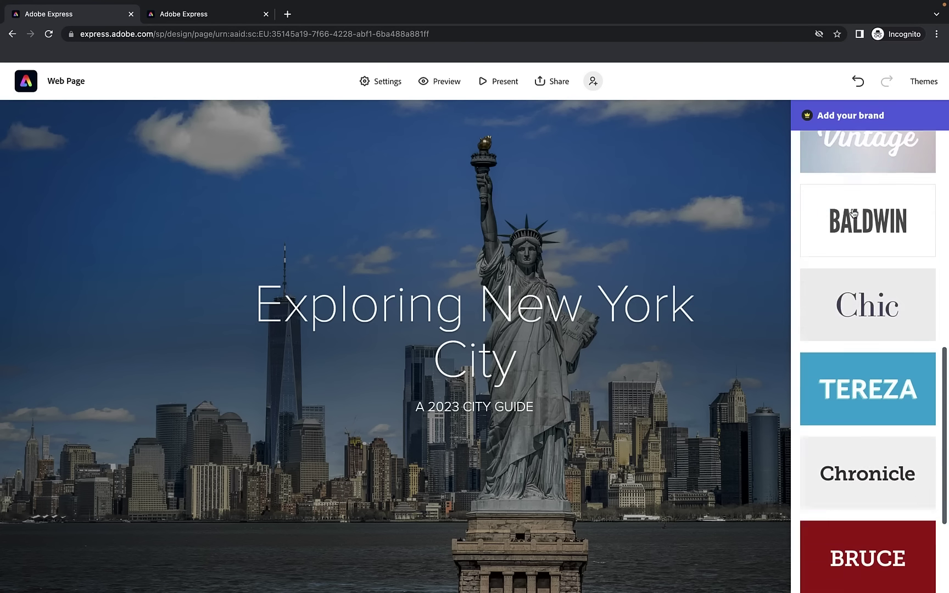
{"action": "scroll", "coordinate": [853, 213], "scroll_direction": "up", "scroll_amount": 12}
{"action": "scroll", "coordinate": [854, 214], "scroll_direction": "down", "scroll_amount": 3}
{"action": "scroll", "coordinate": [854, 213], "scroll_direction": "up", "scroll_amount": 2}
{"action": "scroll", "coordinate": [854, 213], "scroll_direction": "down", "scroll_amount": 8}
{"action": "scroll", "coordinate": [853, 213], "scroll_direction": "up", "scroll_amount": 8}
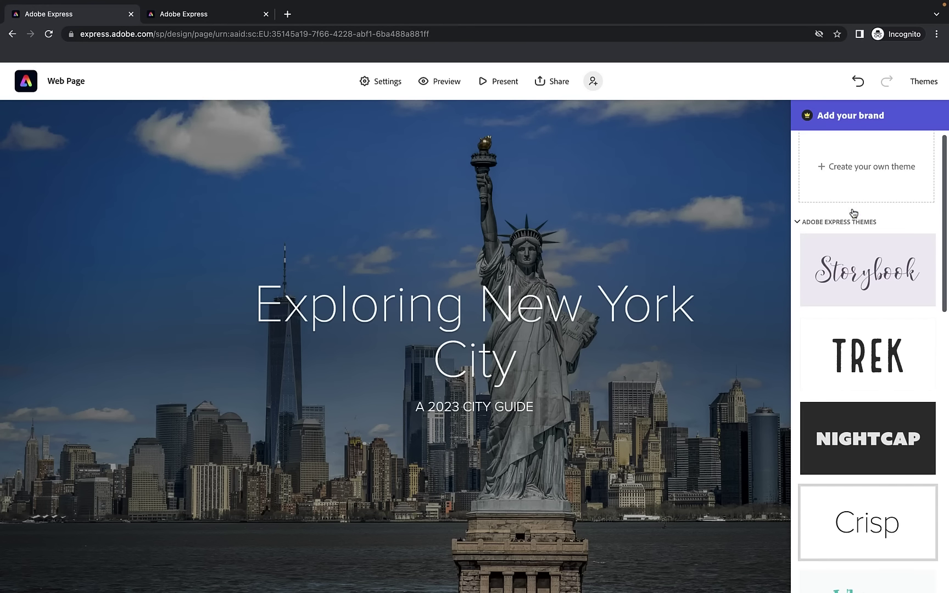
{"action": "left_click", "coordinate": [852, 257]}
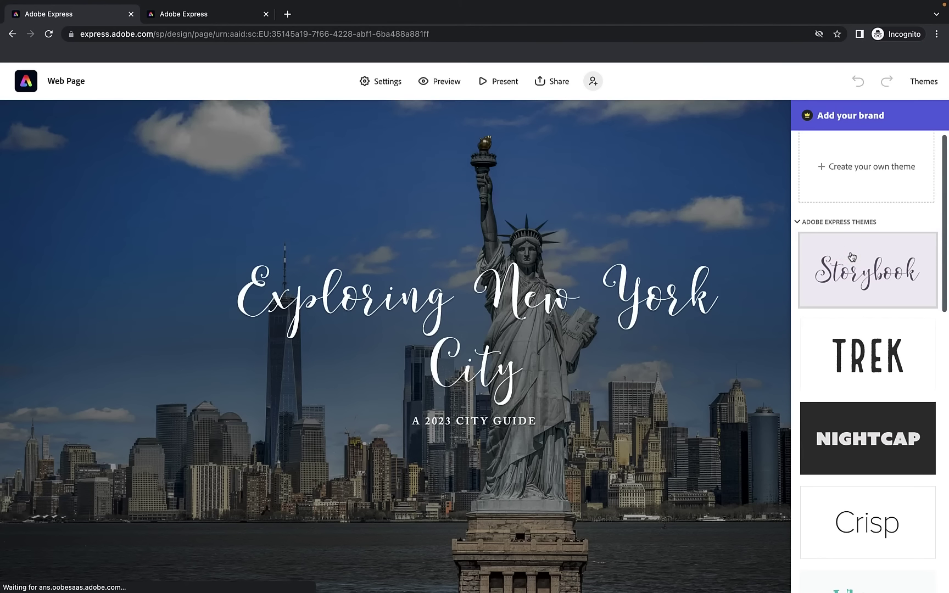
Scroll down the page to review the Storybook script headings and lavender background
{"action": "scroll", "coordinate": [480, 278], "scroll_direction": "down", "scroll_amount": 5}
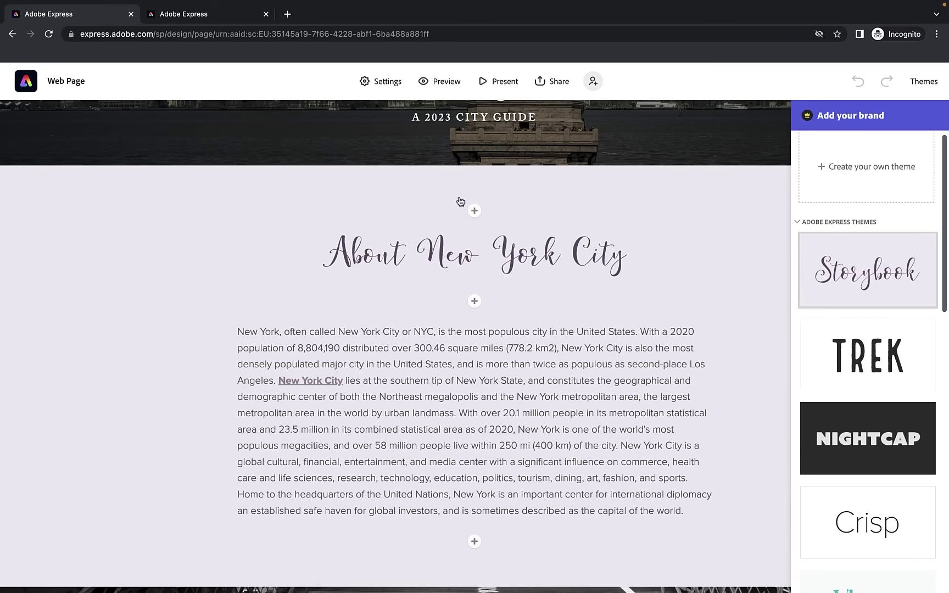
{"action": "scroll", "coordinate": [472, 208], "scroll_direction": "down", "scroll_amount": 3}
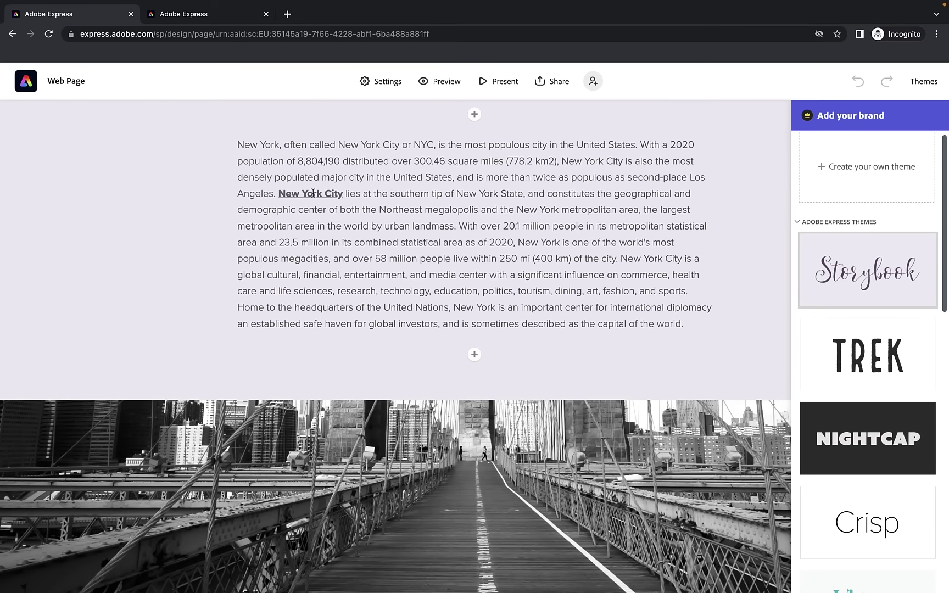
{"action": "scroll", "coordinate": [312, 190], "scroll_direction": "down", "scroll_amount": 13}
{"action": "scroll", "coordinate": [313, 193], "scroll_direction": "down", "scroll_amount": 12}
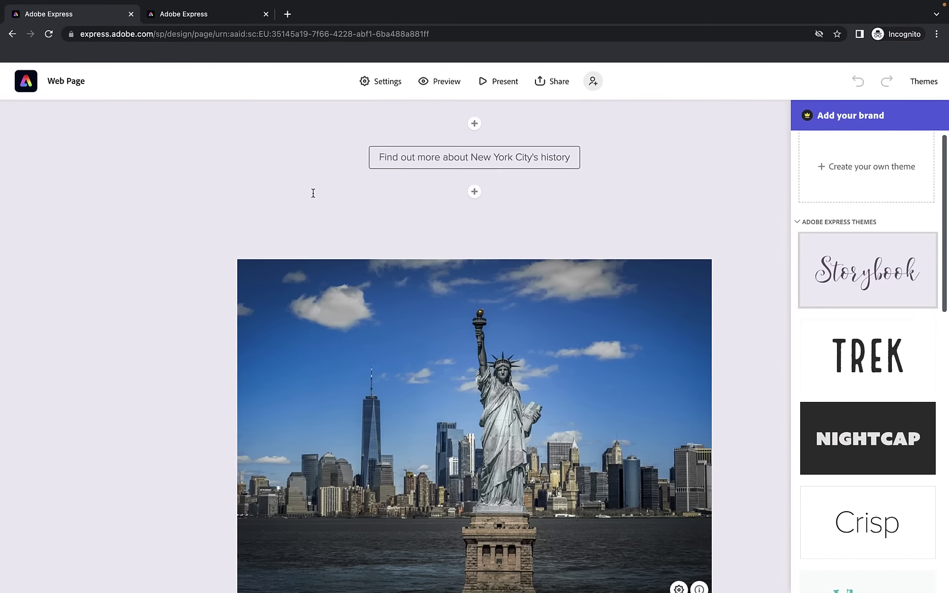
{"action": "scroll", "coordinate": [313, 193], "scroll_direction": "down", "scroll_amount": 5}
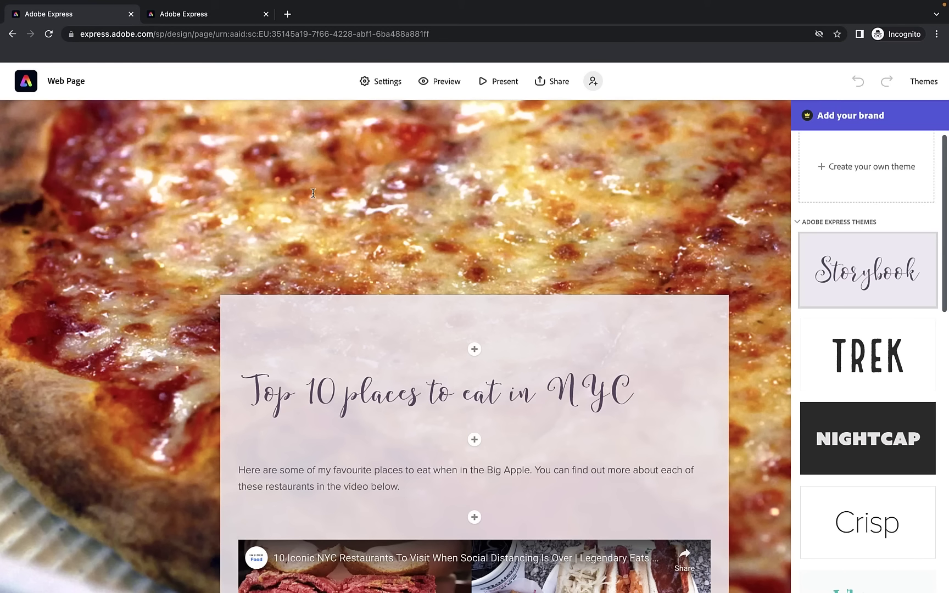
Try the Trek theme and scroll through the page to review it
{"action": "left_click", "coordinate": [843, 332]}
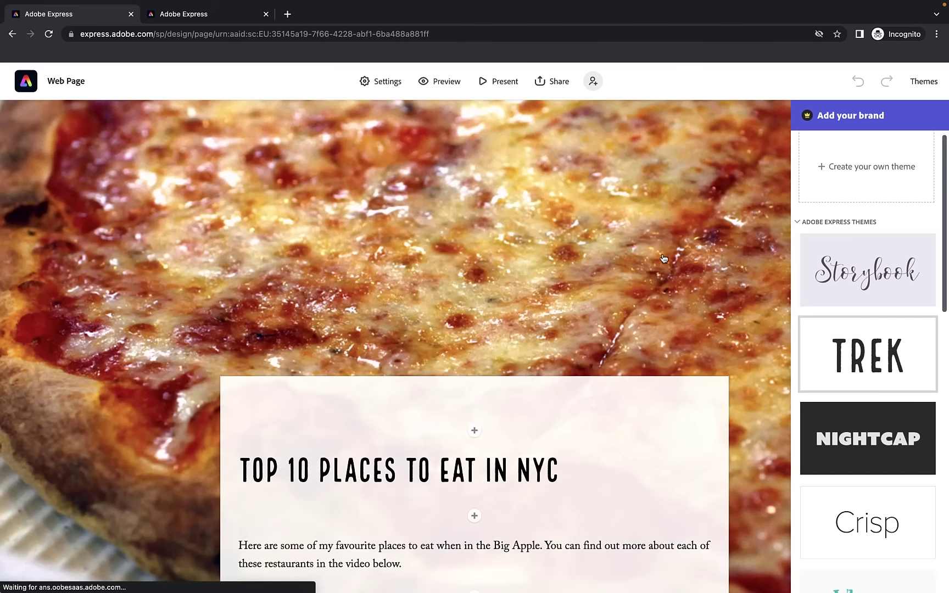
{"action": "scroll", "coordinate": [663, 257], "scroll_direction": "up", "scroll_amount": 20}
{"action": "scroll", "coordinate": [663, 258], "scroll_direction": "down", "scroll_amount": 3}
{"action": "scroll", "coordinate": [683, 269], "scroll_direction": "up", "scroll_amount": 3}
{"action": "scroll", "coordinate": [685, 273], "scroll_direction": "down", "scroll_amount": 5}
{"action": "scroll", "coordinate": [685, 273], "scroll_direction": "down", "scroll_amount": 5}
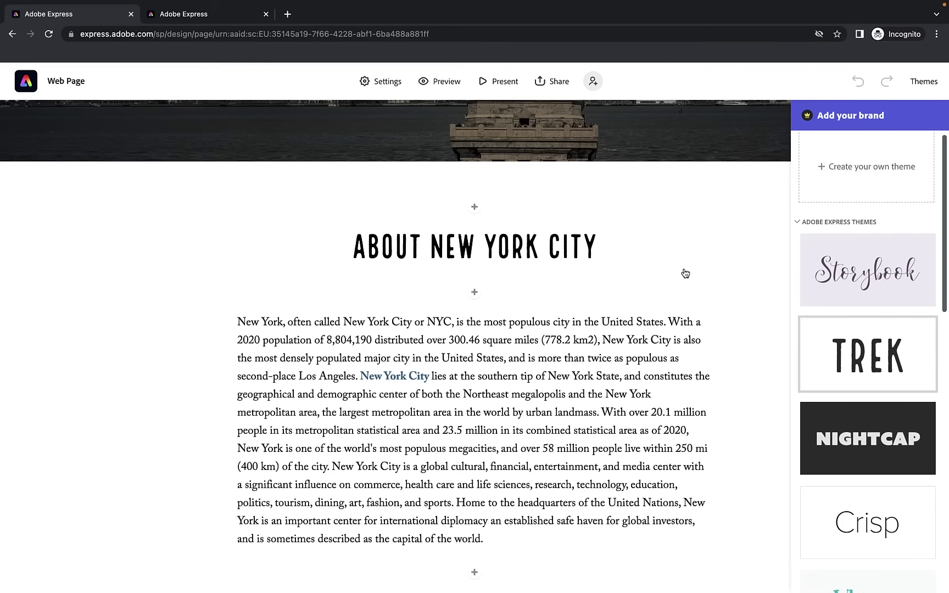
{"action": "scroll", "coordinate": [525, 237], "scroll_direction": "down", "scroll_amount": 3}
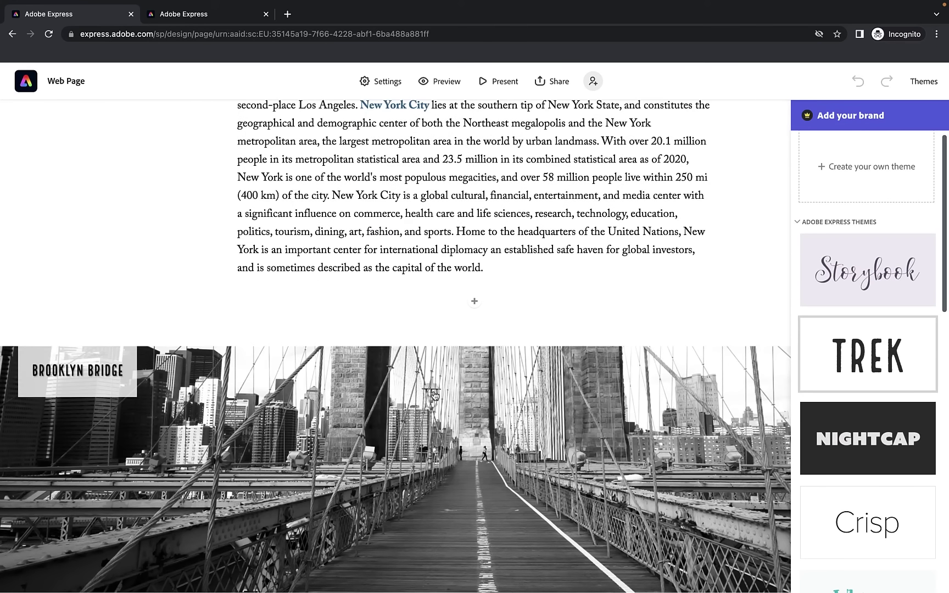
{"action": "scroll", "coordinate": [542, 409], "scroll_direction": "down", "scroll_amount": 1}
{"action": "scroll", "coordinate": [543, 409], "scroll_direction": "down", "scroll_amount": 15}
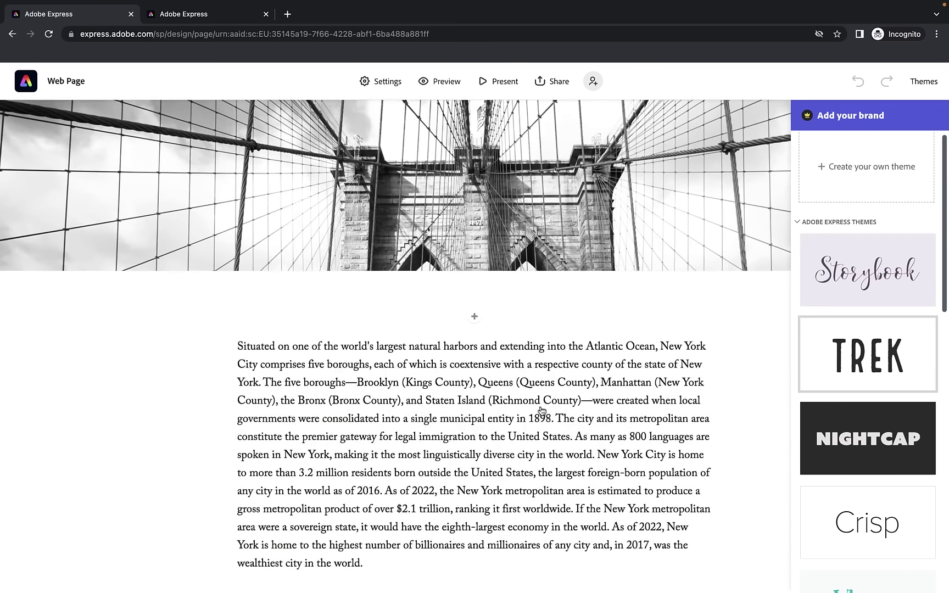
{"action": "scroll", "coordinate": [542, 409], "scroll_direction": "down", "scroll_amount": 15}
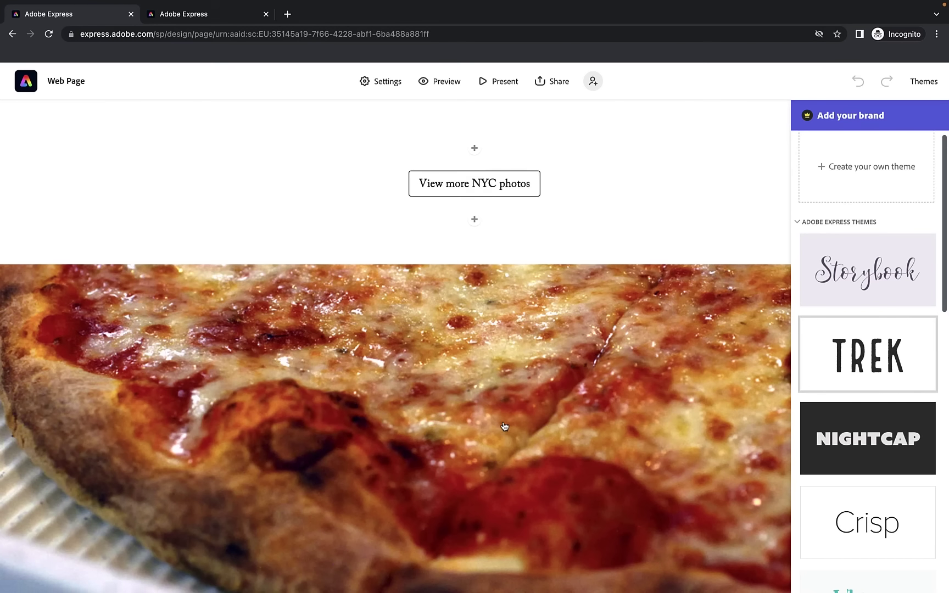
{"action": "scroll", "coordinate": [504, 426], "scroll_direction": "down", "scroll_amount": 8}
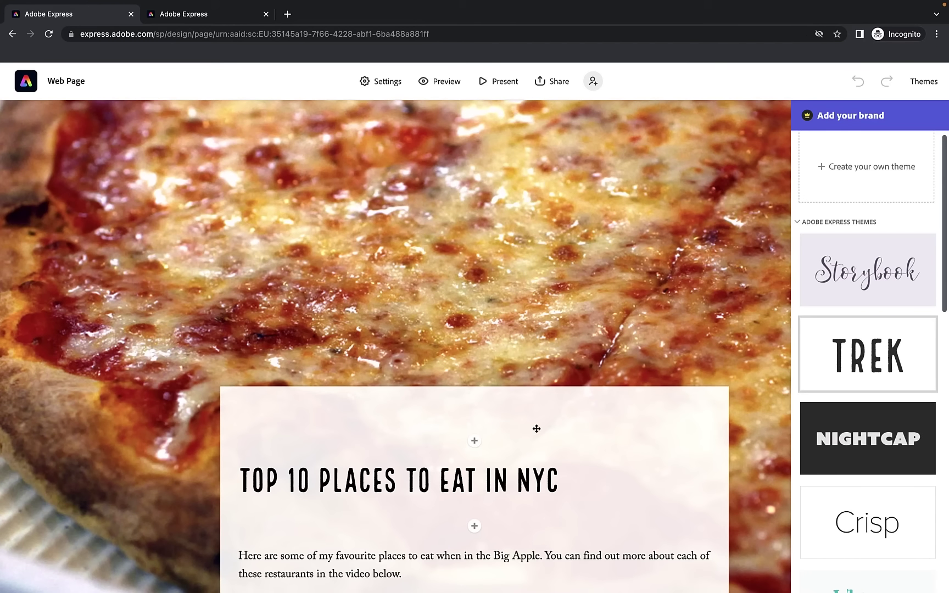
Try the Nightcap and then the Whimsy themes, scrolling the page under each
{"action": "left_click", "coordinate": [874, 430]}
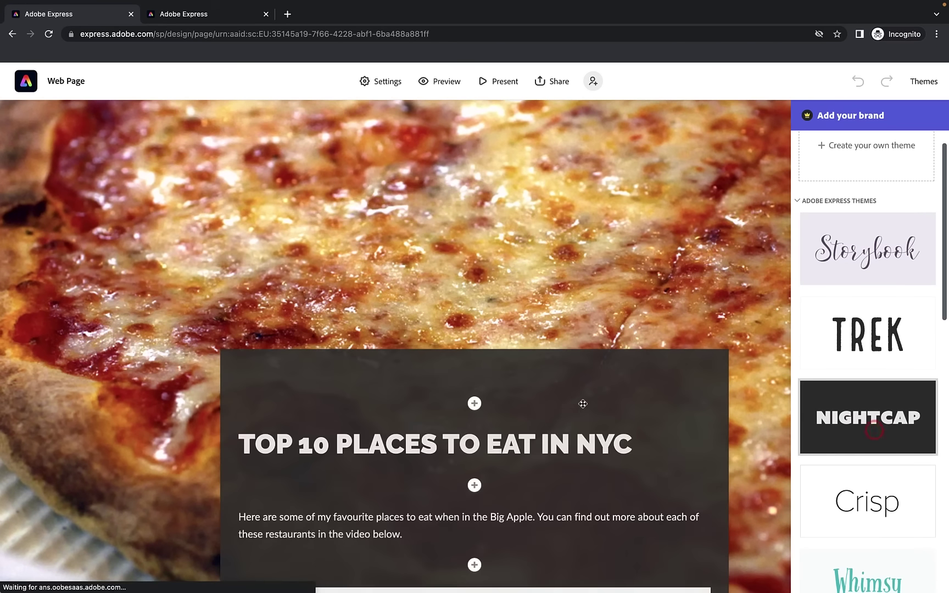
{"action": "scroll", "coordinate": [499, 364], "scroll_direction": "up", "scroll_amount": 20}
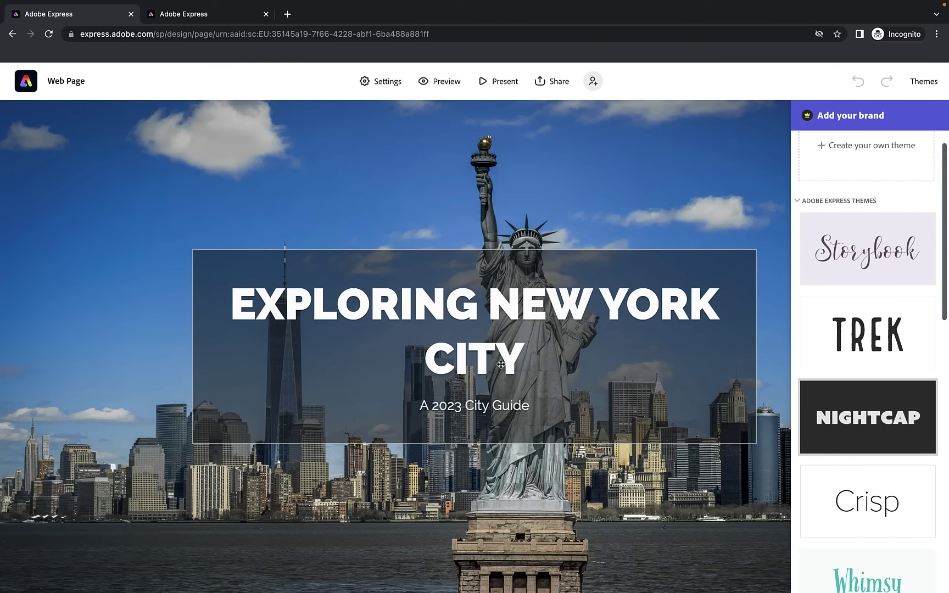
{"action": "scroll", "coordinate": [501, 364], "scroll_direction": "down", "scroll_amount": 15}
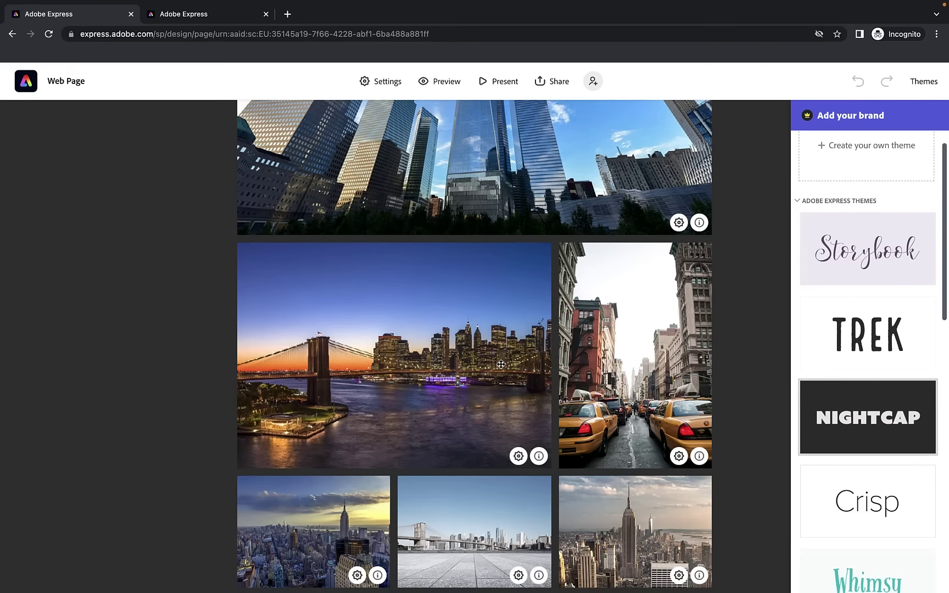
{"action": "scroll", "coordinate": [500, 364], "scroll_direction": "down", "scroll_amount": 5}
{"action": "scroll", "coordinate": [869, 449], "scroll_direction": "down", "scroll_amount": 7}
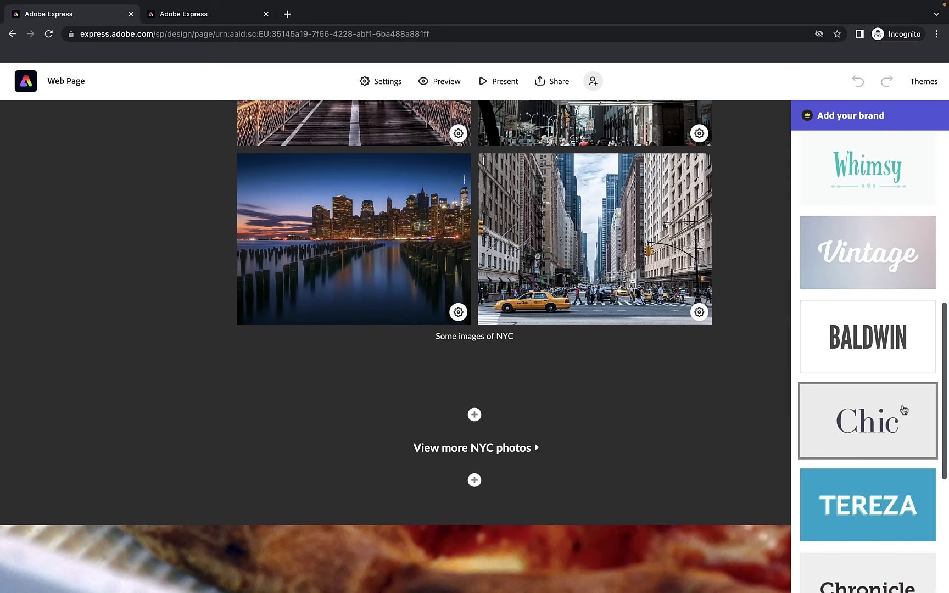
{"action": "left_click", "coordinate": [887, 182]}
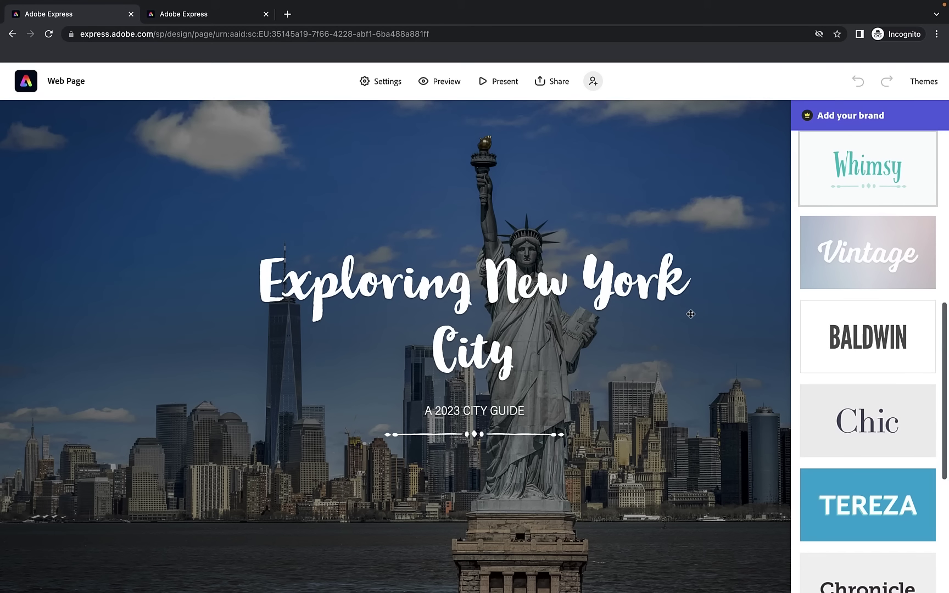
{"action": "scroll", "coordinate": [690, 314], "scroll_direction": "down", "scroll_amount": 5}
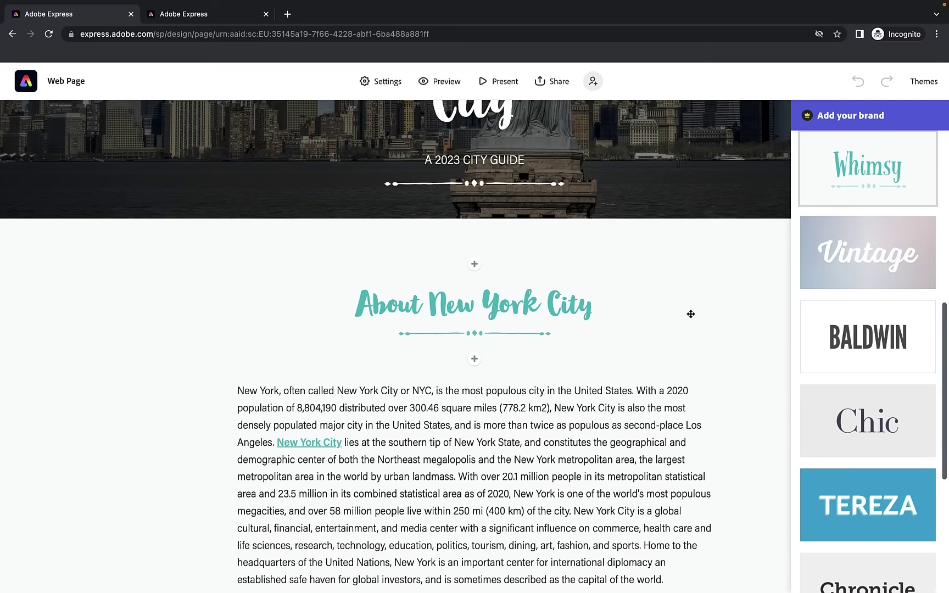
{"action": "scroll", "coordinate": [689, 356], "scroll_direction": "down", "scroll_amount": 4}
{"action": "scroll", "coordinate": [875, 379], "scroll_direction": "down", "scroll_amount": 2}
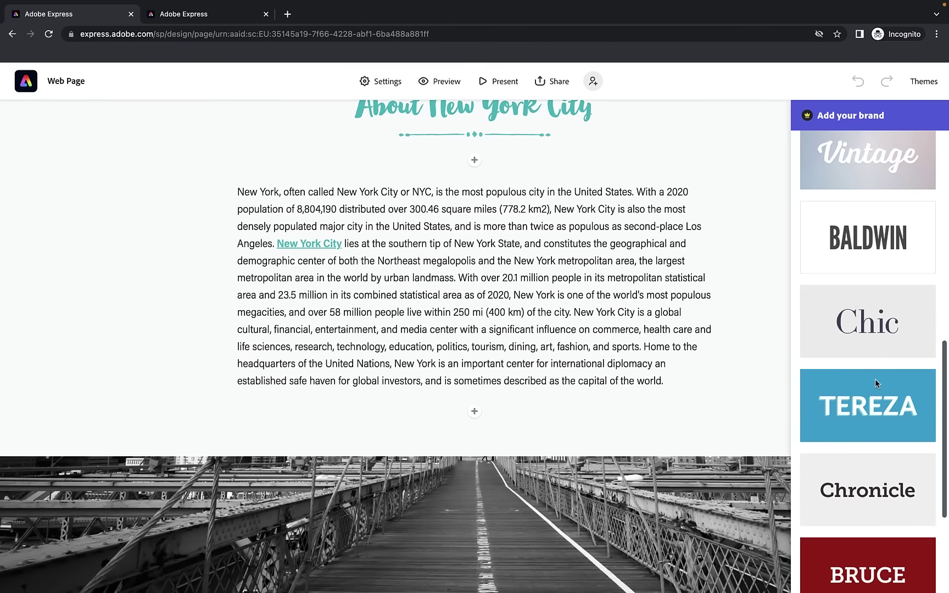
{"action": "scroll", "coordinate": [875, 379], "scroll_direction": "down", "scroll_amount": 4}
Try the BRUCE theme, then settle on the Luca theme
{"action": "left_click", "coordinate": [875, 379]}
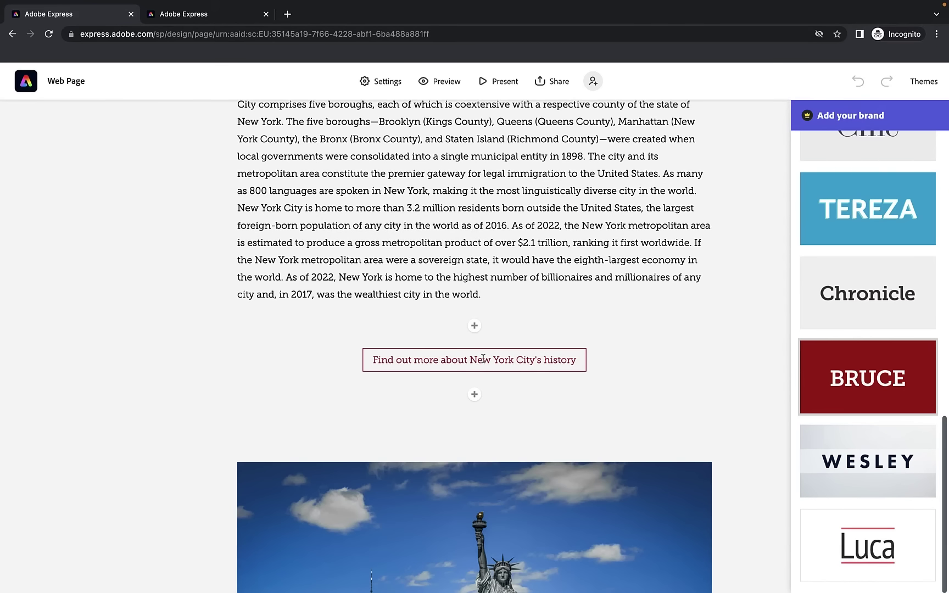
{"action": "left_click", "coordinate": [874, 522]}
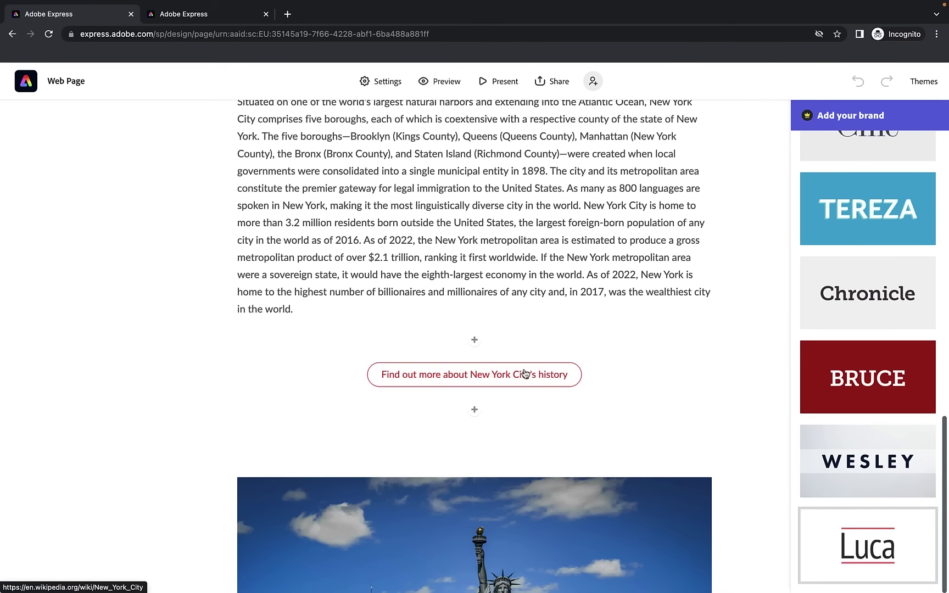
{"action": "scroll", "coordinate": [667, 369], "scroll_direction": "down", "scroll_amount": 10}
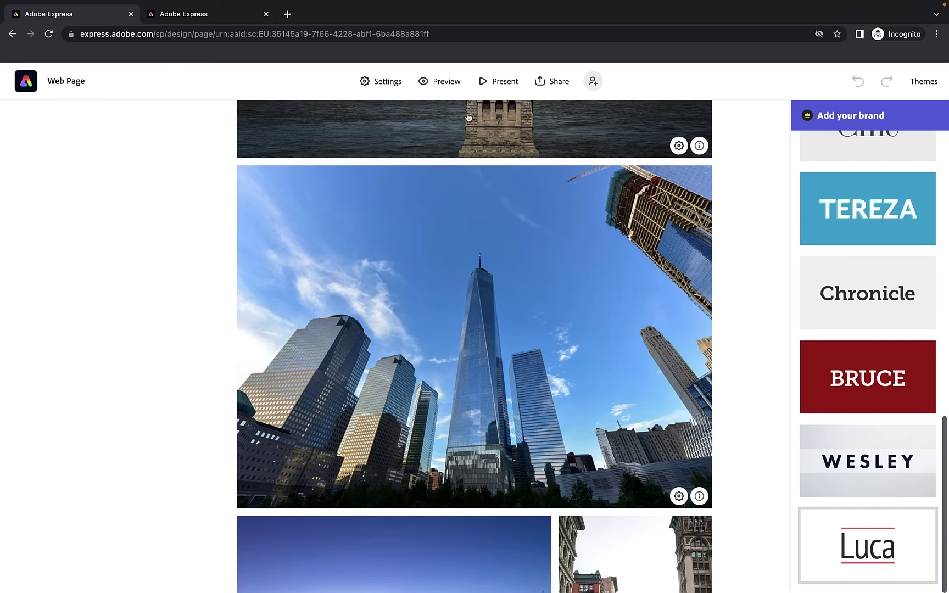
{"action": "left_click", "coordinate": [443, 82]}
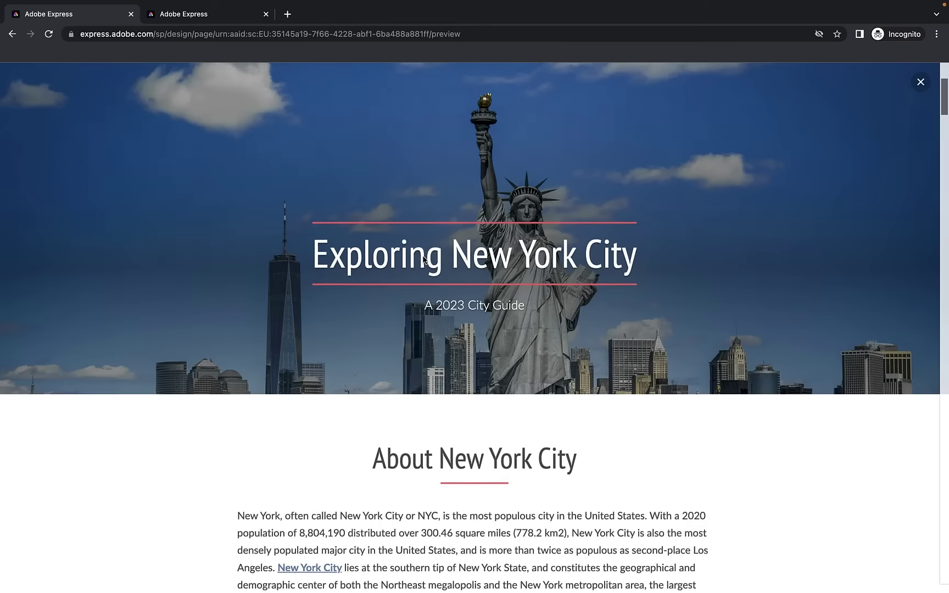
{"action": "scroll", "coordinate": [423, 259], "scroll_direction": "down", "scroll_amount": 20}
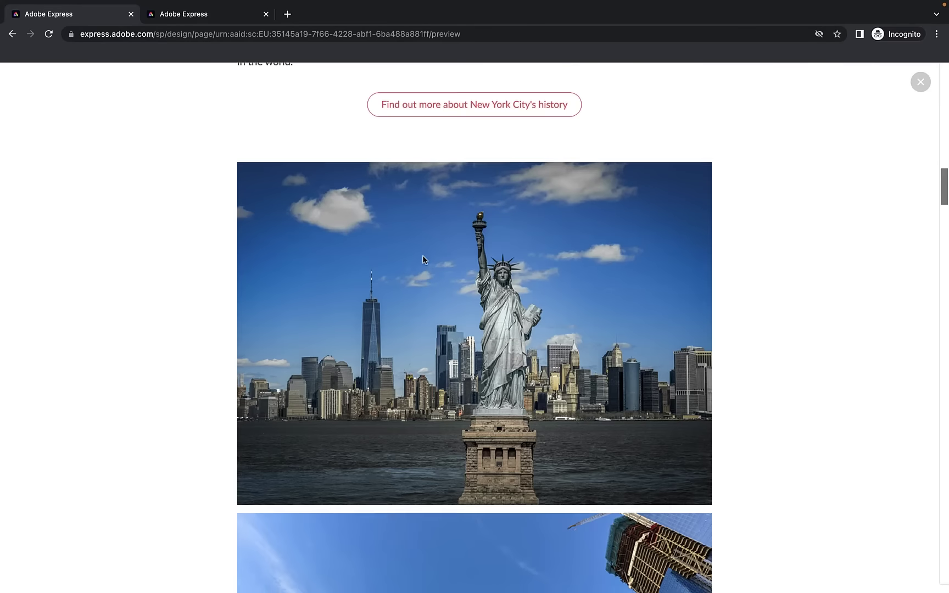
{"action": "scroll", "coordinate": [423, 259], "scroll_direction": "down", "scroll_amount": 20}
{"action": "scroll", "coordinate": [423, 259], "scroll_direction": "down", "scroll_amount": 20}
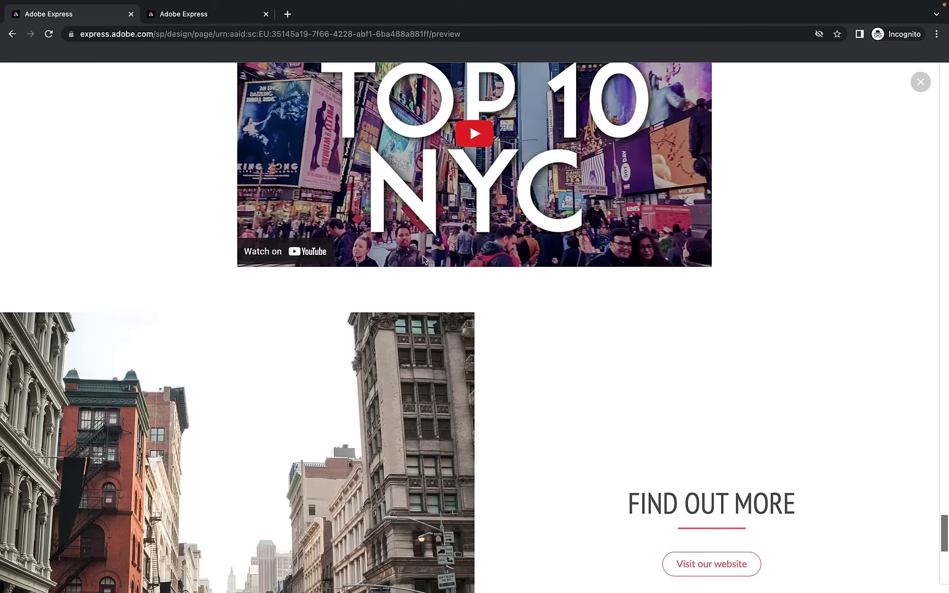
{"action": "scroll", "coordinate": [423, 259], "scroll_direction": "down", "scroll_amount": 10}
{"action": "key", "text": "Escape"}
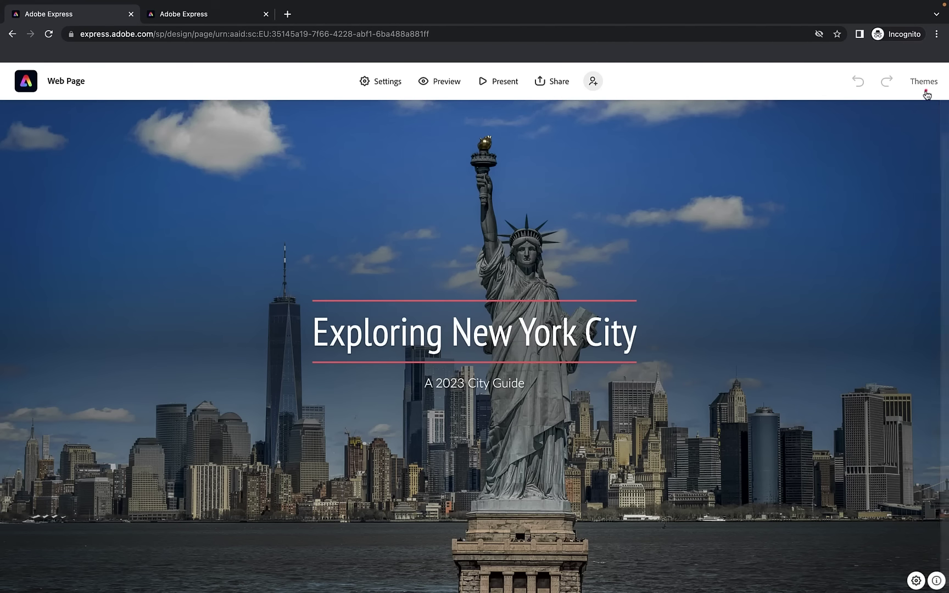
{"action": "left_click", "coordinate": [926, 91]}
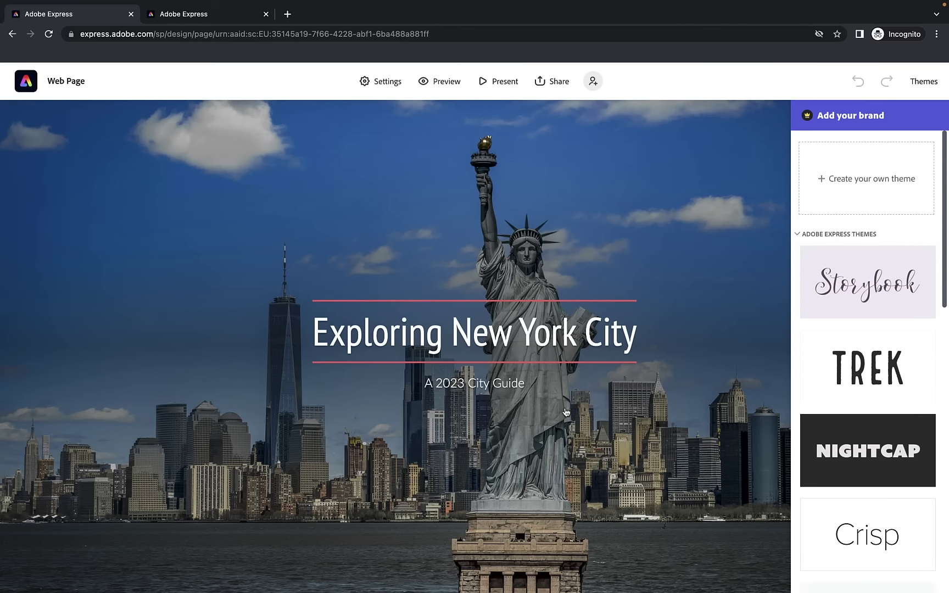
{"action": "scroll", "coordinate": [566, 412], "scroll_direction": "down", "scroll_amount": 1}
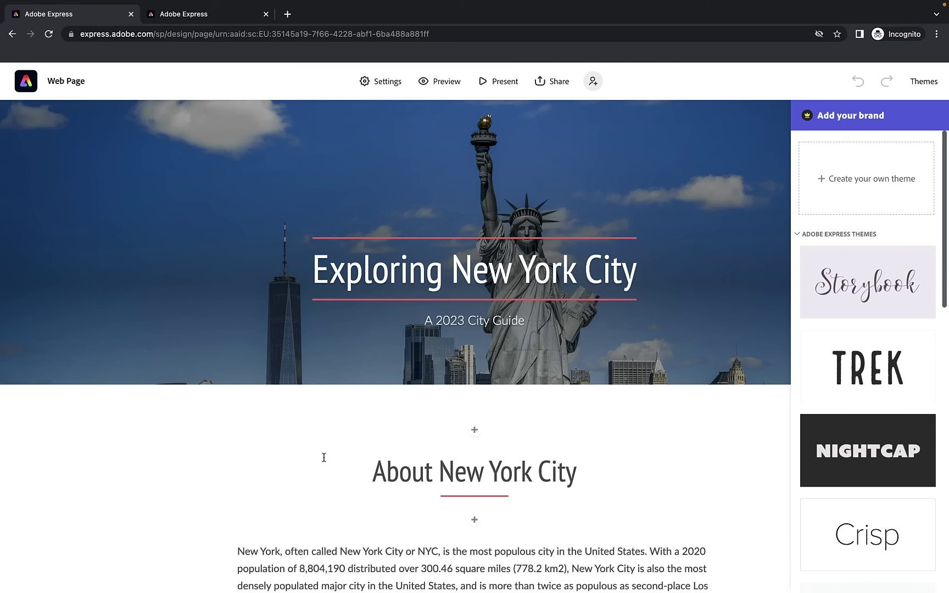
{"action": "scroll", "coordinate": [324, 458], "scroll_direction": "up", "scroll_amount": 1}
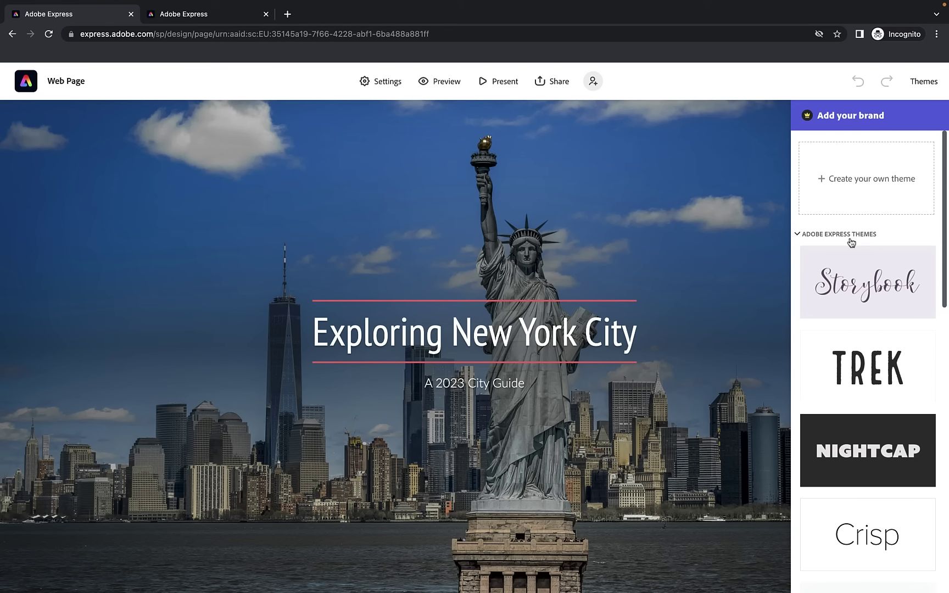
Close the Themes panel, then open and close Project settings
{"action": "left_click", "coordinate": [926, 81]}
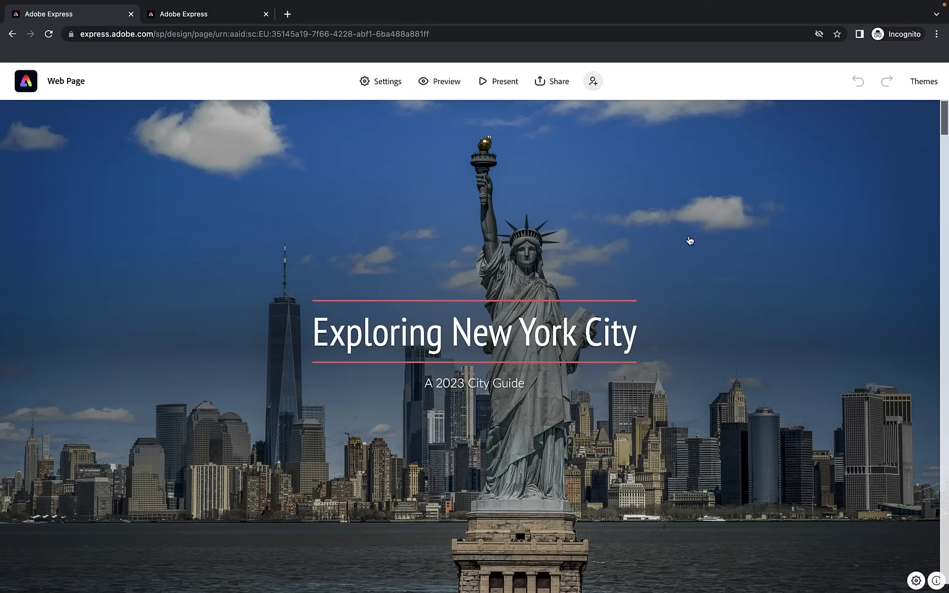
{"action": "left_click", "coordinate": [389, 91]}
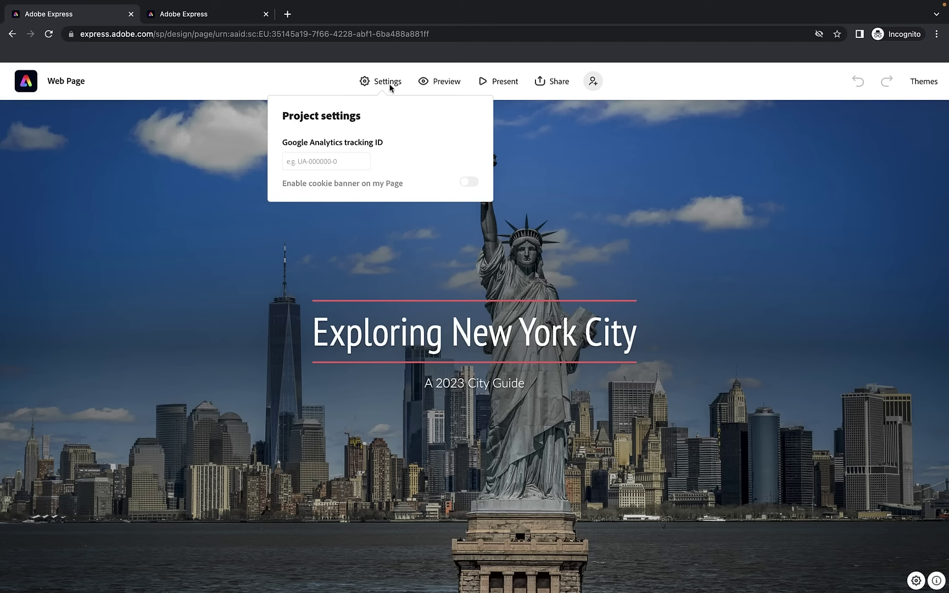
{"action": "left_click", "coordinate": [374, 85]}
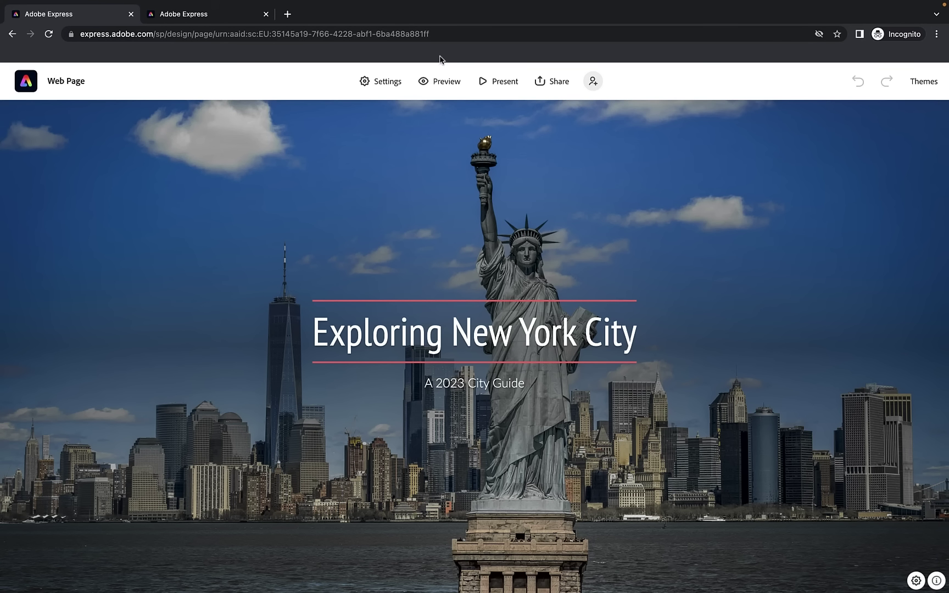
{"action": "left_click", "coordinate": [500, 82]}
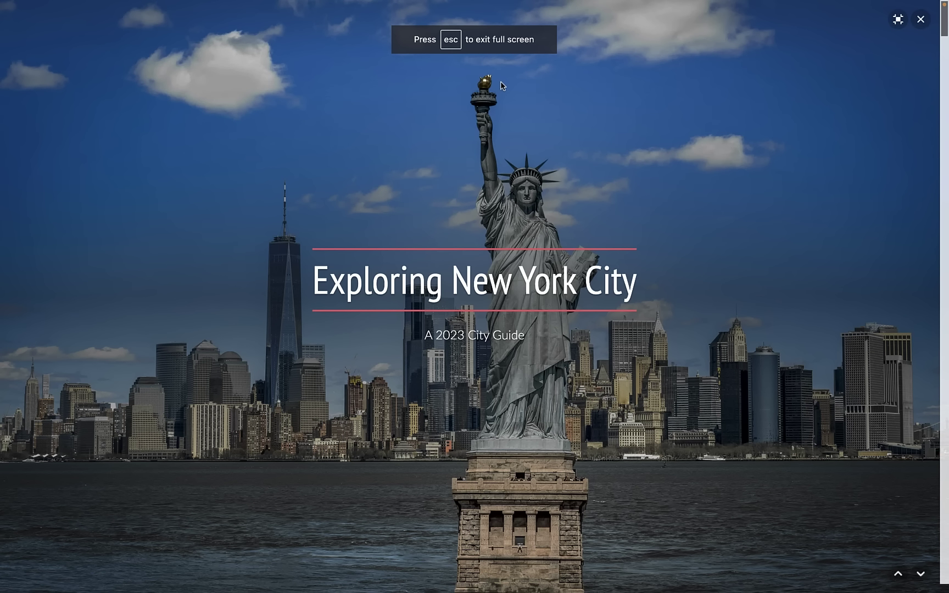
{"action": "scroll", "coordinate": [502, 85], "scroll_direction": "down", "scroll_amount": 3}
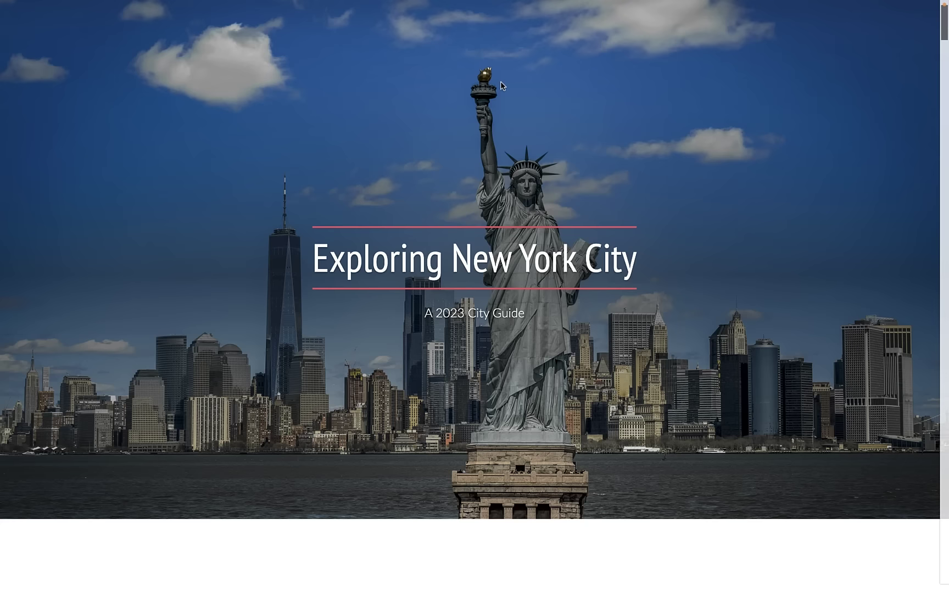
{"action": "scroll", "coordinate": [502, 85], "scroll_direction": "down", "scroll_amount": 15}
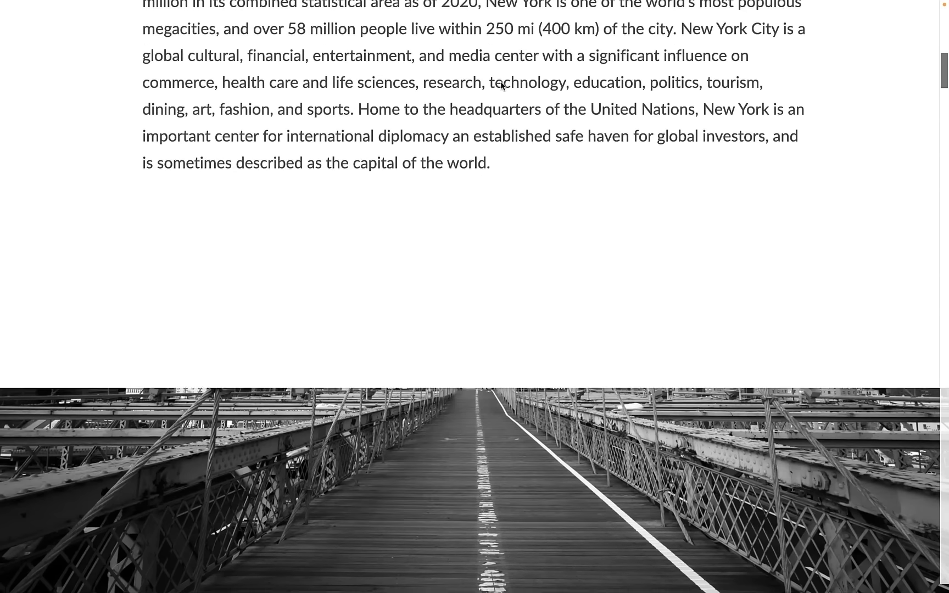
{"action": "scroll", "coordinate": [501, 85], "scroll_direction": "down", "scroll_amount": 12}
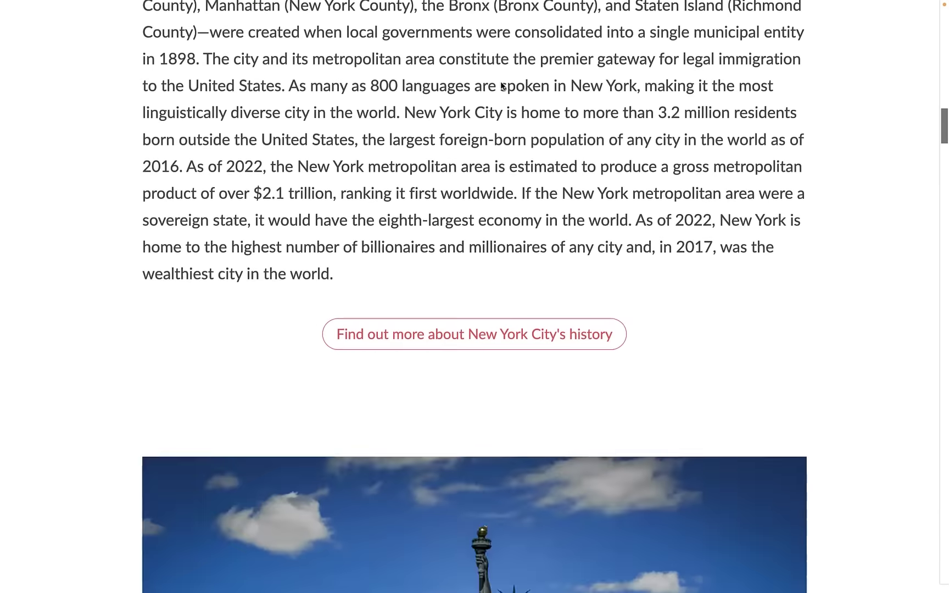
{"action": "scroll", "coordinate": [500, 85], "scroll_direction": "down", "scroll_amount": 15}
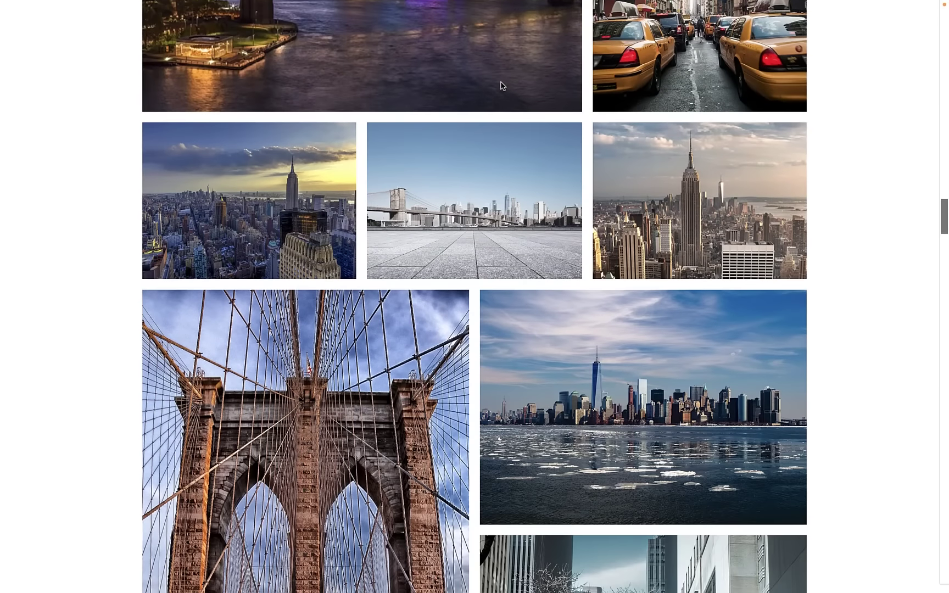
{"action": "scroll", "coordinate": [500, 86], "scroll_direction": "down", "scroll_amount": 15}
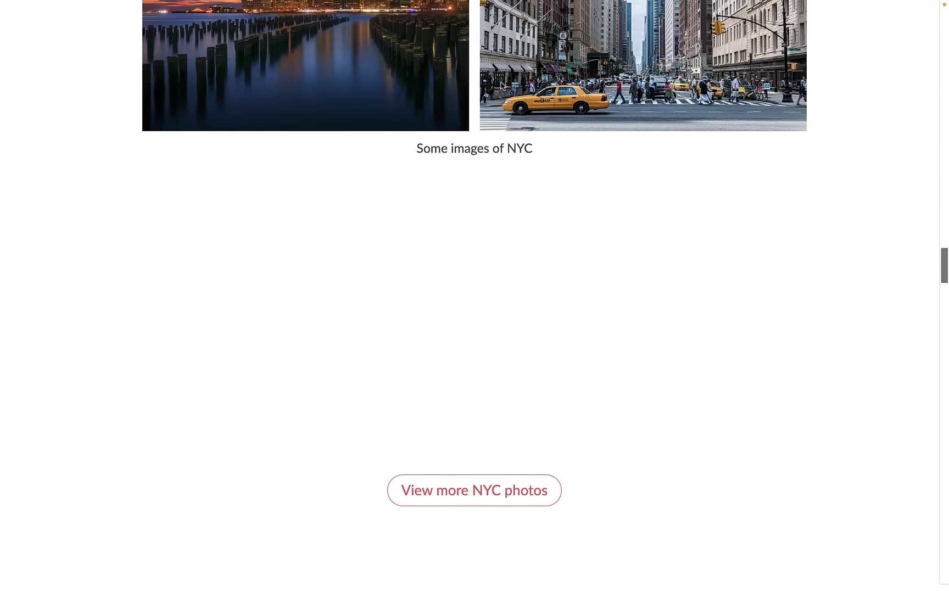
{"action": "scroll", "coordinate": [500, 85], "scroll_direction": "down", "scroll_amount": 15}
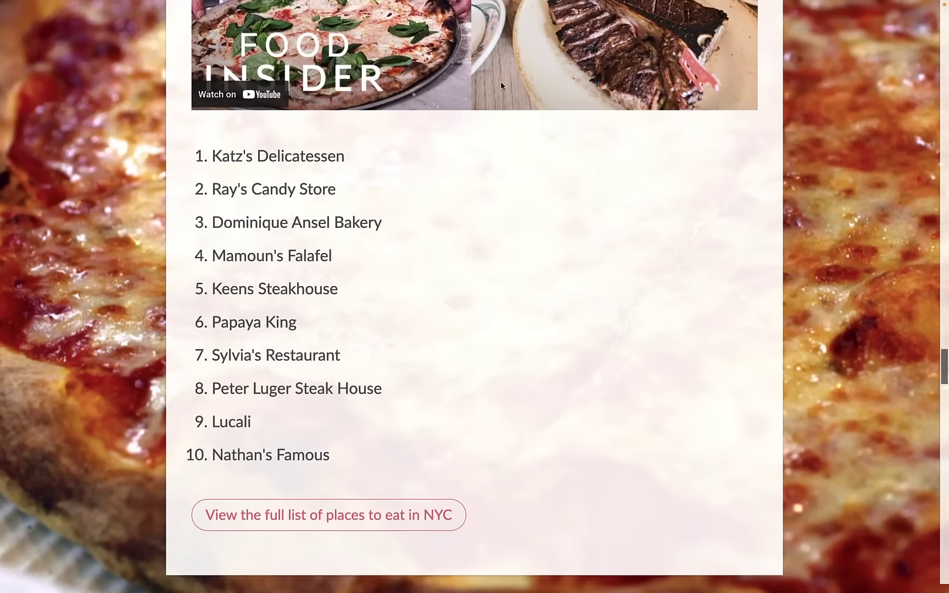
{"action": "key", "text": "Escape"}
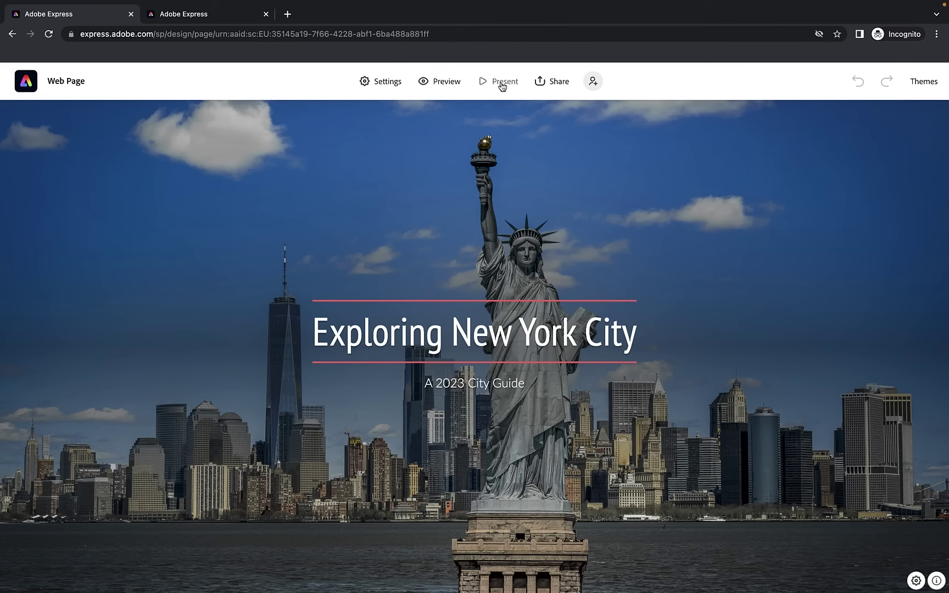
Start Publish and share link and extend the title to 'Exploring New York City - A 2023 City Guide'
{"action": "left_click", "coordinate": [547, 85]}
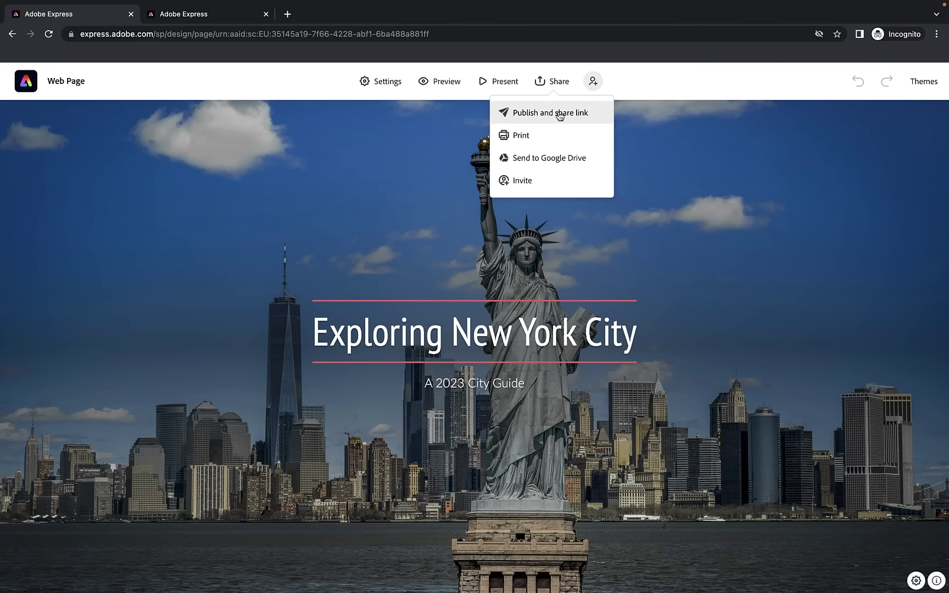
{"action": "left_click", "coordinate": [539, 112]}
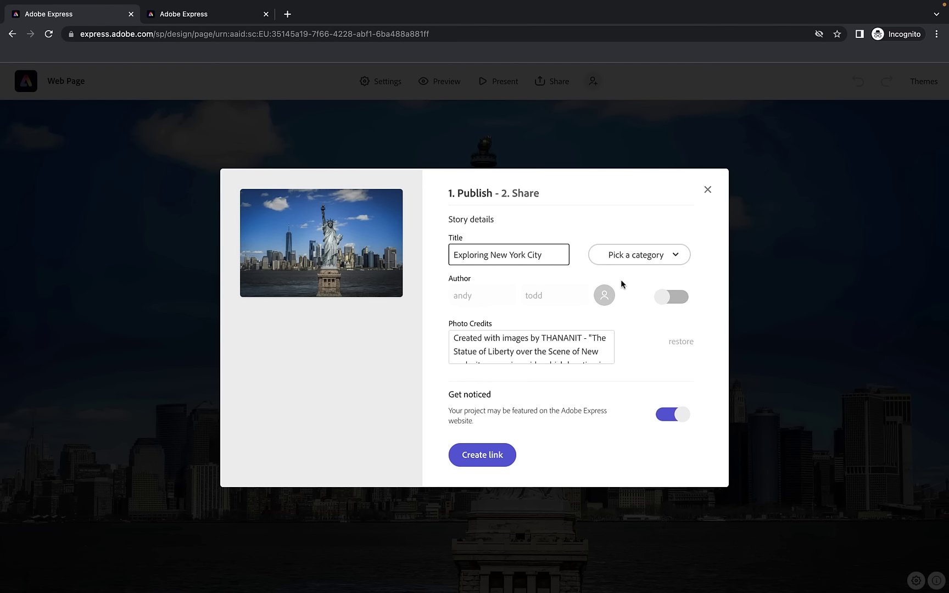
{"action": "triple_click", "coordinate": [546, 256]}
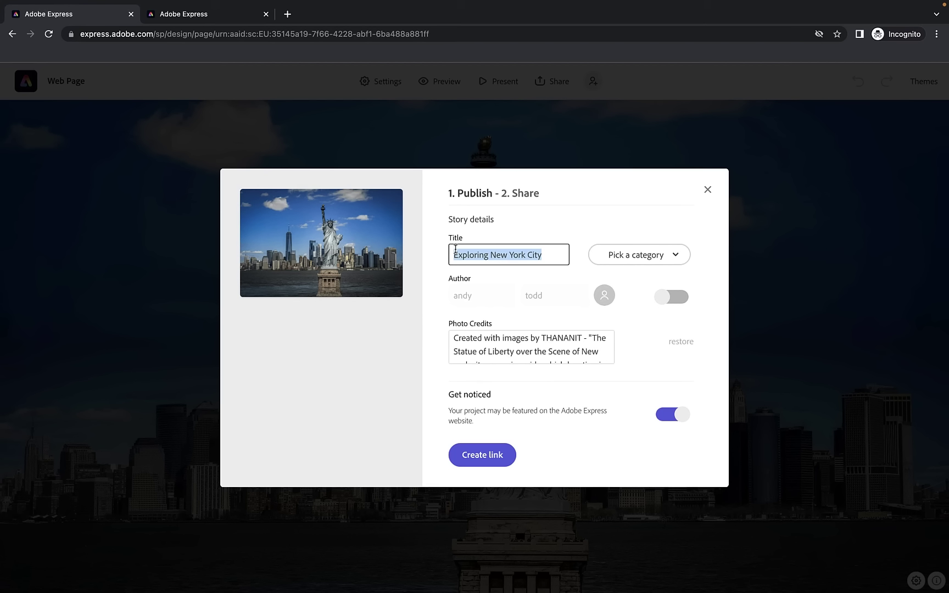
{"action": "left_click", "coordinate": [560, 254]}
{"action": "type", "text": "- A 2023 Ciu"}
{"action": "key", "text": "BackSpace"}
{"action": "type", "text": "ty Guide"}
Set the category to Travel, show the author, and capitalise the author's first and last name initials
{"action": "left_click", "coordinate": [636, 255]}
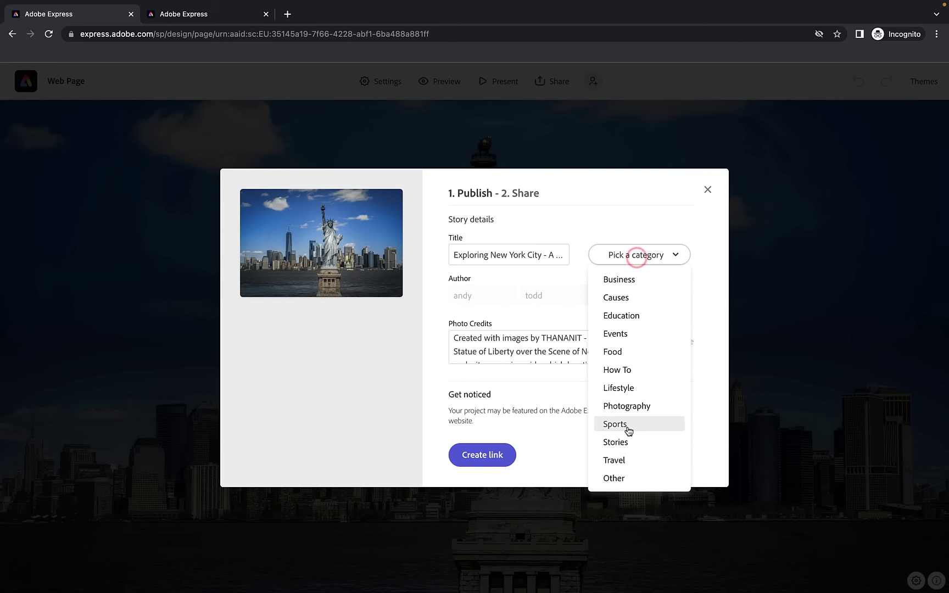
{"action": "left_click", "coordinate": [618, 461]}
{"action": "left_click", "coordinate": [673, 296]}
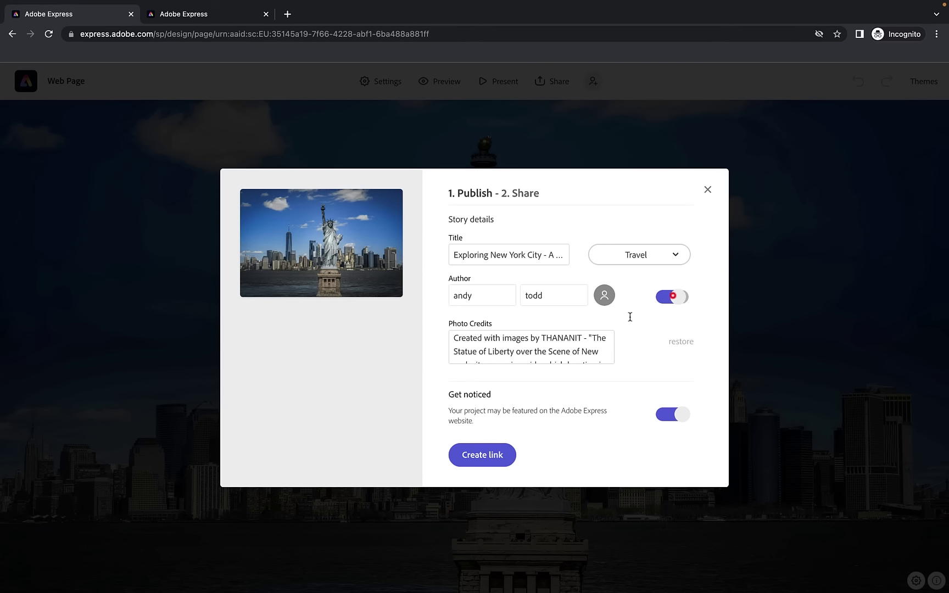
{"action": "left_click", "coordinate": [454, 288]}
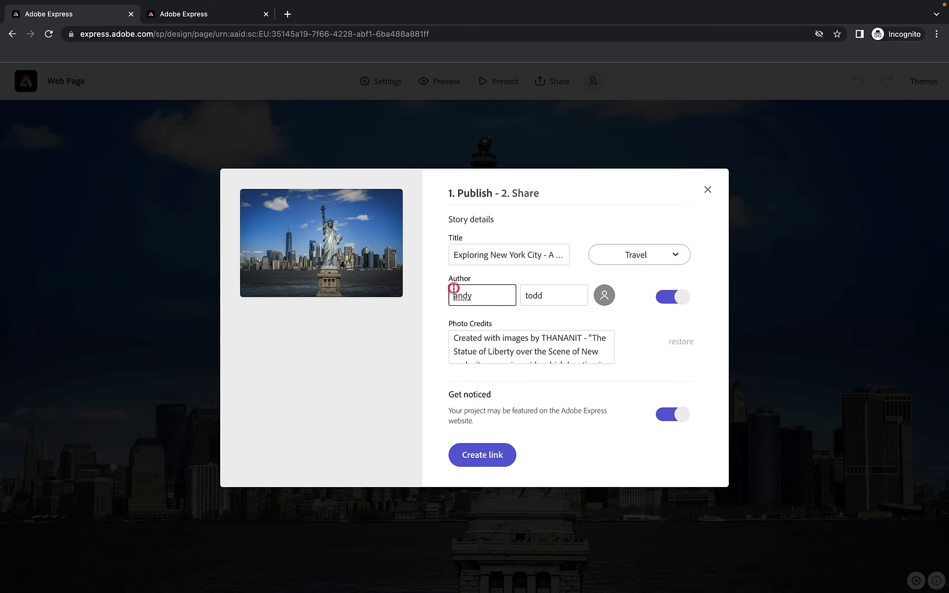
{"action": "key", "text": "Delete"}
{"action": "type", "text": "A"}
{"action": "left_click", "coordinate": [525, 295]}
{"action": "key", "text": "Delete"}
{"action": "type", "text": "T"}
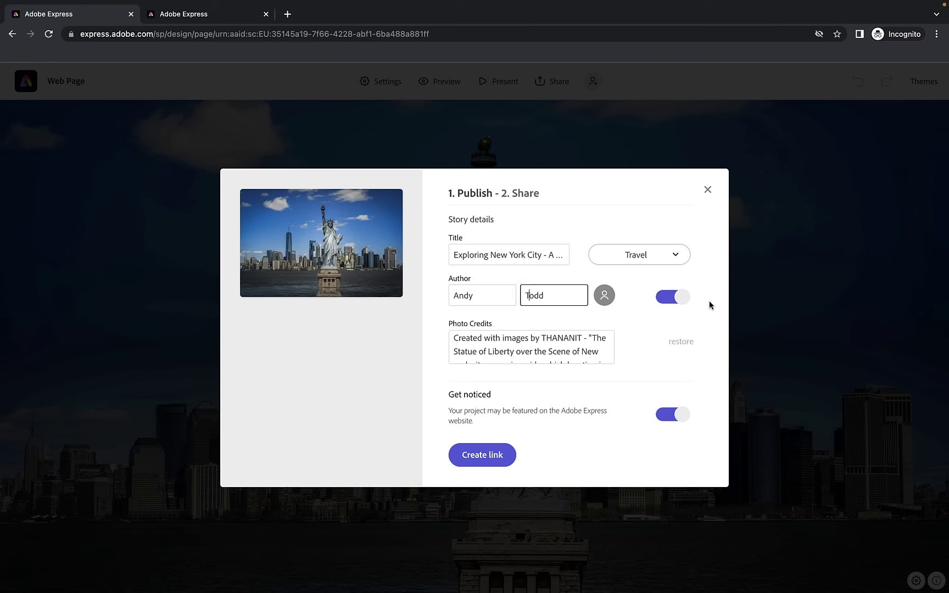
Clear all text from the Photo Credits field
{"action": "scroll", "coordinate": [606, 360], "scroll_direction": "down", "scroll_amount": 1}
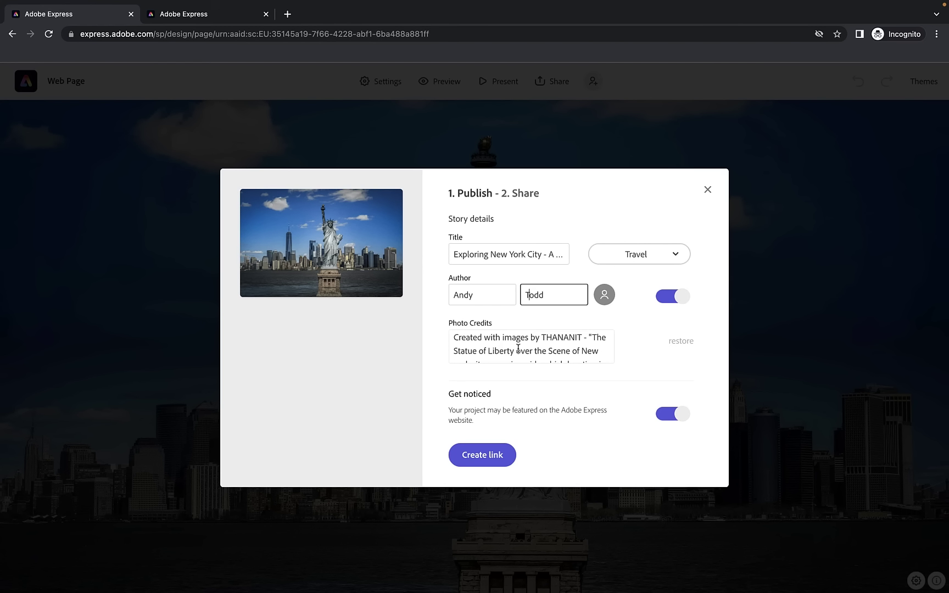
{"action": "left_click", "coordinate": [519, 349]}
{"action": "key", "text": "ctrl+a"}
{"action": "key", "text": "BackSpace"}
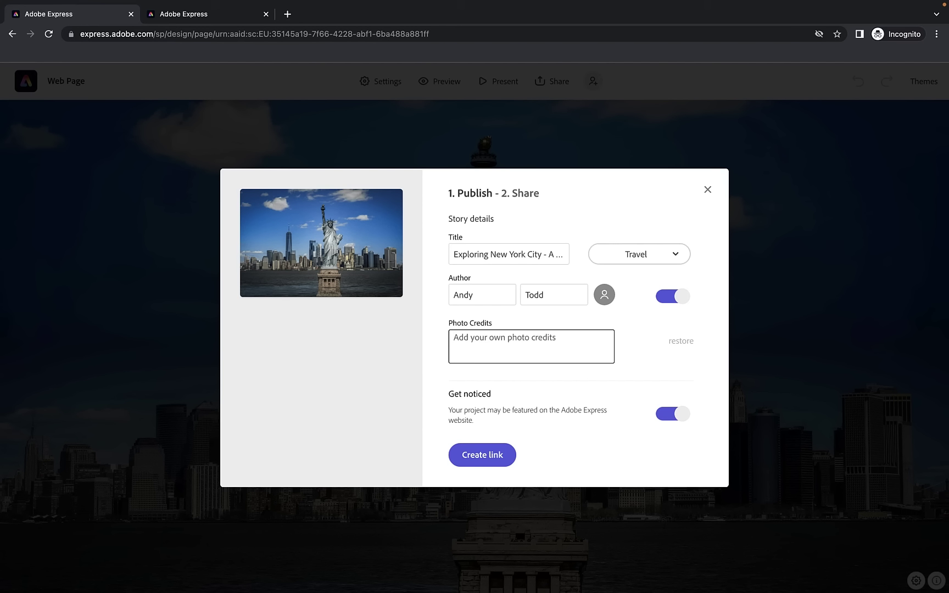
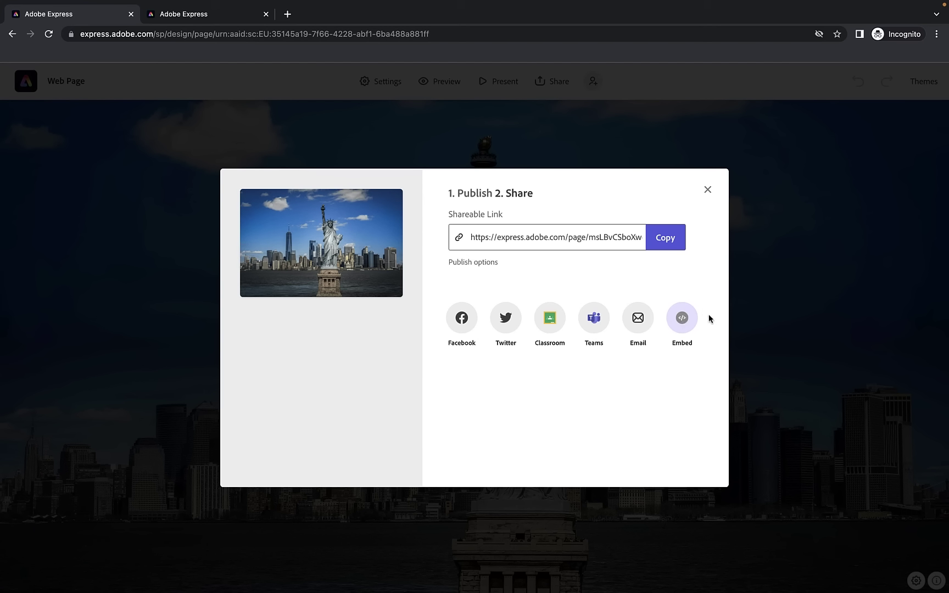
Copy the page's shareable link and load it in a new private browser window
{"action": "left_click", "coordinate": [666, 238]}
{"action": "key", "text": "super+shift+n"}
{"action": "key", "text": "super+v"}
{"action": "key", "text": "Return"}
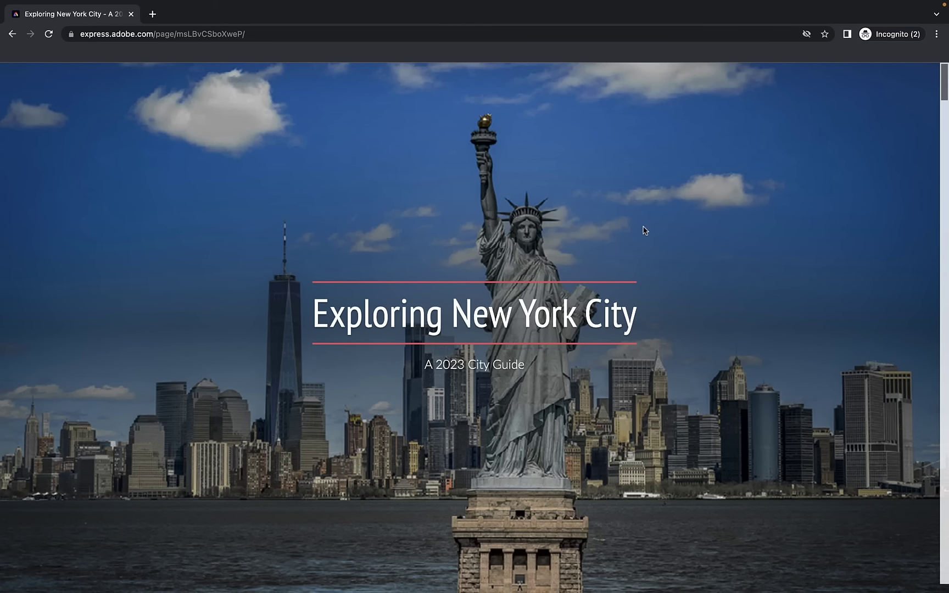
Scroll through the published Exploring New York City page, then close the private window
{"action": "scroll", "coordinate": [663, 215], "scroll_direction": "down", "scroll_amount": 3}
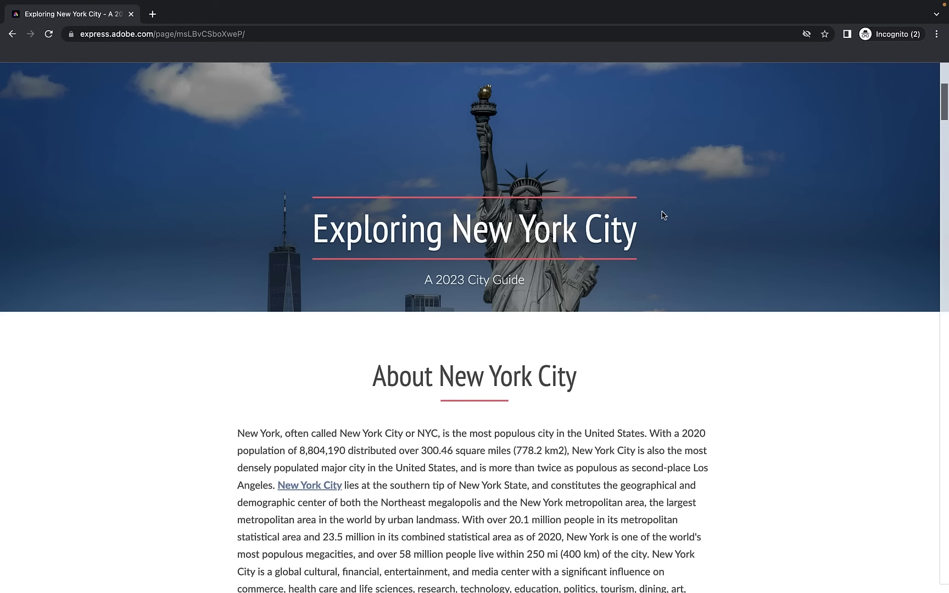
{"action": "scroll", "coordinate": [652, 214], "scroll_direction": "down", "scroll_amount": 10}
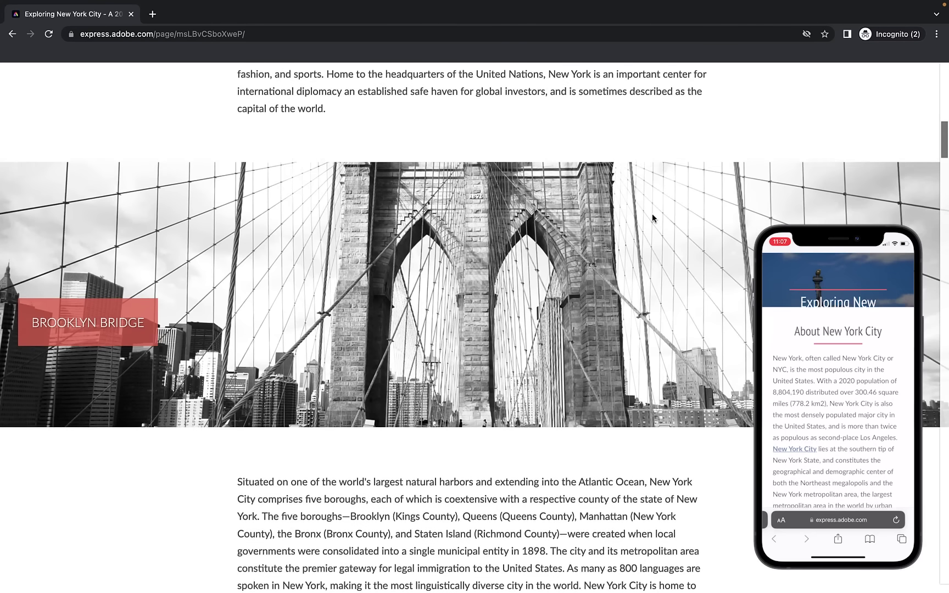
{"action": "scroll", "coordinate": [653, 218], "scroll_direction": "down", "scroll_amount": 8}
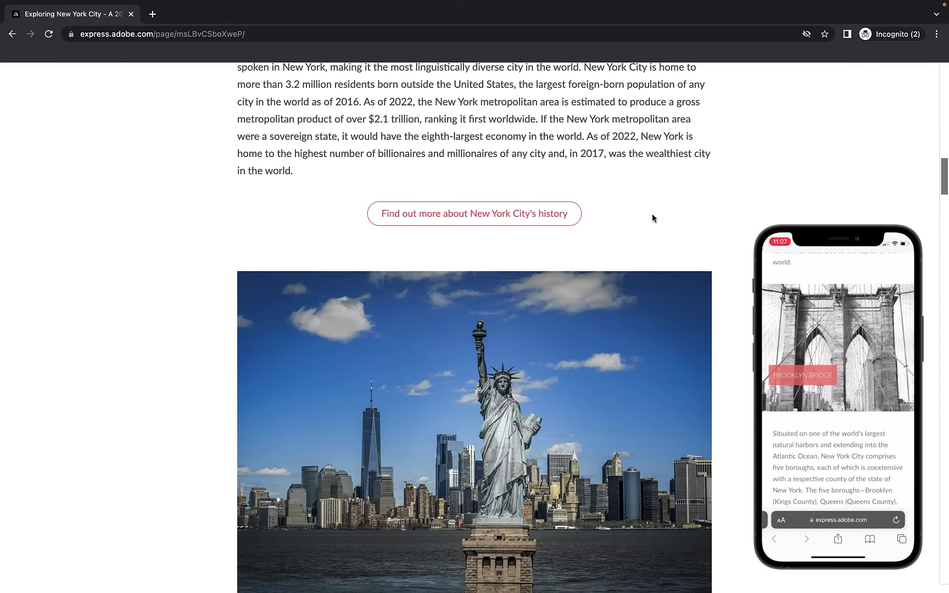
{"action": "scroll", "coordinate": [652, 218], "scroll_direction": "up", "scroll_amount": 20}
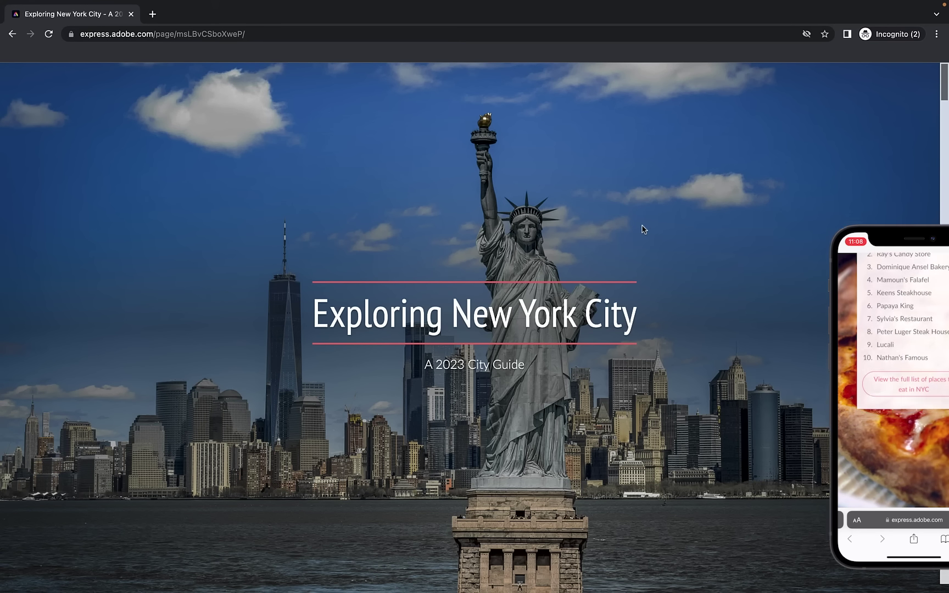
{"action": "left_click", "coordinate": [127, 42]}
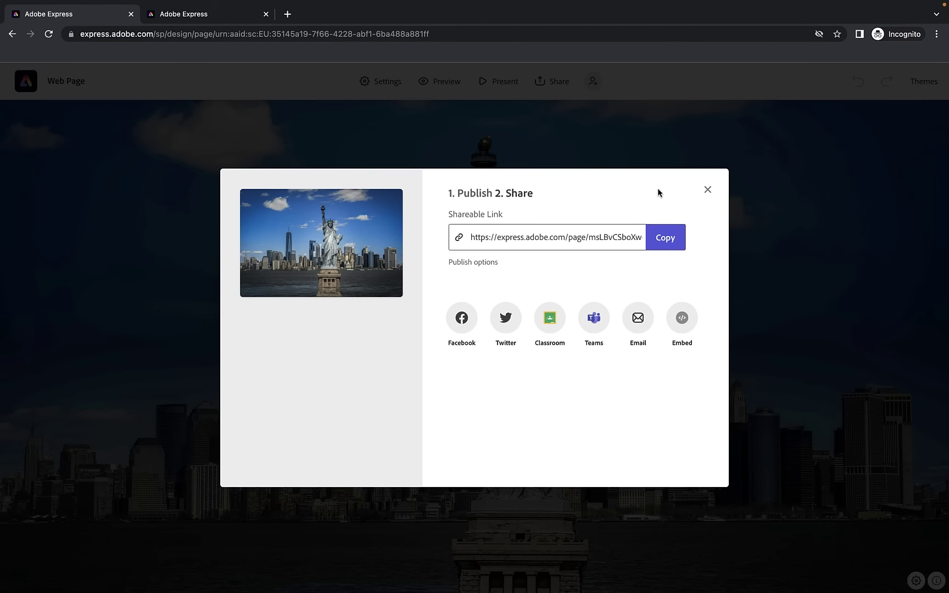
Close the share dialog and scroll down to the embedded YouTube video block
{"action": "left_click", "coordinate": [708, 190]}
{"action": "scroll", "coordinate": [513, 240], "scroll_direction": "down", "scroll_amount": 10}
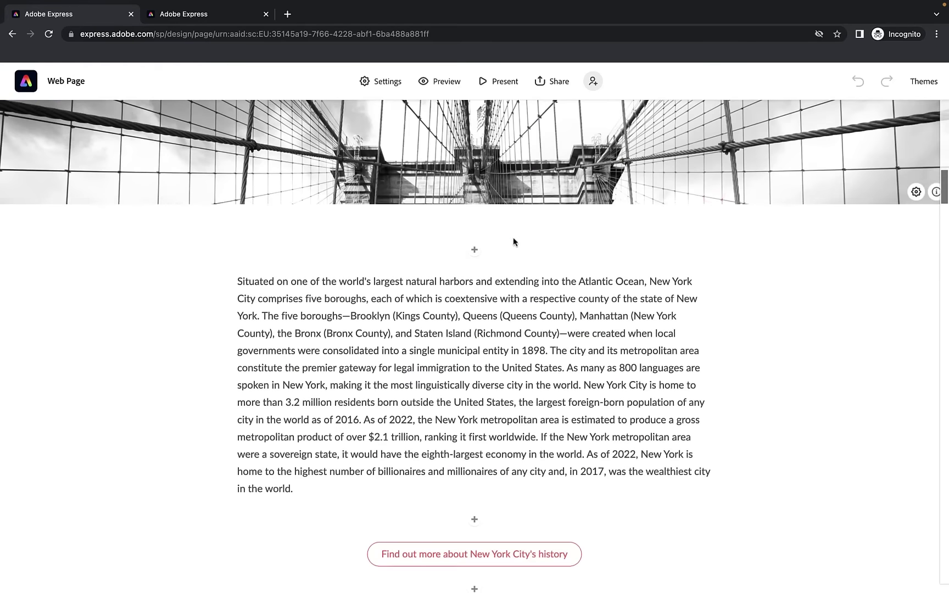
{"action": "scroll", "coordinate": [513, 241], "scroll_direction": "down", "scroll_amount": 20}
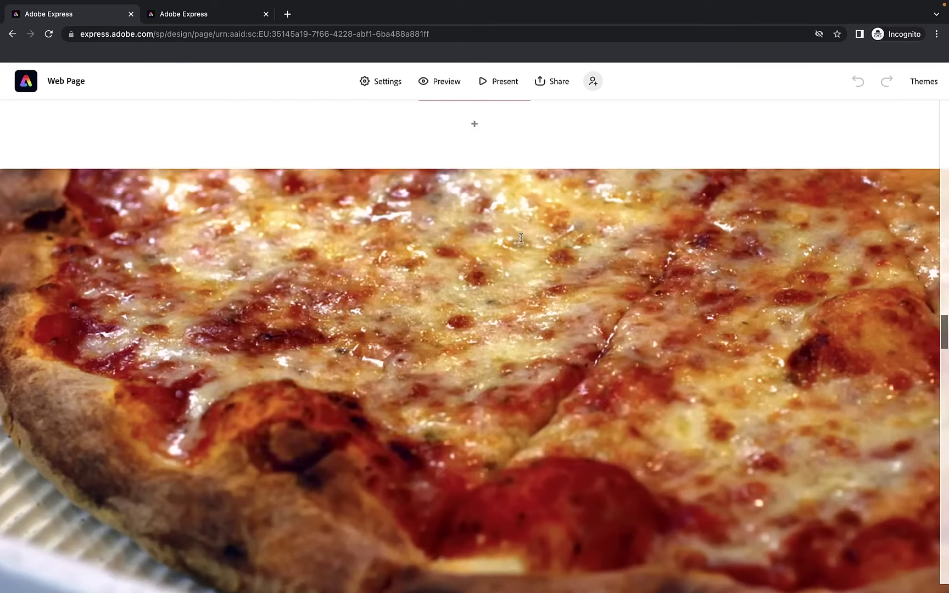
{"action": "scroll", "coordinate": [521, 238], "scroll_direction": "down", "scroll_amount": 5}
{"action": "scroll", "coordinate": [521, 237], "scroll_direction": "down", "scroll_amount": 3}
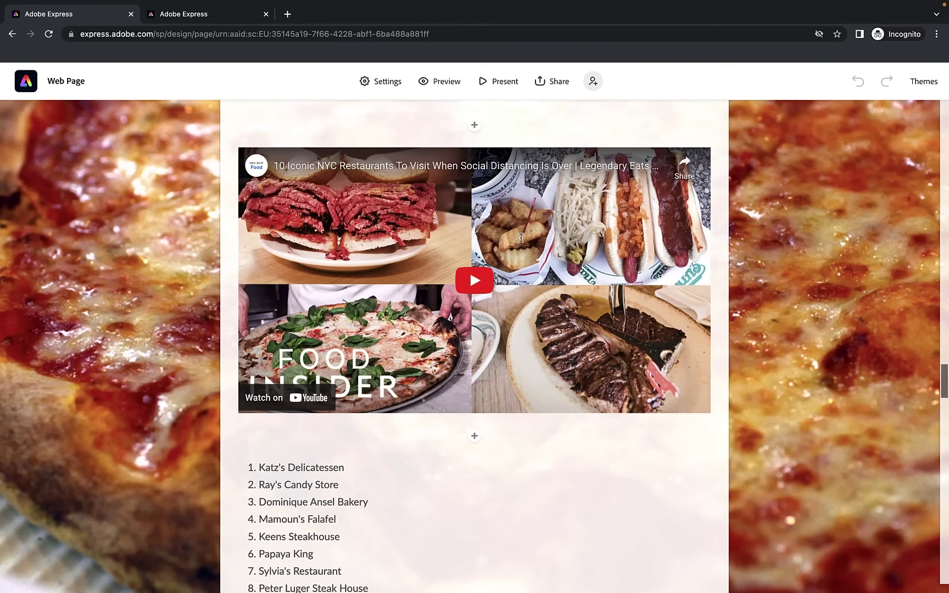
{"action": "scroll", "coordinate": [521, 237], "scroll_direction": "down", "scroll_amount": 9}
{"action": "scroll", "coordinate": [521, 238], "scroll_direction": "up", "scroll_amount": 11}
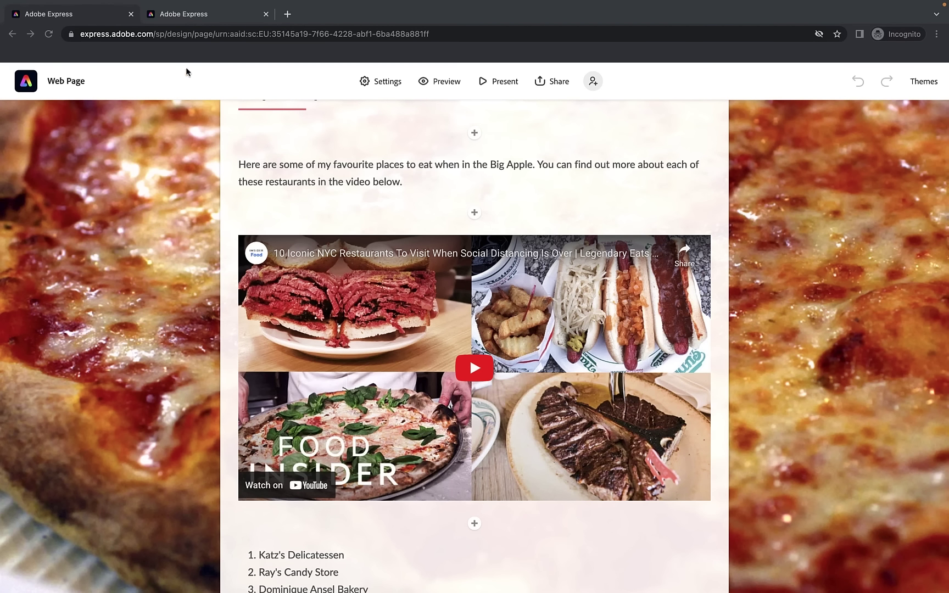
Replace the embedded video's link with the TOP 10 Things to do in NEW YORK CITY video
{"action": "left_click", "coordinate": [522, 325]}
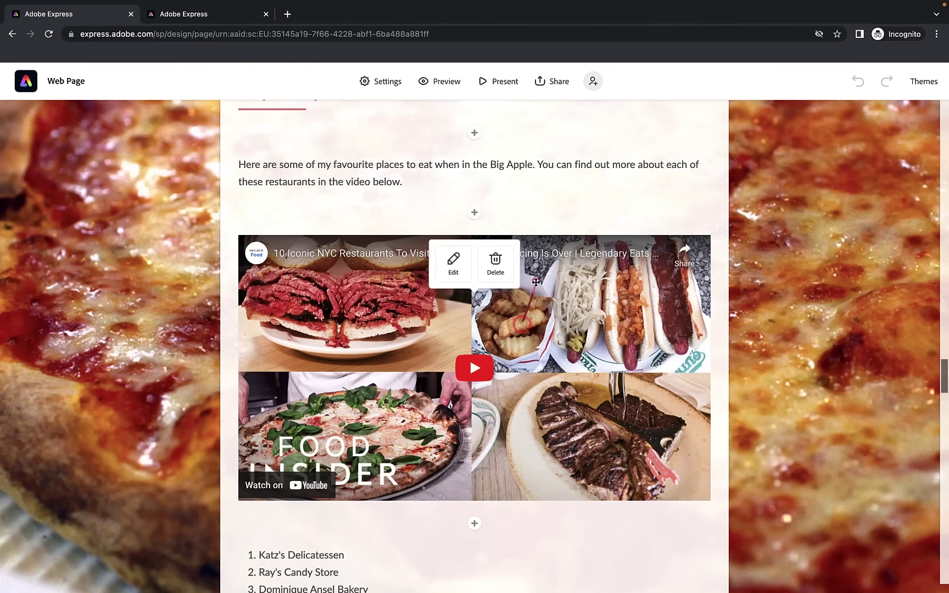
{"action": "left_click", "coordinate": [463, 273]}
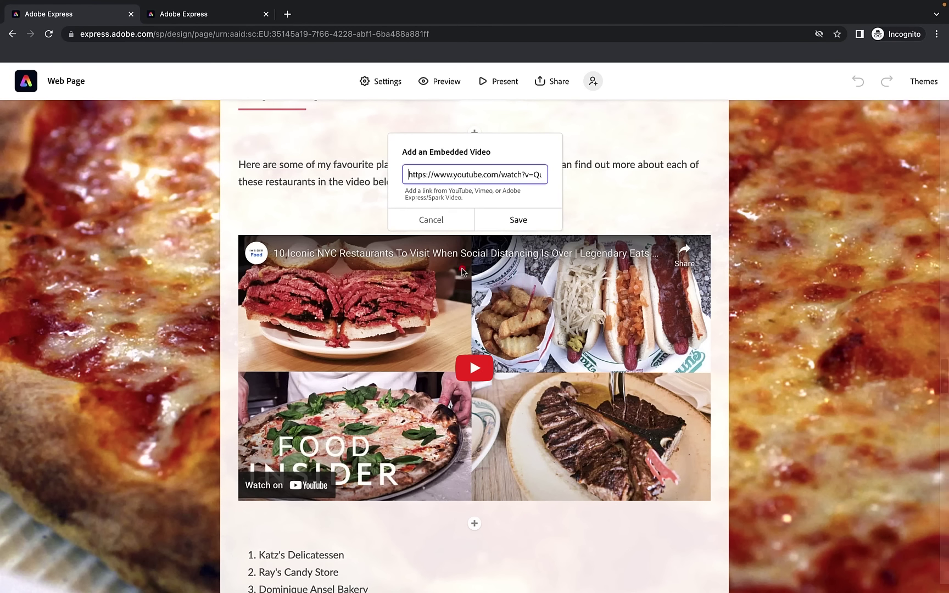
{"action": "triple_click", "coordinate": [438, 176]}
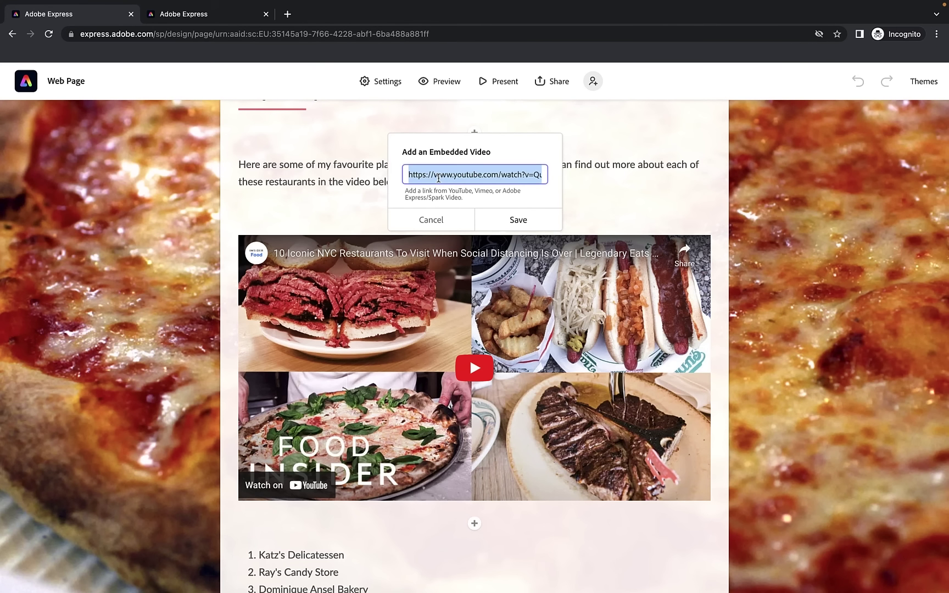
{"action": "key", "text": "ctrl+v"}
{"action": "left_click", "coordinate": [519, 220]}
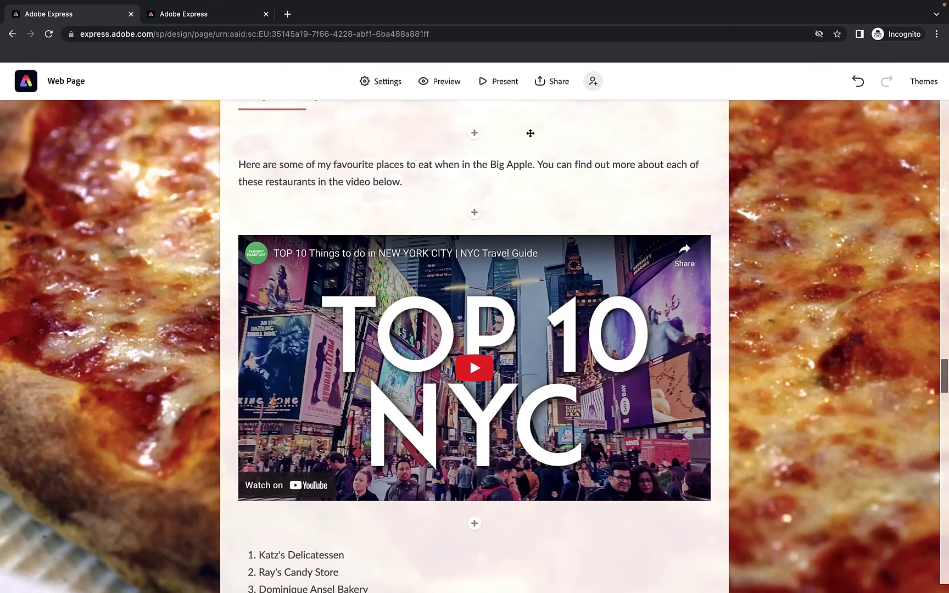
{"action": "left_click", "coordinate": [552, 86]}
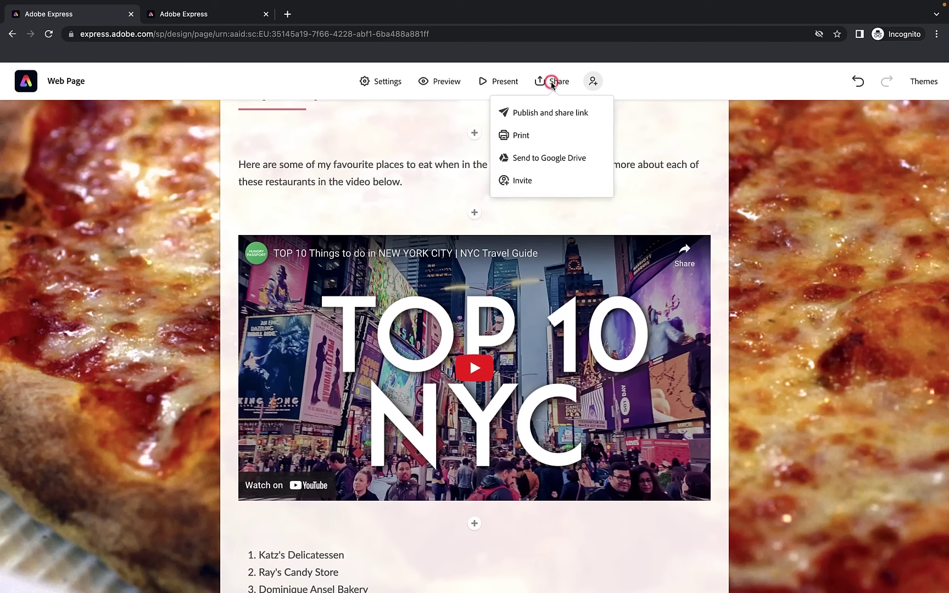
Update the published link with the video change and open it in a new private window
{"action": "left_click", "coordinate": [543, 117]}
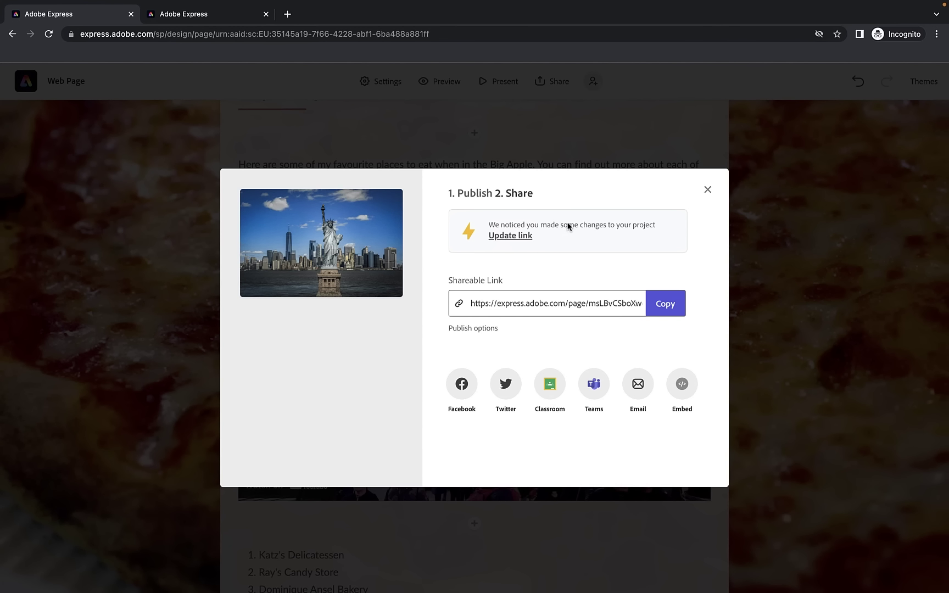
{"action": "left_click", "coordinate": [514, 236]}
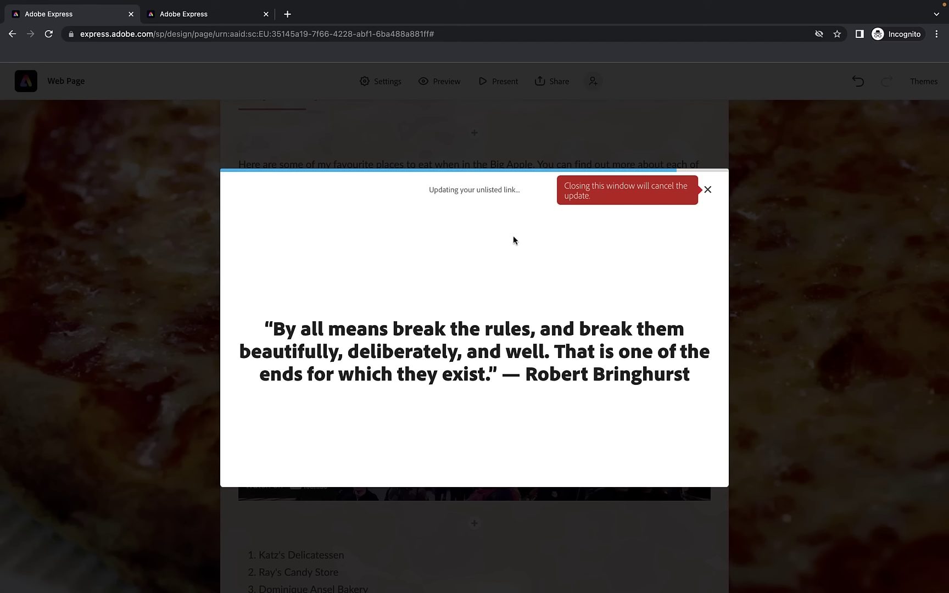
{"action": "left_click", "coordinate": [513, 237]}
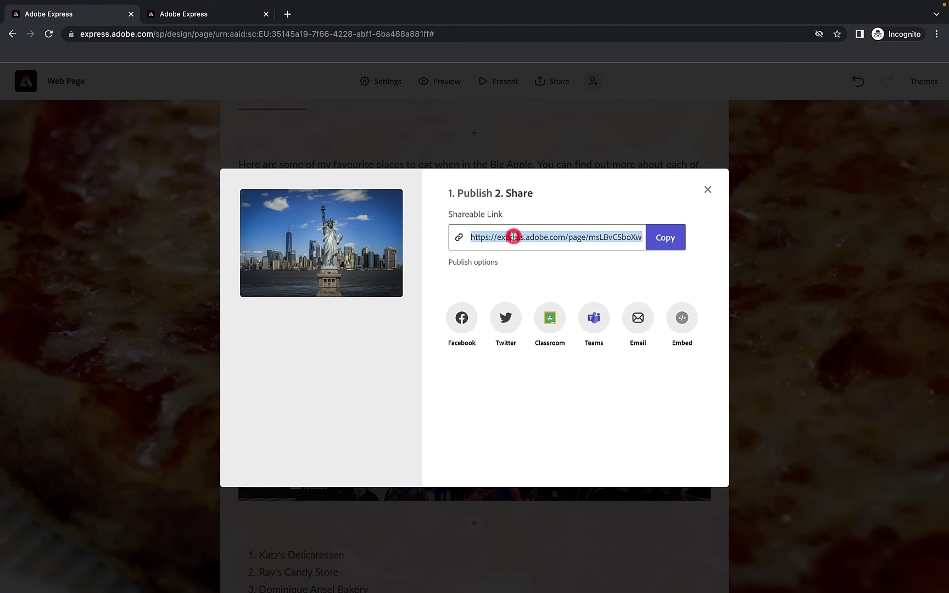
{"action": "key", "text": "ctrl+c"}
{"action": "key", "text": "ctrl+shift+n"}
{"action": "key", "text": "ctrl+v"}
{"action": "key", "text": "Return"}
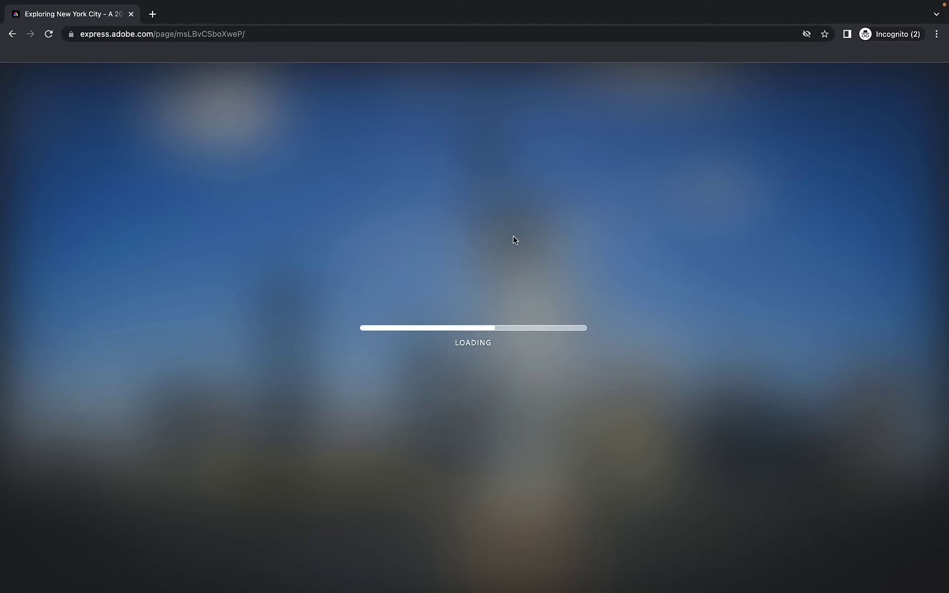
Scroll the published page down to the Top 10 places to eat and the new NYC video
{"action": "scroll", "coordinate": [602, 257], "scroll_direction": "down", "scroll_amount": 20}
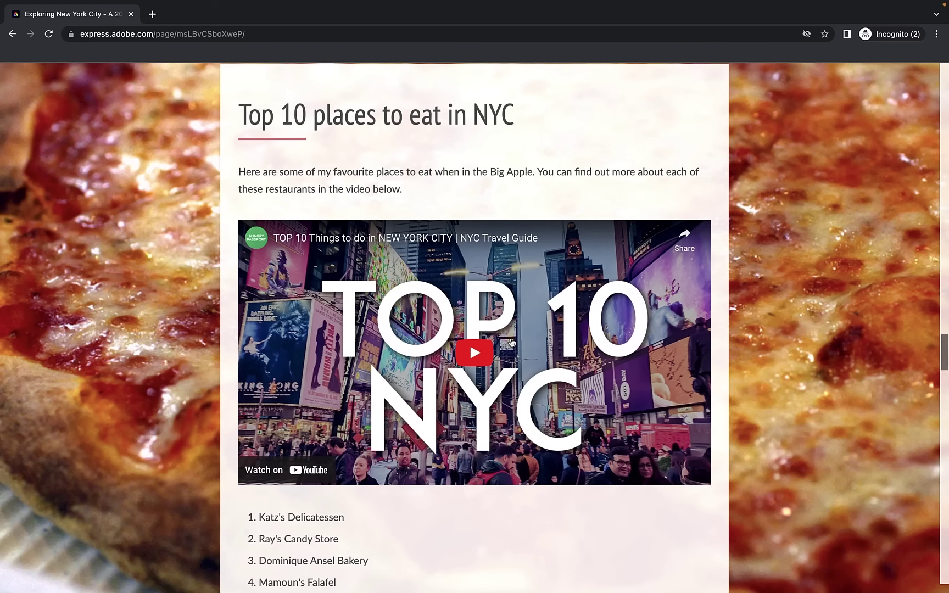
{"action": "scroll", "coordinate": [511, 343], "scroll_direction": "down", "scroll_amount": 15}
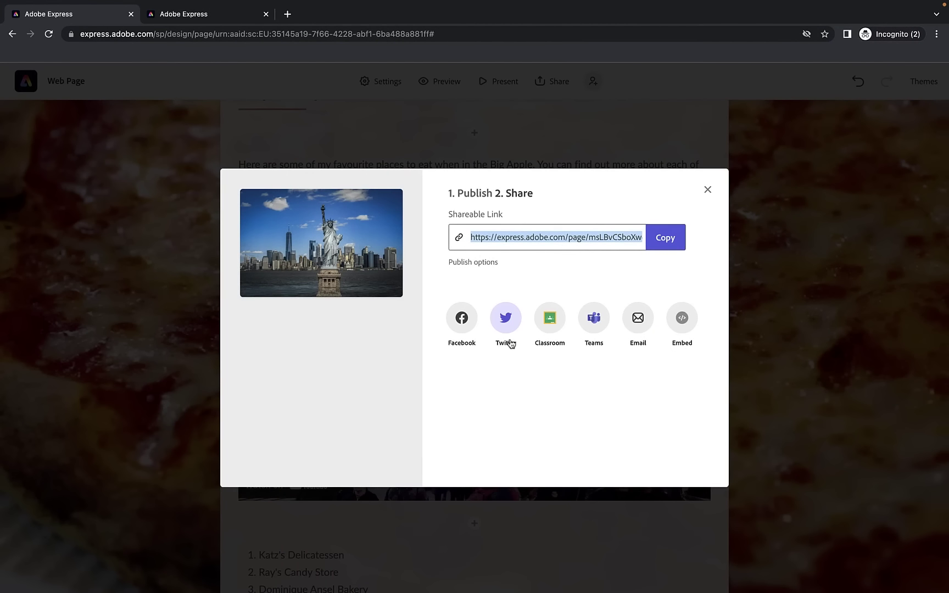
Close the share dialog, return to the Adobe Express home page, and show Projects
{"action": "left_click", "coordinate": [706, 191]}
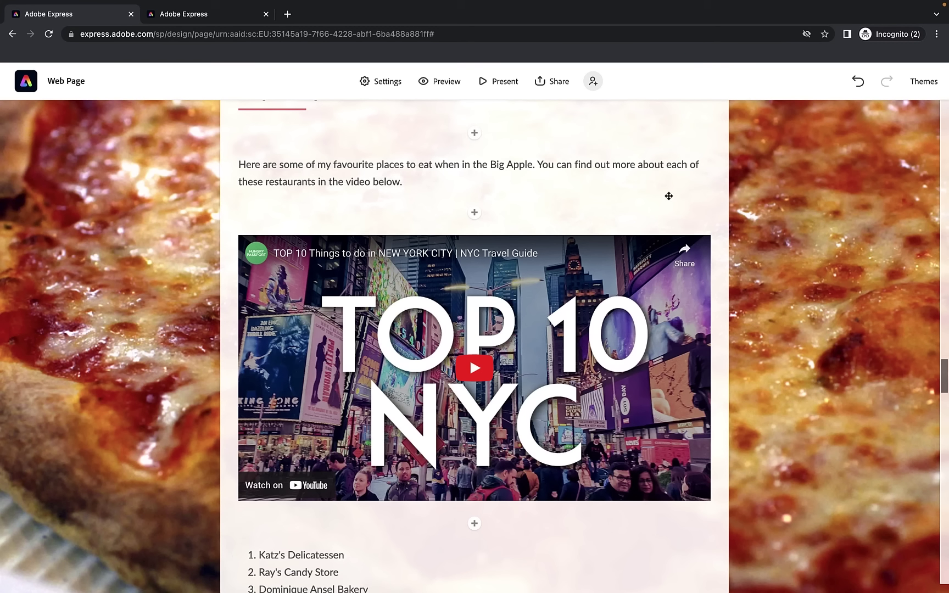
{"action": "left_click", "coordinate": [24, 83]}
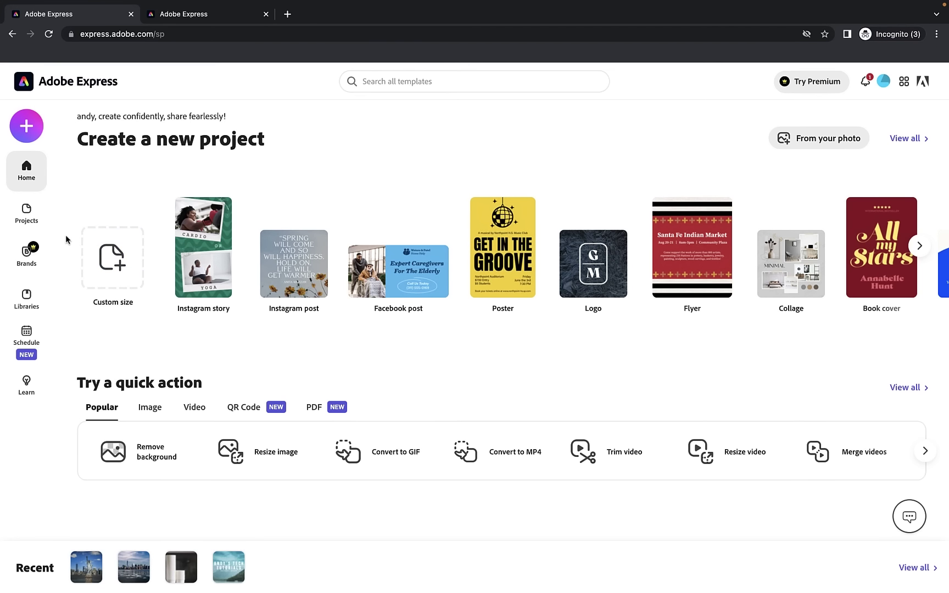
{"action": "left_click", "coordinate": [27, 217]}
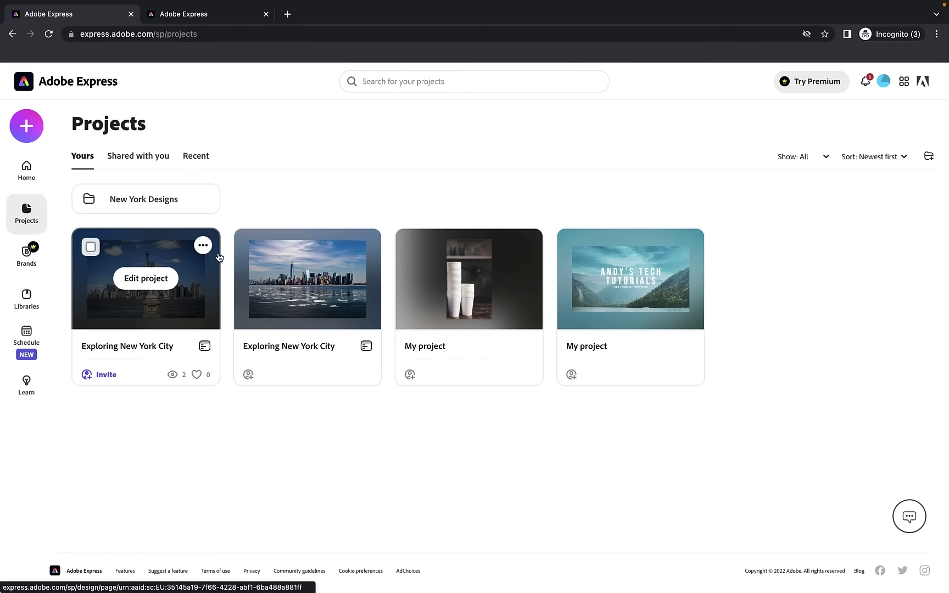
Unpublish the Exploring New York City project from its options menu
{"action": "left_click", "coordinate": [202, 246]}
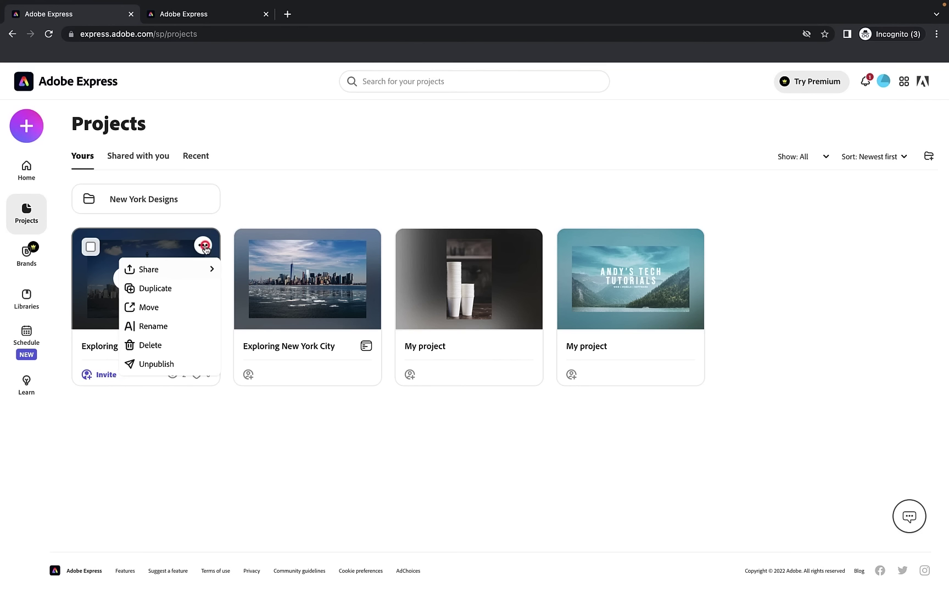
{"action": "left_click", "coordinate": [155, 365]}
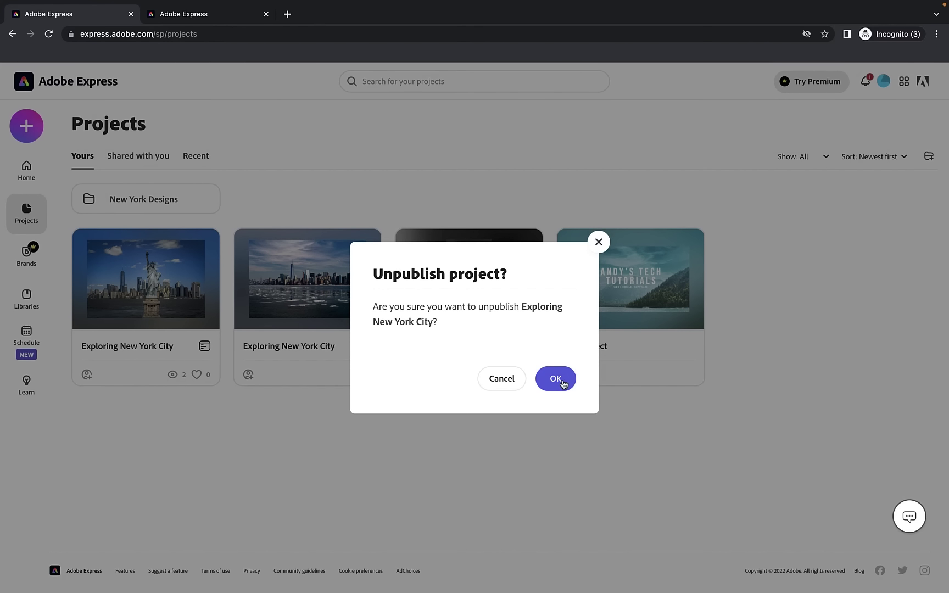
{"action": "left_click", "coordinate": [558, 387]}
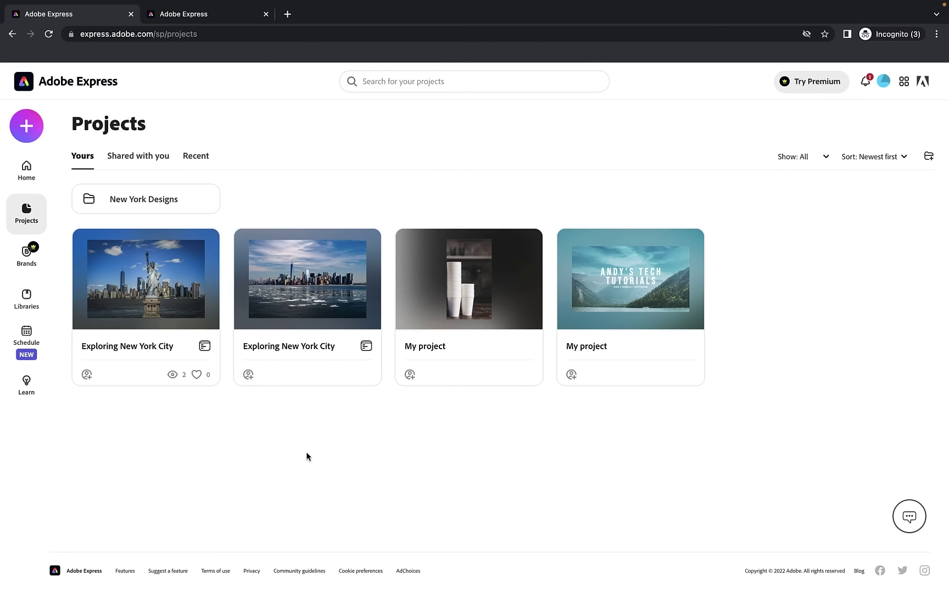
Load the old page link in a private window to confirm the 404, then return to Projects
{"action": "key", "text": "super+shift+n"}
{"action": "type", "text": "https://express.adobe.com/page/msLBvCSboXweP/"}
{"action": "key", "text": "Return"}
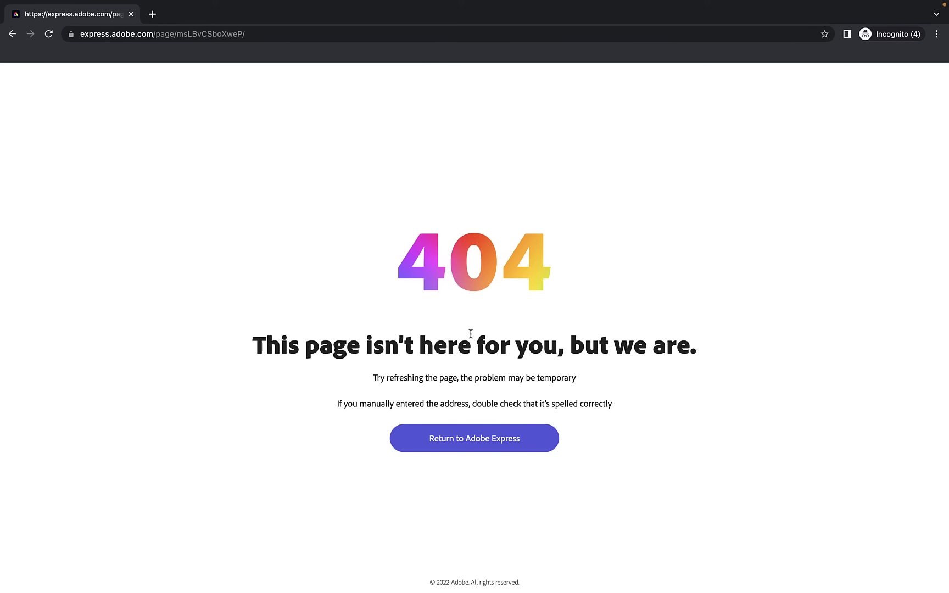
{"action": "key", "text": "ctrl+Left"}
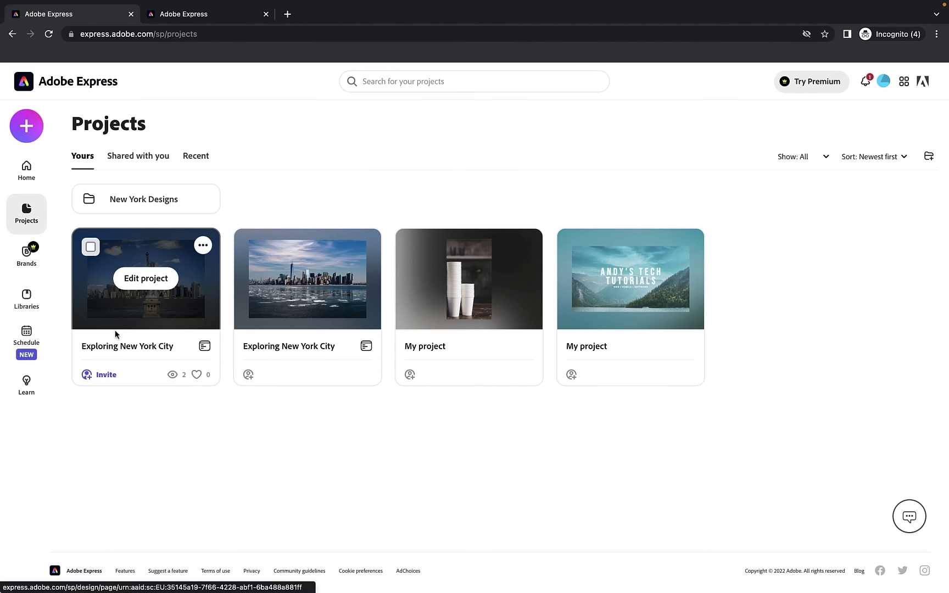
Reopen Exploring New York City and republish it with a new shareable link
{"action": "left_click", "coordinate": [147, 279]}
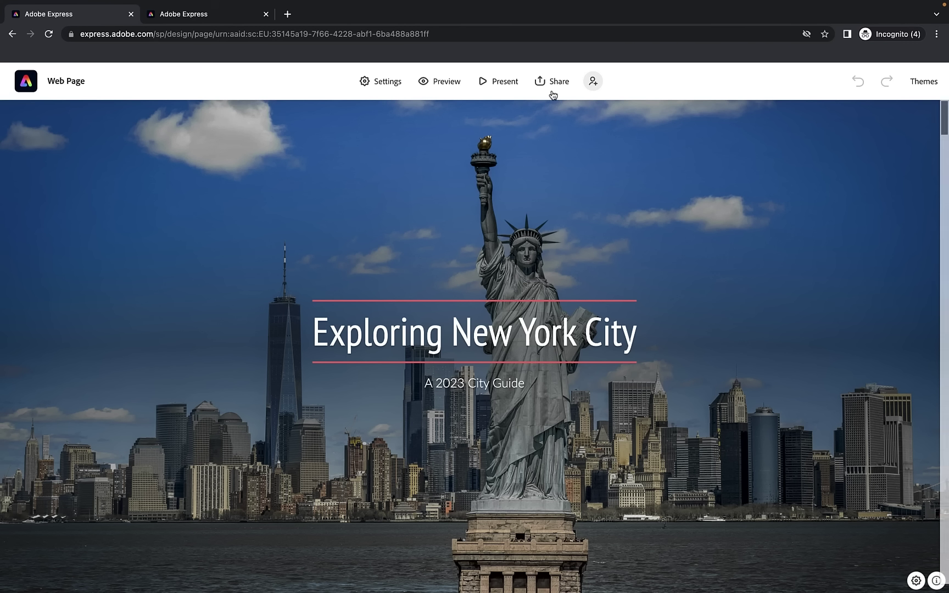
{"action": "left_click", "coordinate": [552, 78]}
{"action": "left_click", "coordinate": [544, 113]}
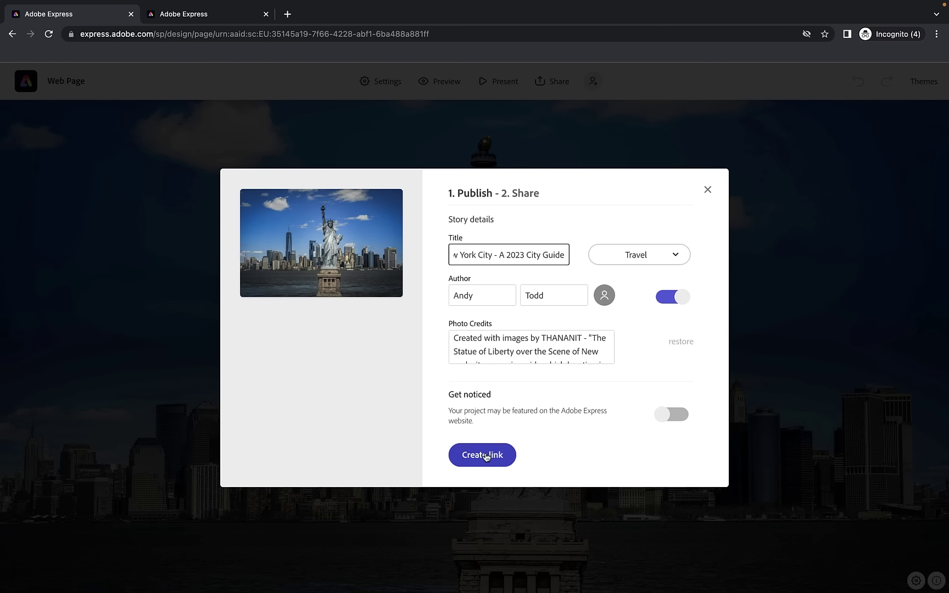
{"action": "left_click", "coordinate": [486, 455]}
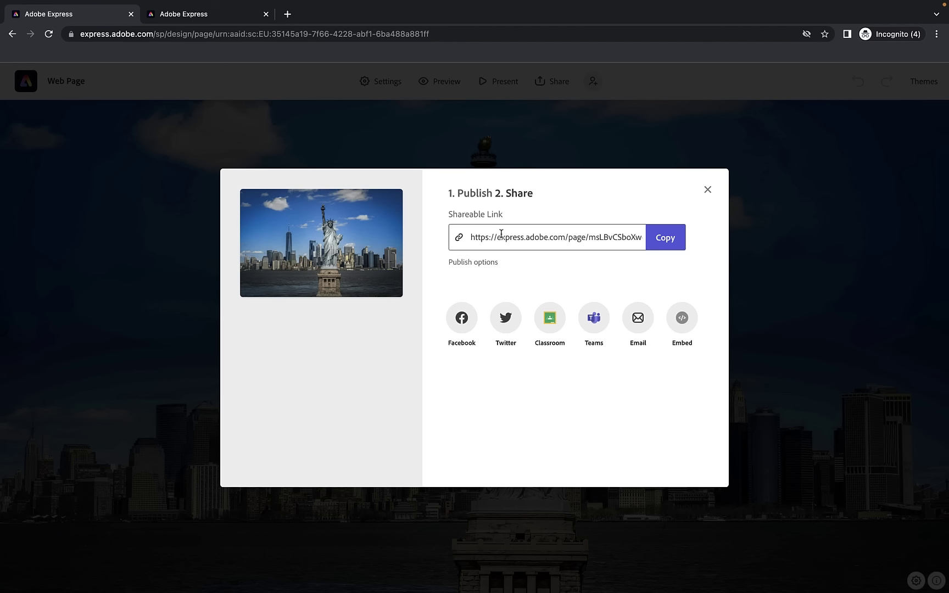
Copy the new shareable link and close the share dialog
{"action": "left_click", "coordinate": [556, 237]}
{"action": "left_click", "coordinate": [599, 236]}
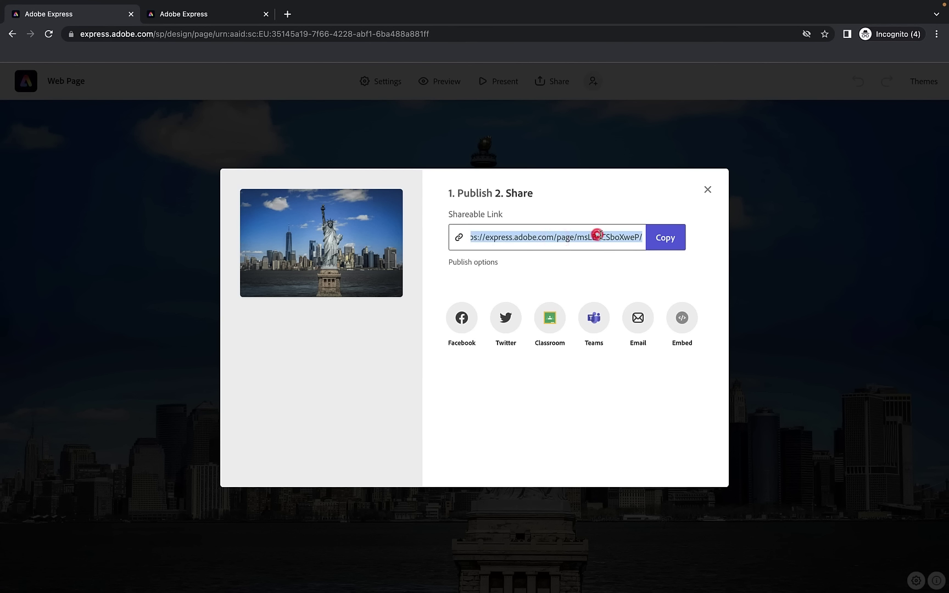
{"action": "left_click", "coordinate": [674, 245]}
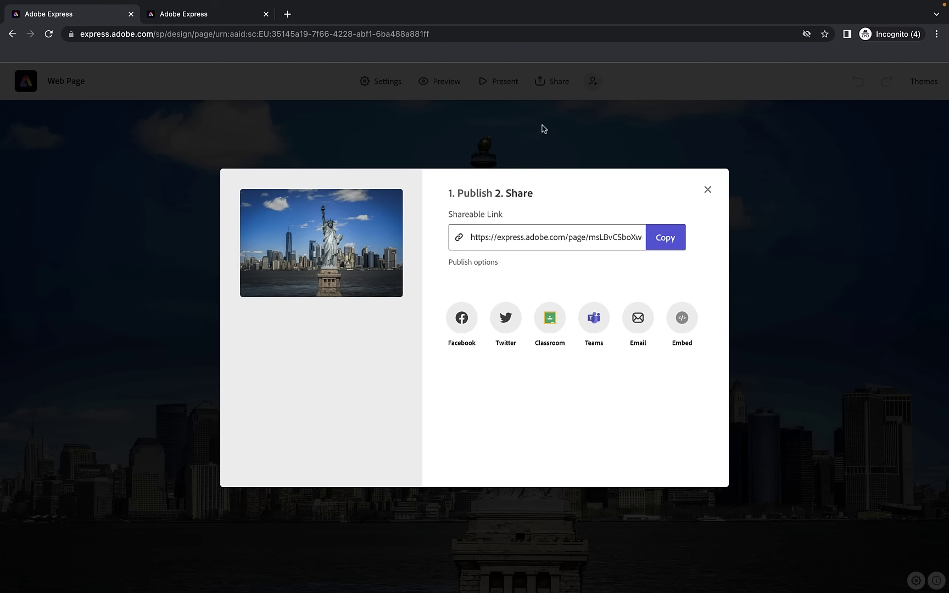
{"action": "left_click", "coordinate": [707, 189]}
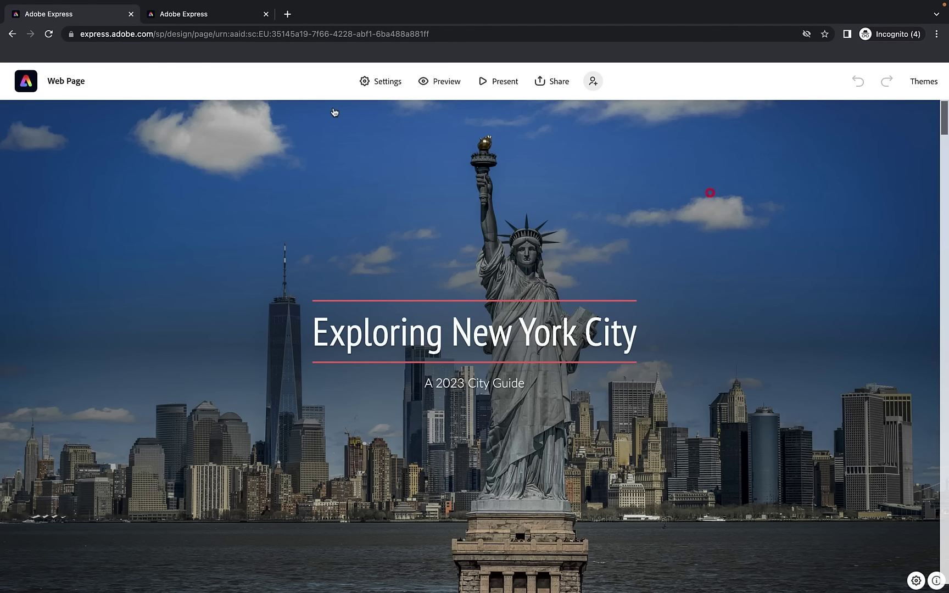